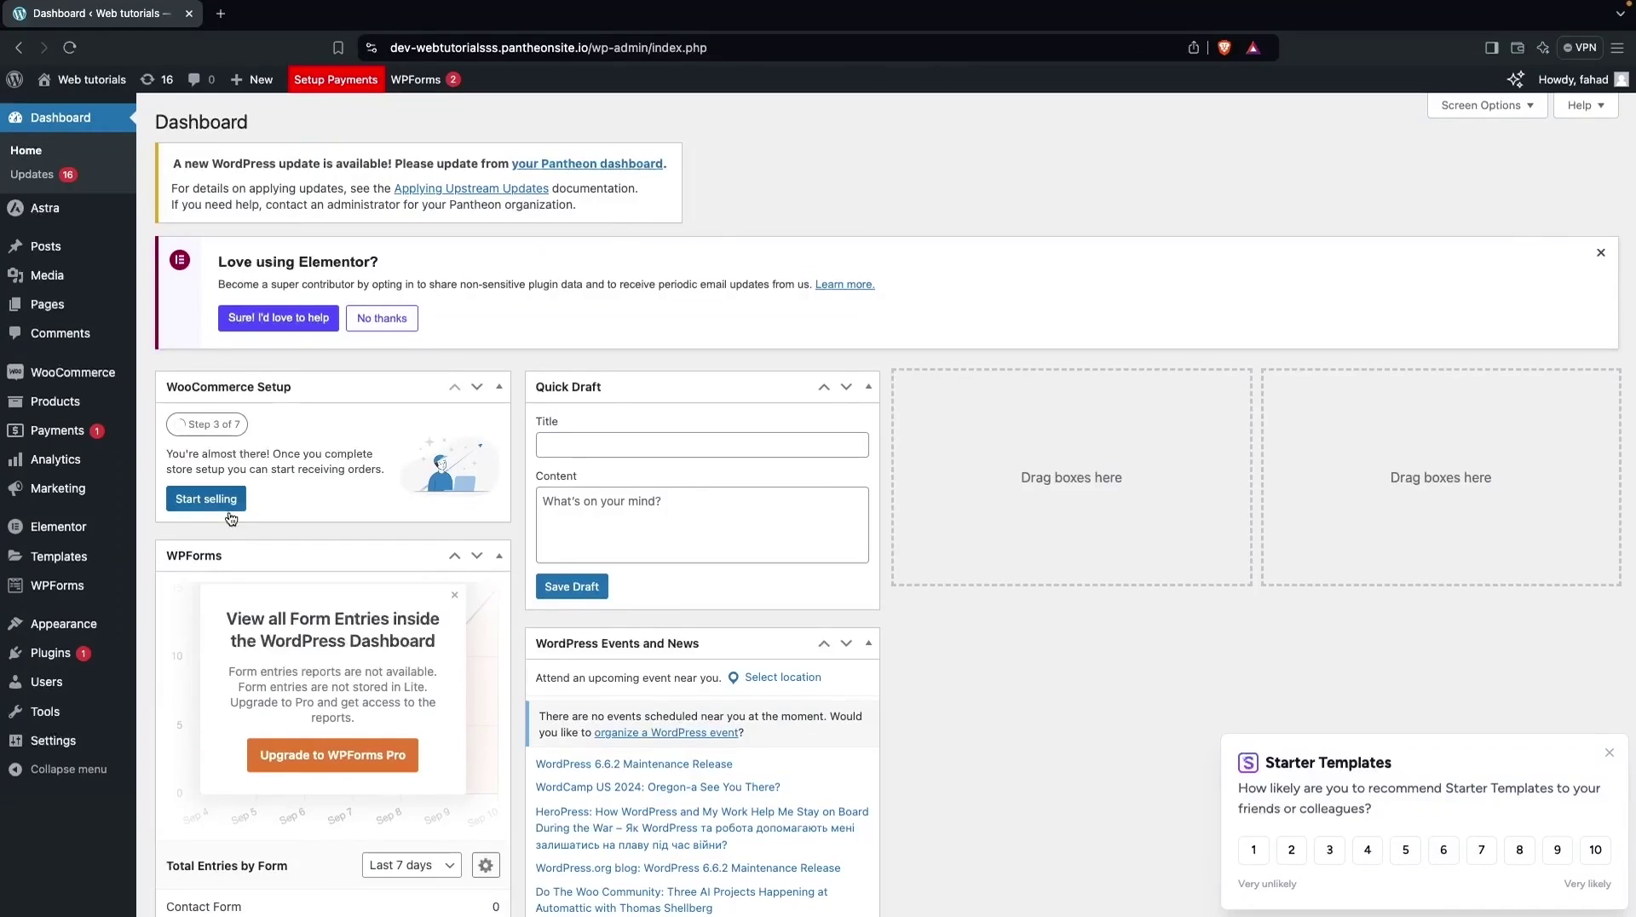
- Open Add New Plugin from the Plugins menu in the admin sidebar
mouse_move(83, 659)
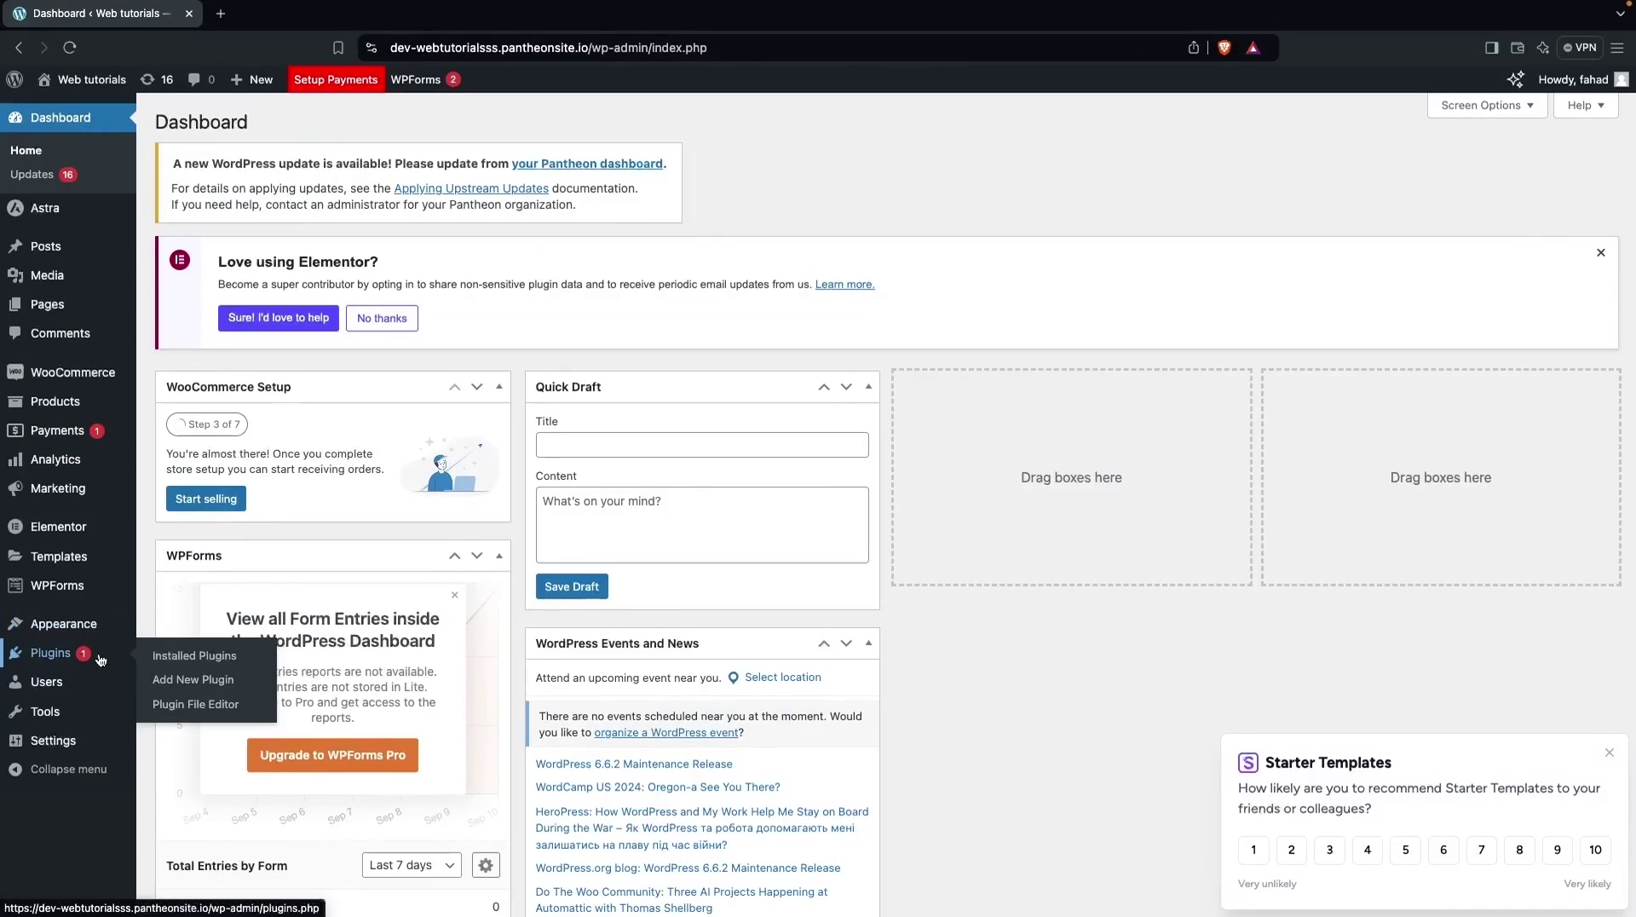
click(247, 681)
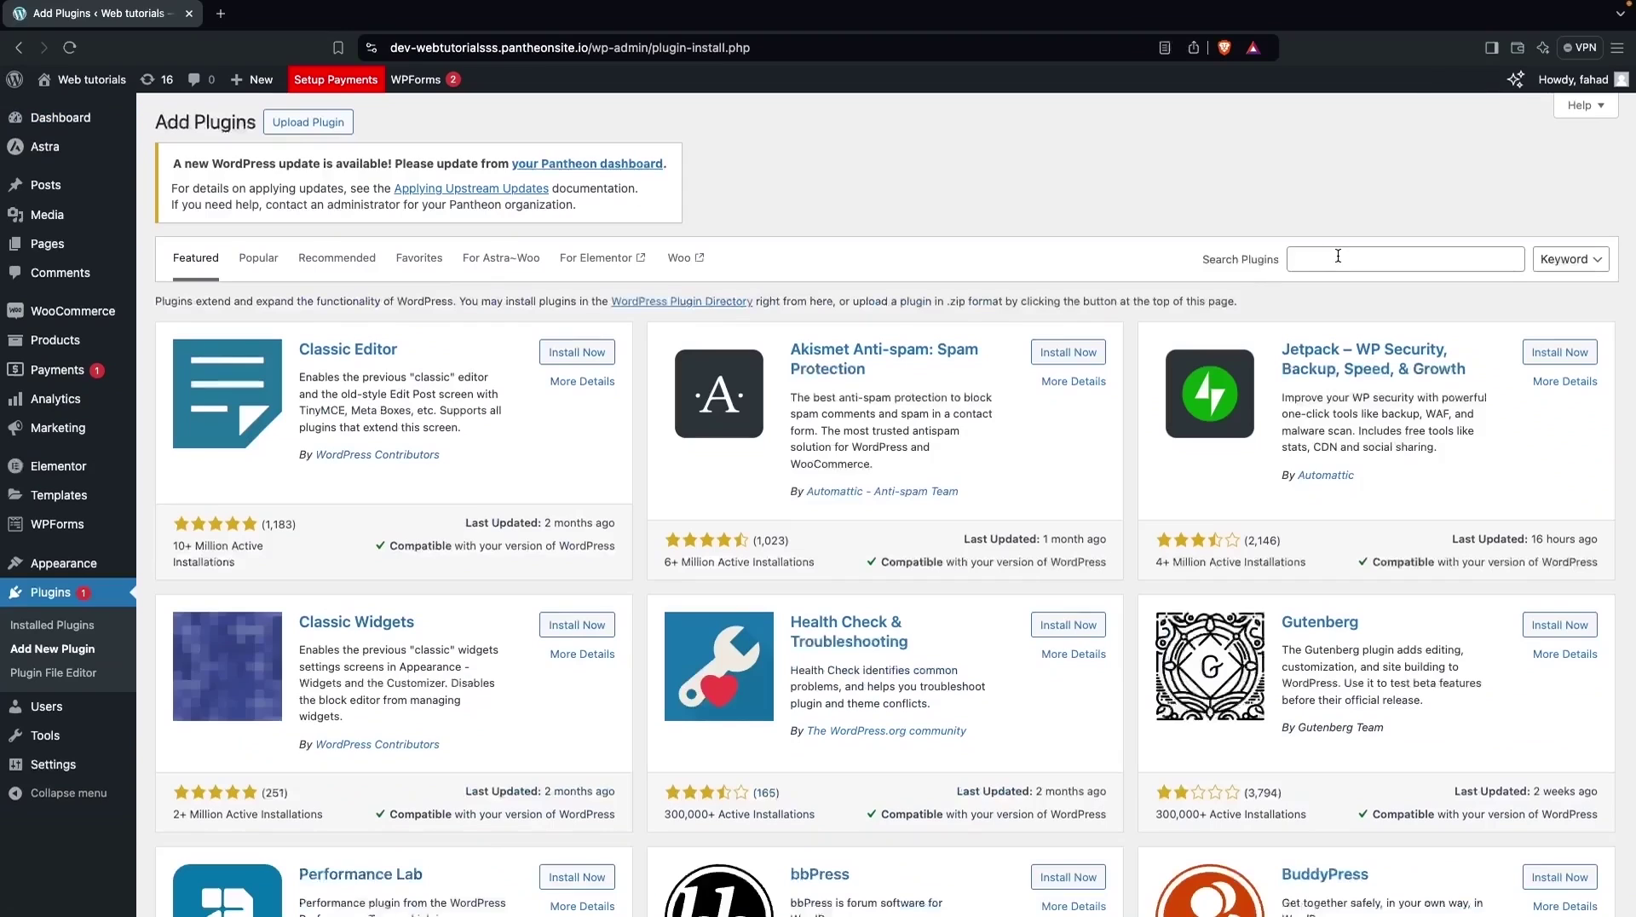
- Search the plugin directory for 'shoplentor', then install and activate ShopLentor
click(1337, 255)
text(shoplentor)
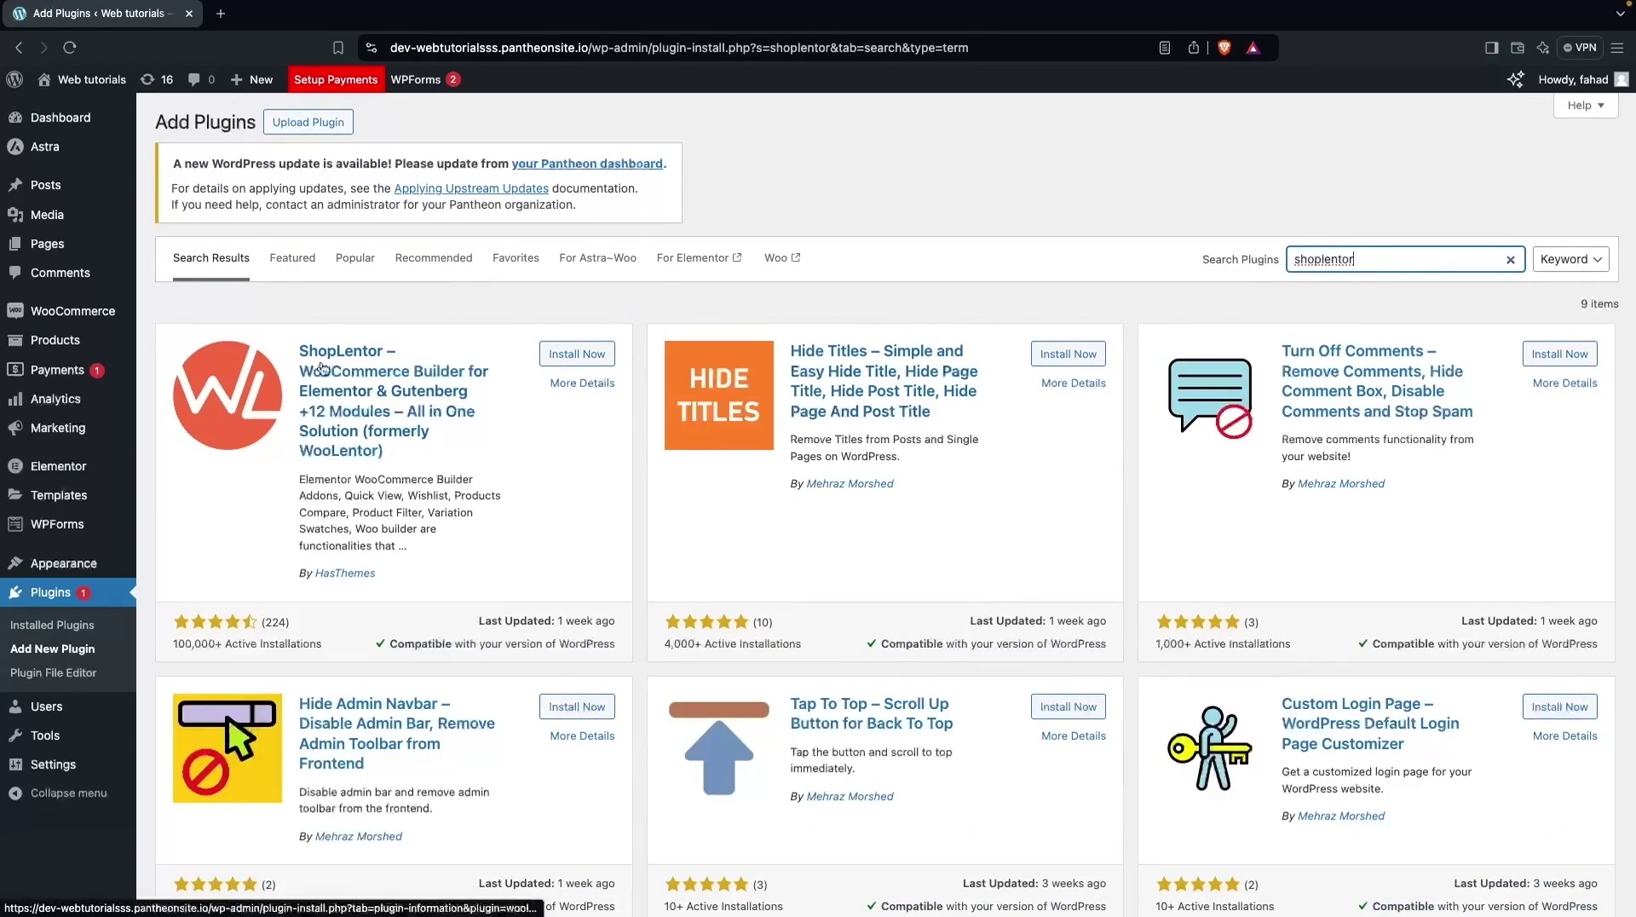
click(572, 356)
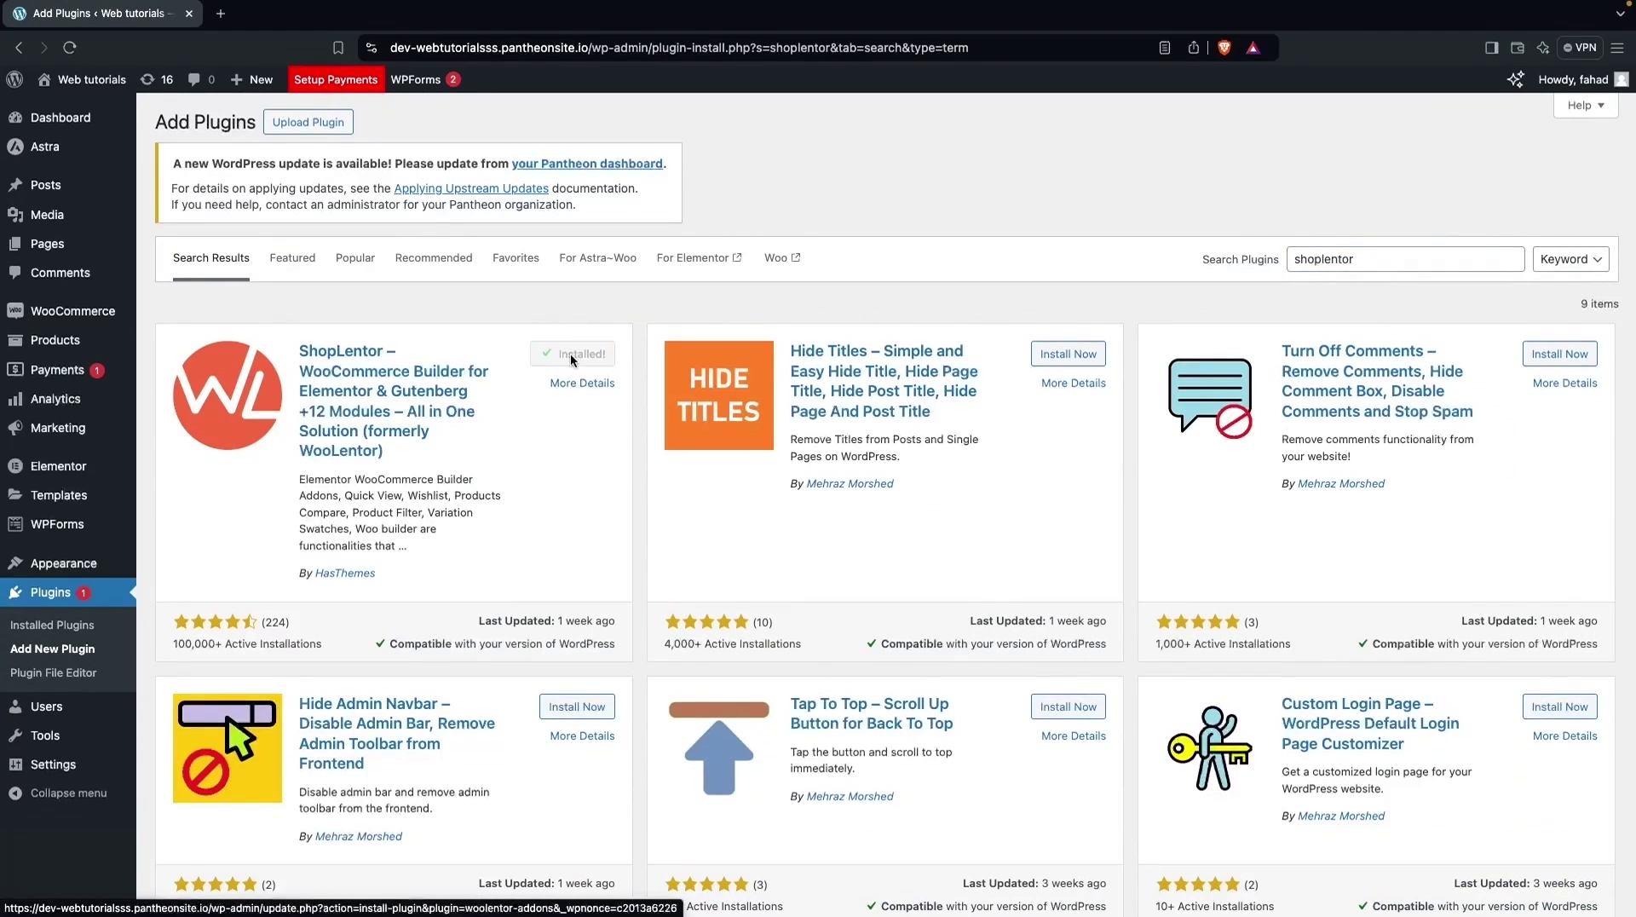
click(577, 357)
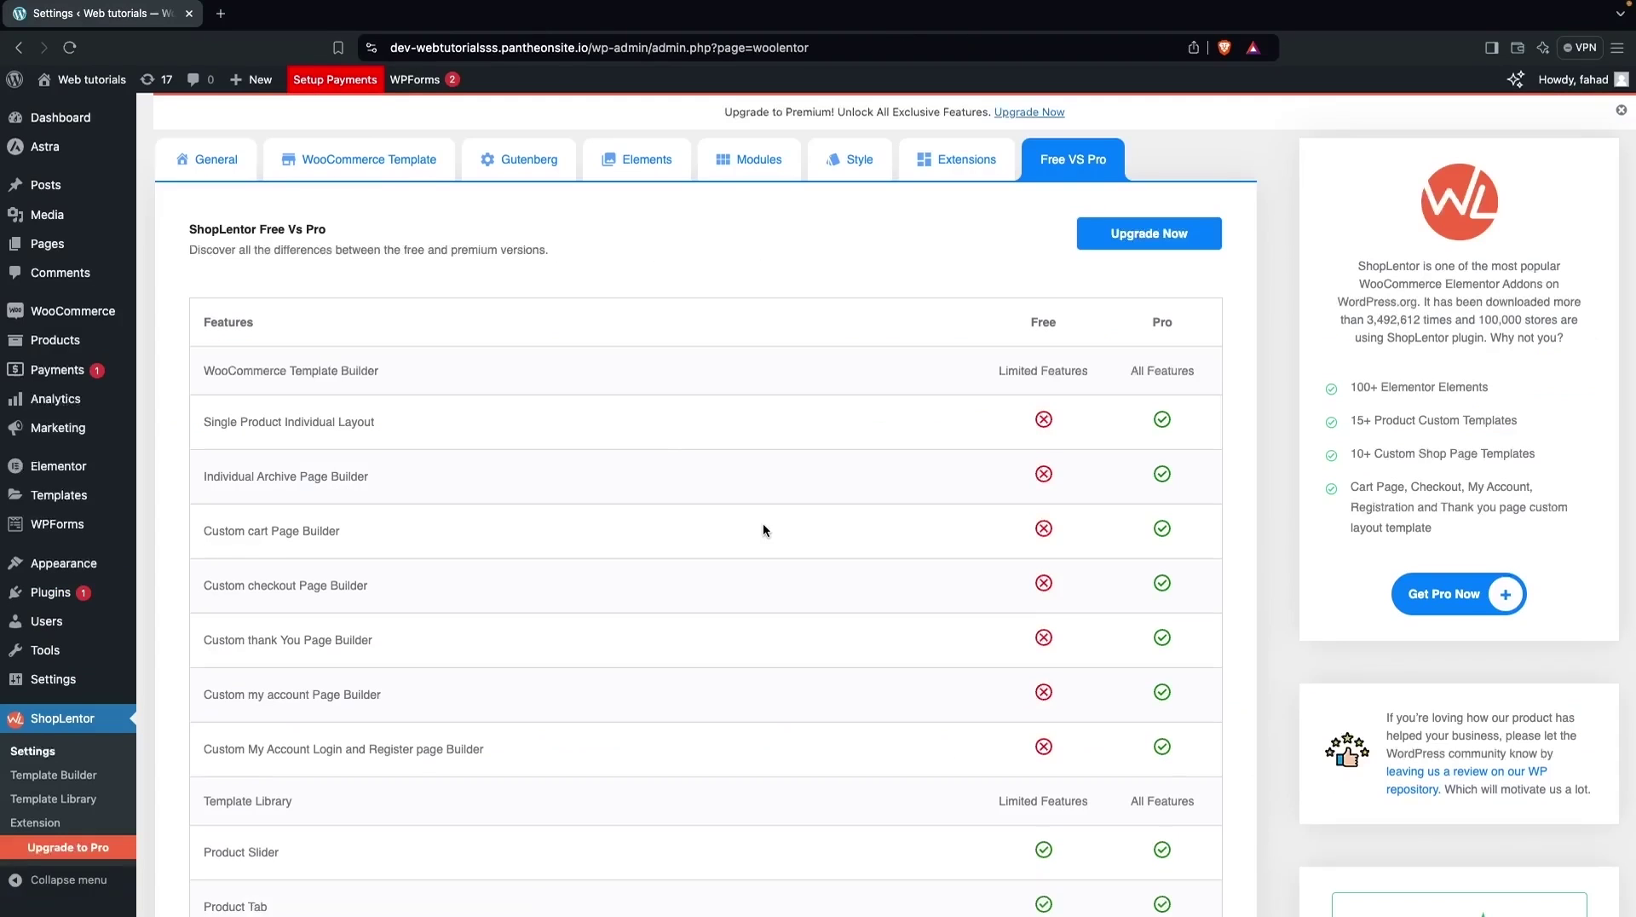
- Show ShopLentor's Elements tab and scroll through its element on/off toggles
click(639, 159)
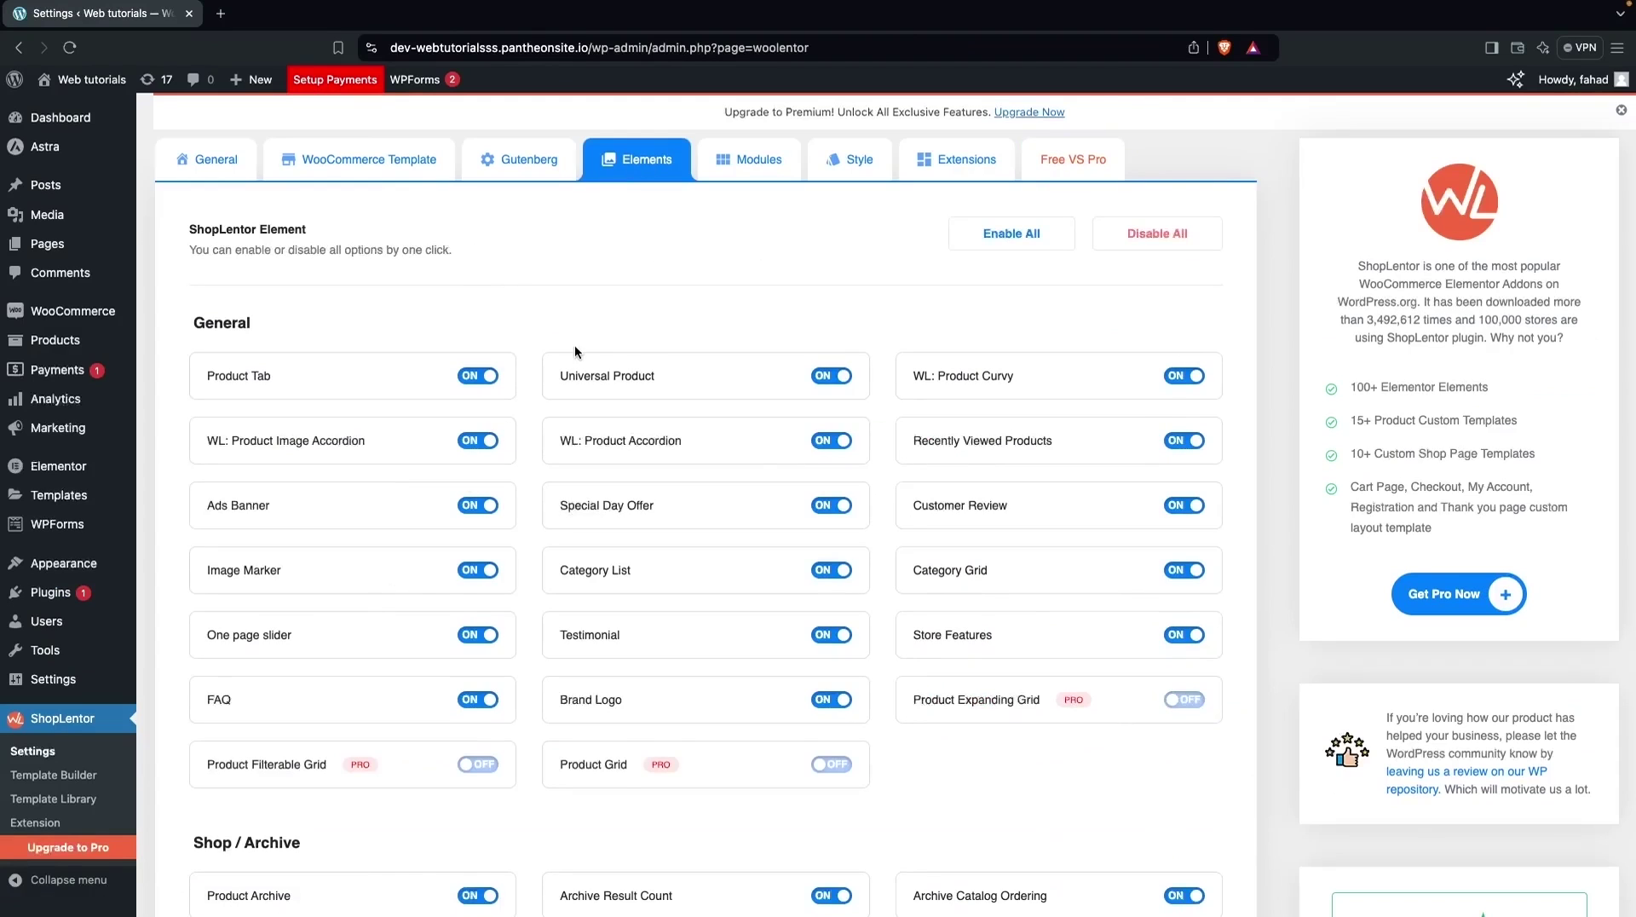
scroll(758, 473, down, 1)
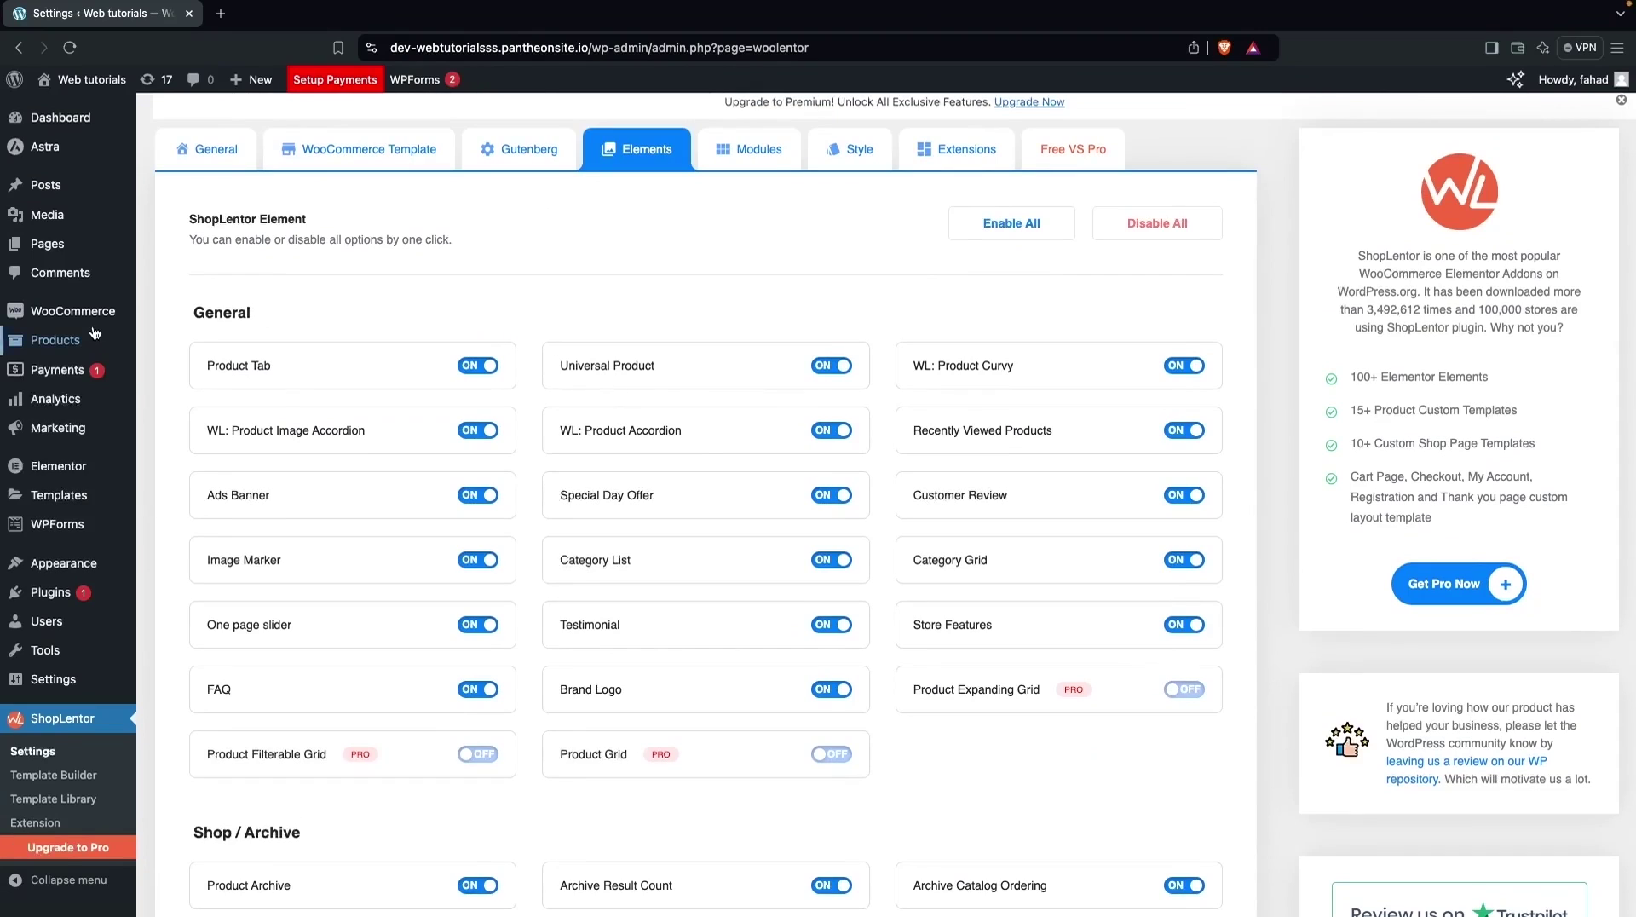
mouse_move(94, 320)
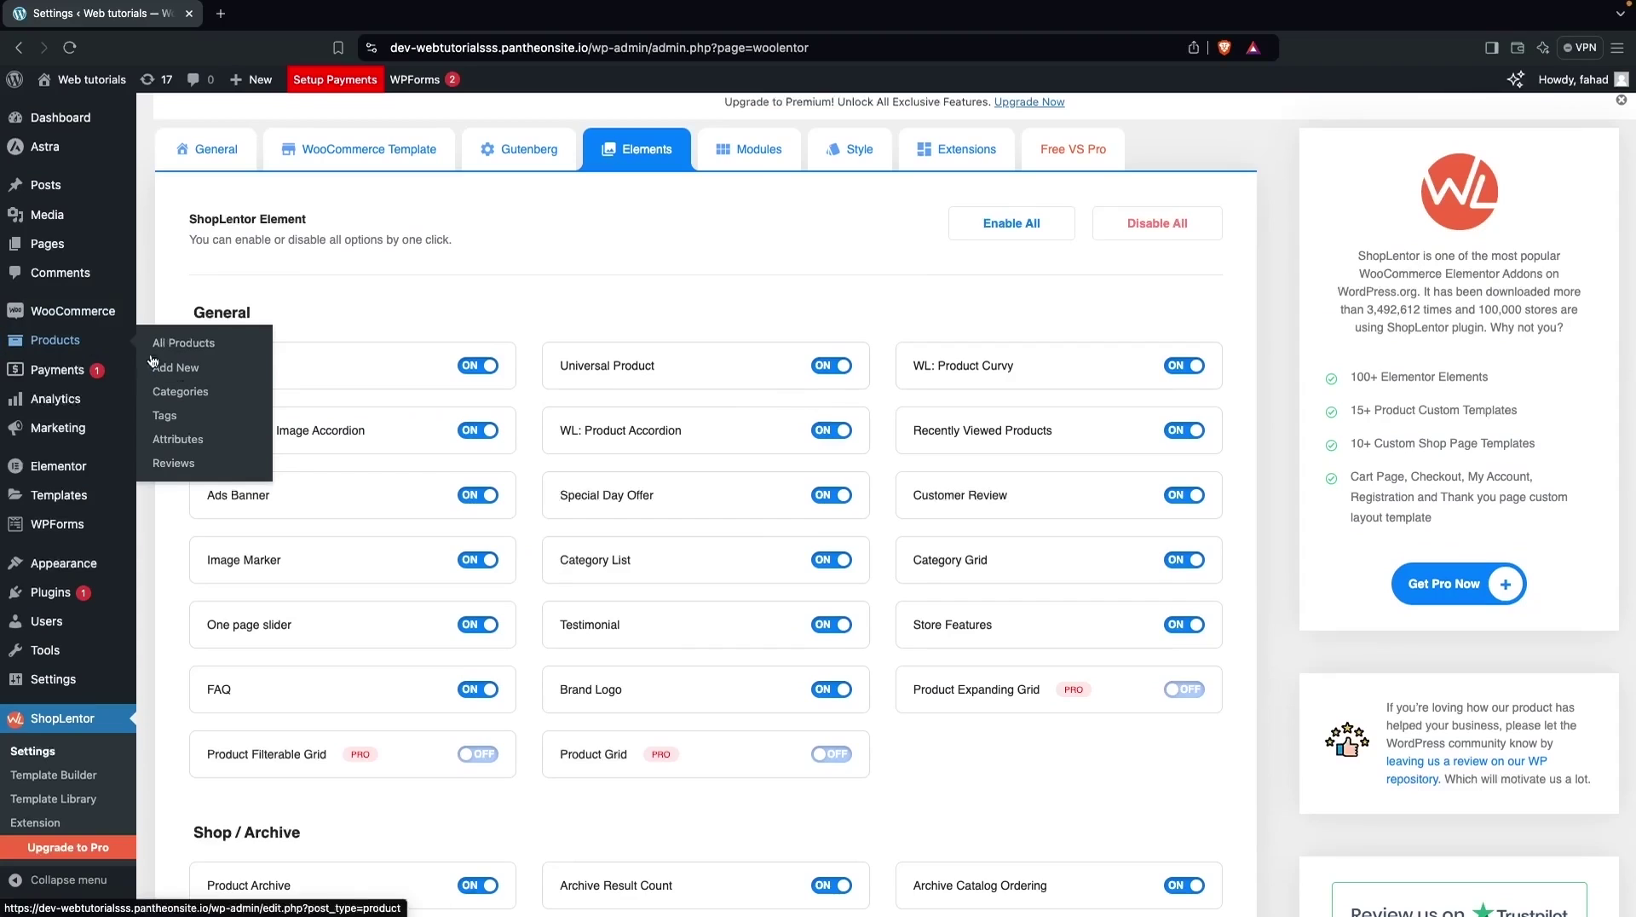
- Open Products > Categories and leave the Parent category as None
click(195, 399)
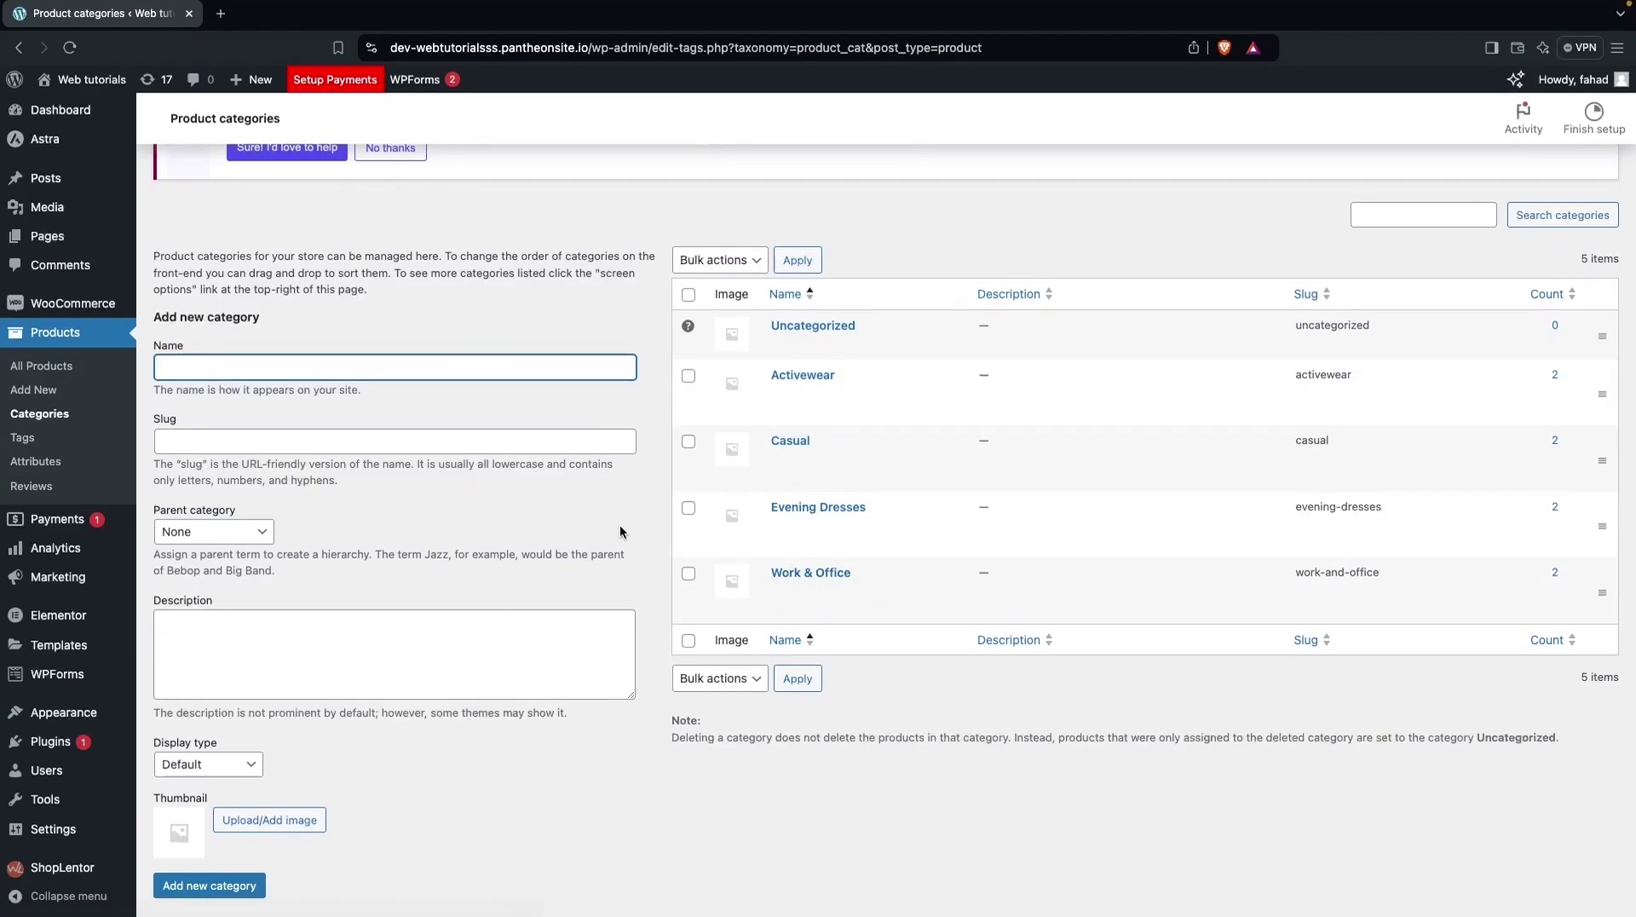
scroll(624, 535, up, 1)
scroll(622, 532, down, 2)
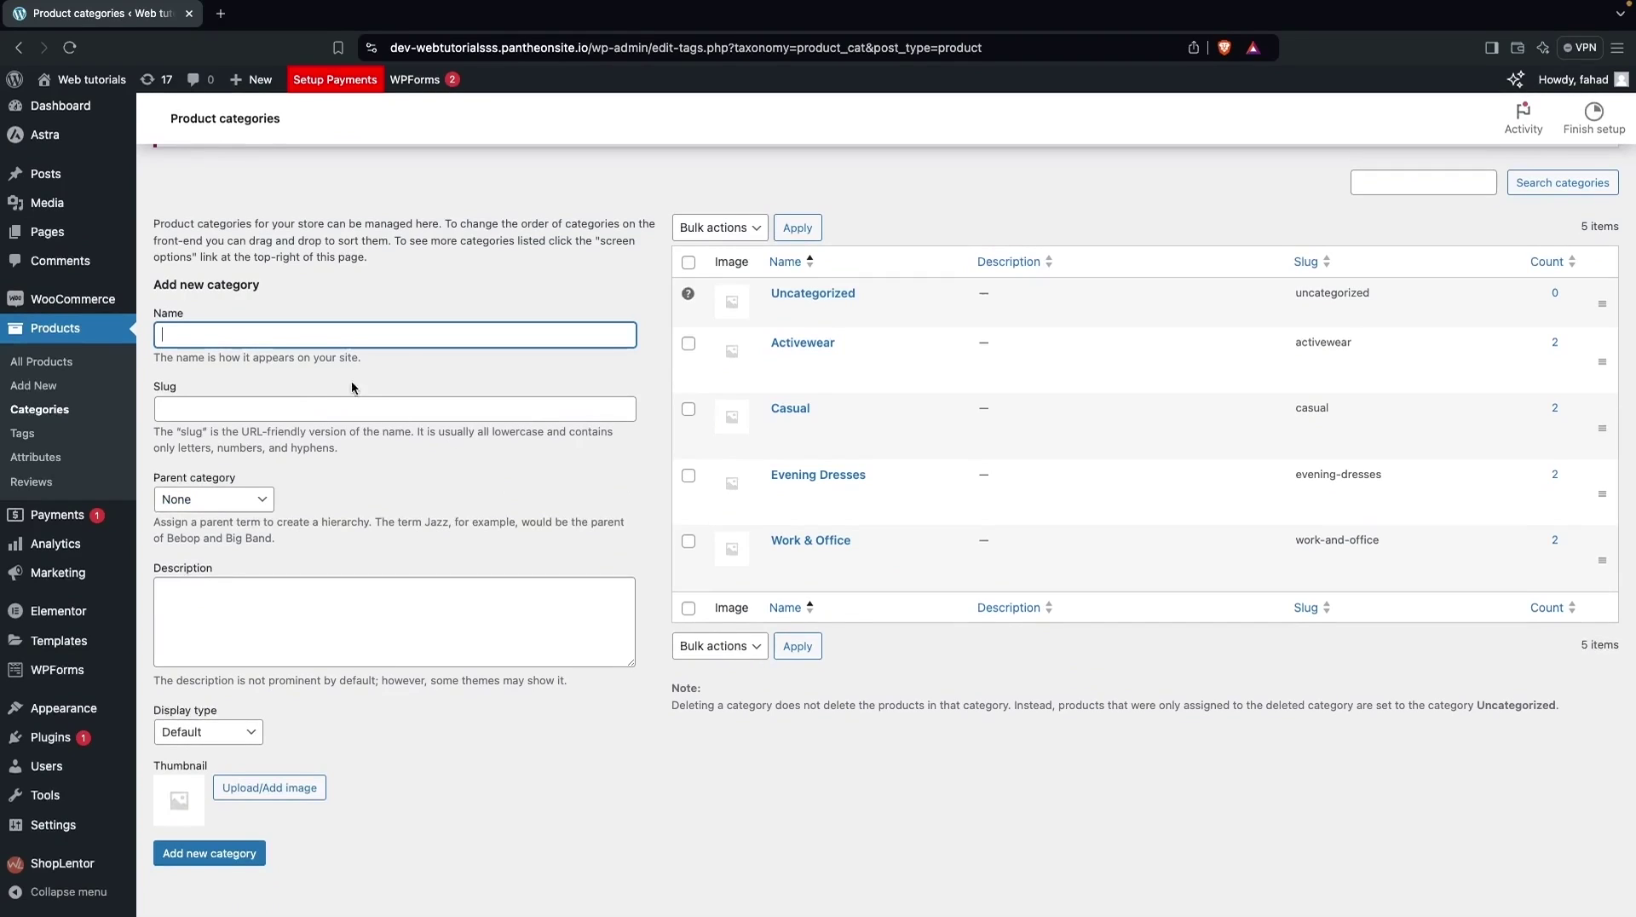
click(256, 499)
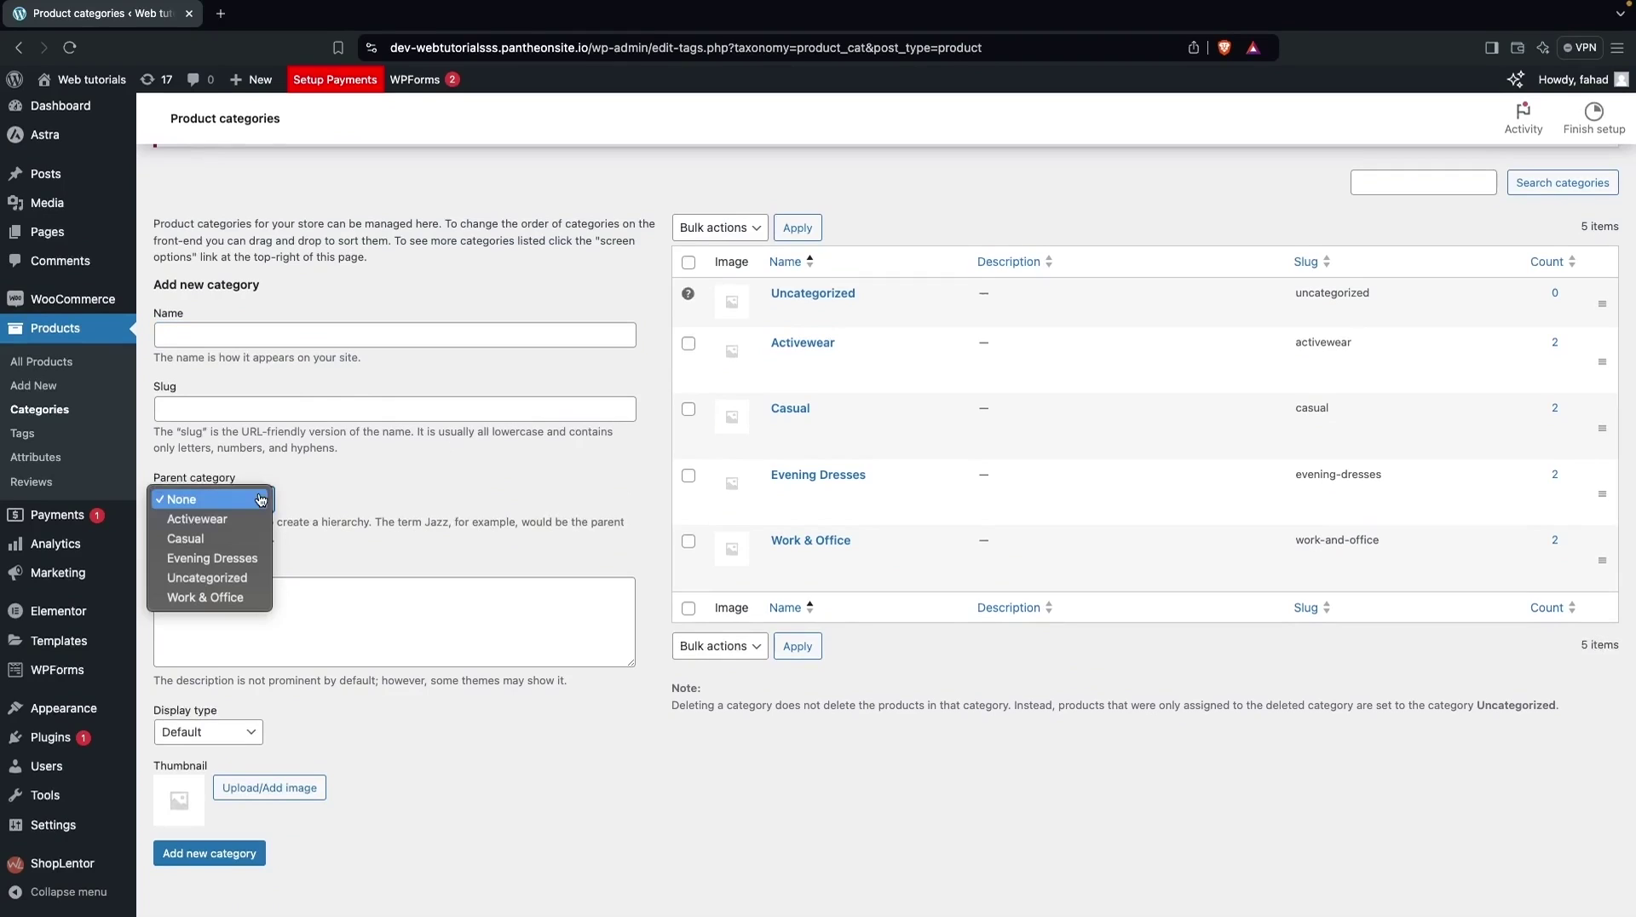
click(328, 498)
- Set the new category's Display type to Products
click(224, 600)
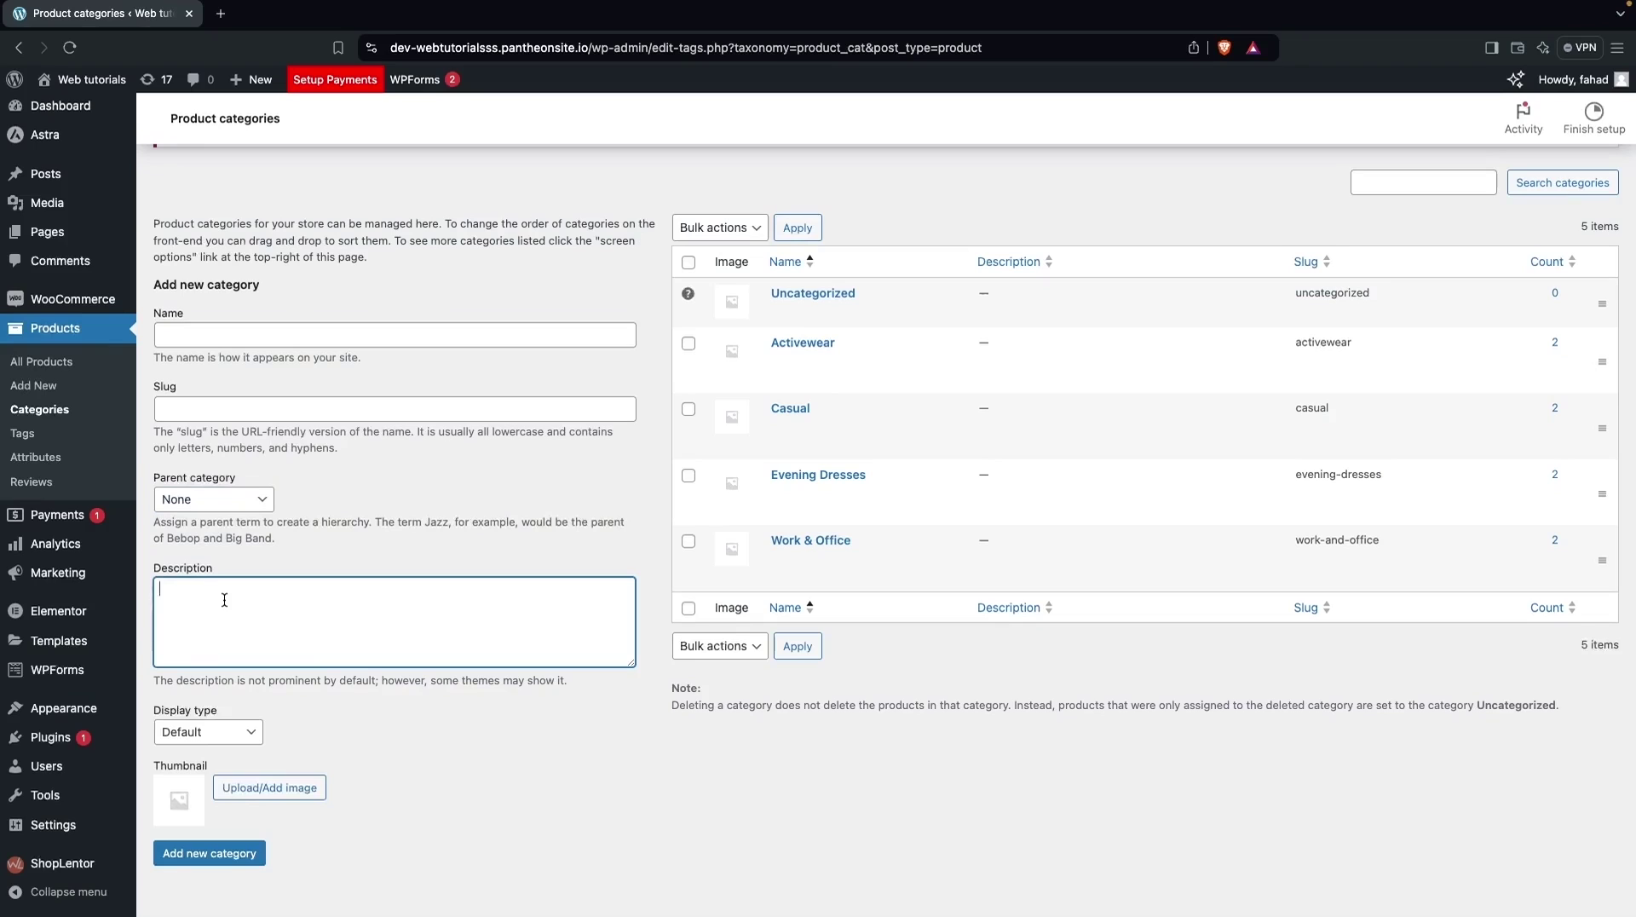
scroll(267, 777, down, 1)
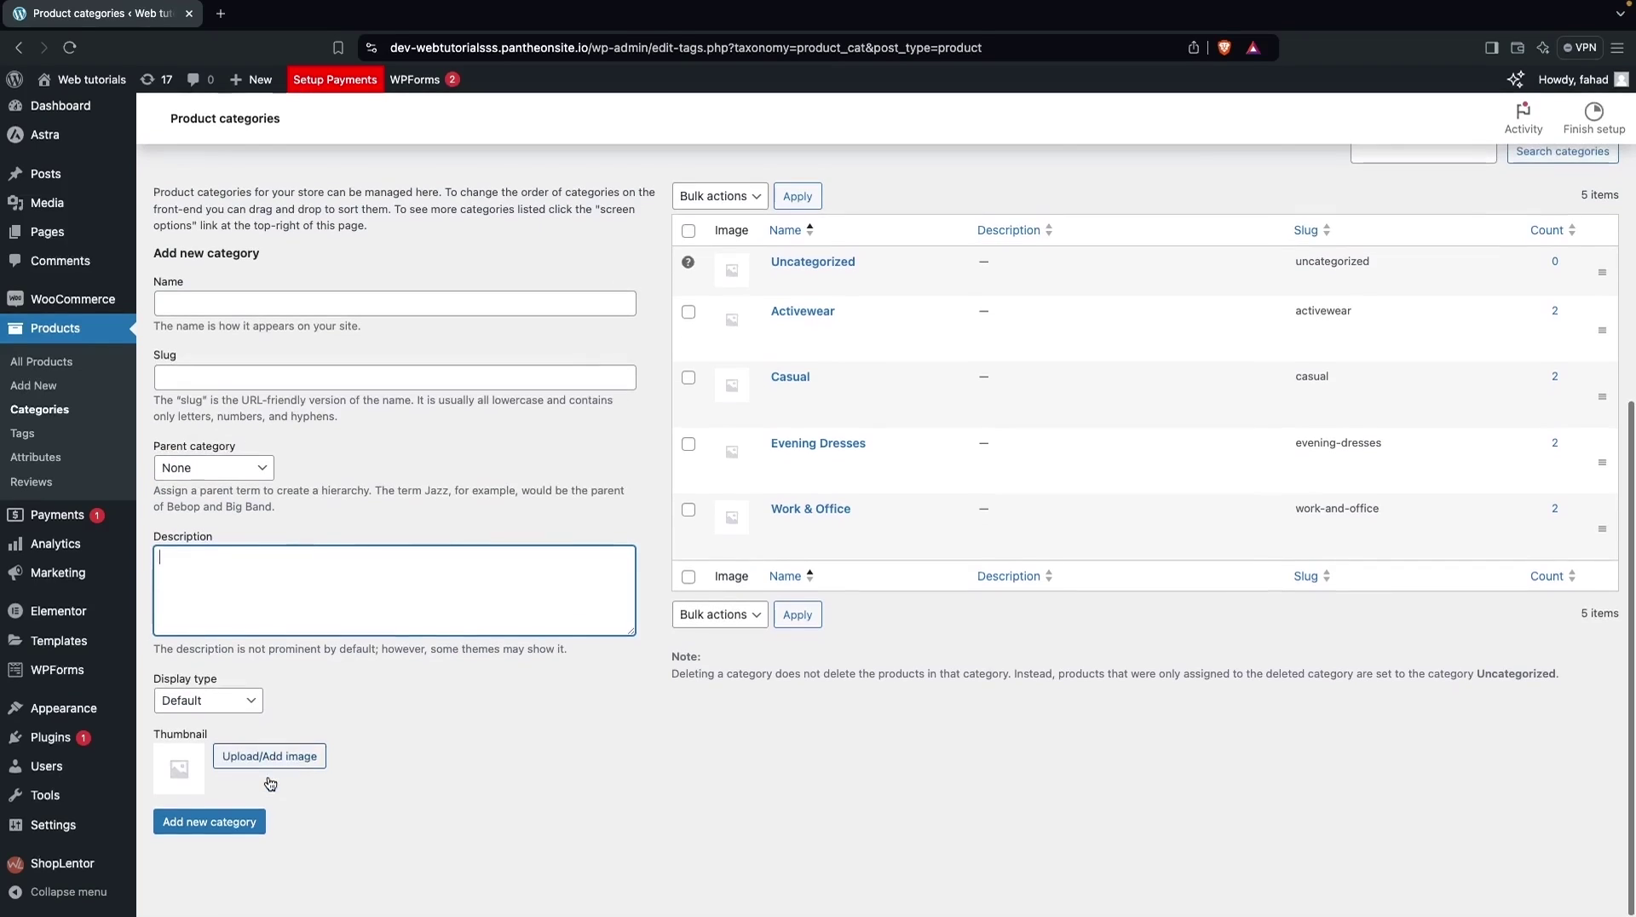
click(243, 704)
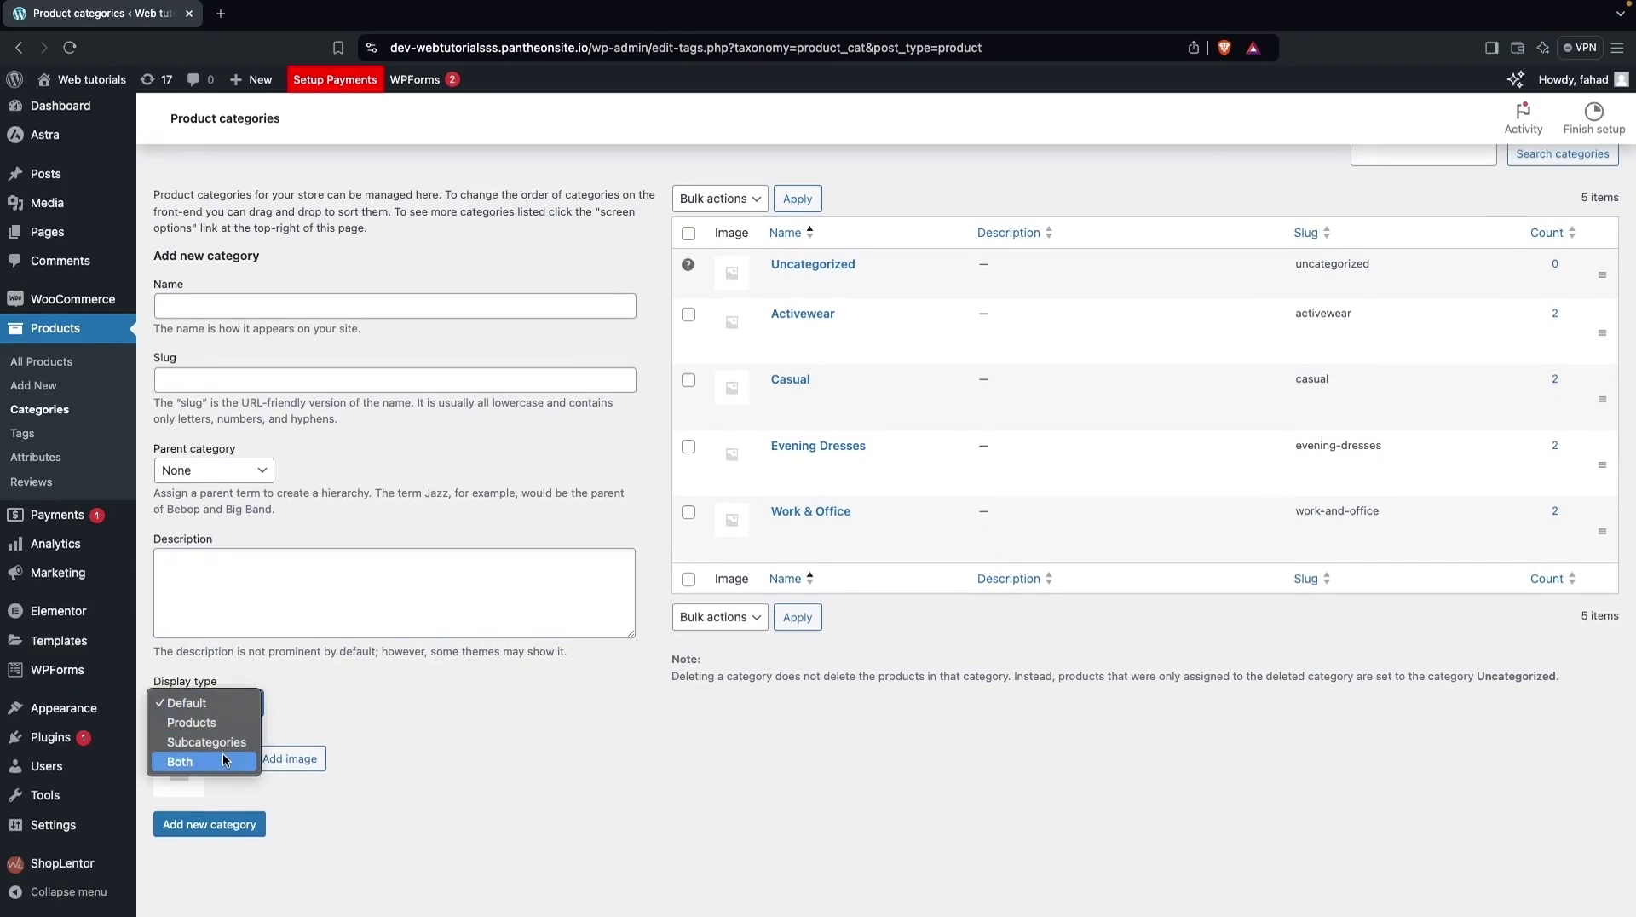
click(305, 718)
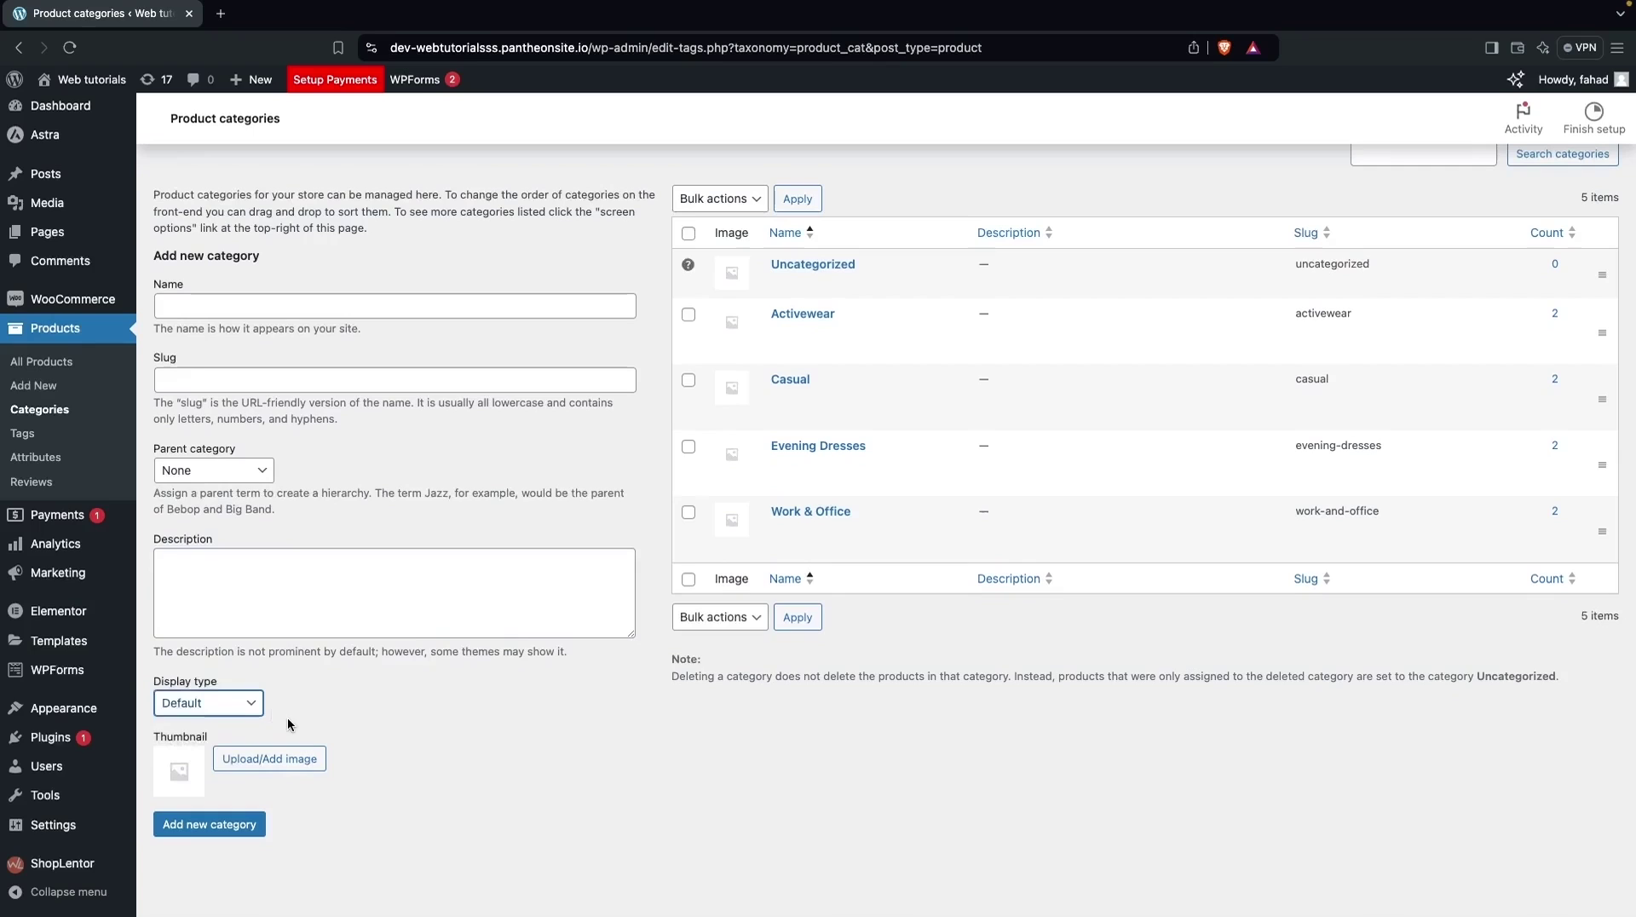
click(251, 707)
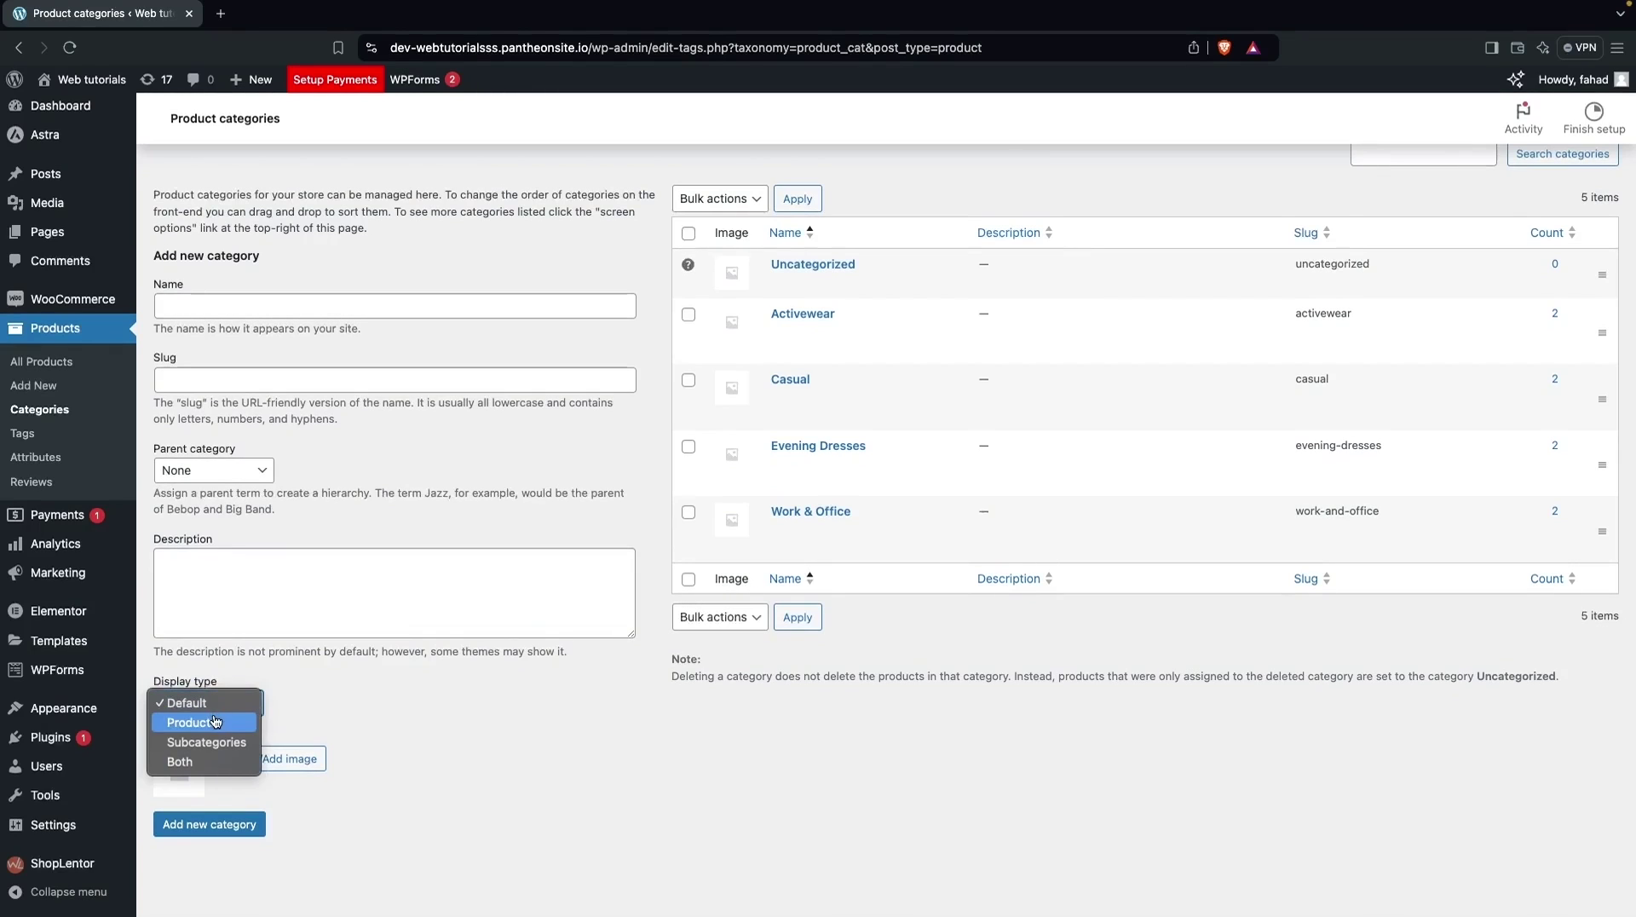
click(216, 721)
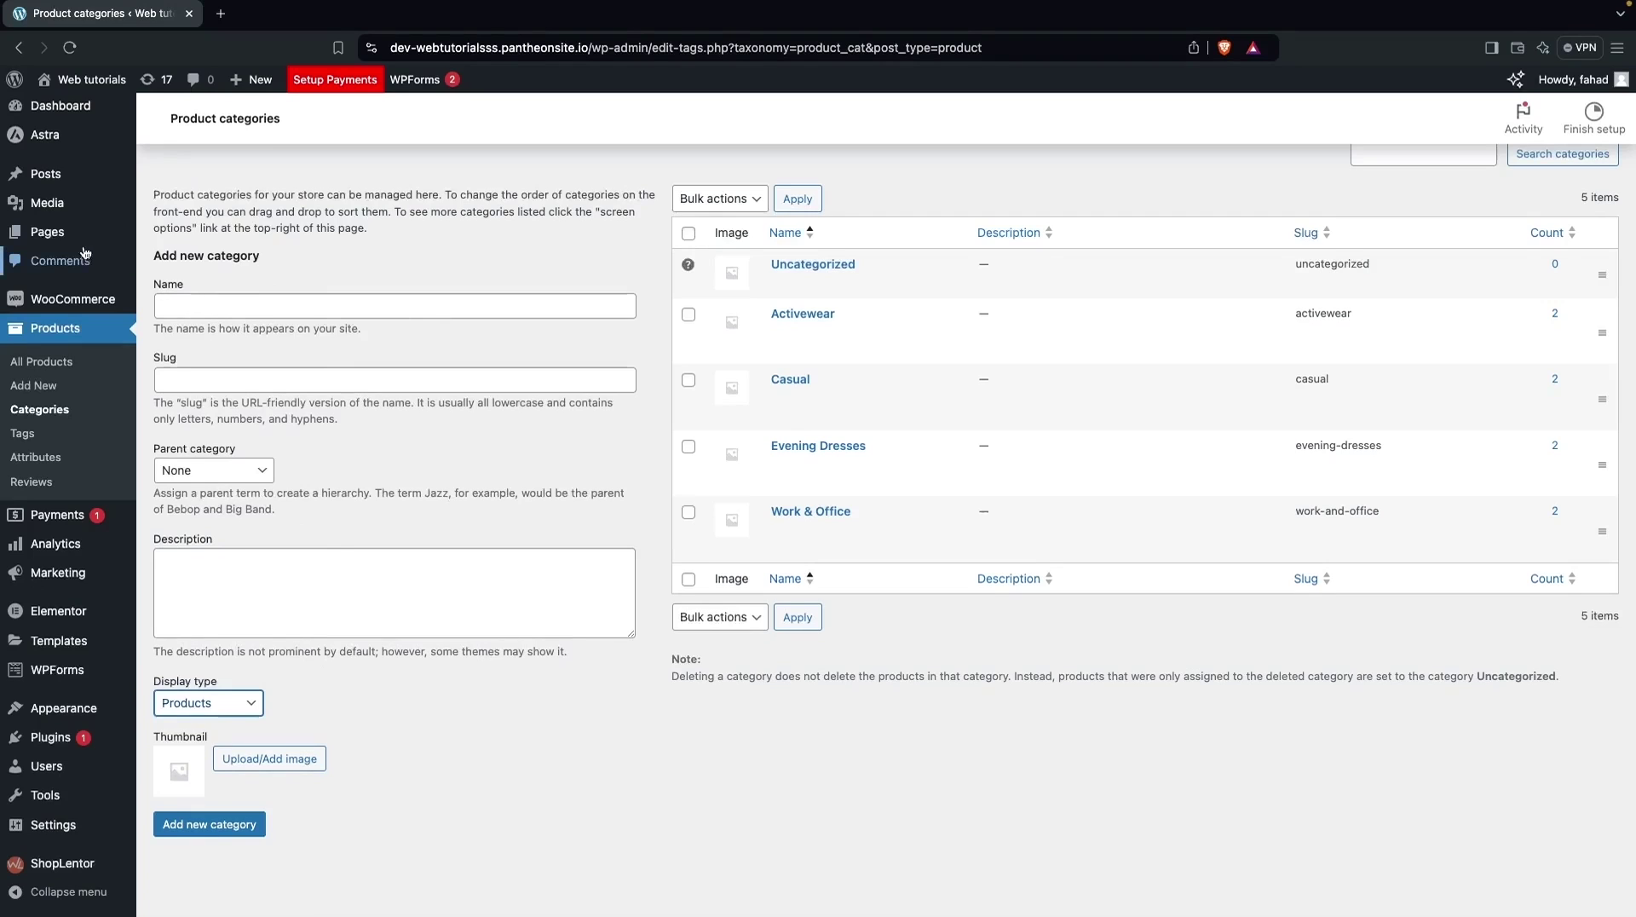
- Add a new page and open the draft, Elementor #1321, in Elementor
mouse_move(130, 248)
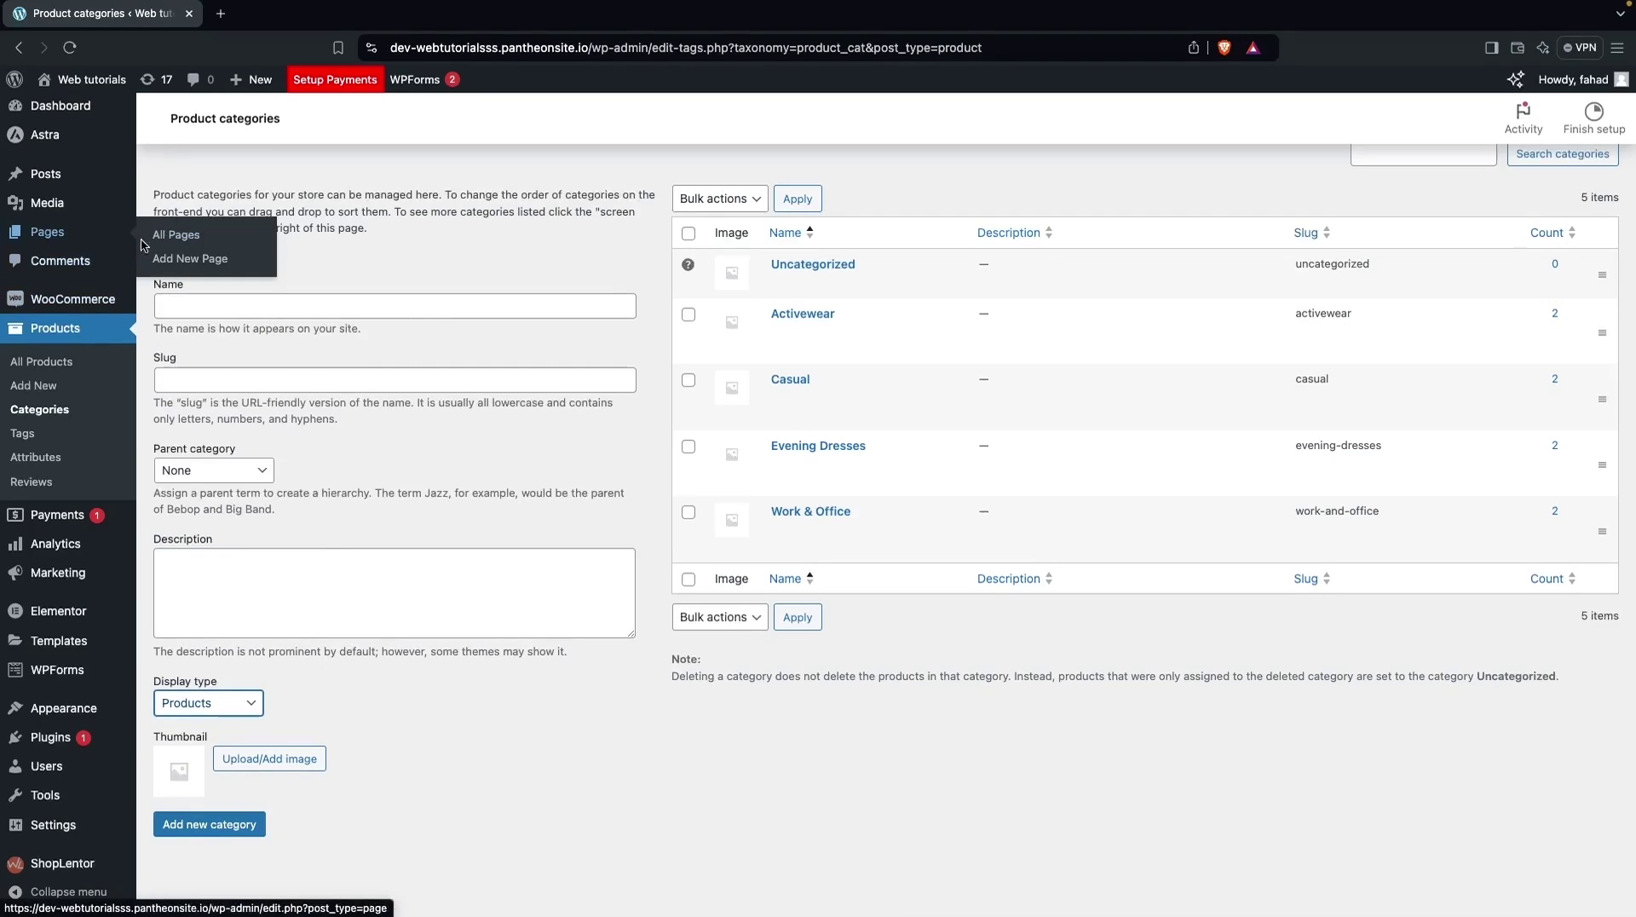
click(239, 266)
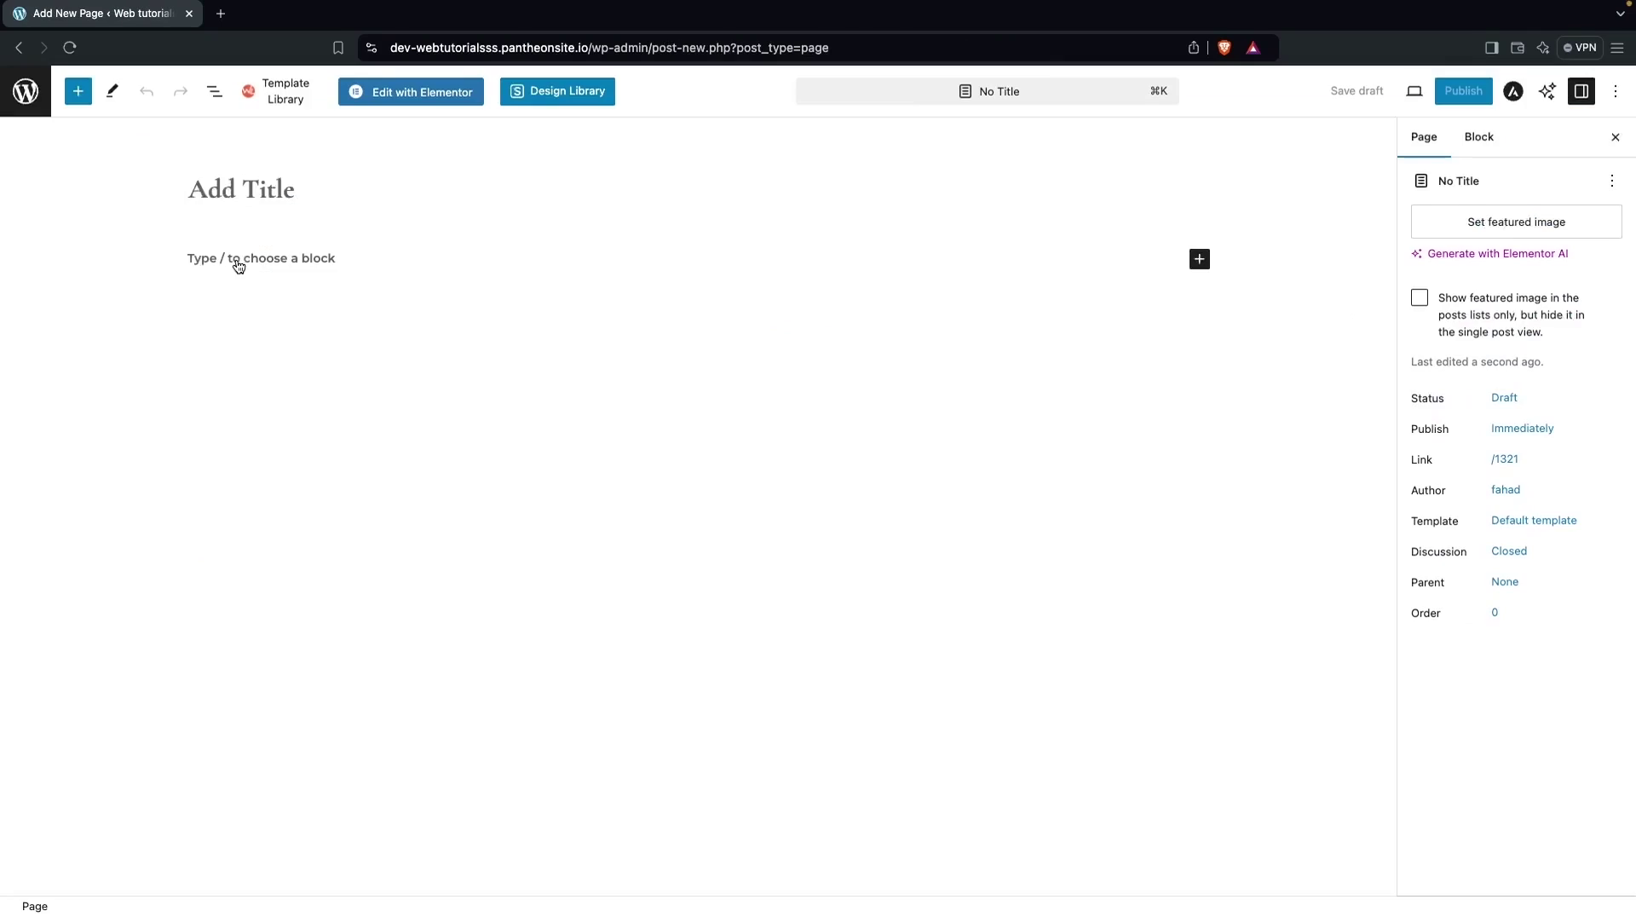
click(417, 94)
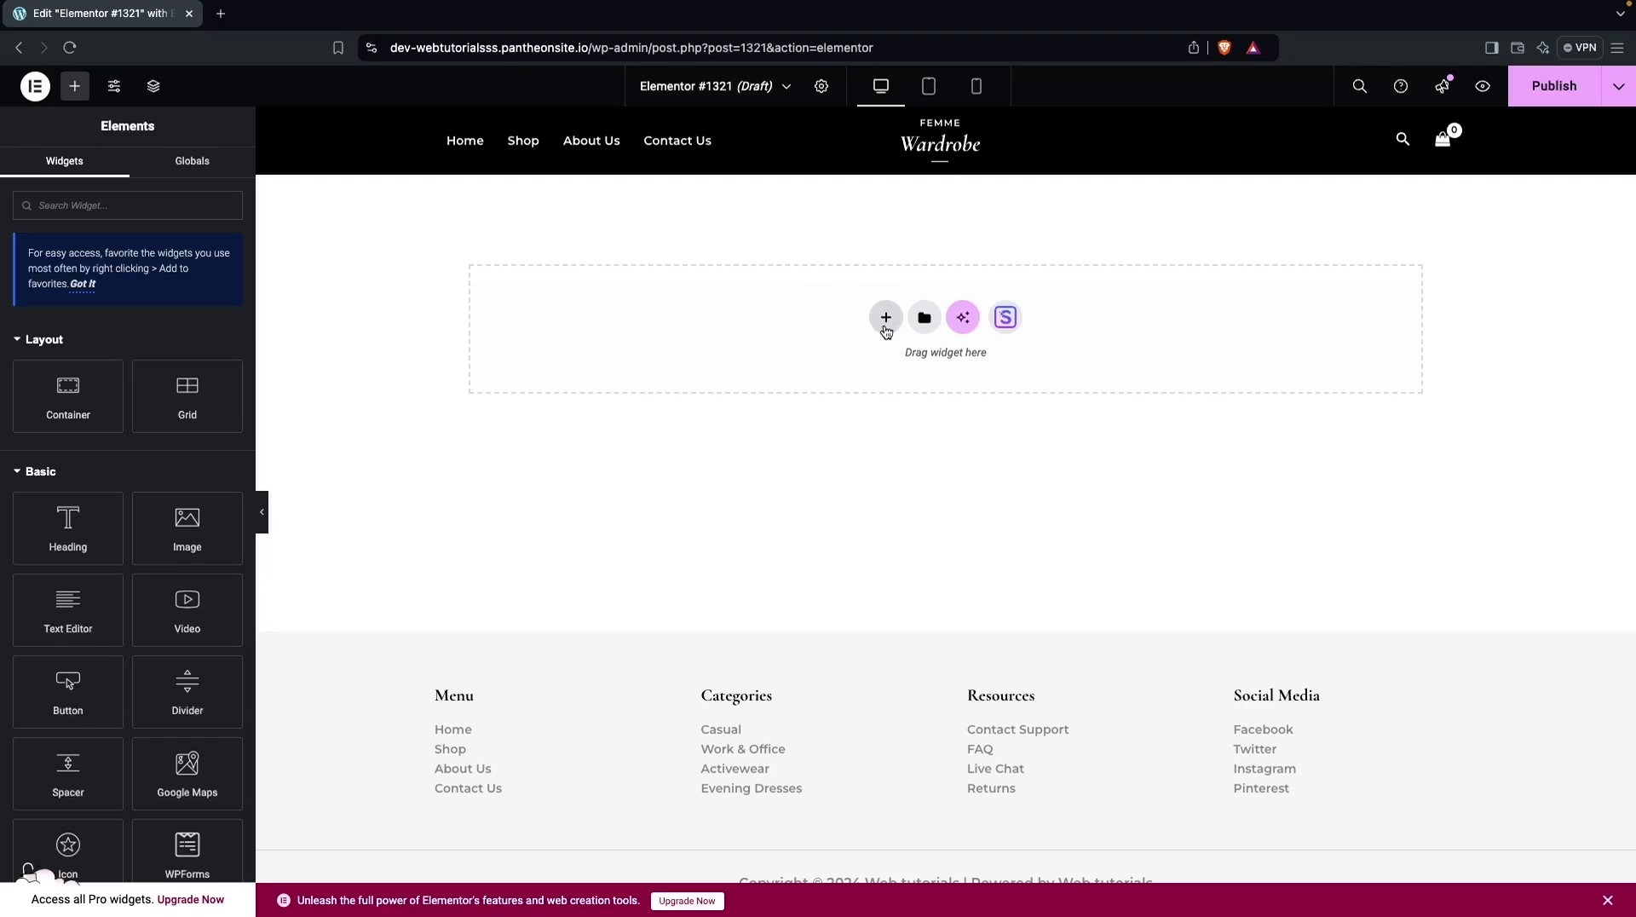
- Add a one-column flexbox container and drop a Heading widget into it
click(886, 317)
click(886, 374)
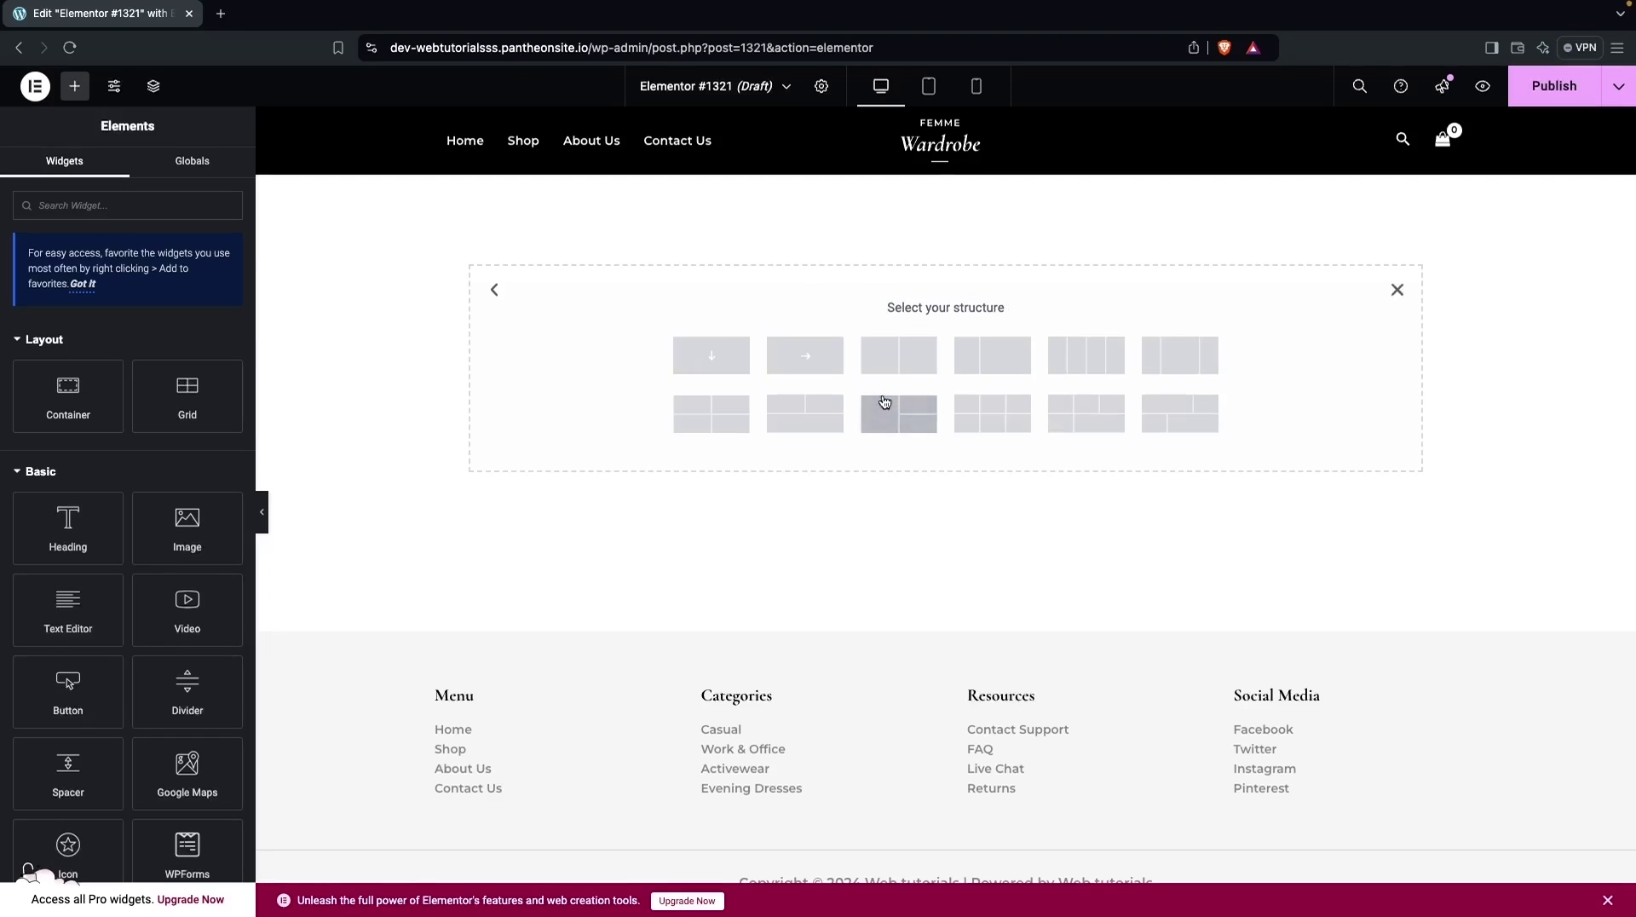
click(711, 356)
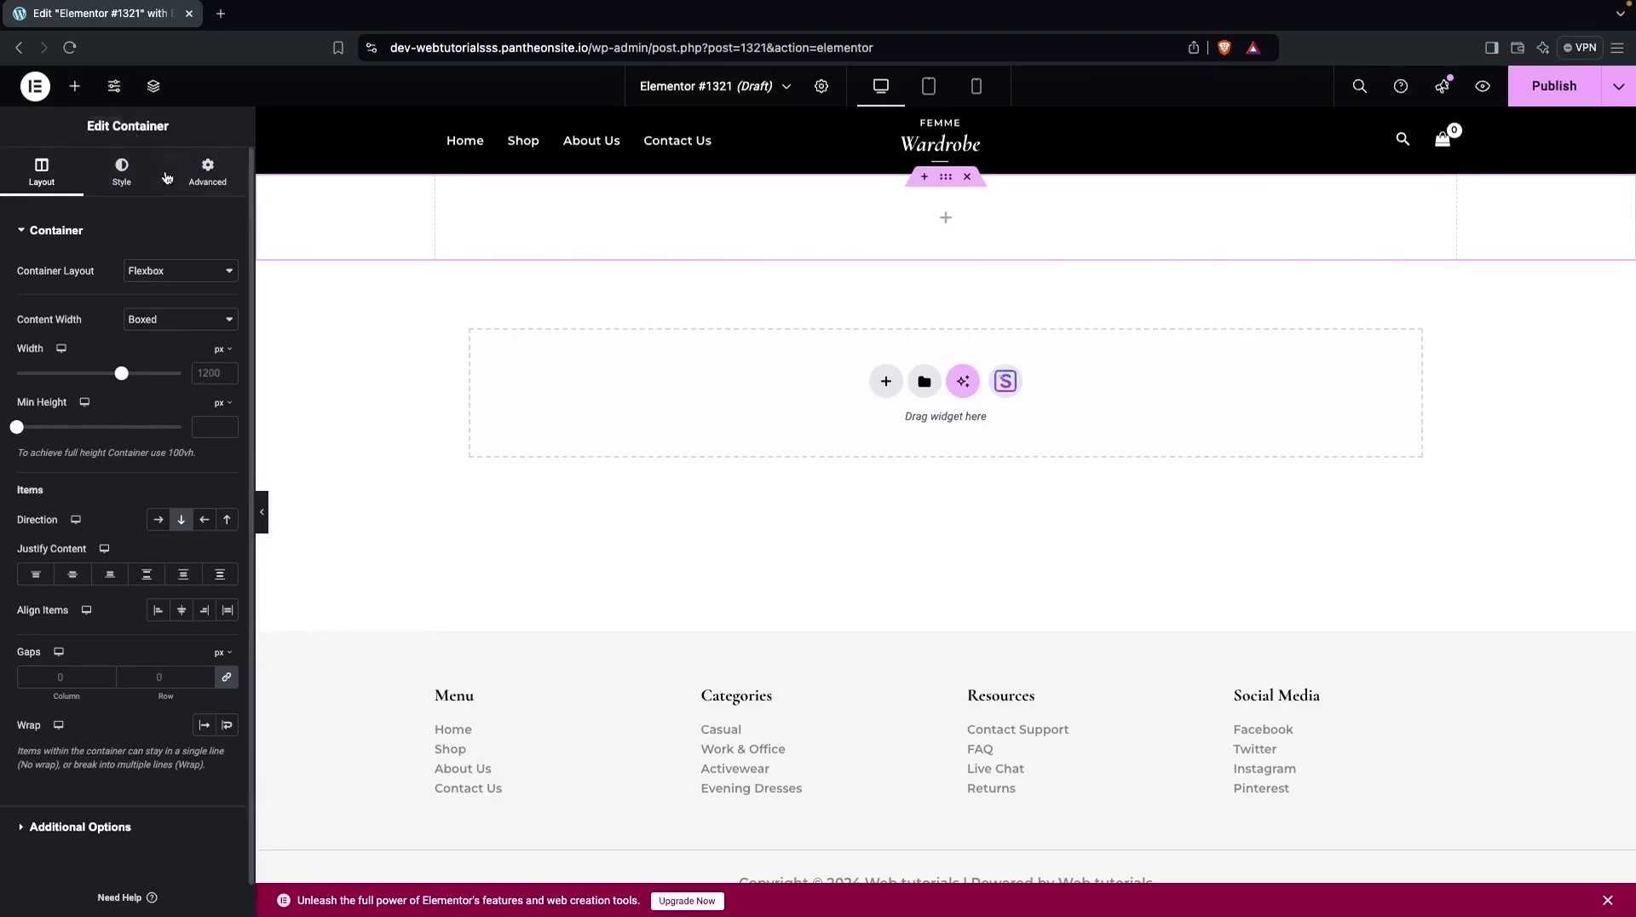
click(75, 87)
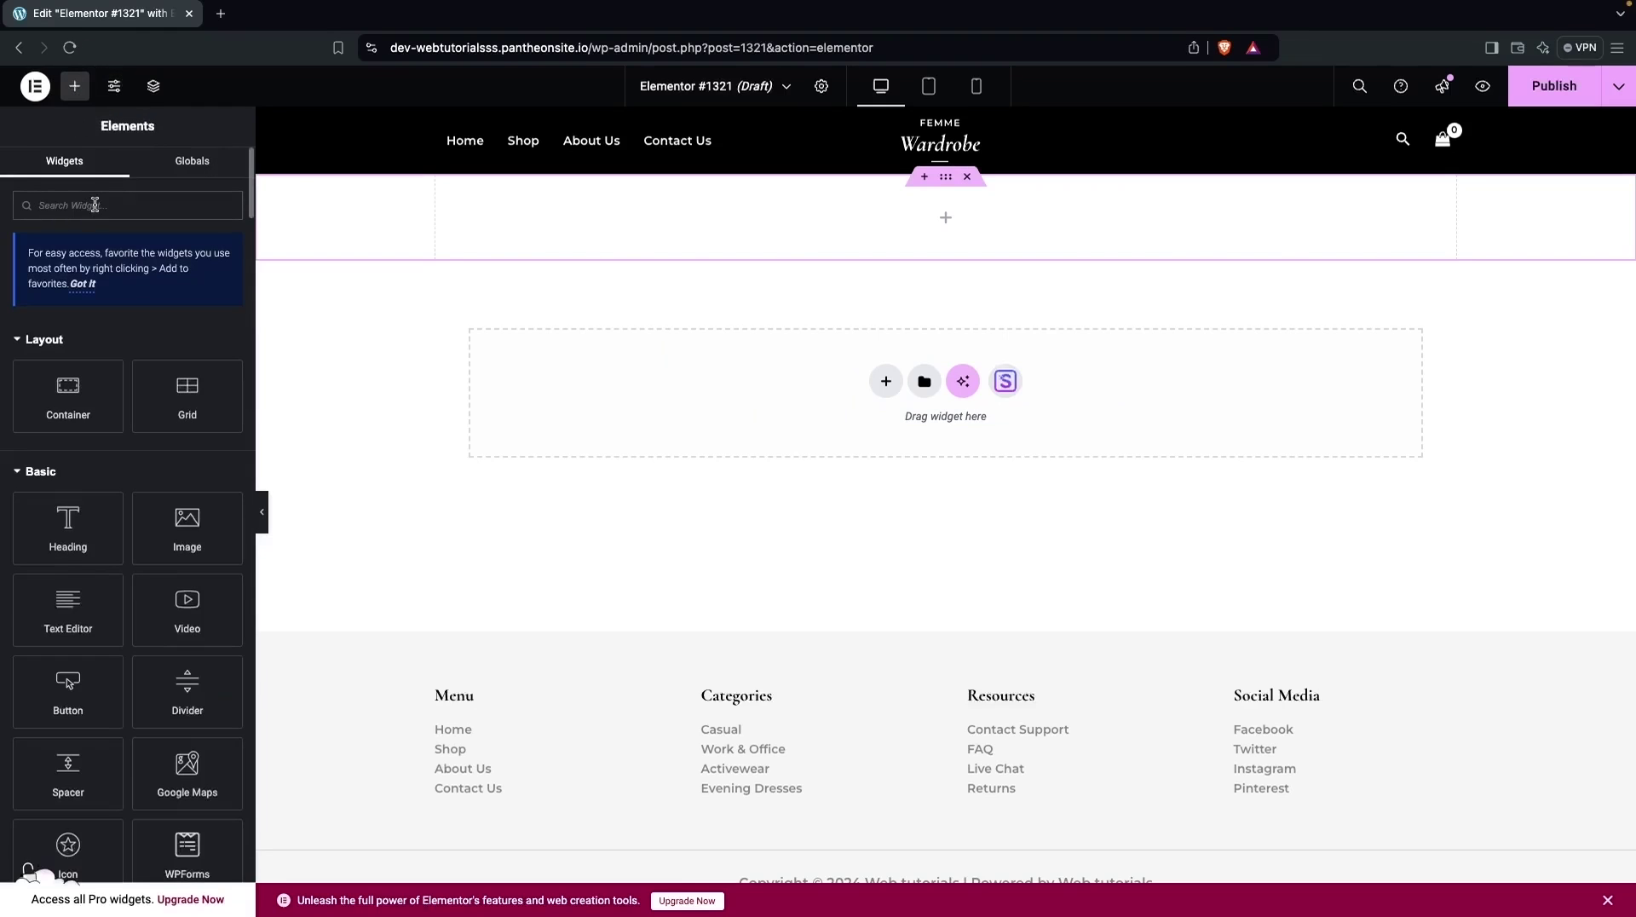
drag(67, 528, 836, 238)
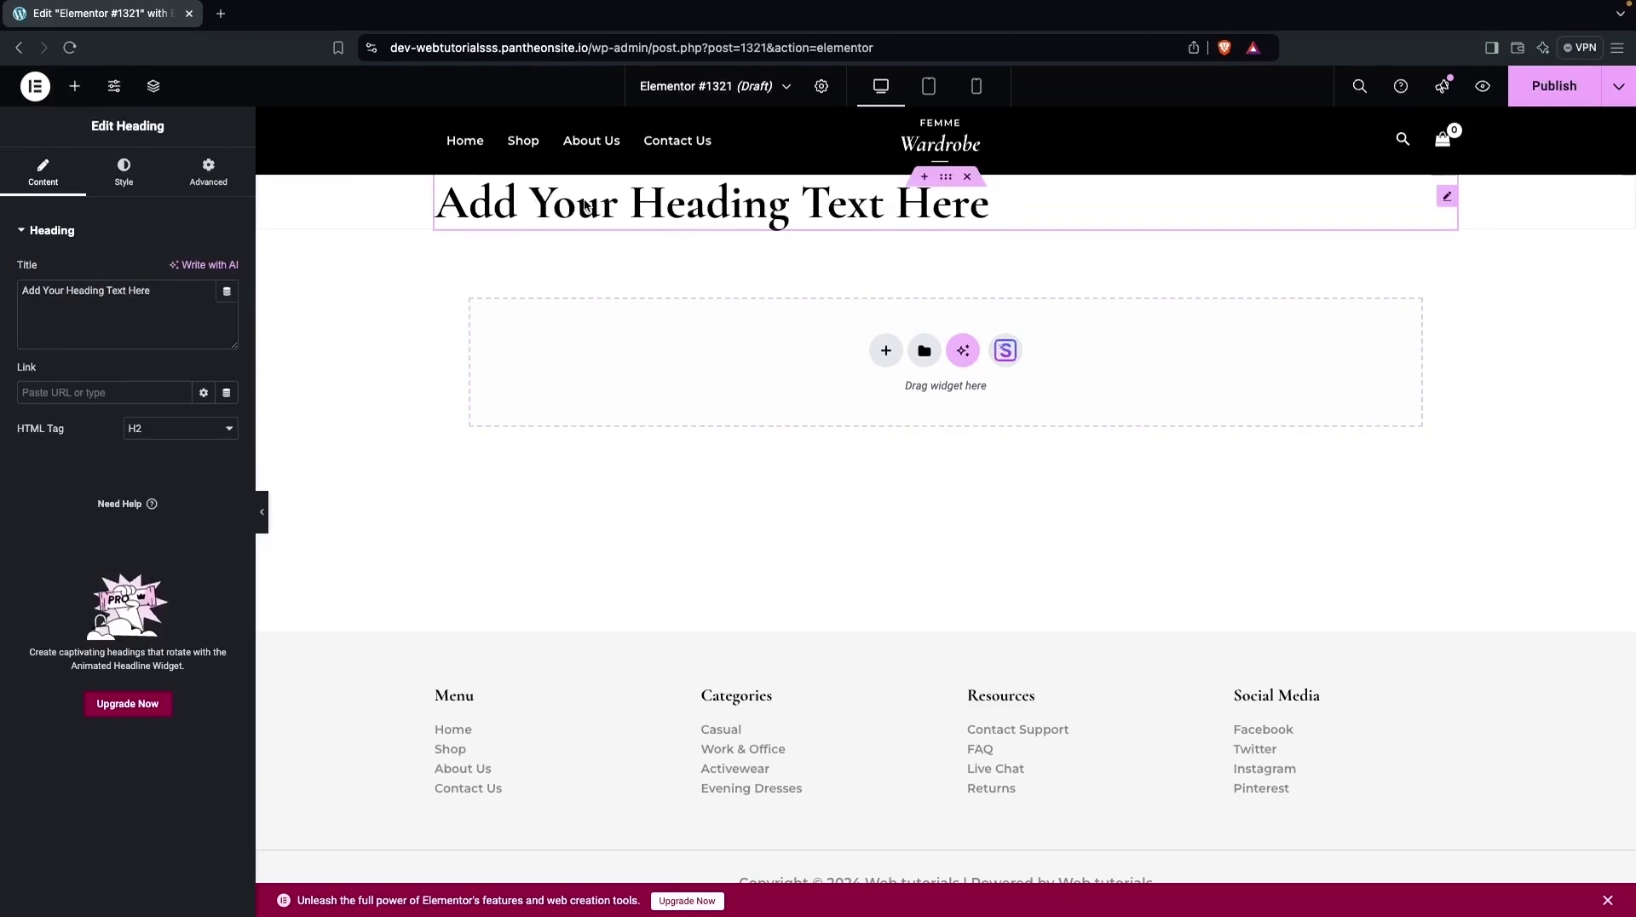
- Set the heading's container Content Width to Full Width
click(945, 177)
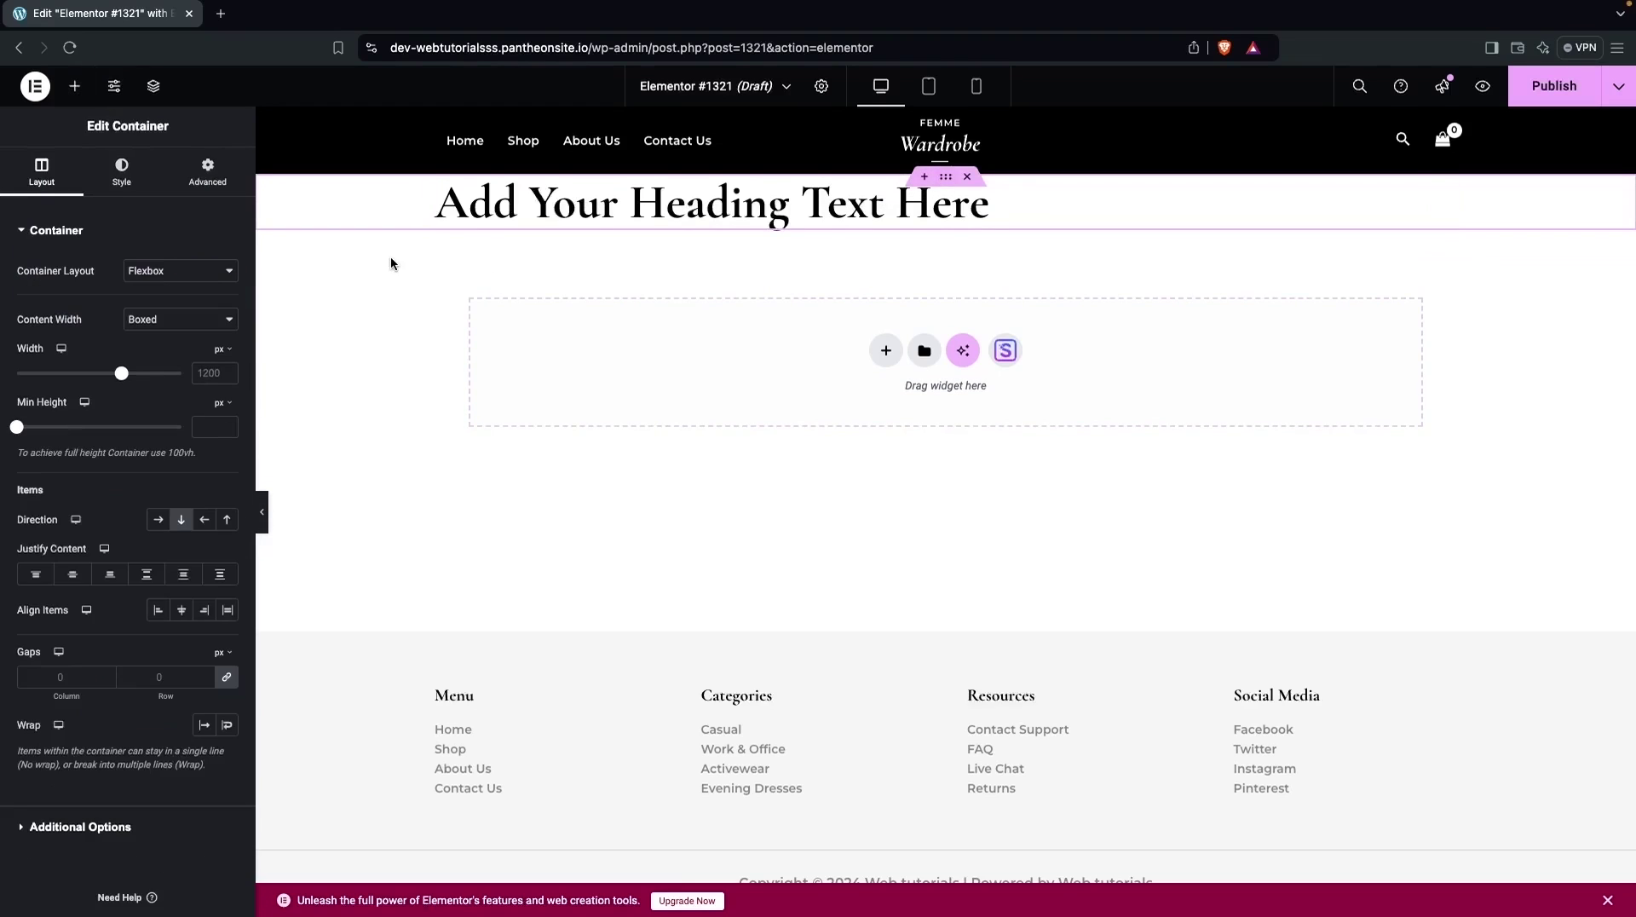
click(163, 323)
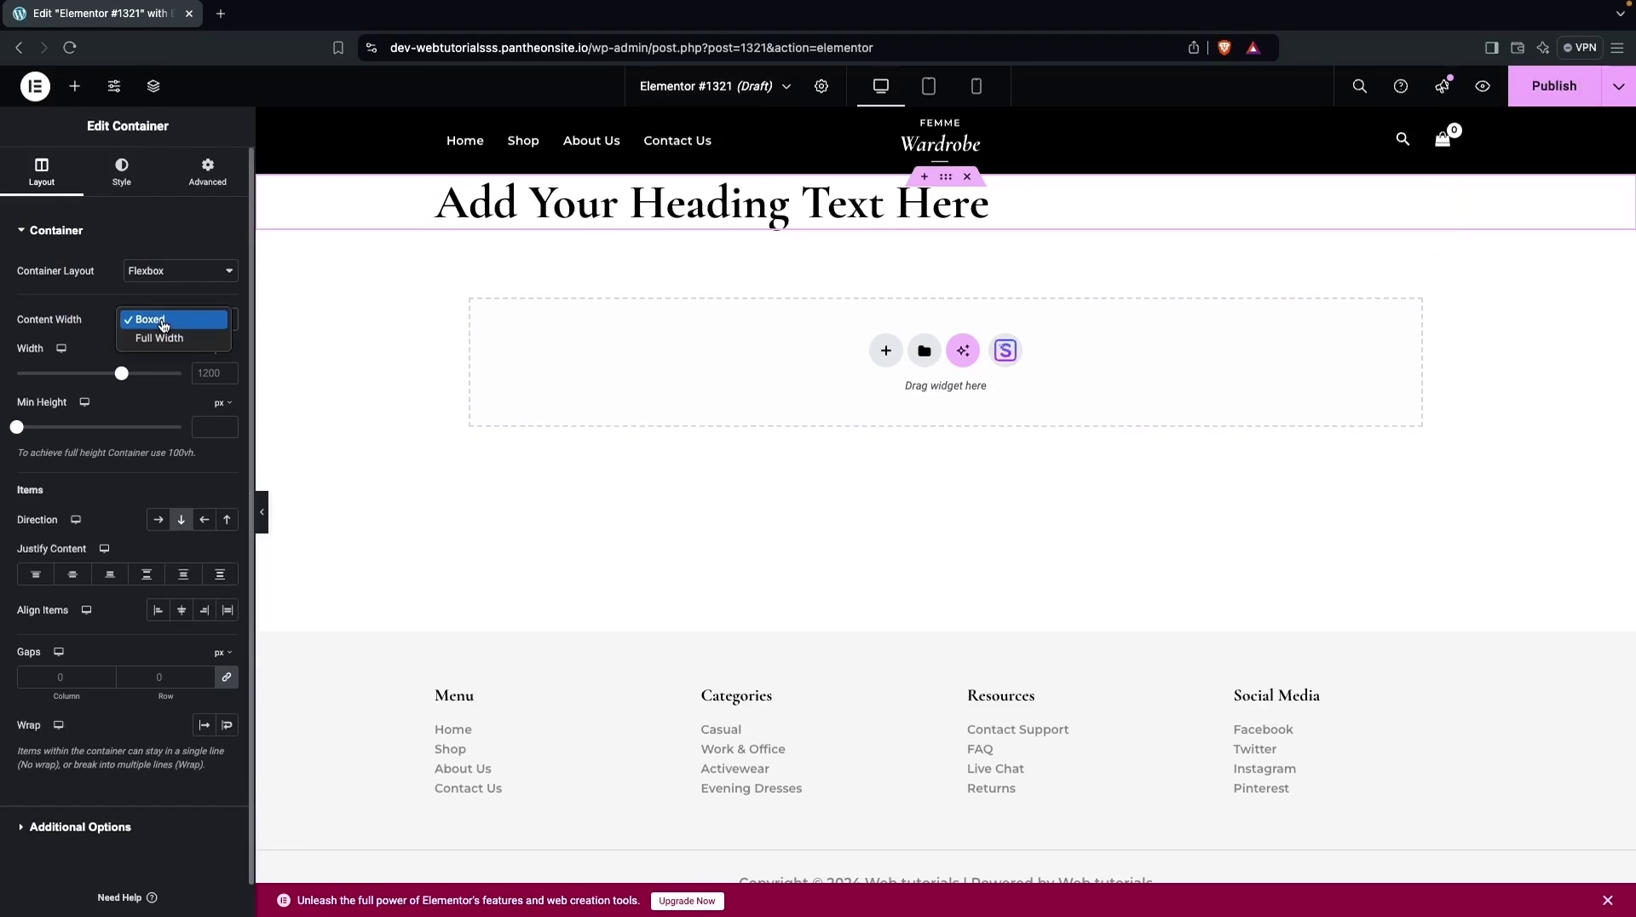
click(164, 340)
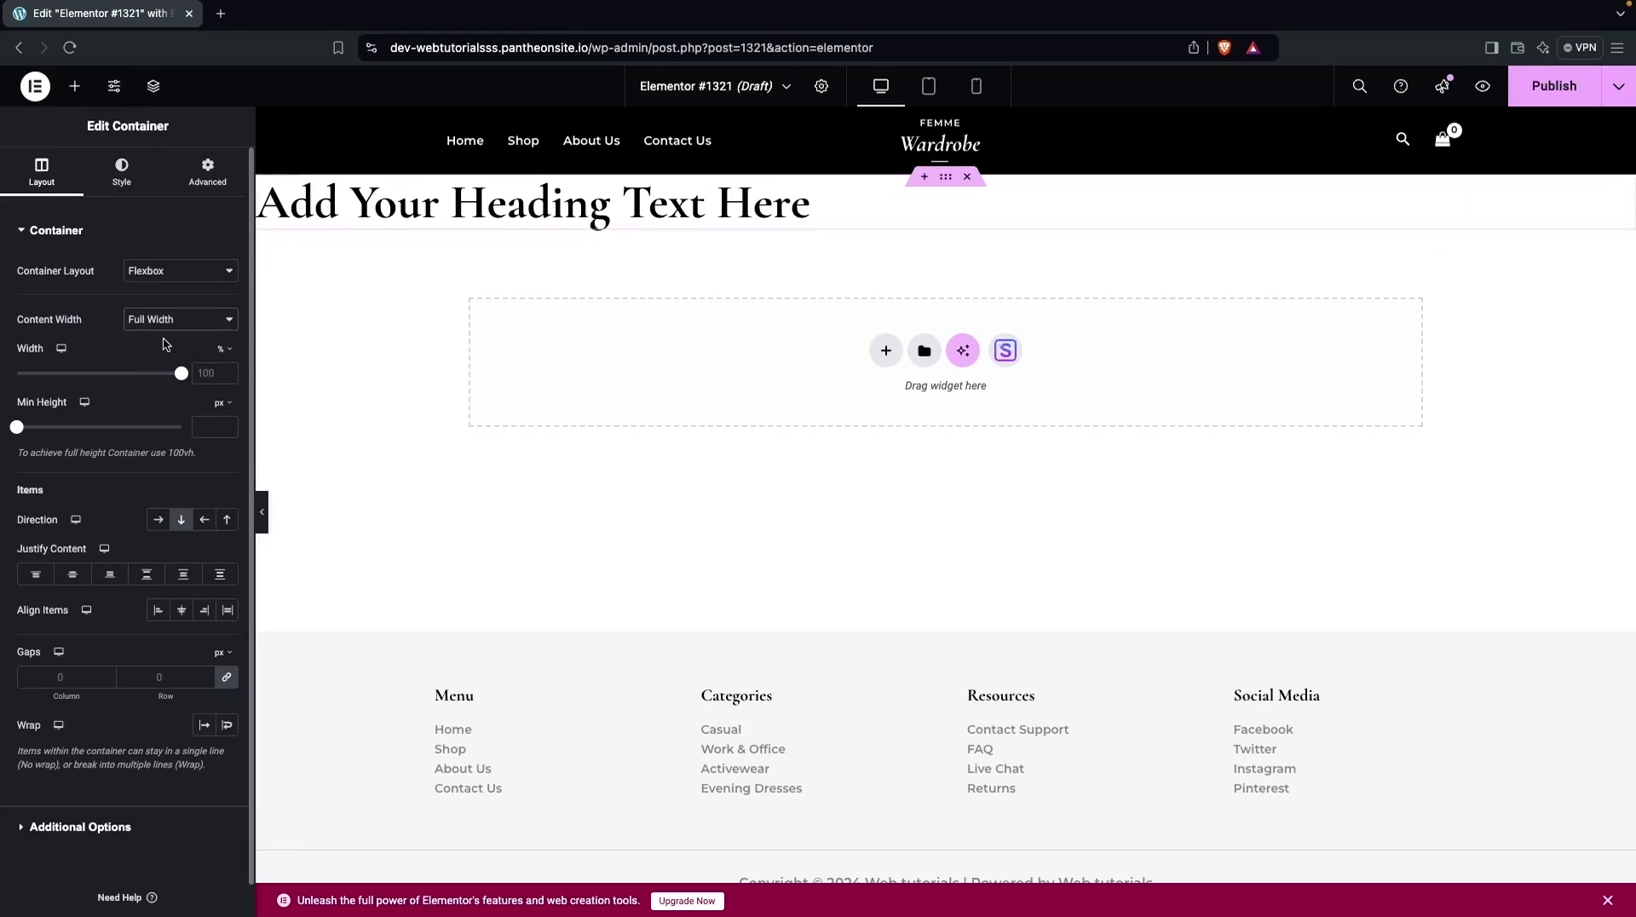
click(137, 172)
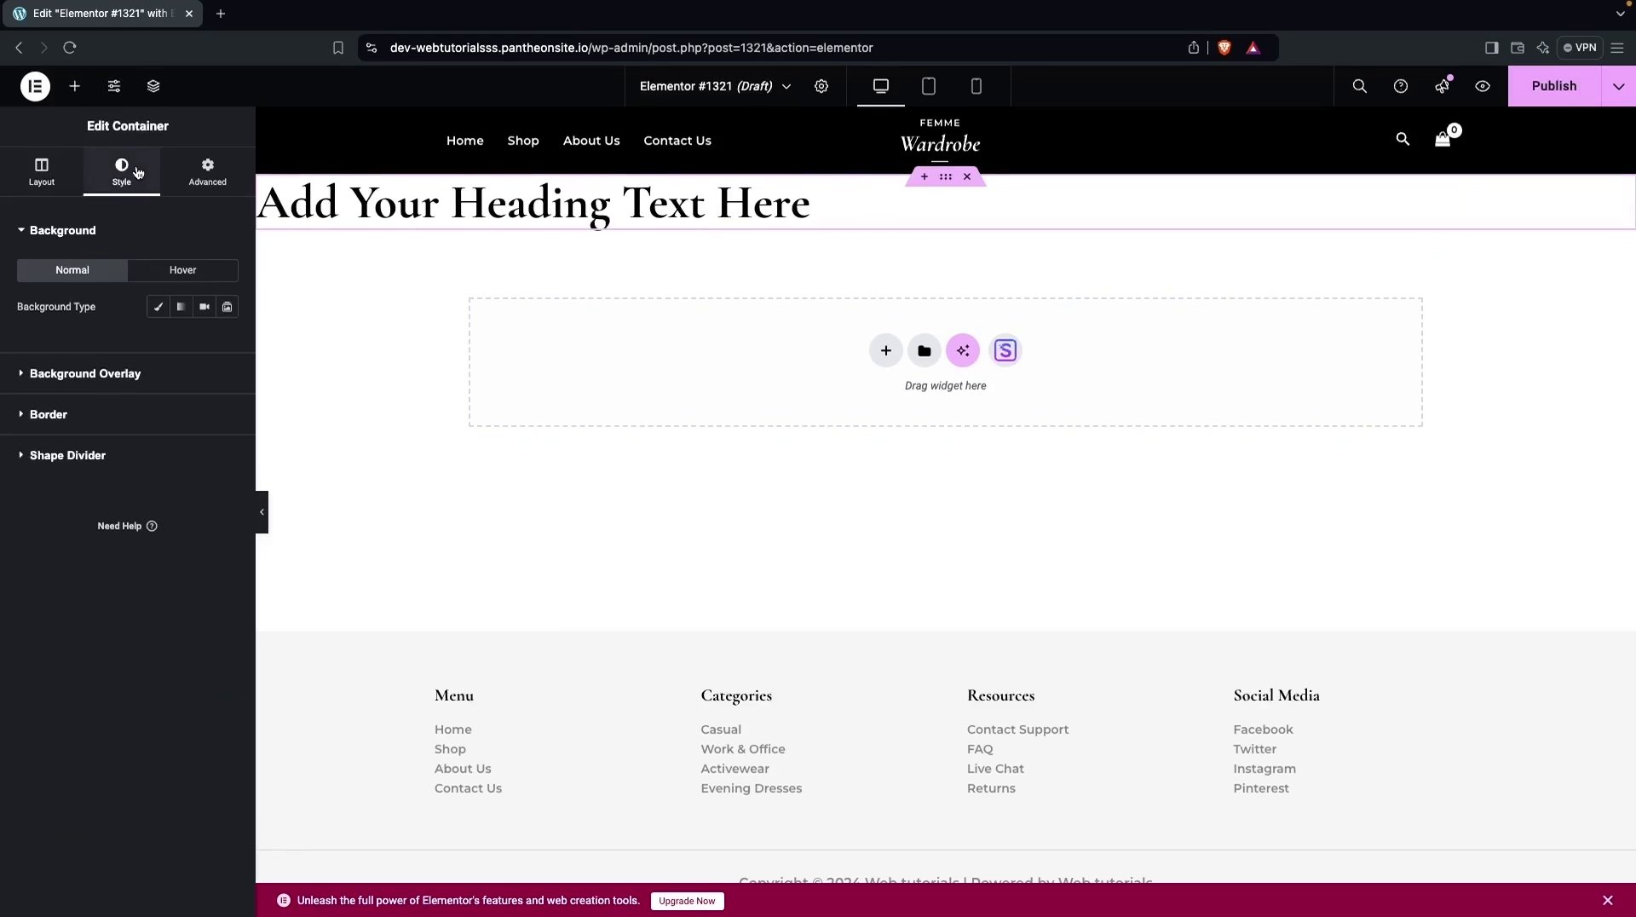
- Give the banner container a classic black #000000 background
click(154, 315)
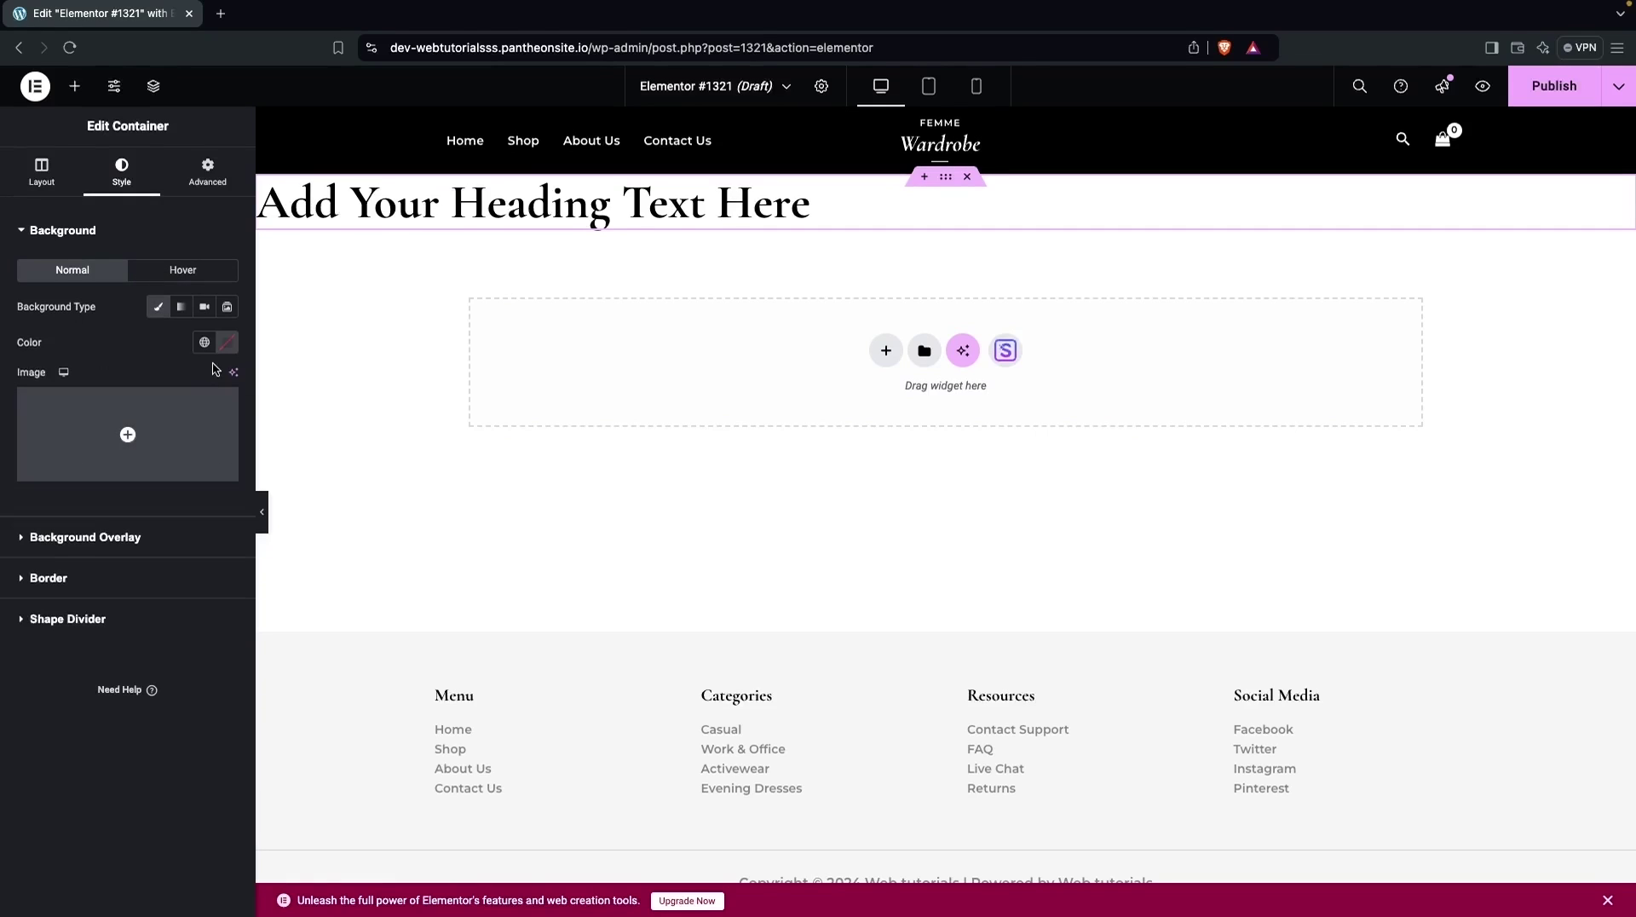
click(227, 341)
click(130, 537)
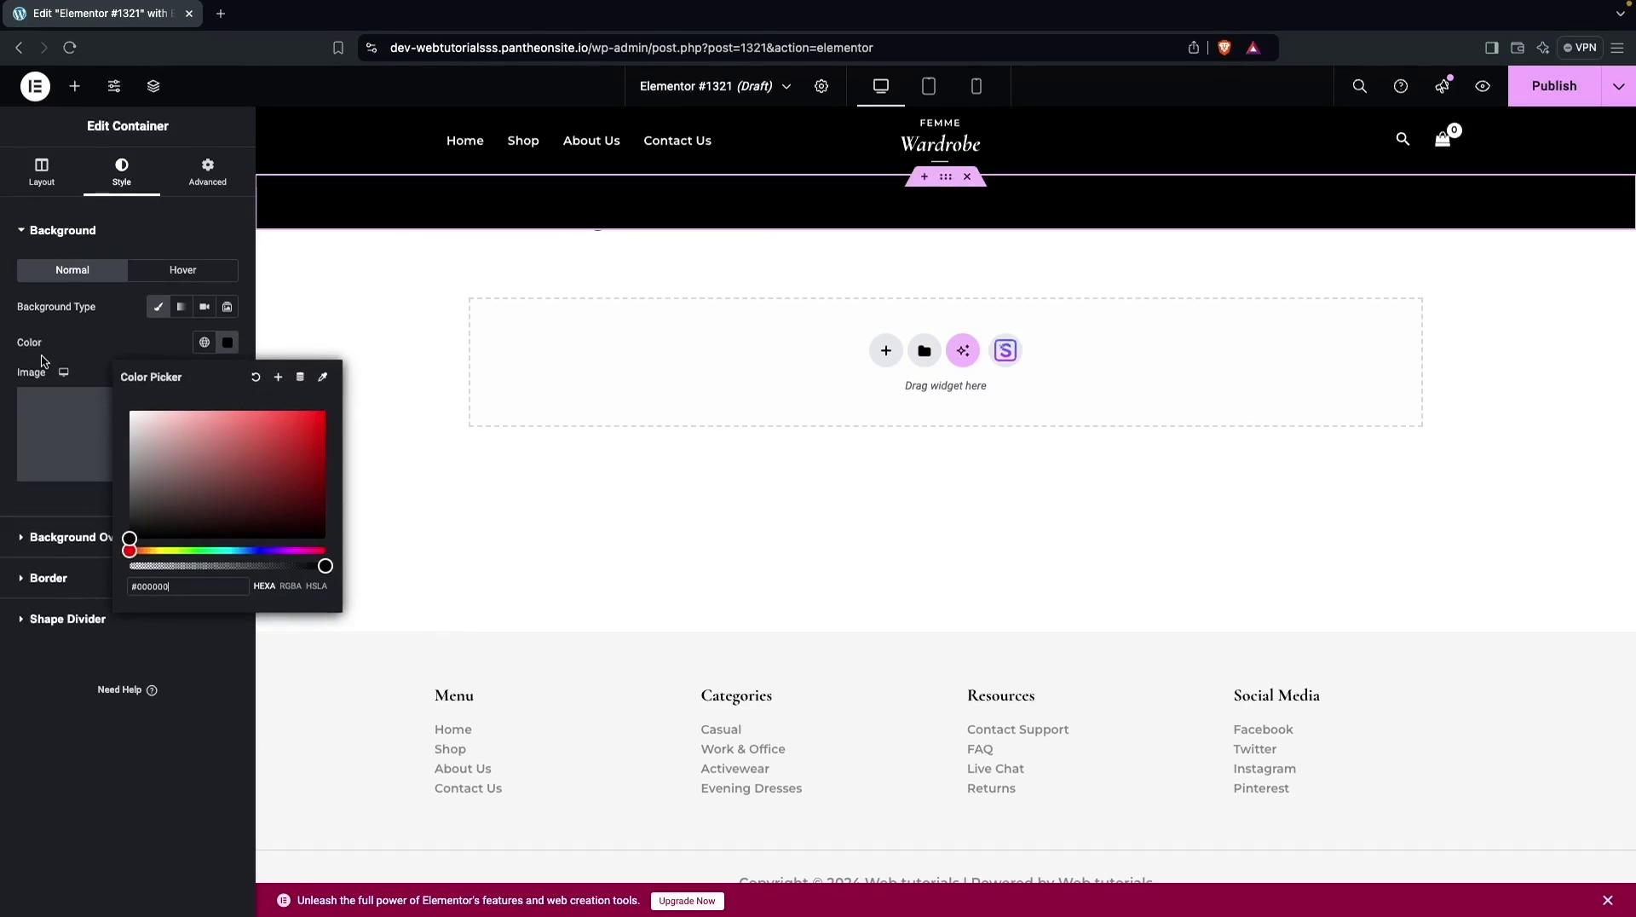
- Make the heading text white (#FFFFFF) and centre-aligned
click(474, 214)
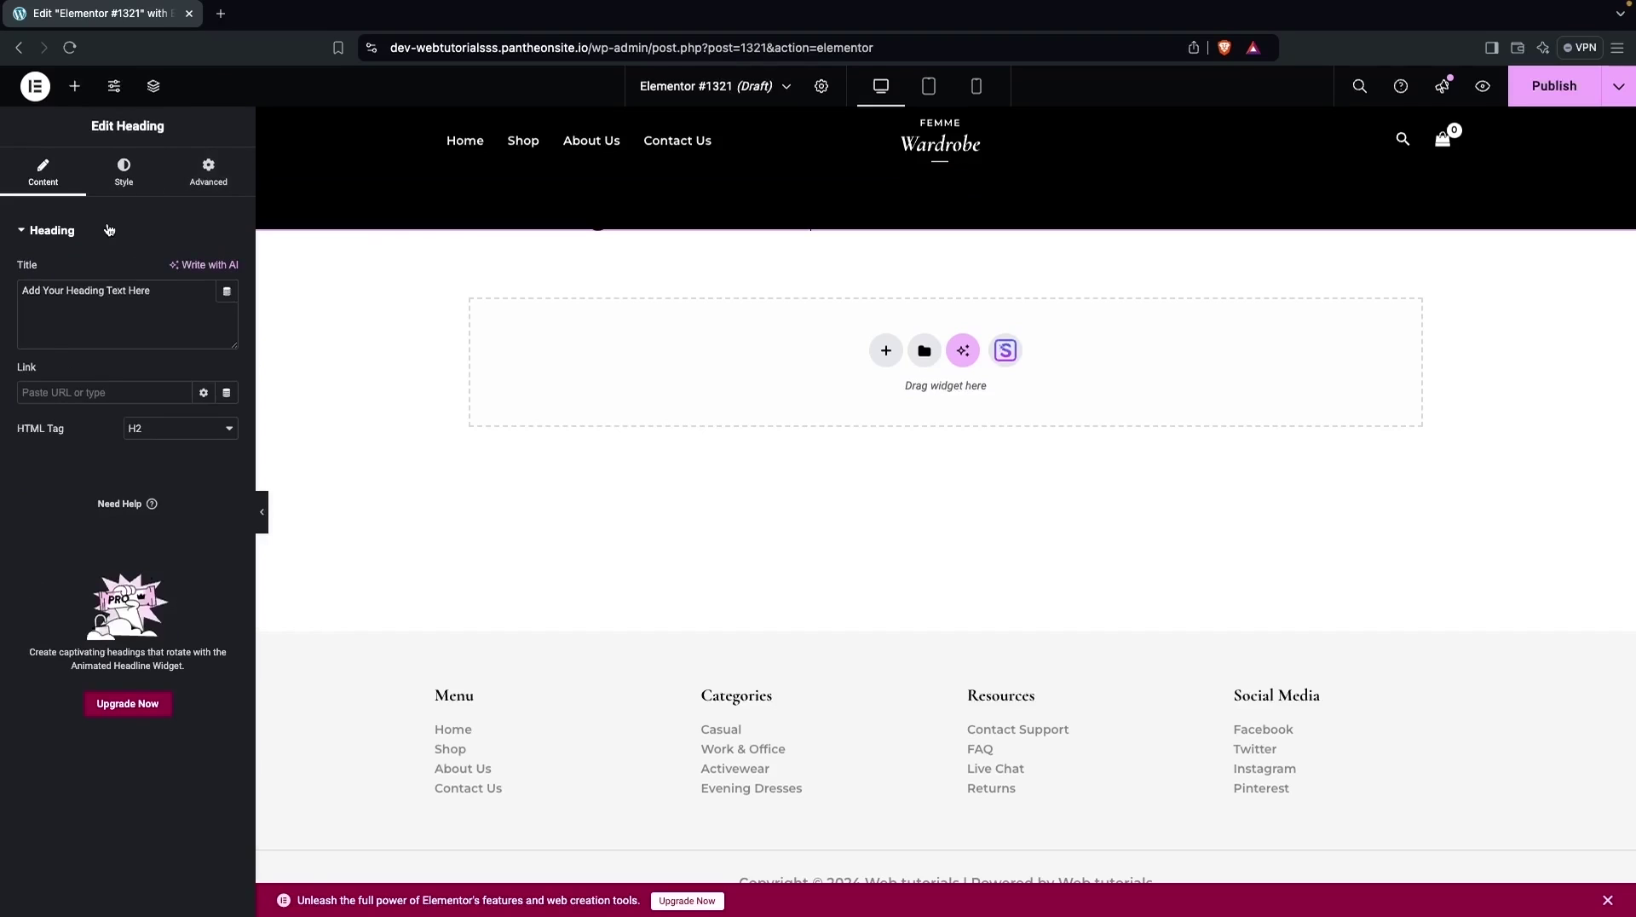
click(132, 187)
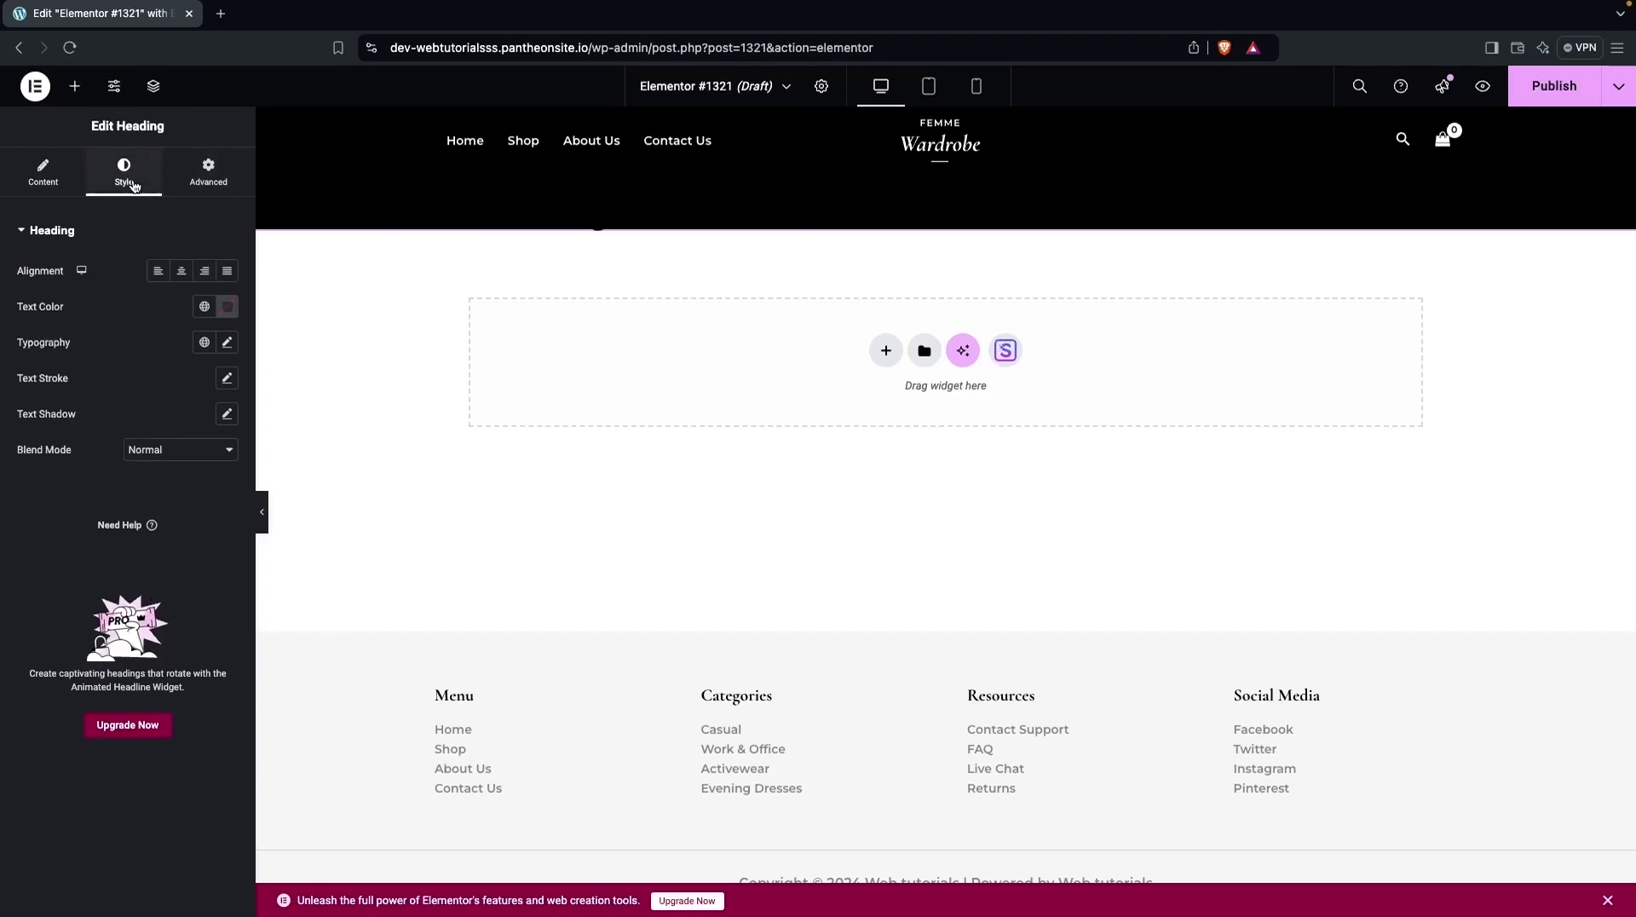
click(230, 313)
drag(219, 386, 129, 375)
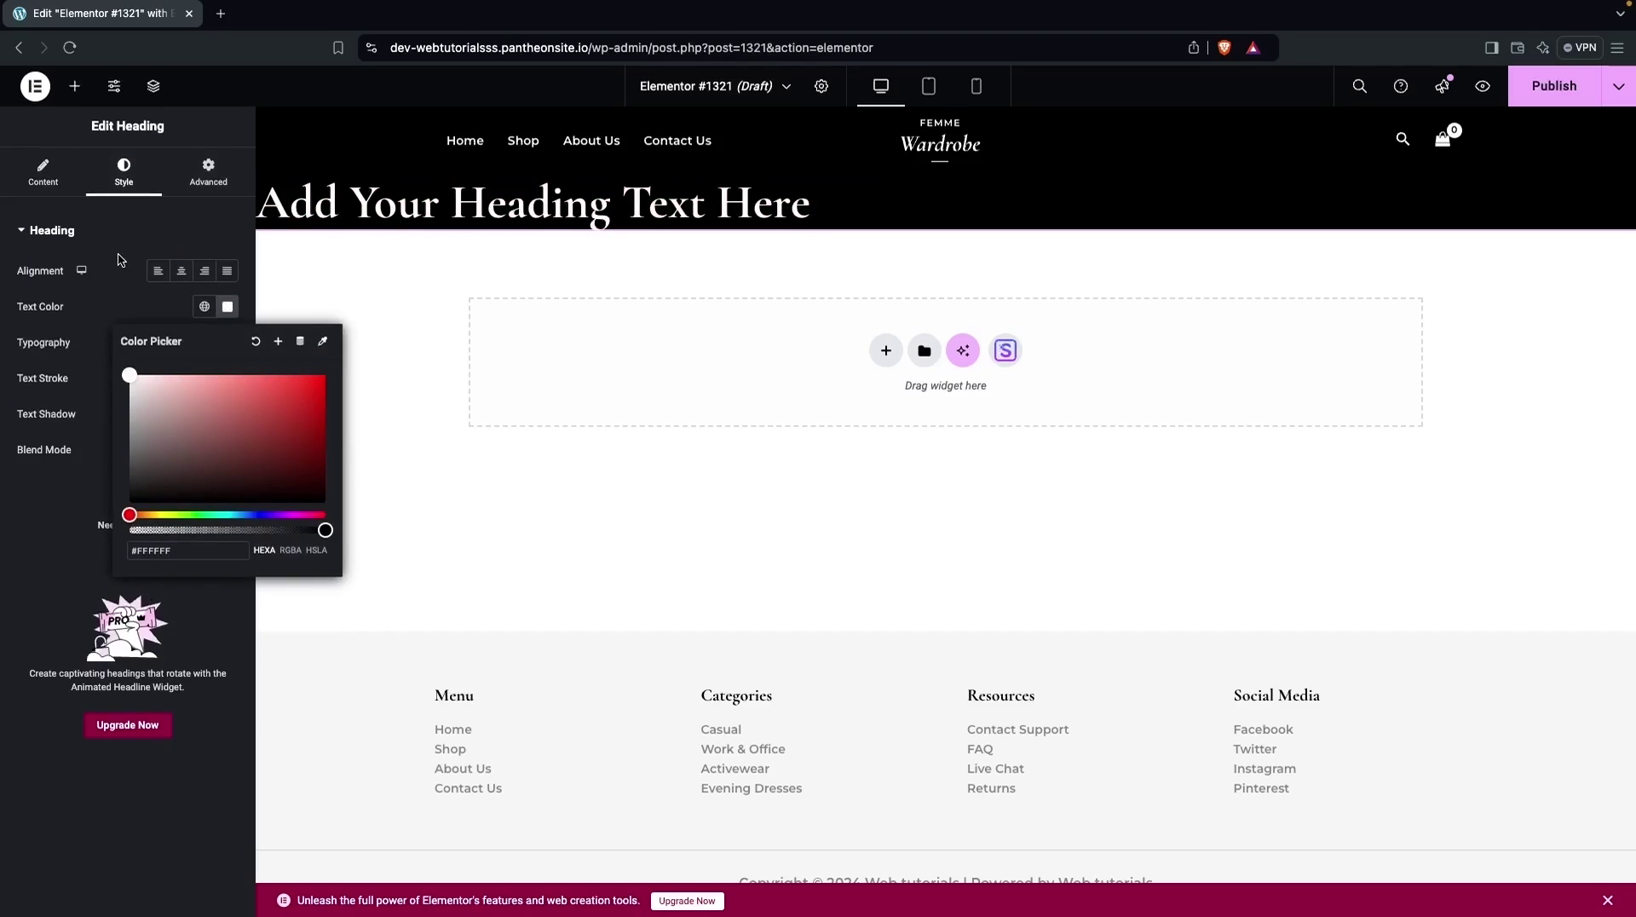
click(181, 272)
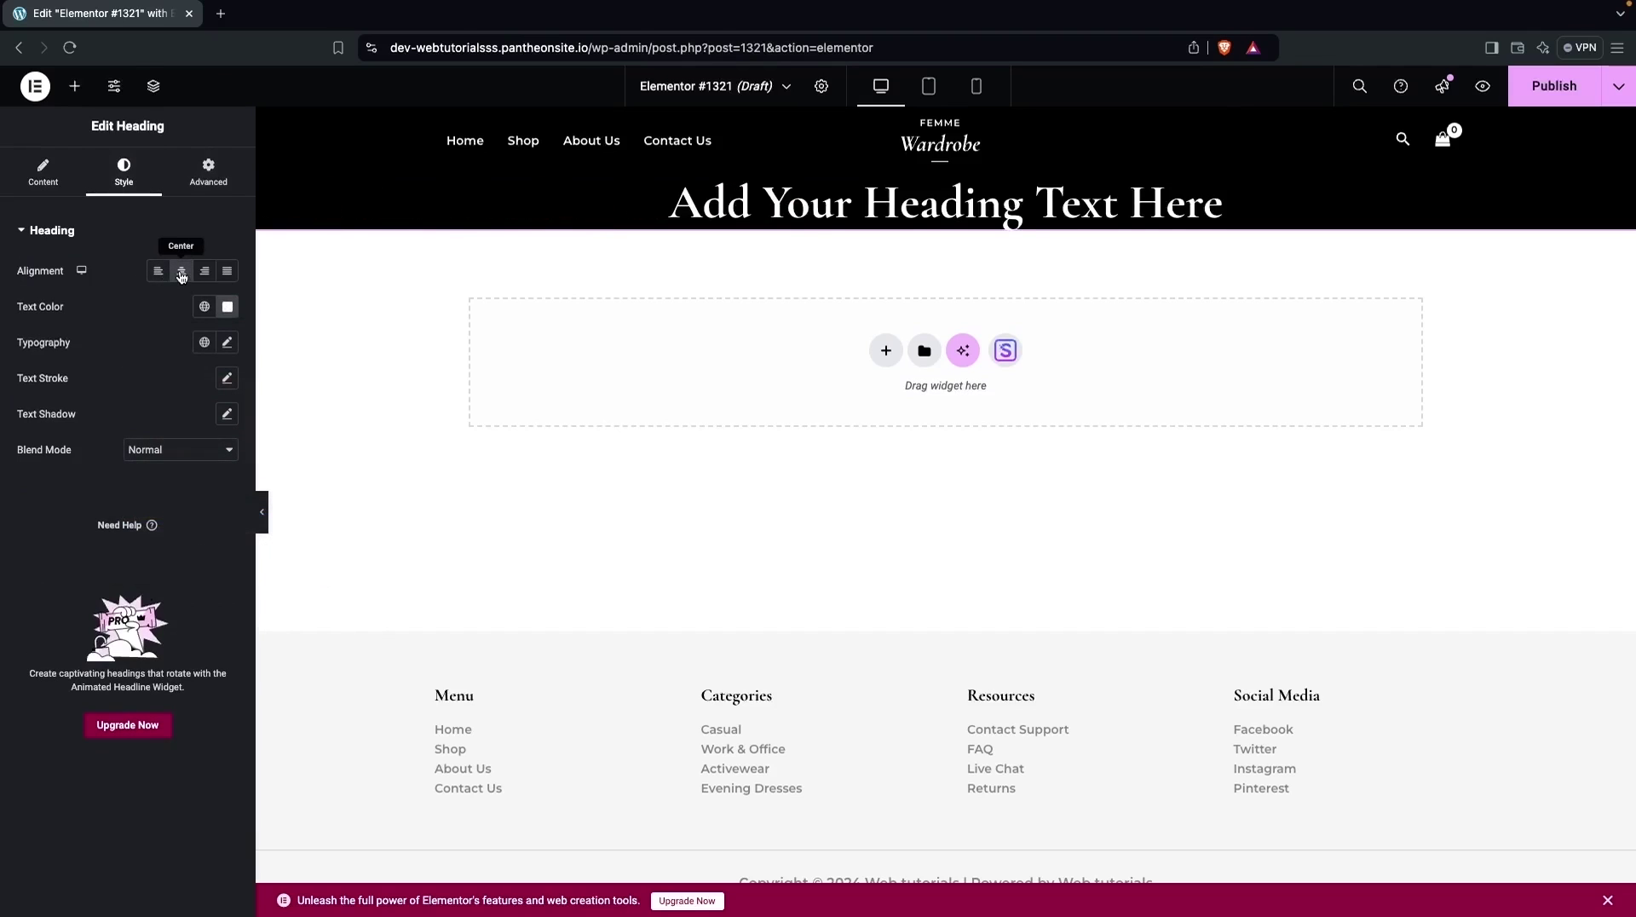
click(43, 171)
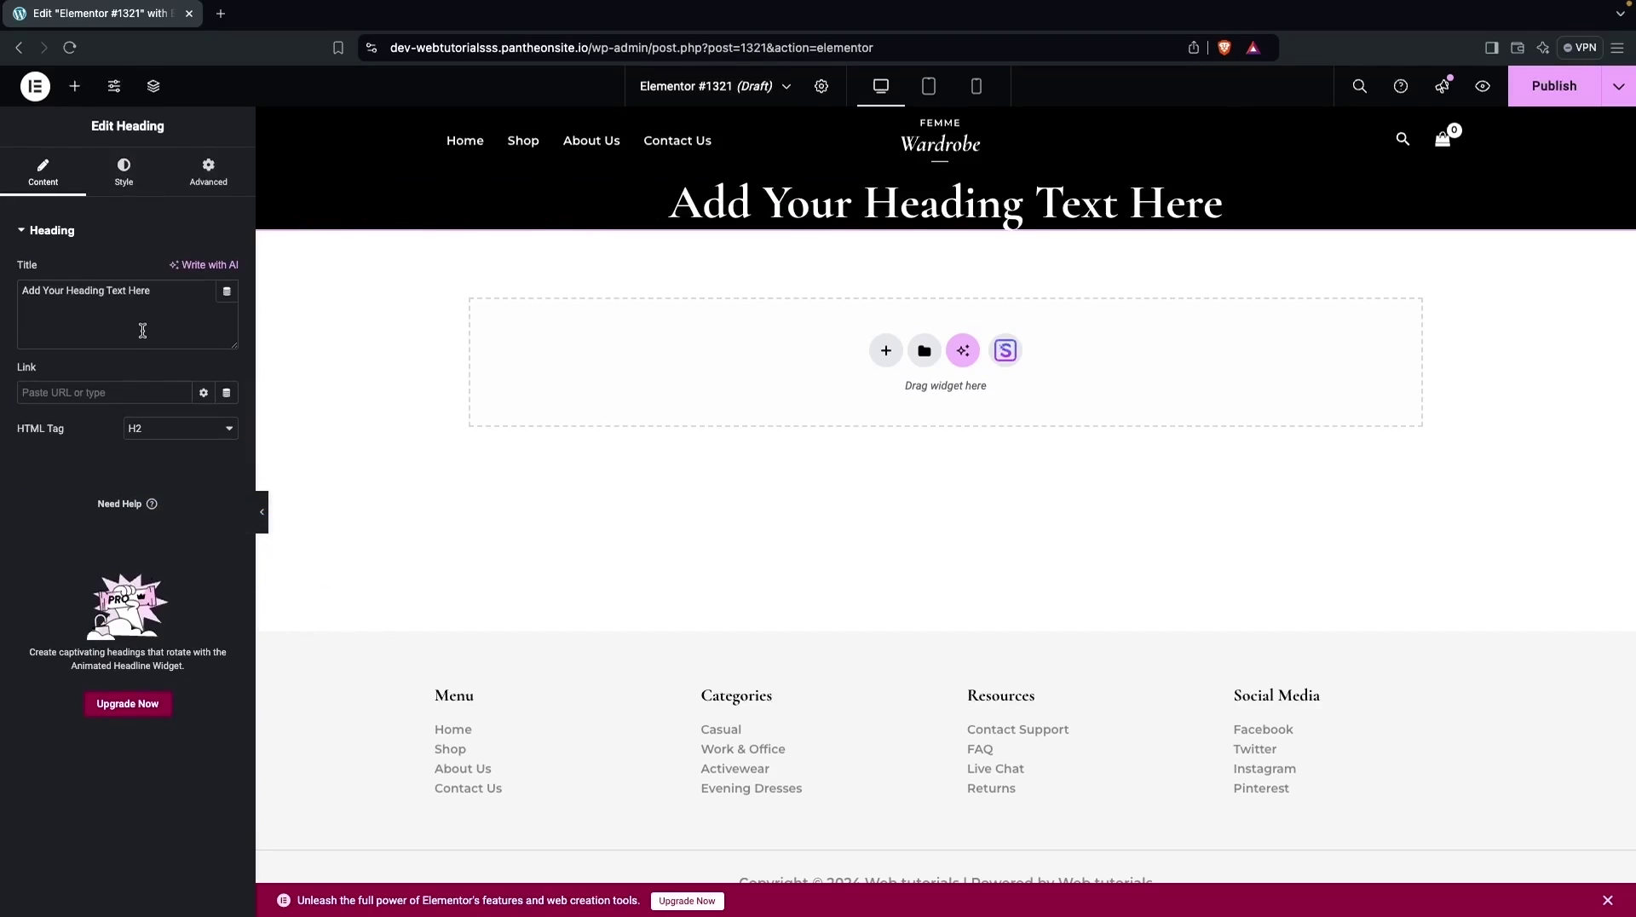
- Change the heading text to 'Casual' and select its banner container
drag(168, 290, 20, 290)
text(Casual)
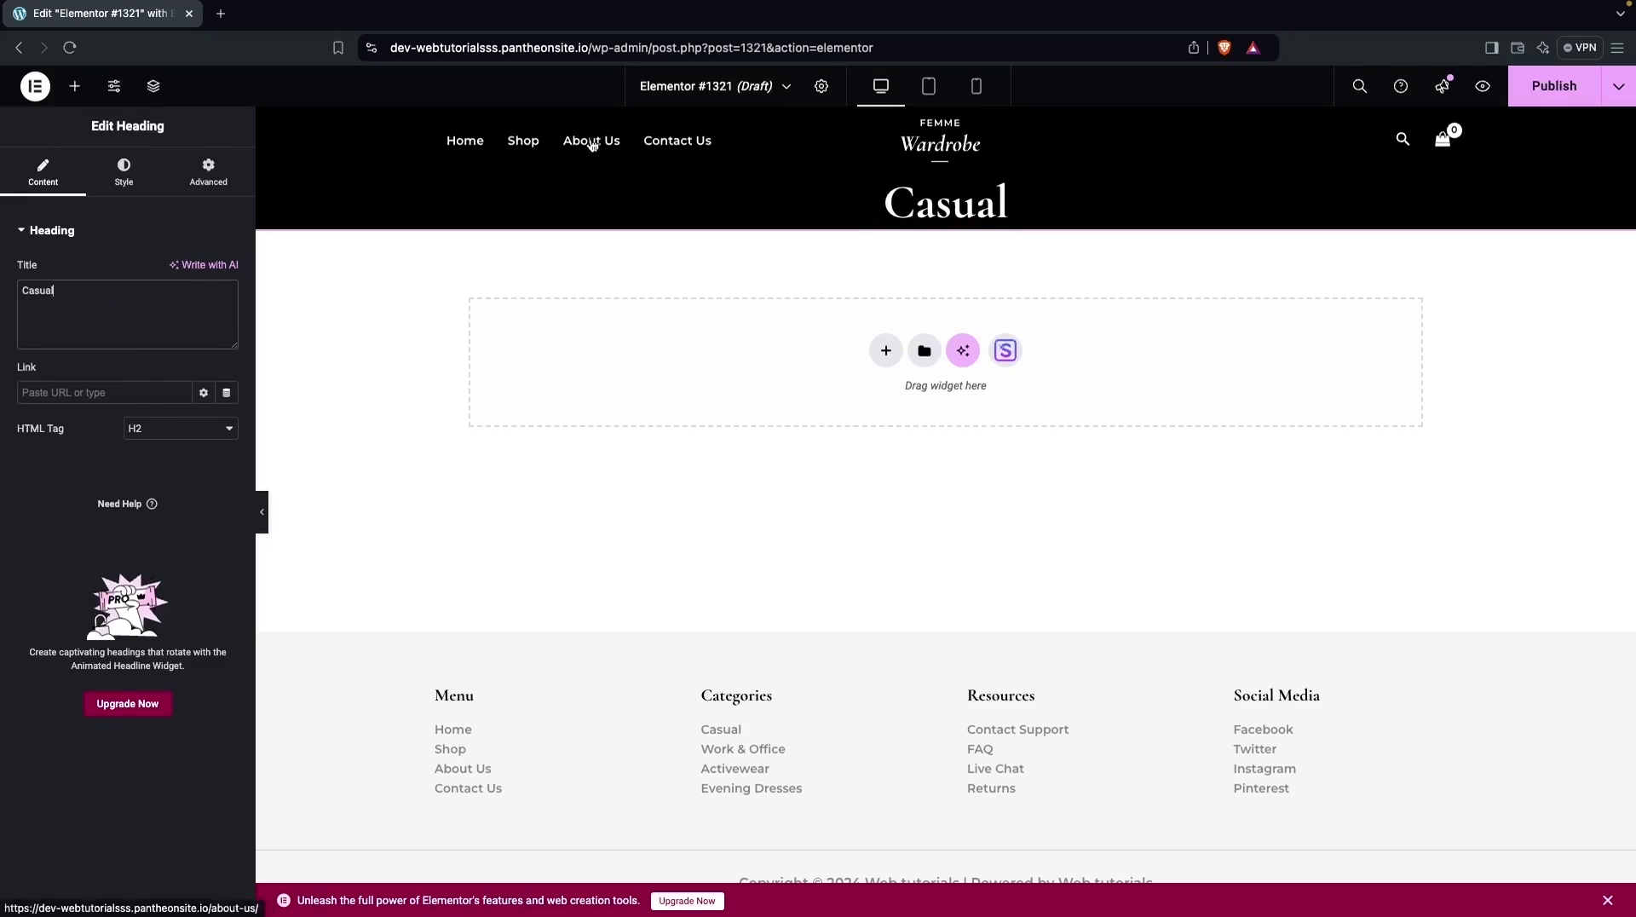
mouse_move(944, 180)
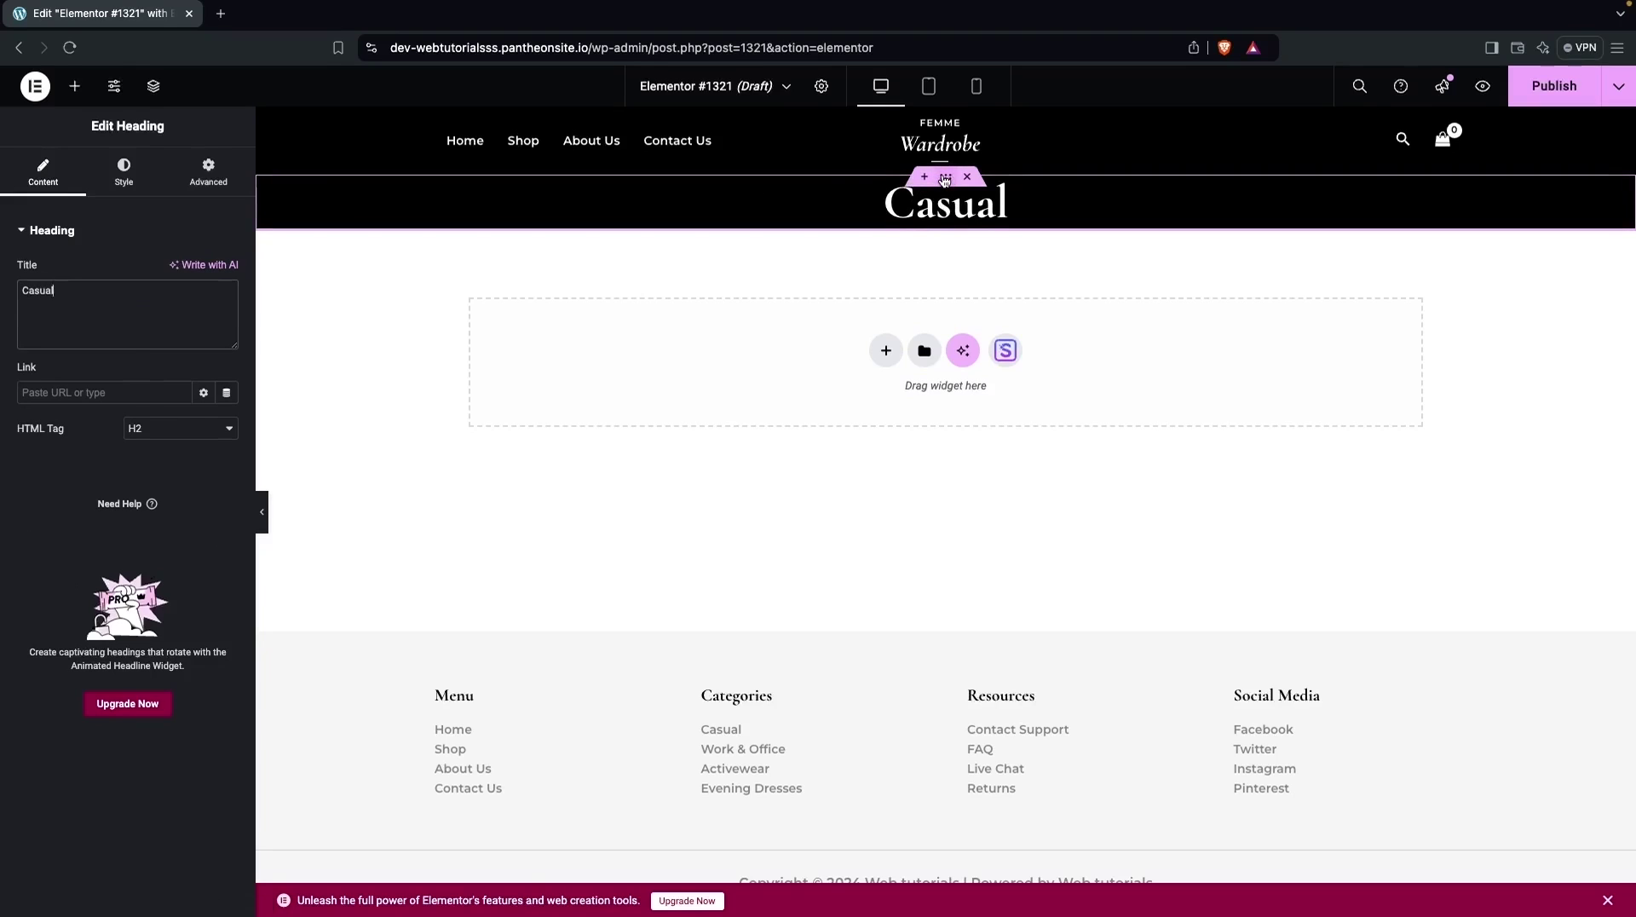
click(944, 180)
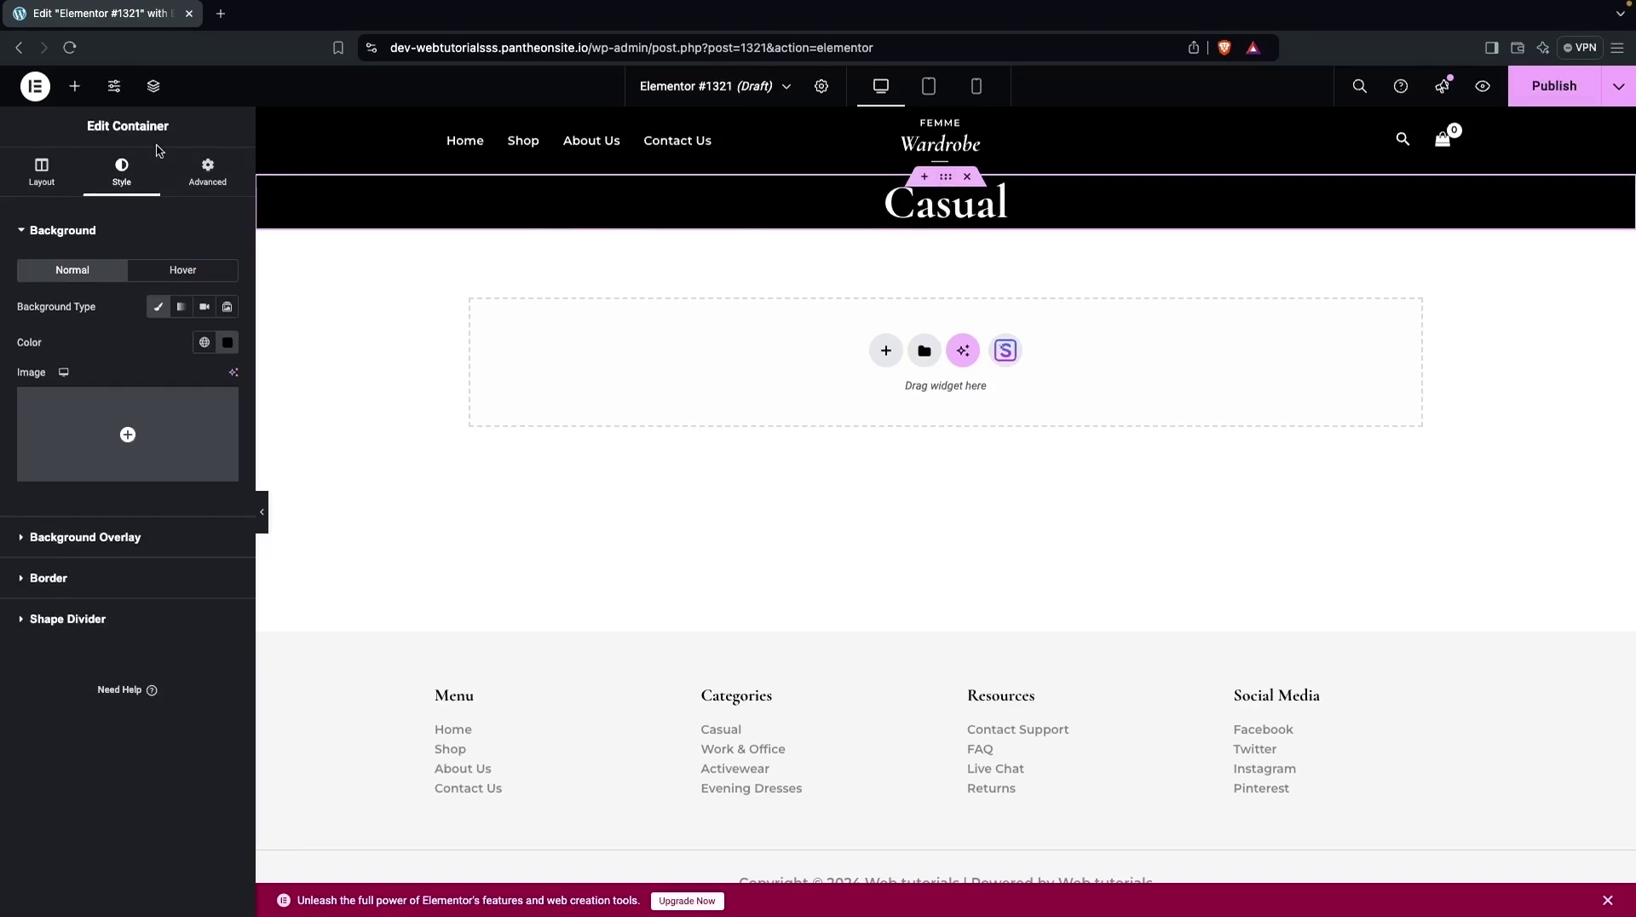
- Unlink the banner's padding and set it to 20px top and 30px bottom
click(206, 185)
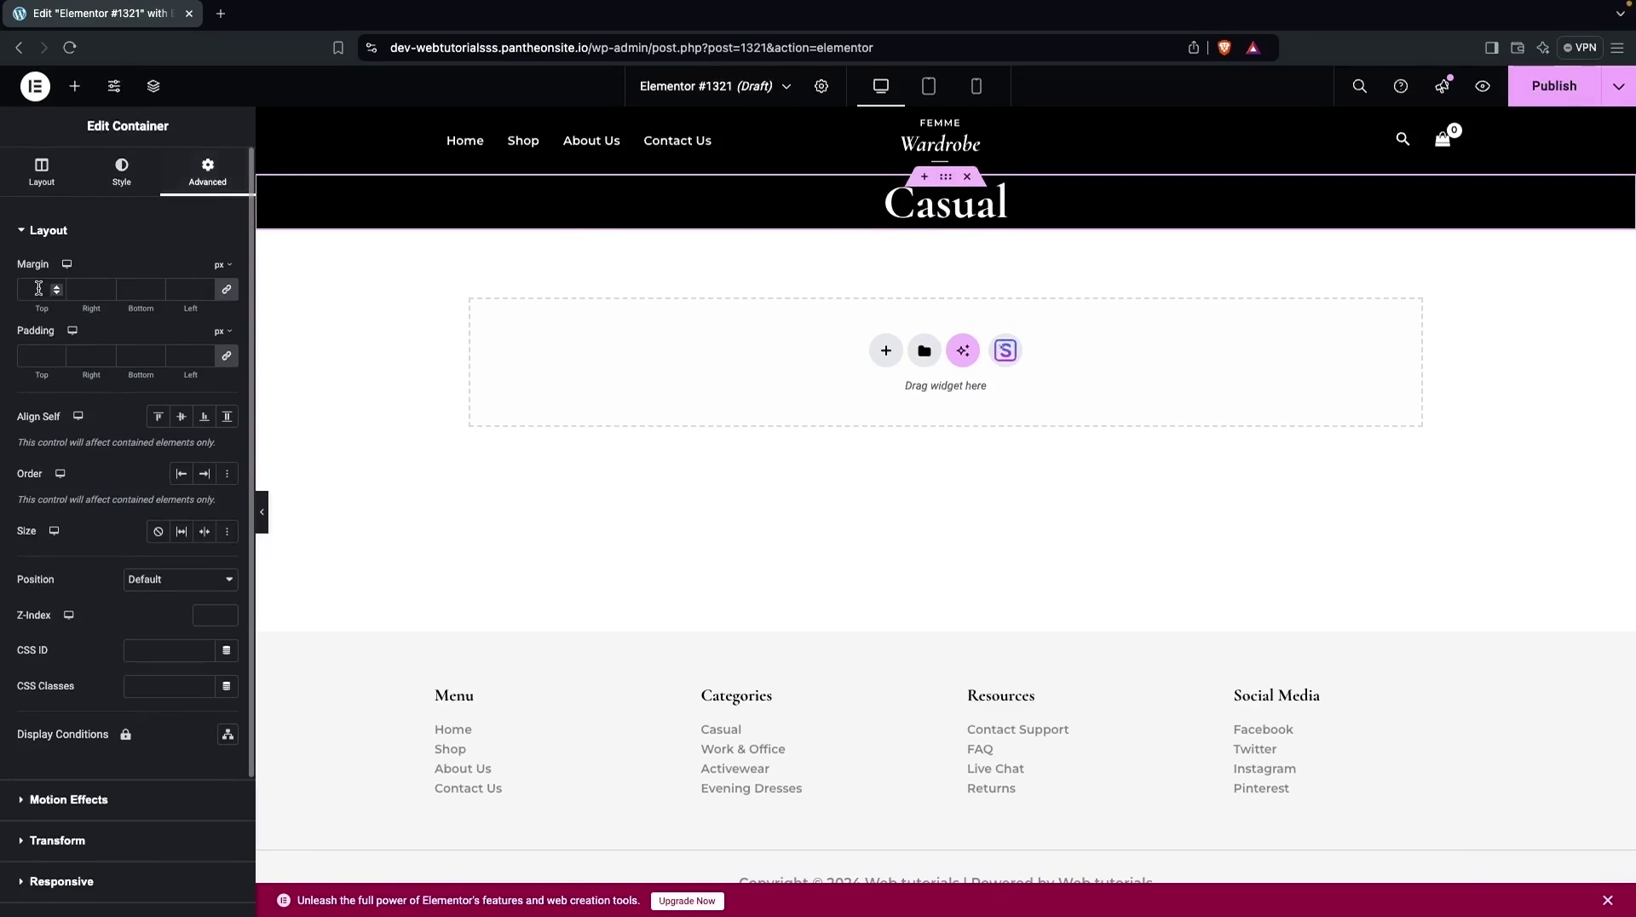
click(224, 354)
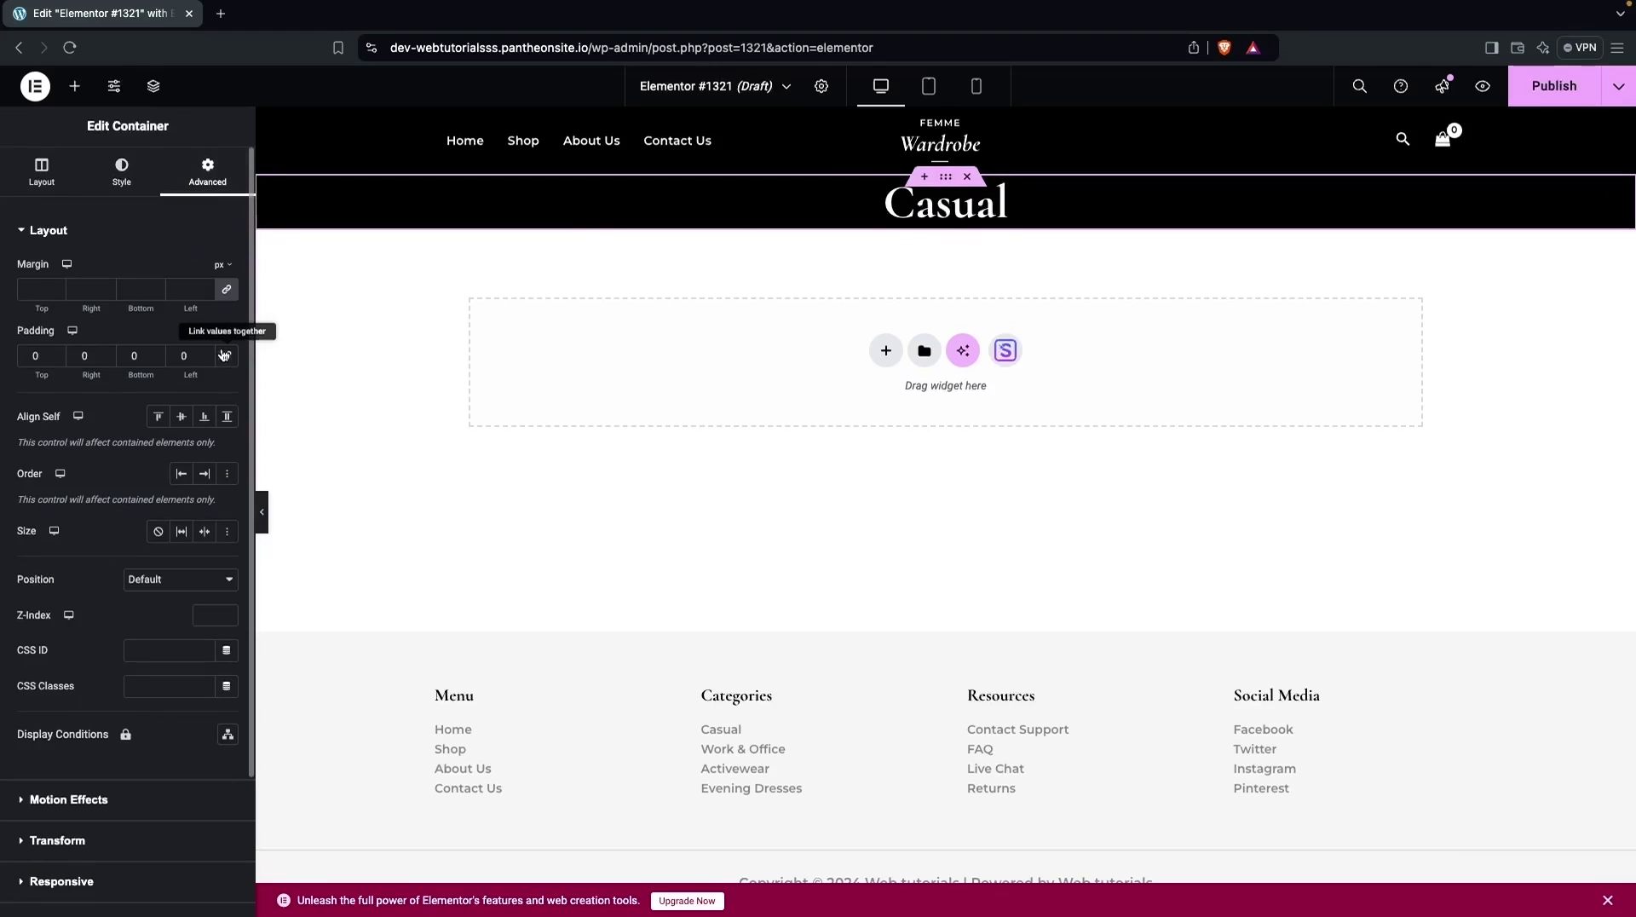
click(34, 354)
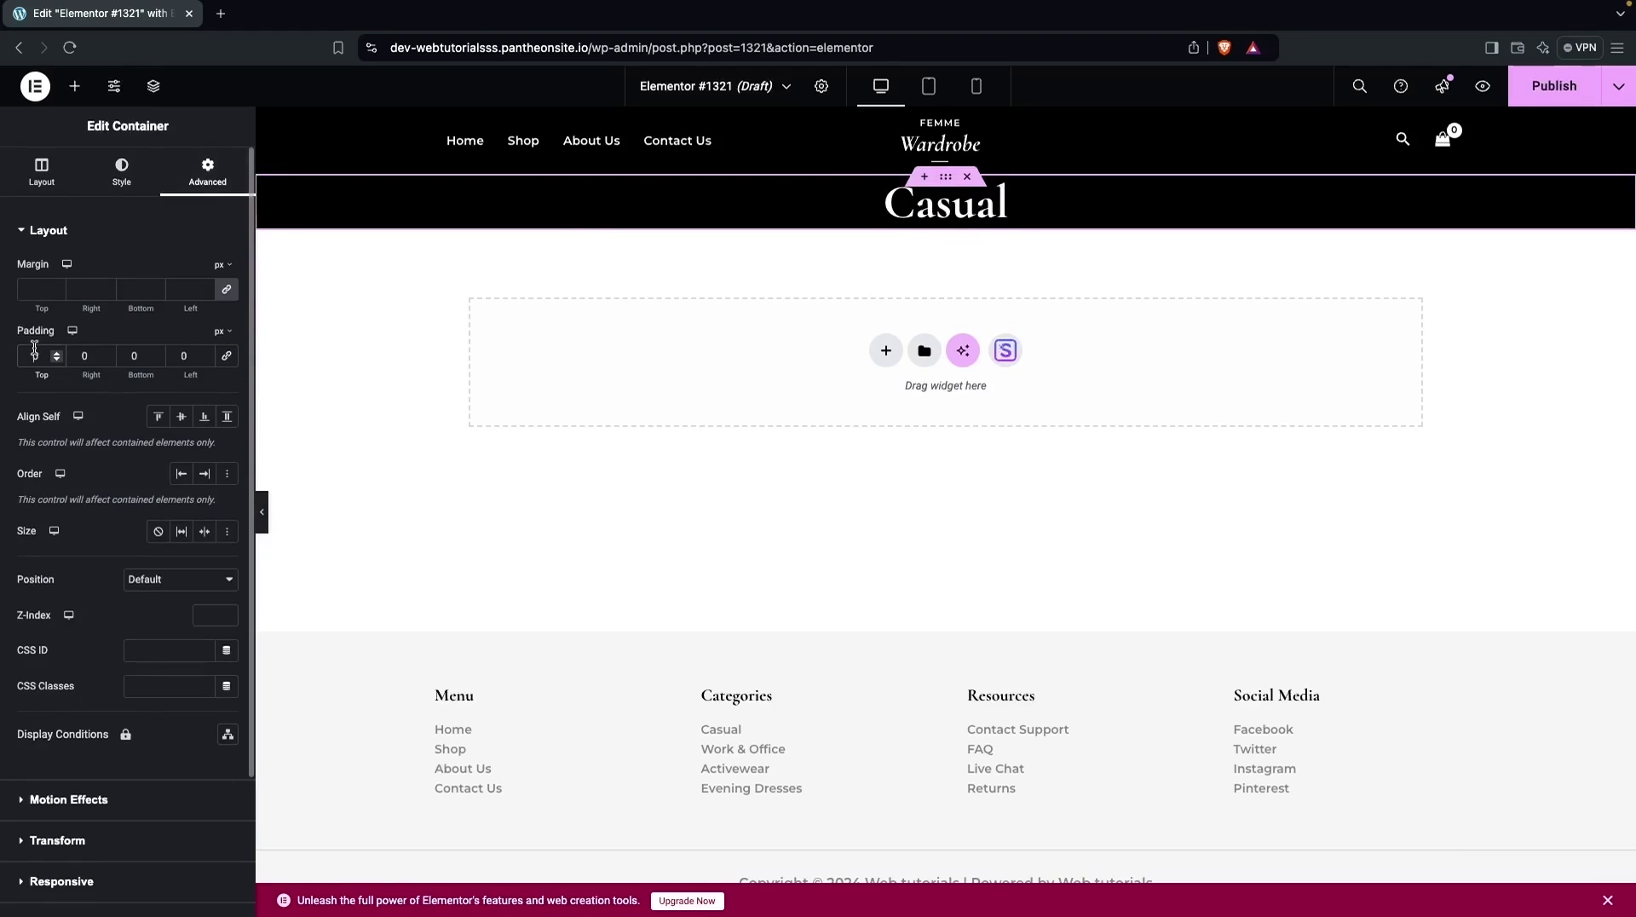
text(30)
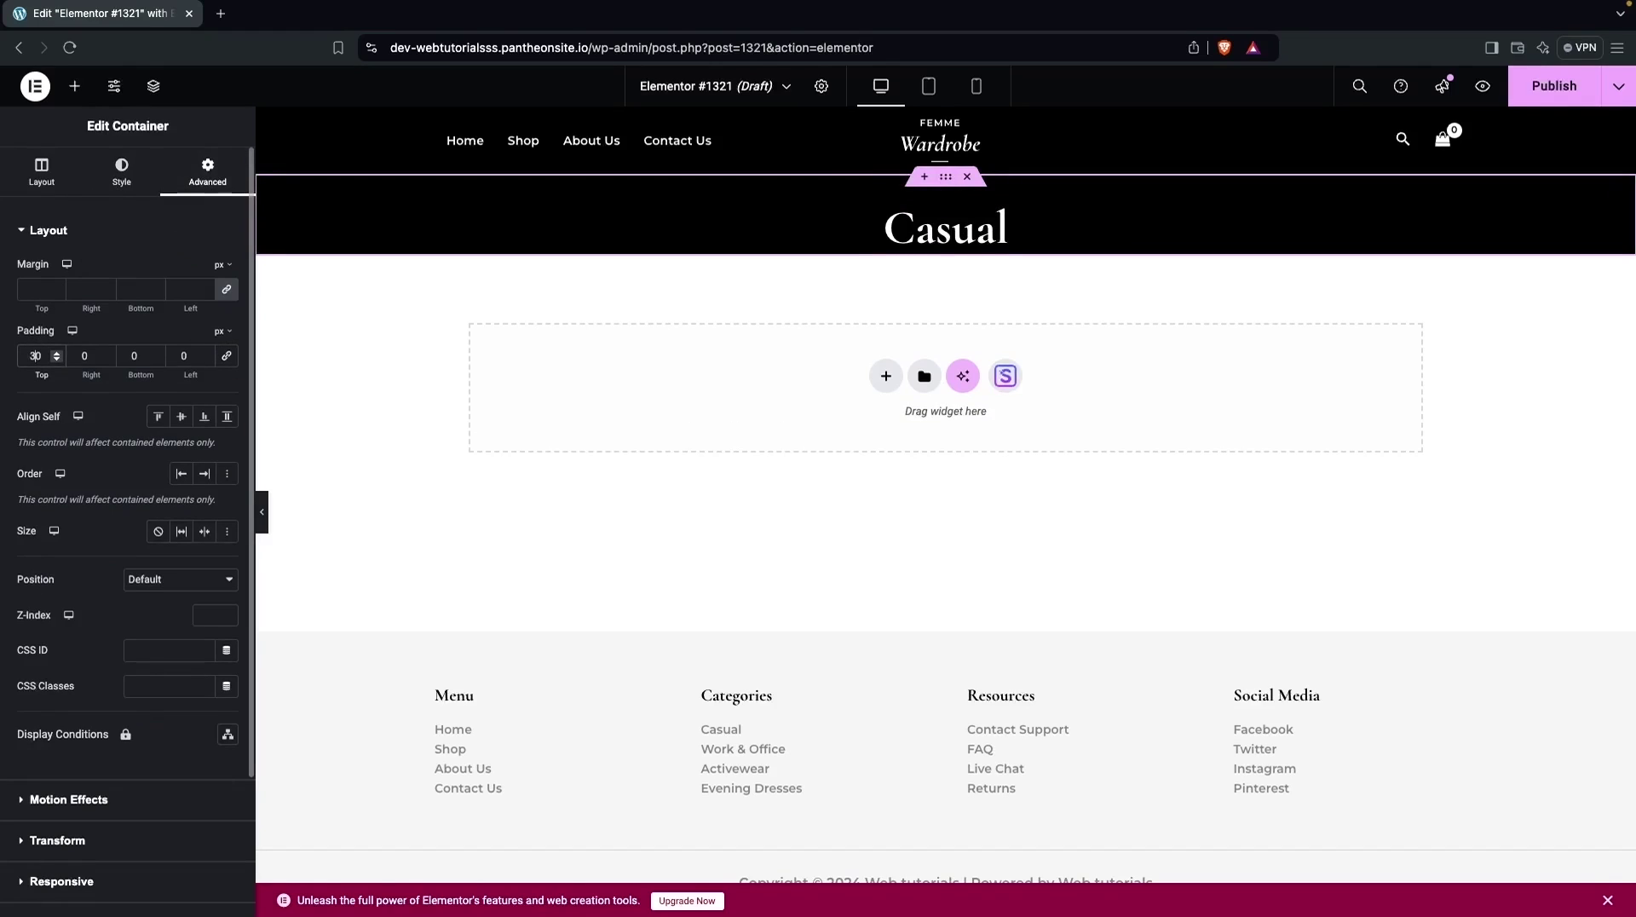
key(BackSpace)
key(BackSpace)
text(20)
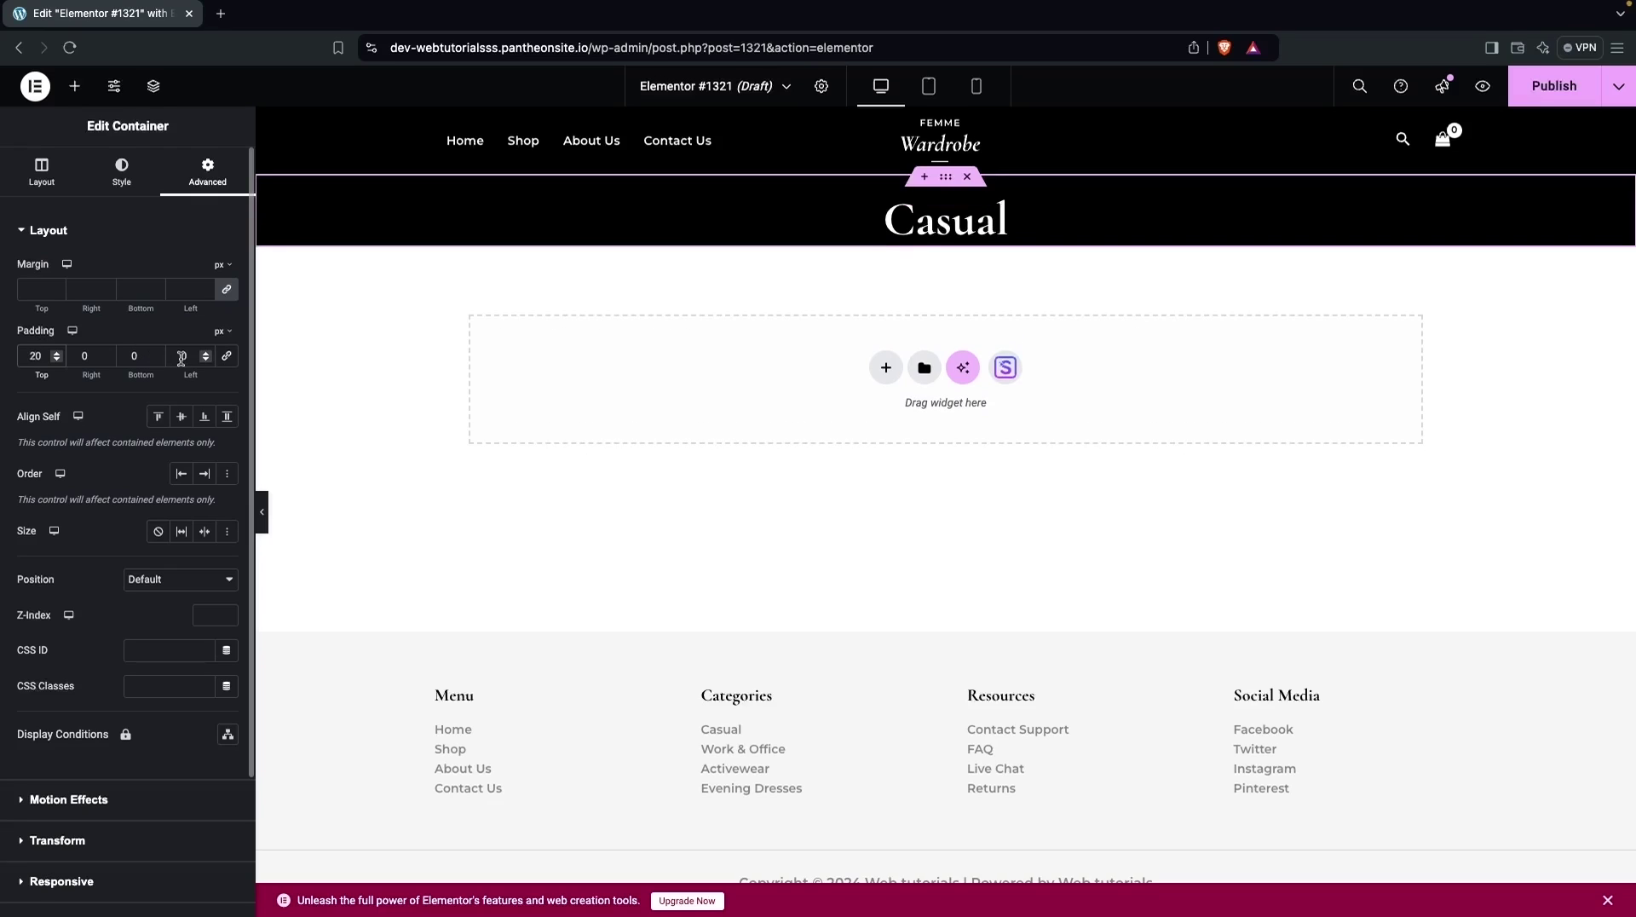
double_click(129, 356)
text(20)
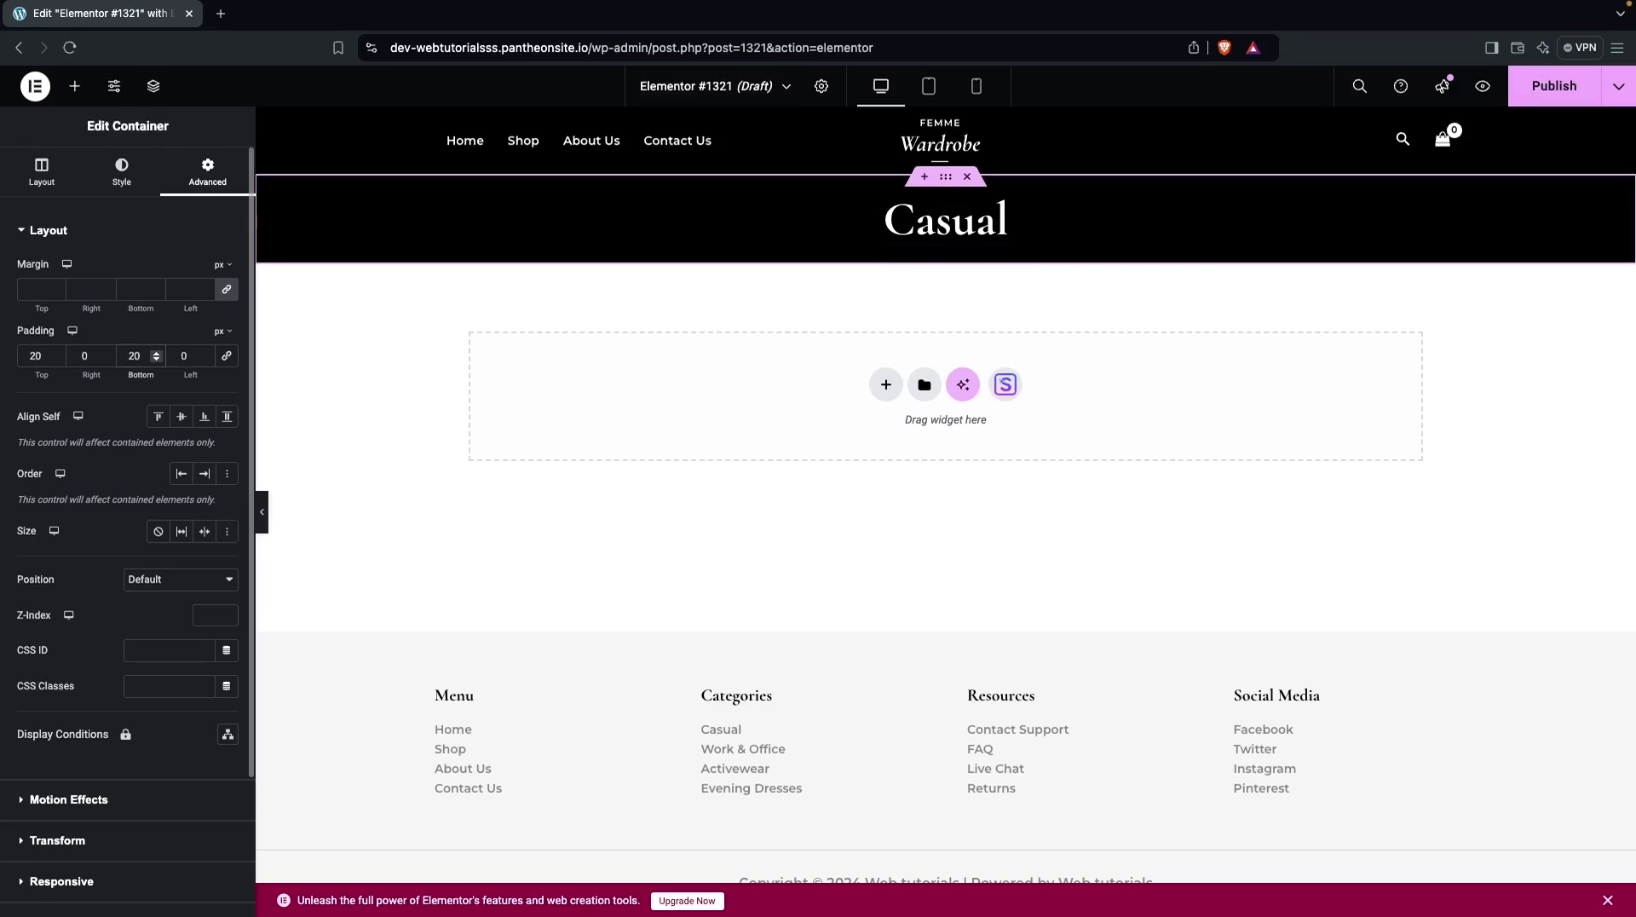
key(BackSpace)
key(BackSpace)
text(30)
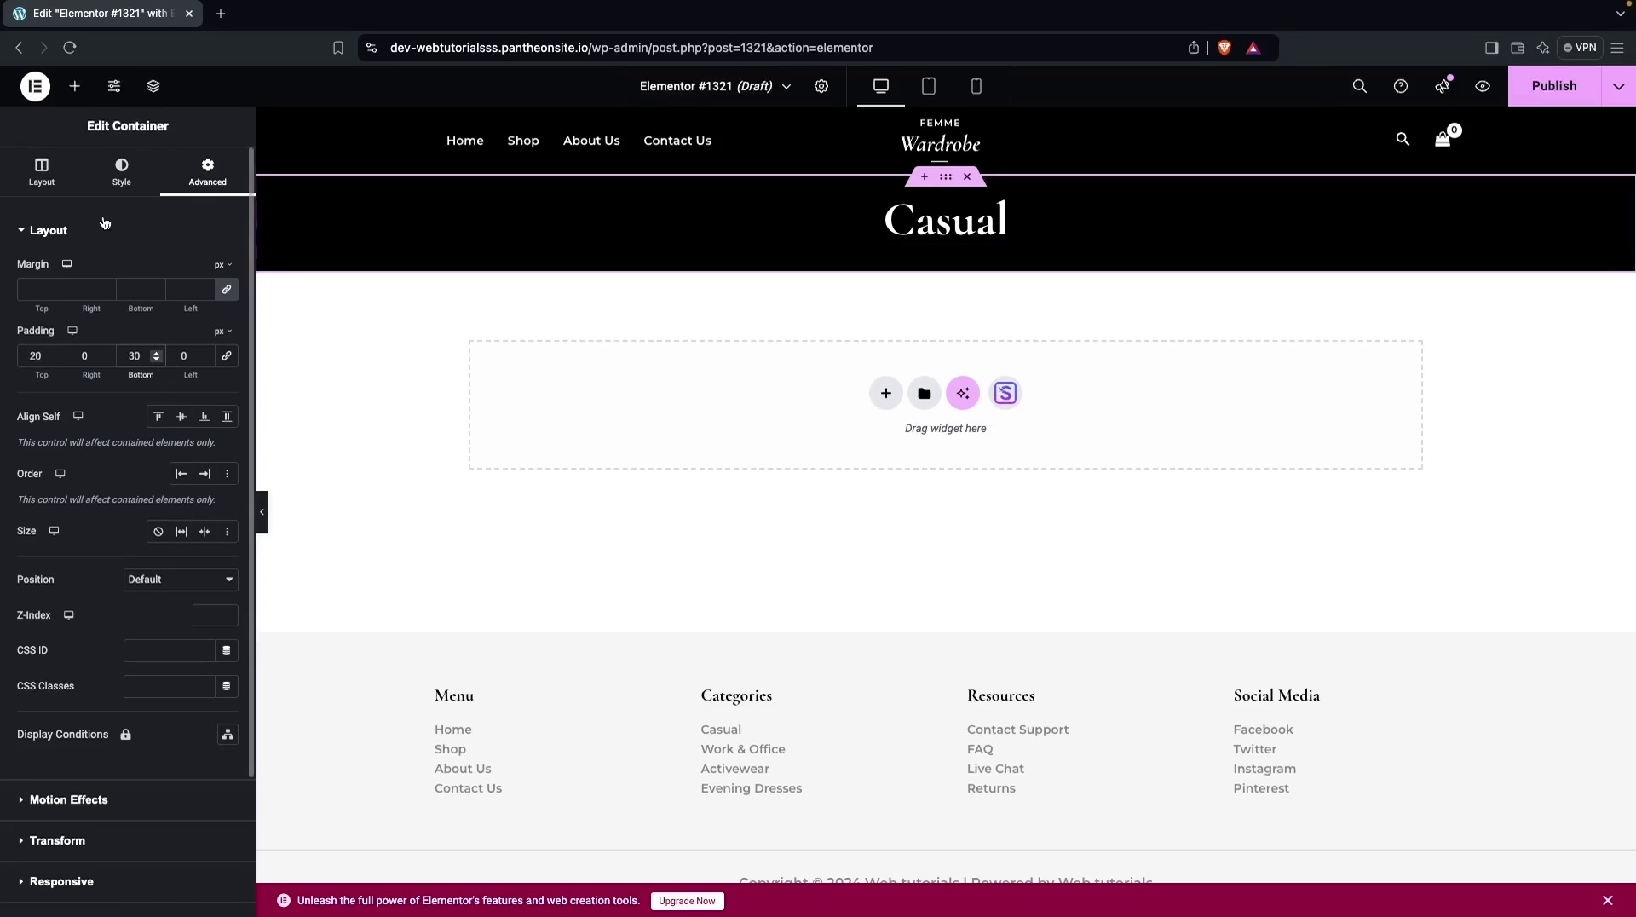
click(74, 86)
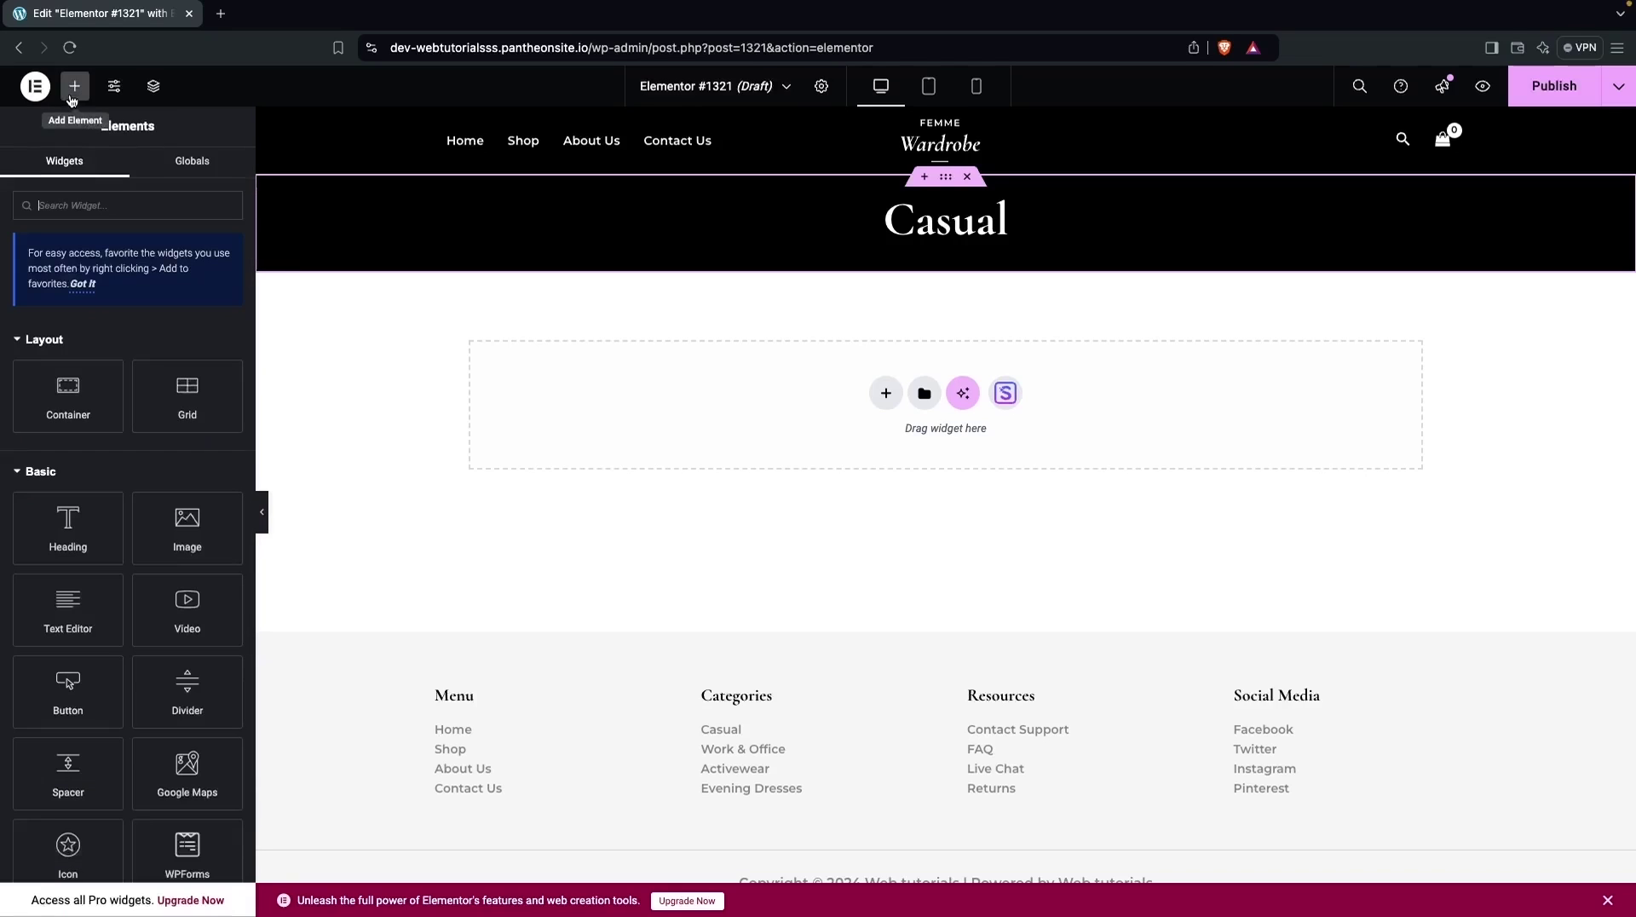
- Search widgets for 'uni' and drag WL: Universal Product Layout below the Casual banner
click(92, 206)
text(unve)
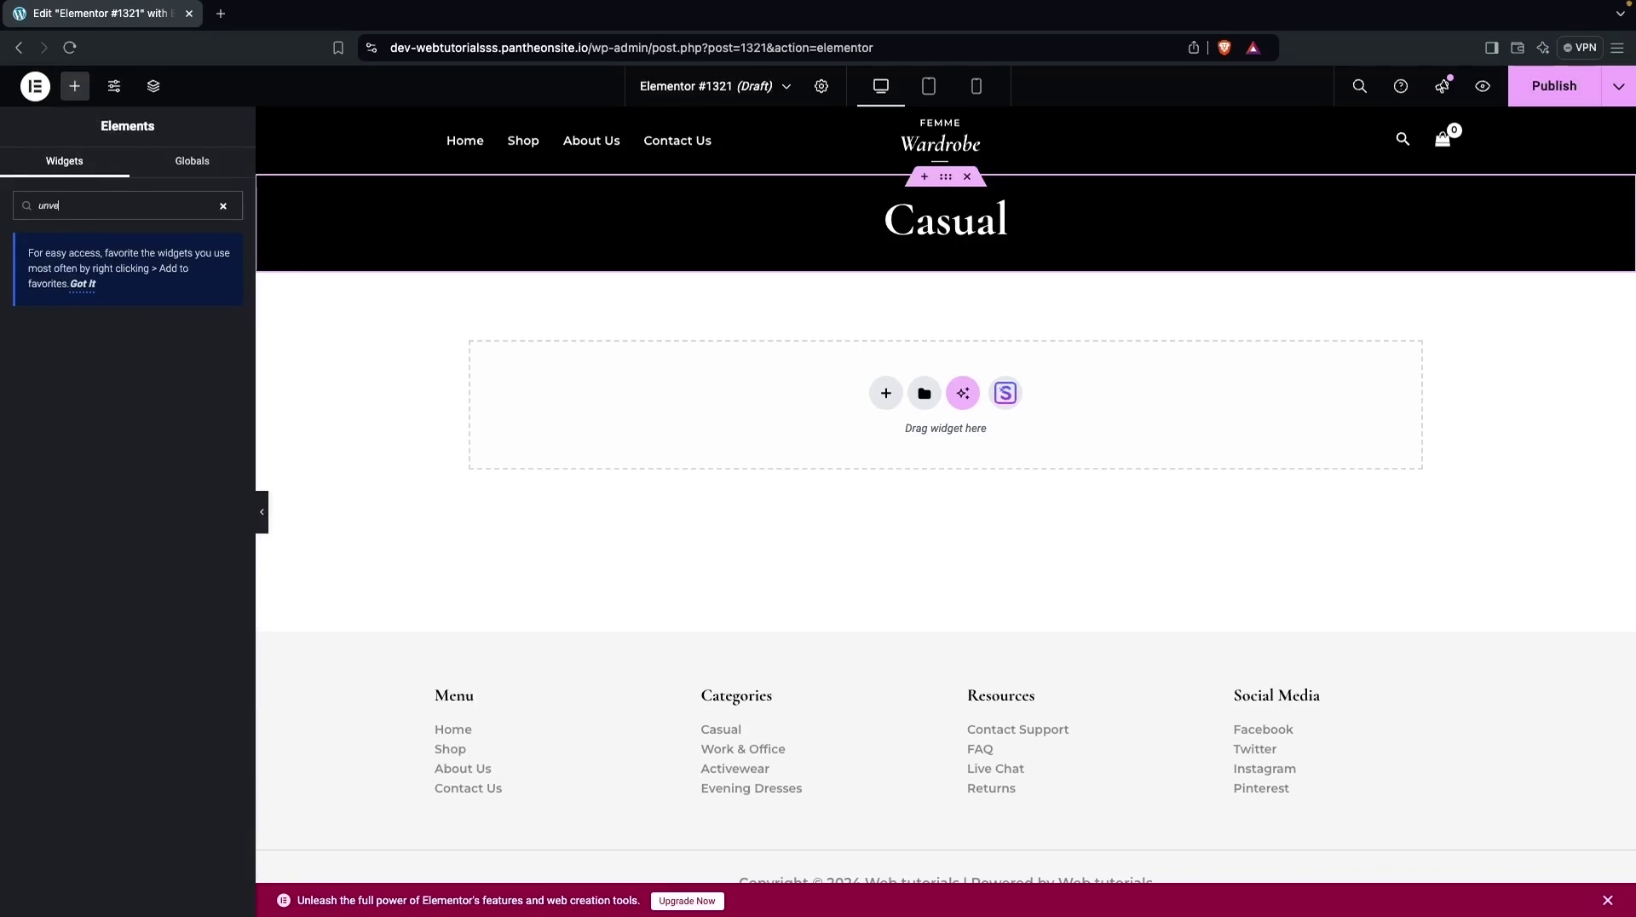
key(BackSpace)
key(BackSpace)
text(i)
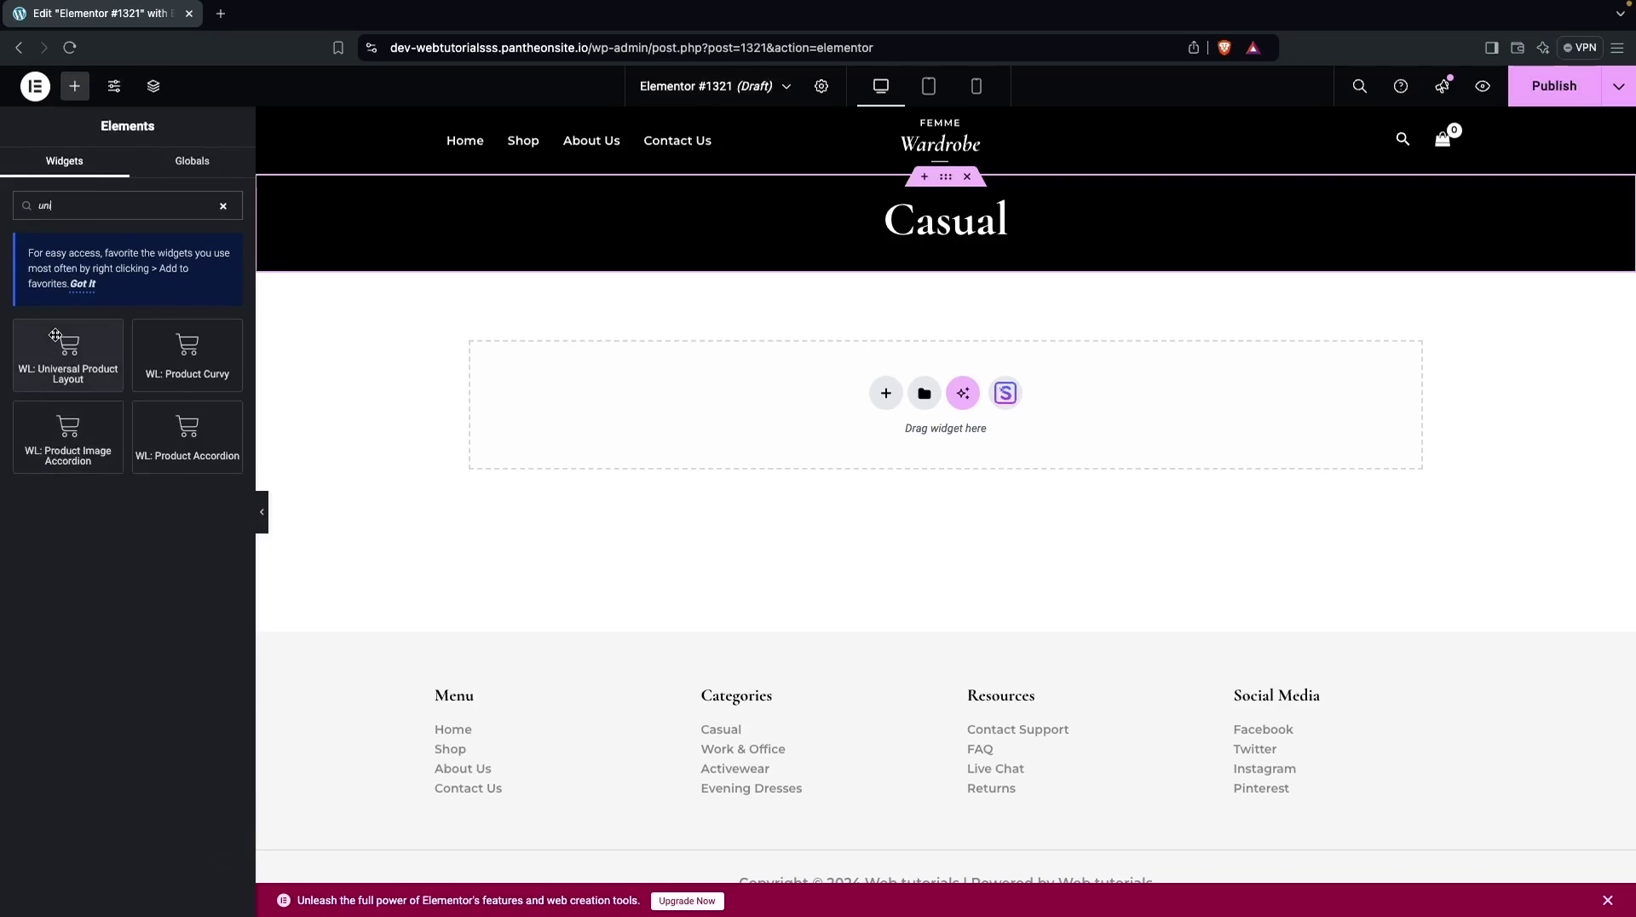
drag(65, 362, 861, 397)
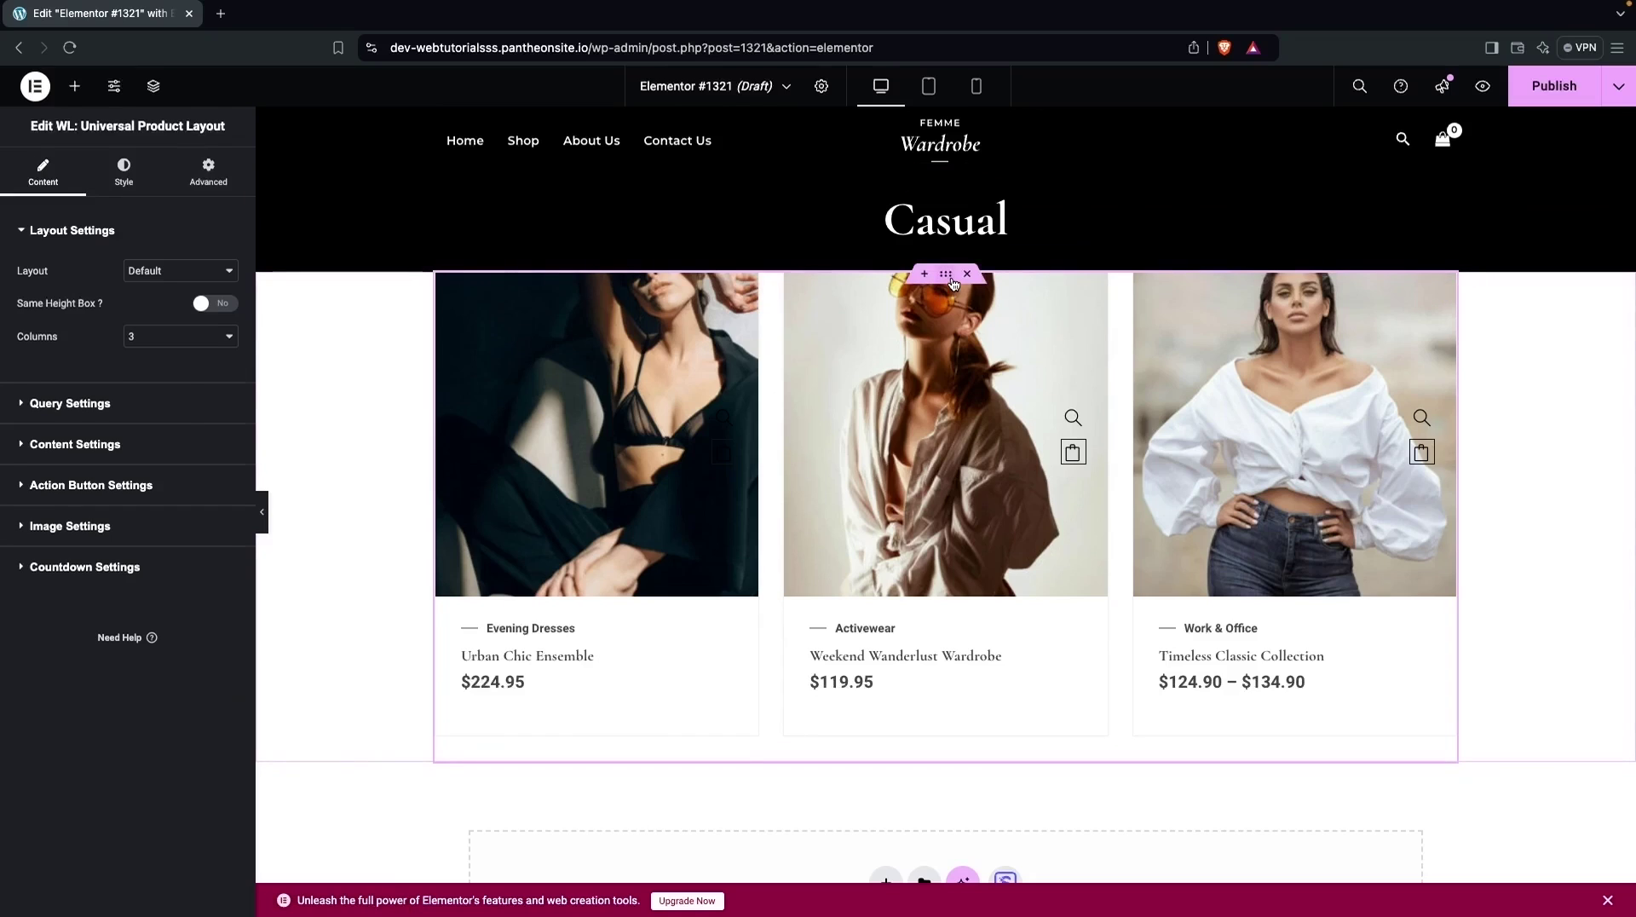
- Give the product grid's container 60px top padding, then select the product widget
click(952, 284)
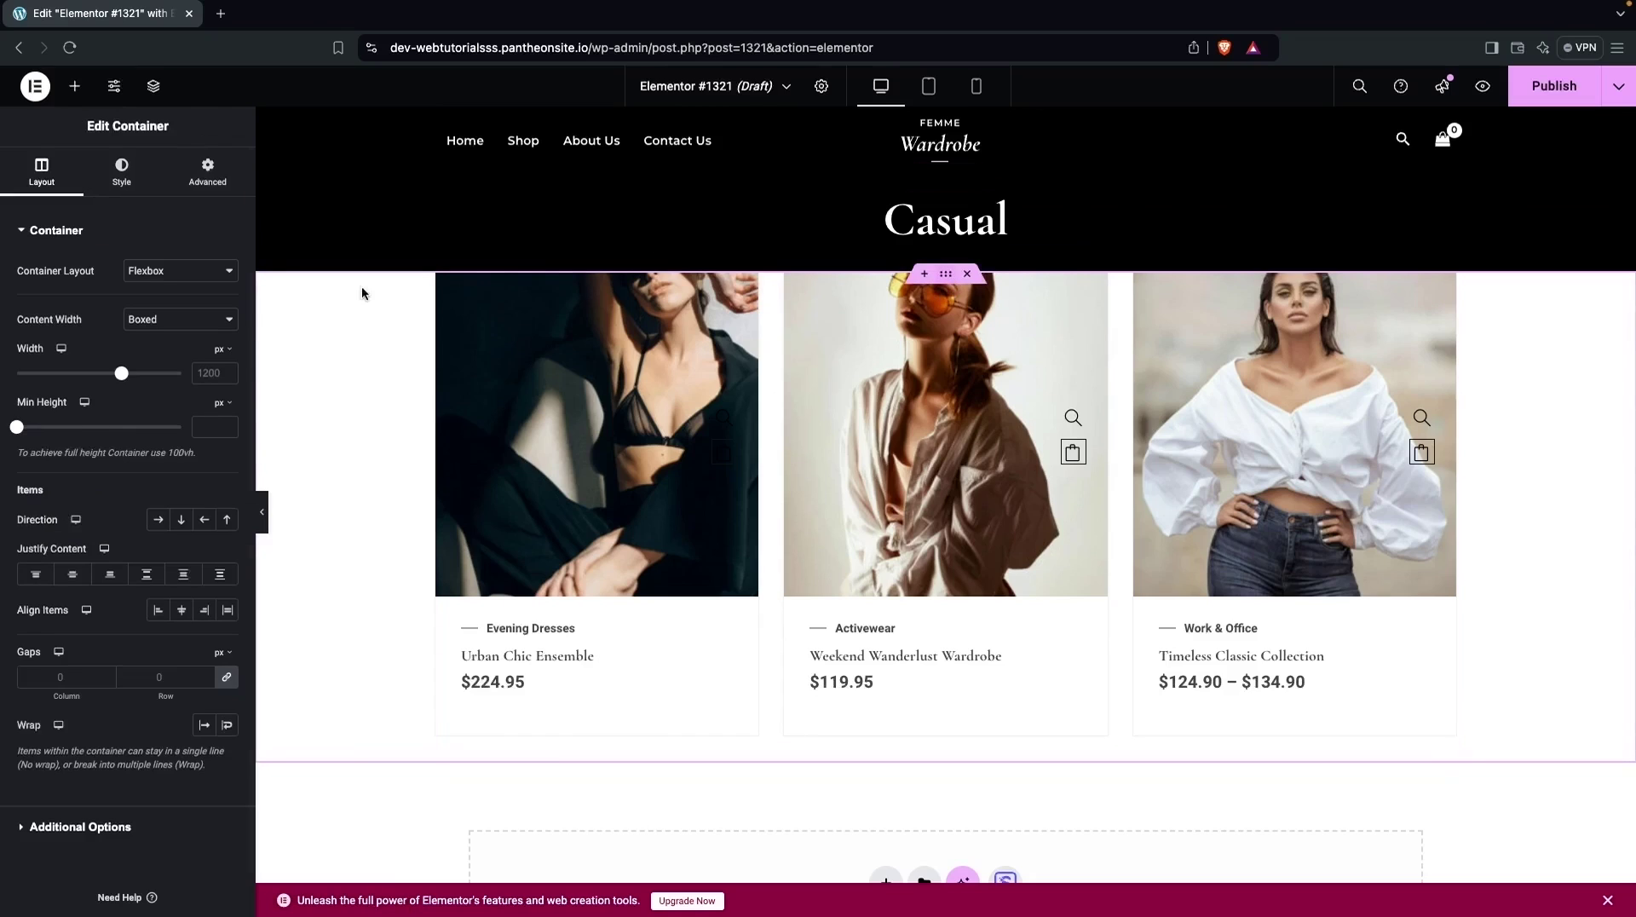
click(209, 167)
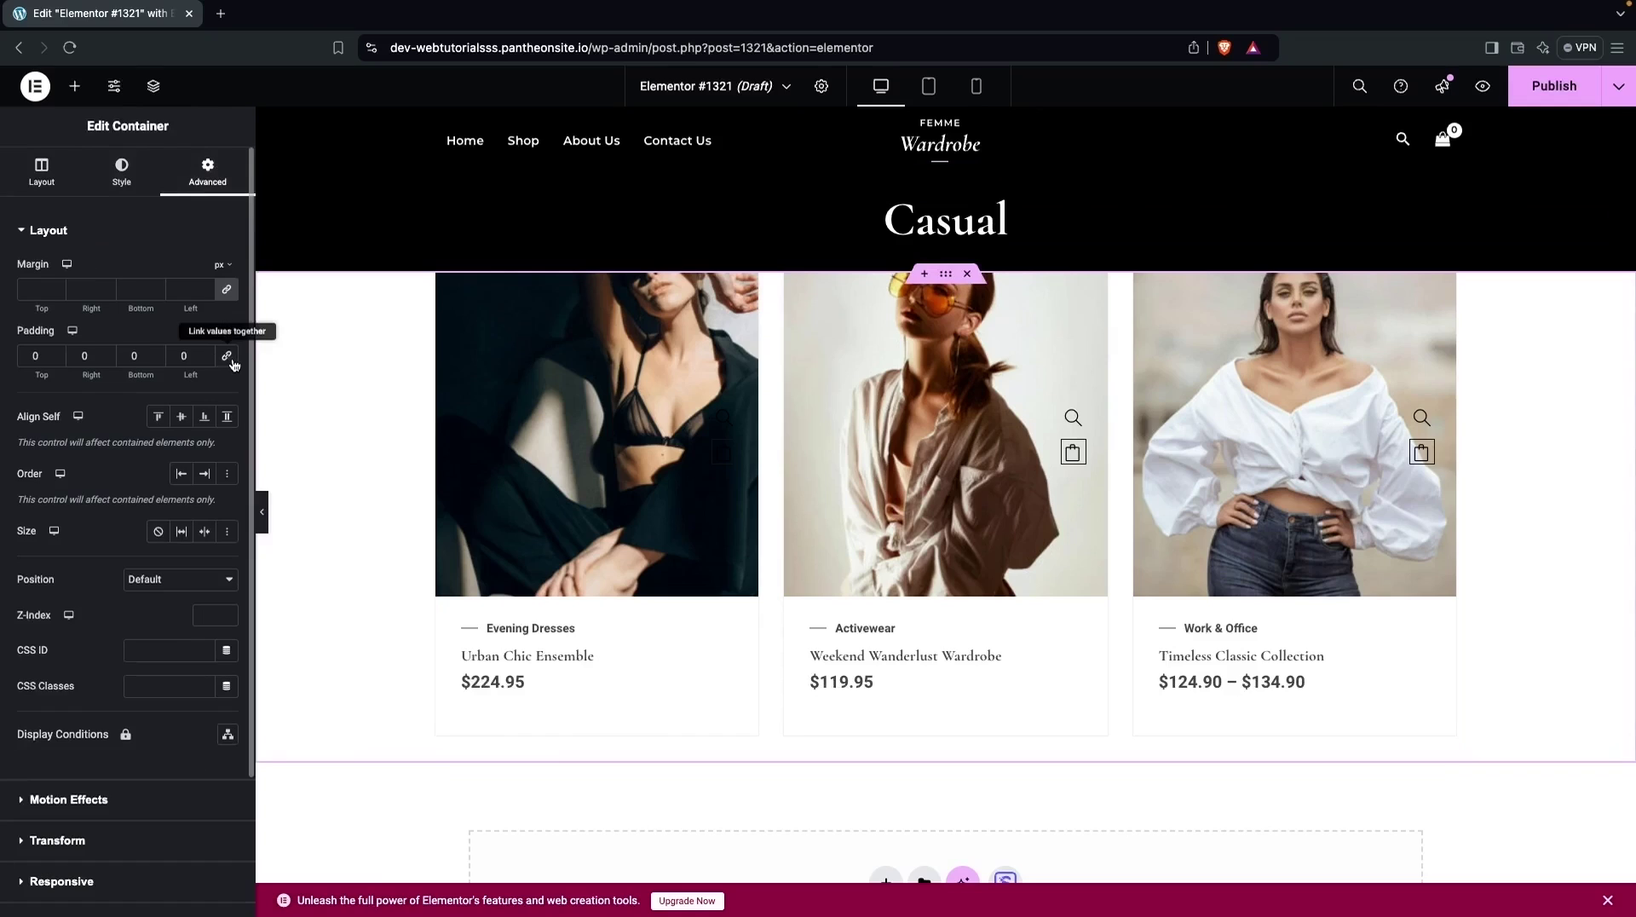
click(32, 357)
text(30)
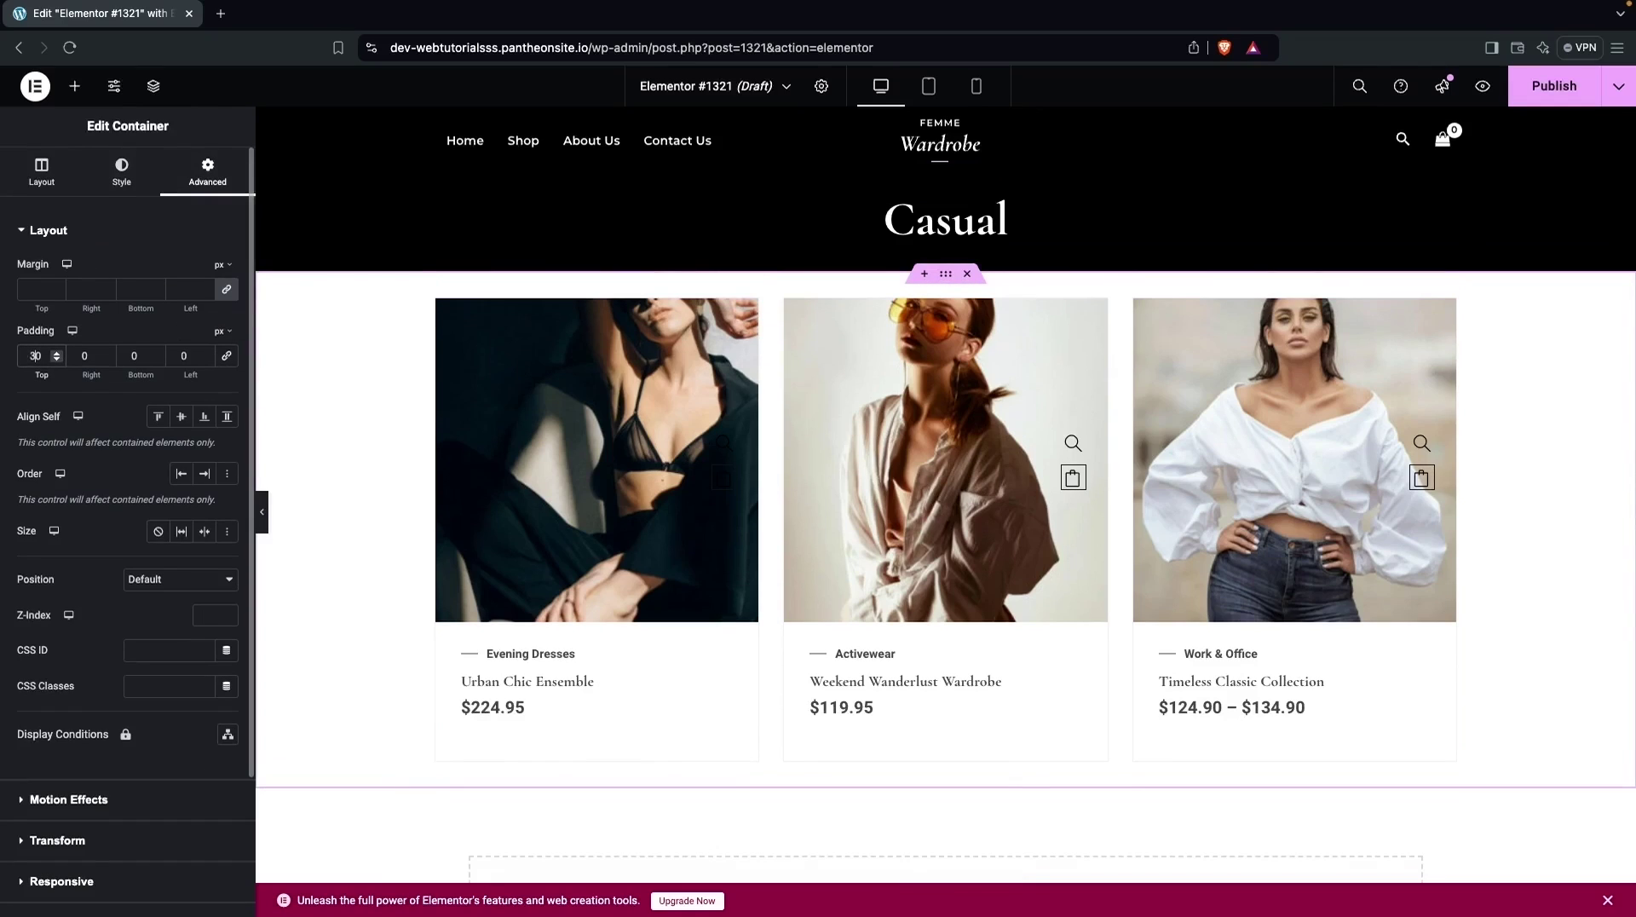
key(BackSpace)
key(BackSpace)
text(60)
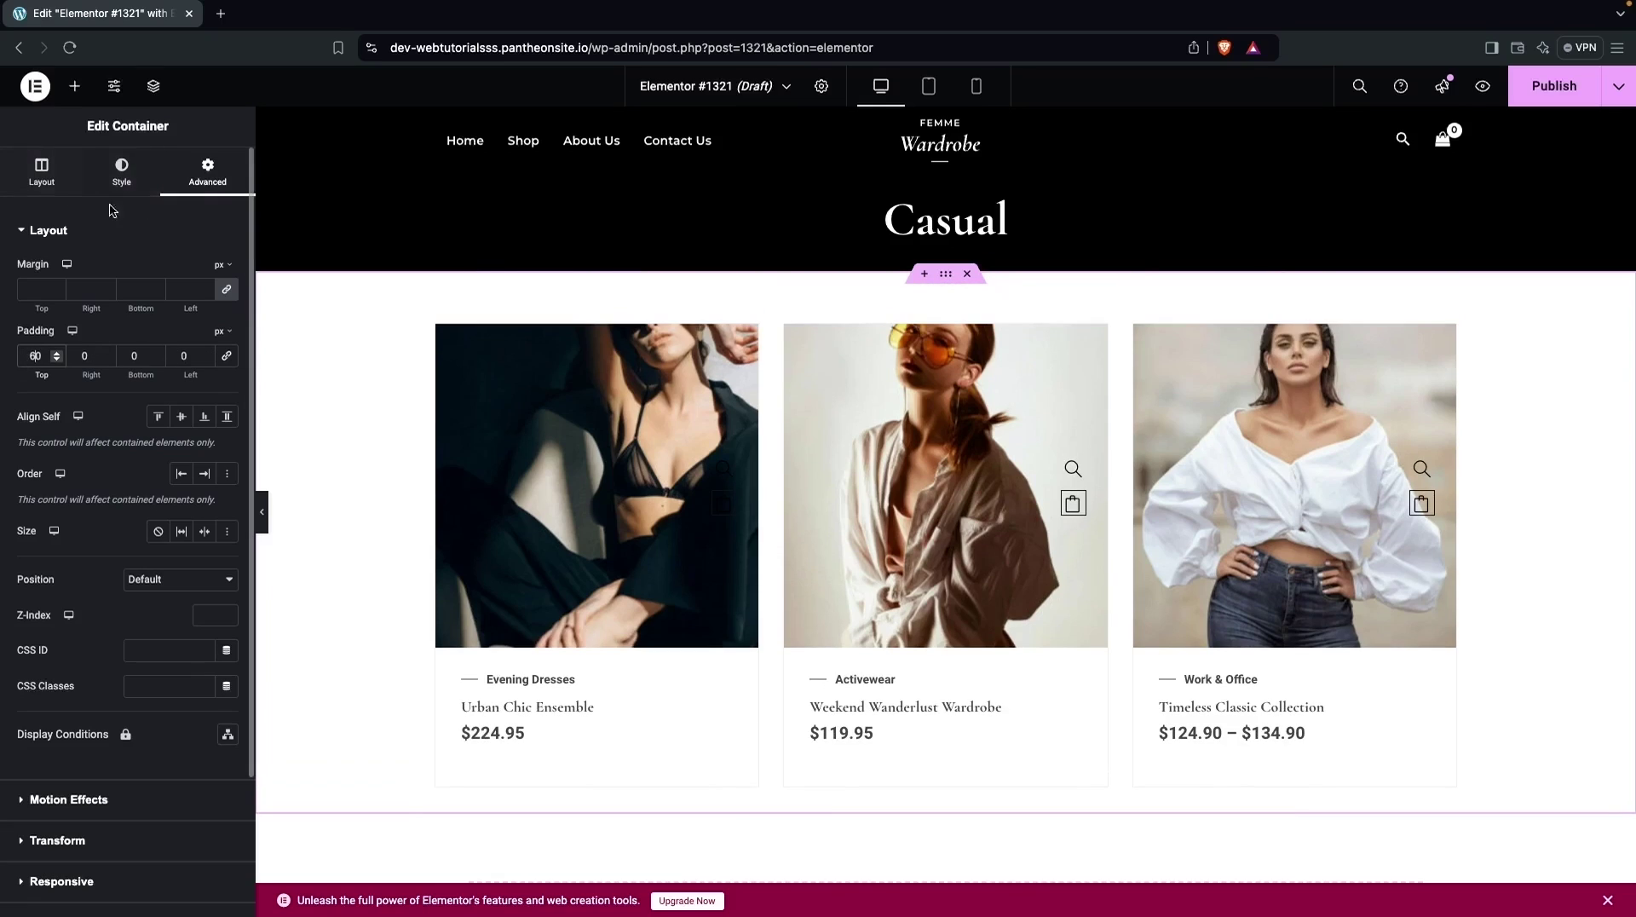
click(42, 183)
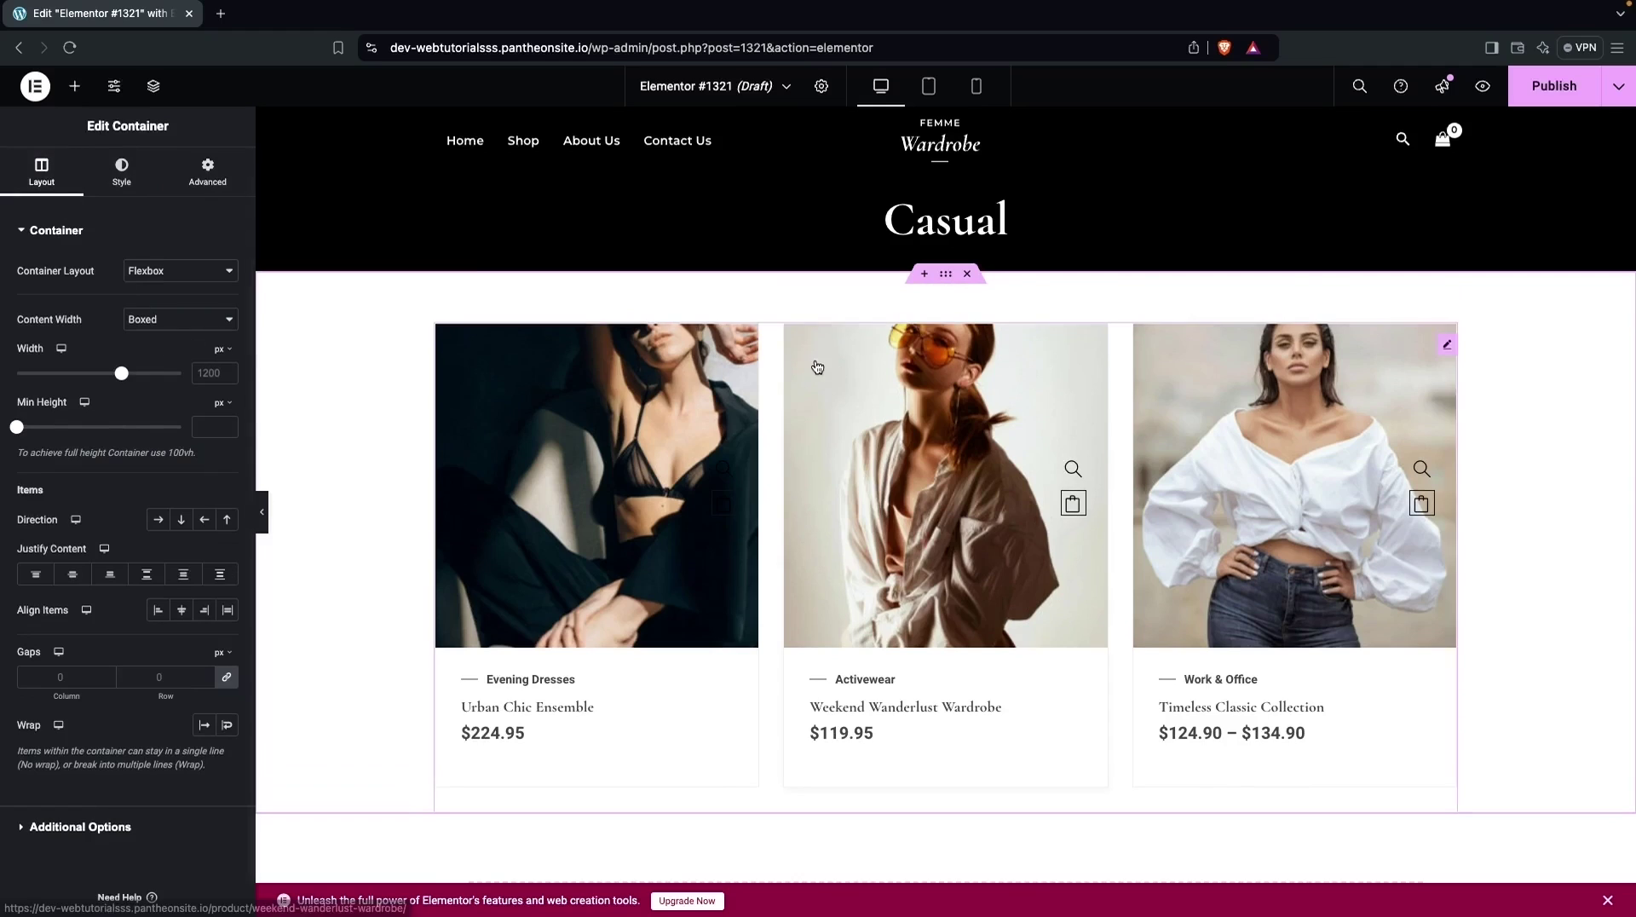
click(792, 381)
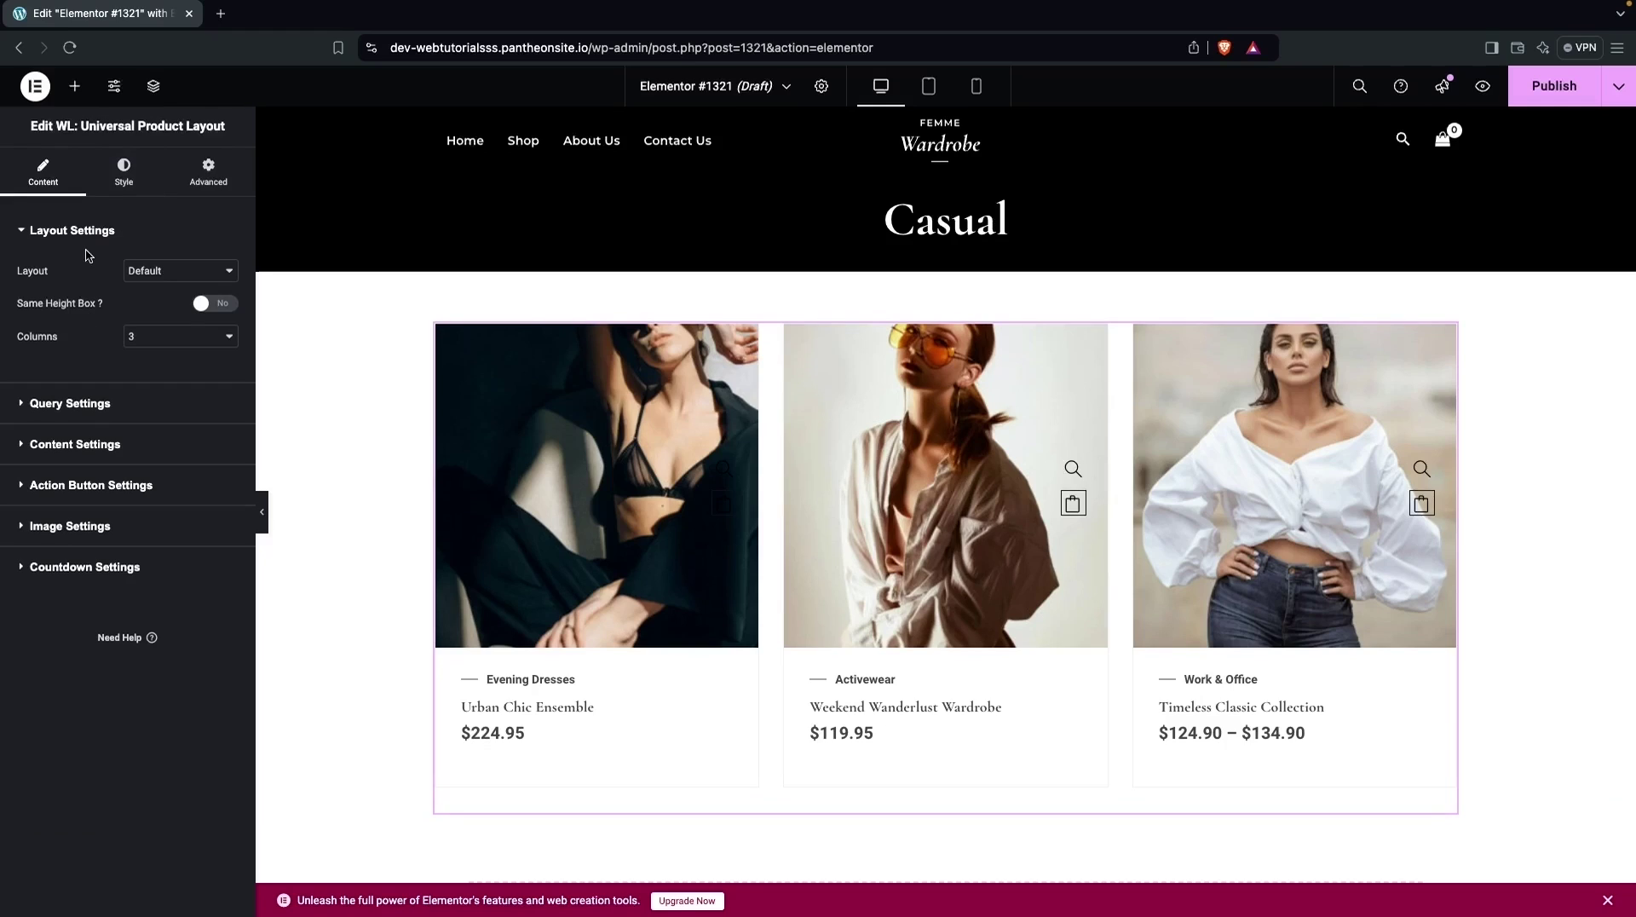
- Set the product widget's Query Settings Product Limit to 8
click(167, 271)
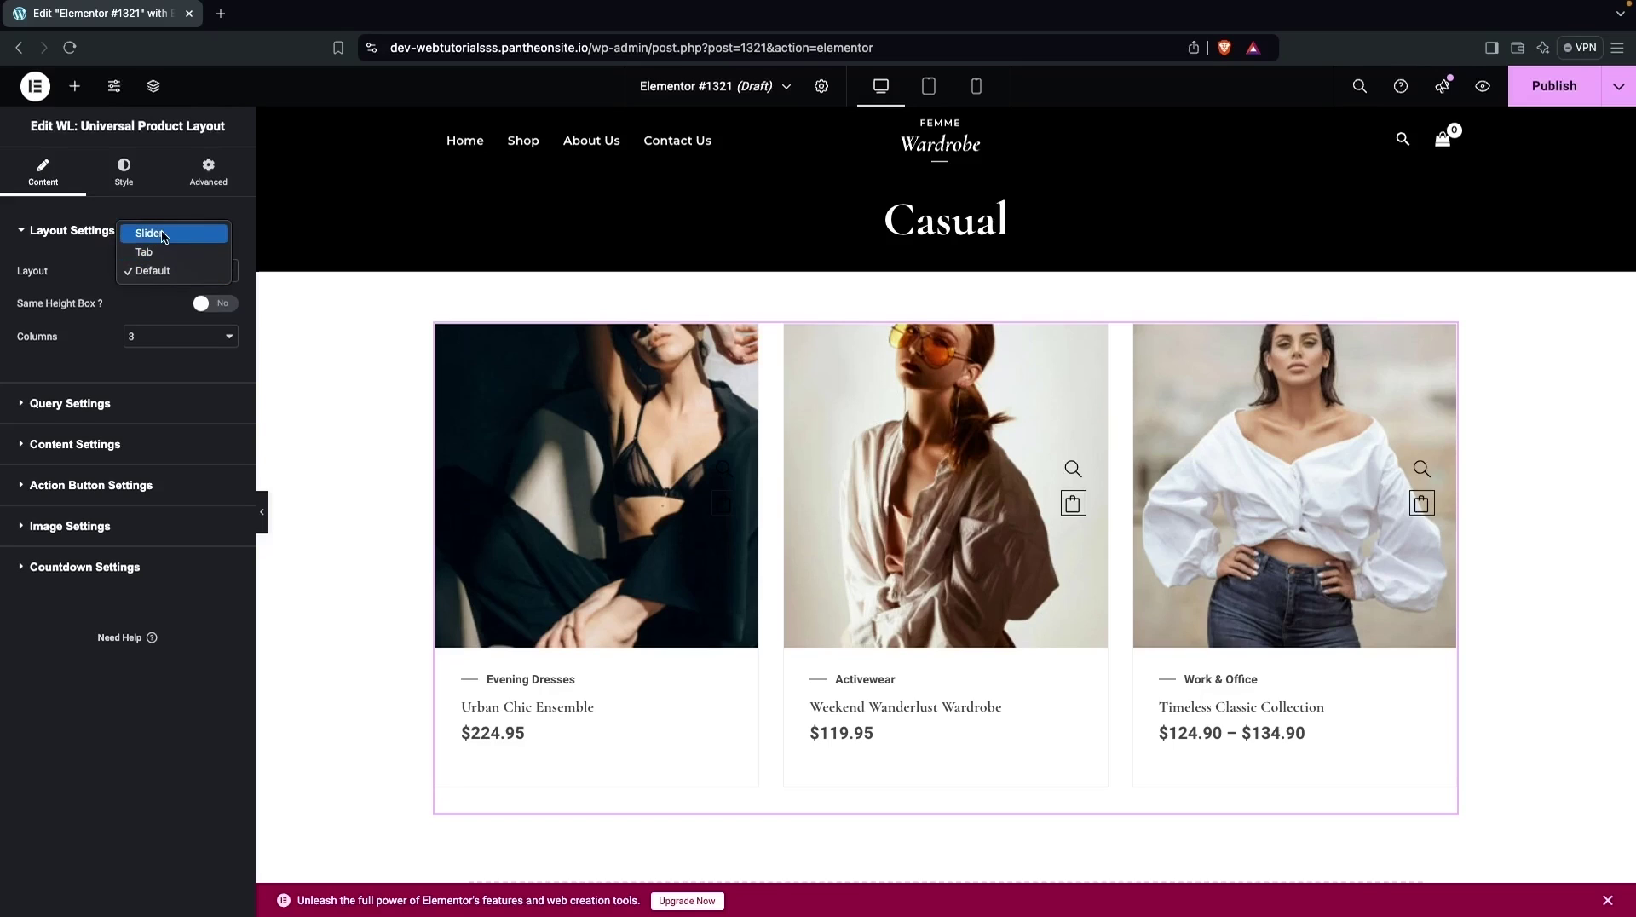
click(164, 235)
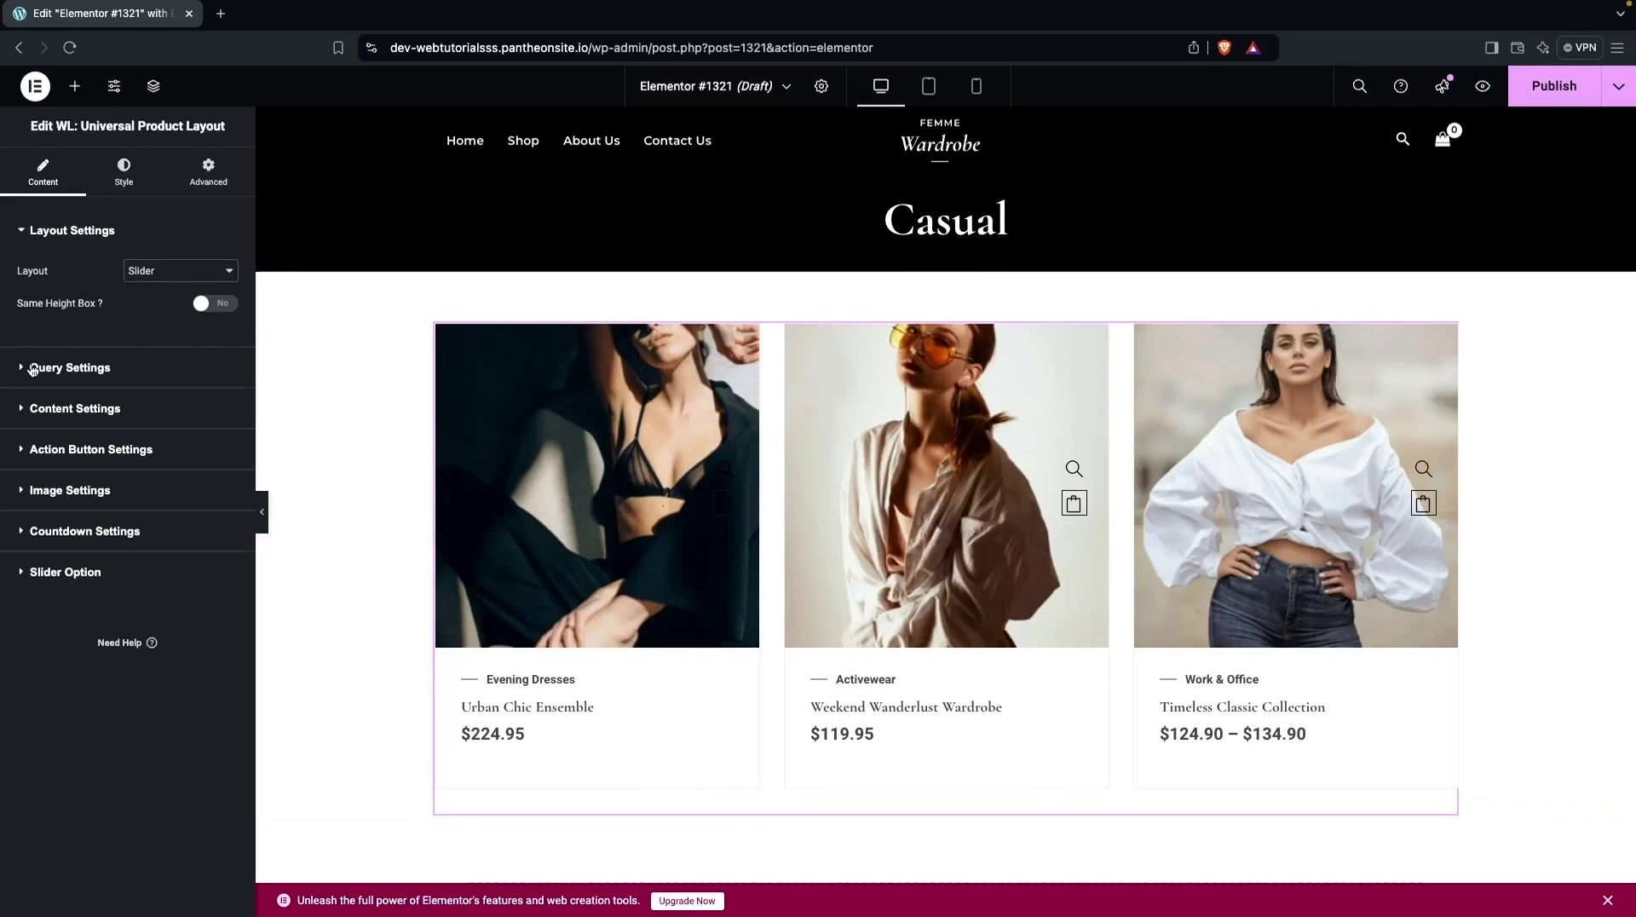
click(32, 367)
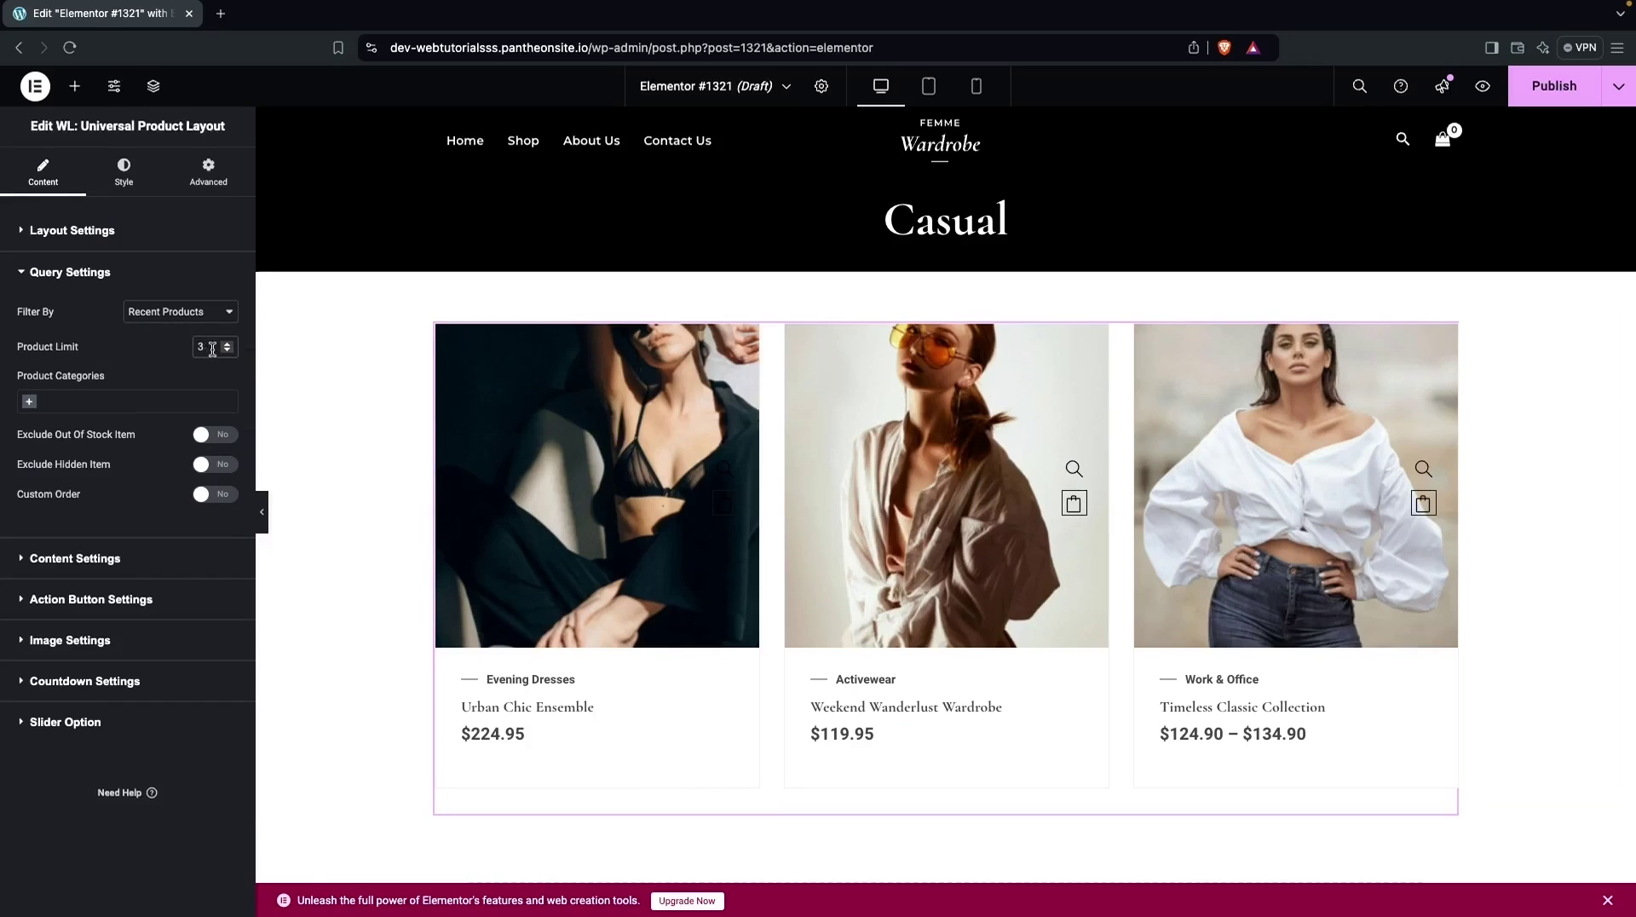
click(210, 348)
key(BackSpace)
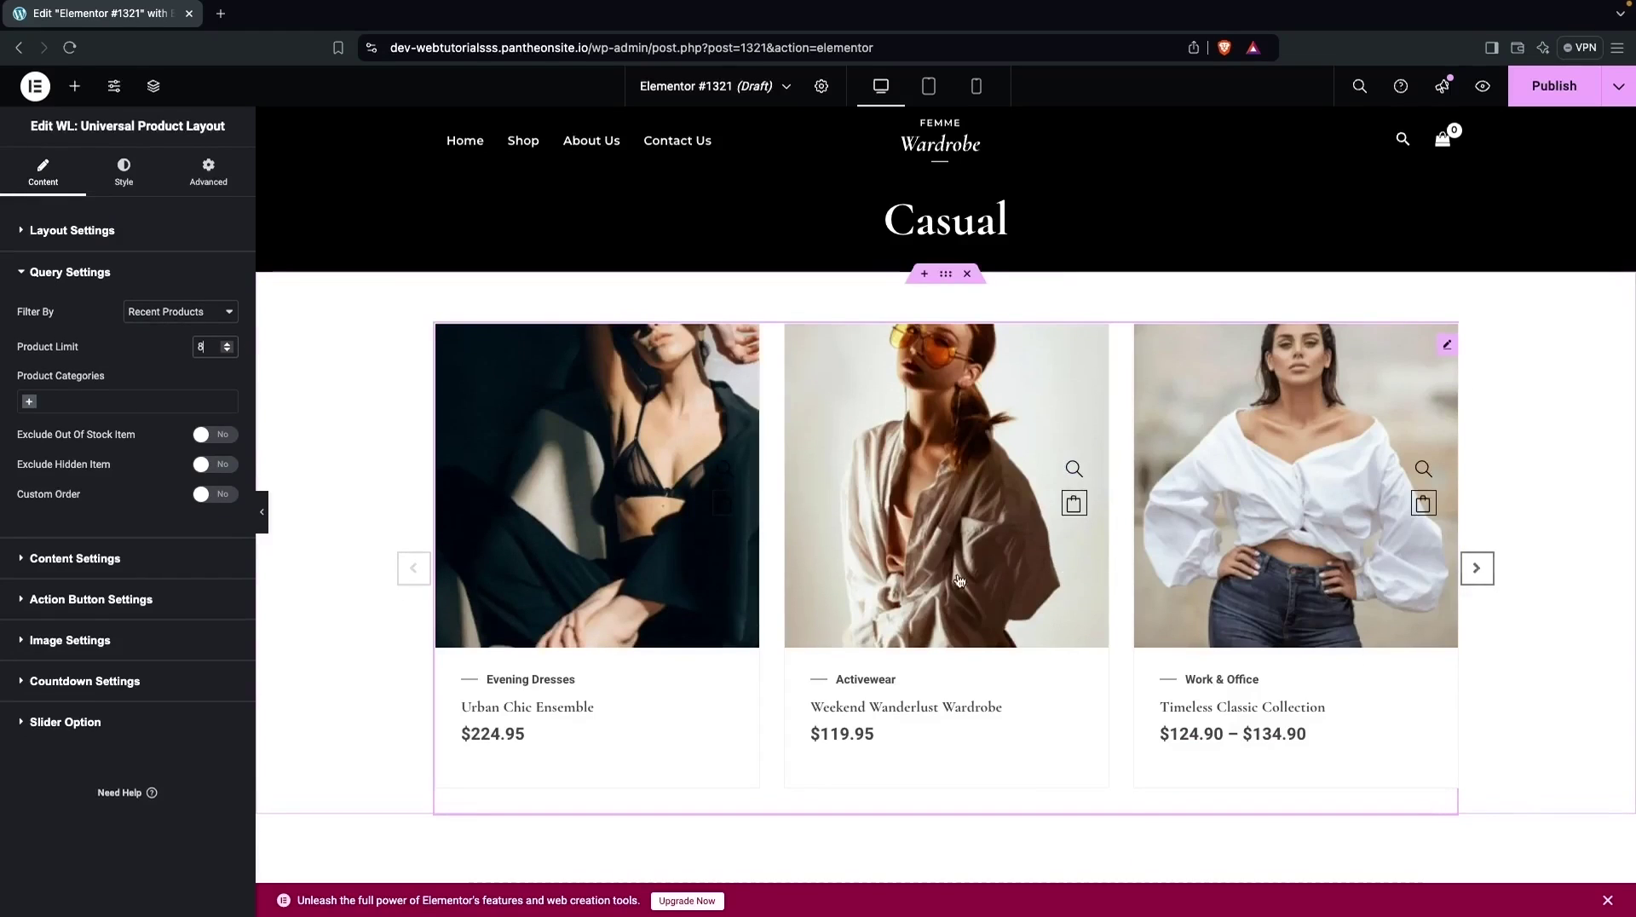
- Change the Layout from Slider to Tab so products appear in rows of three
click(58, 240)
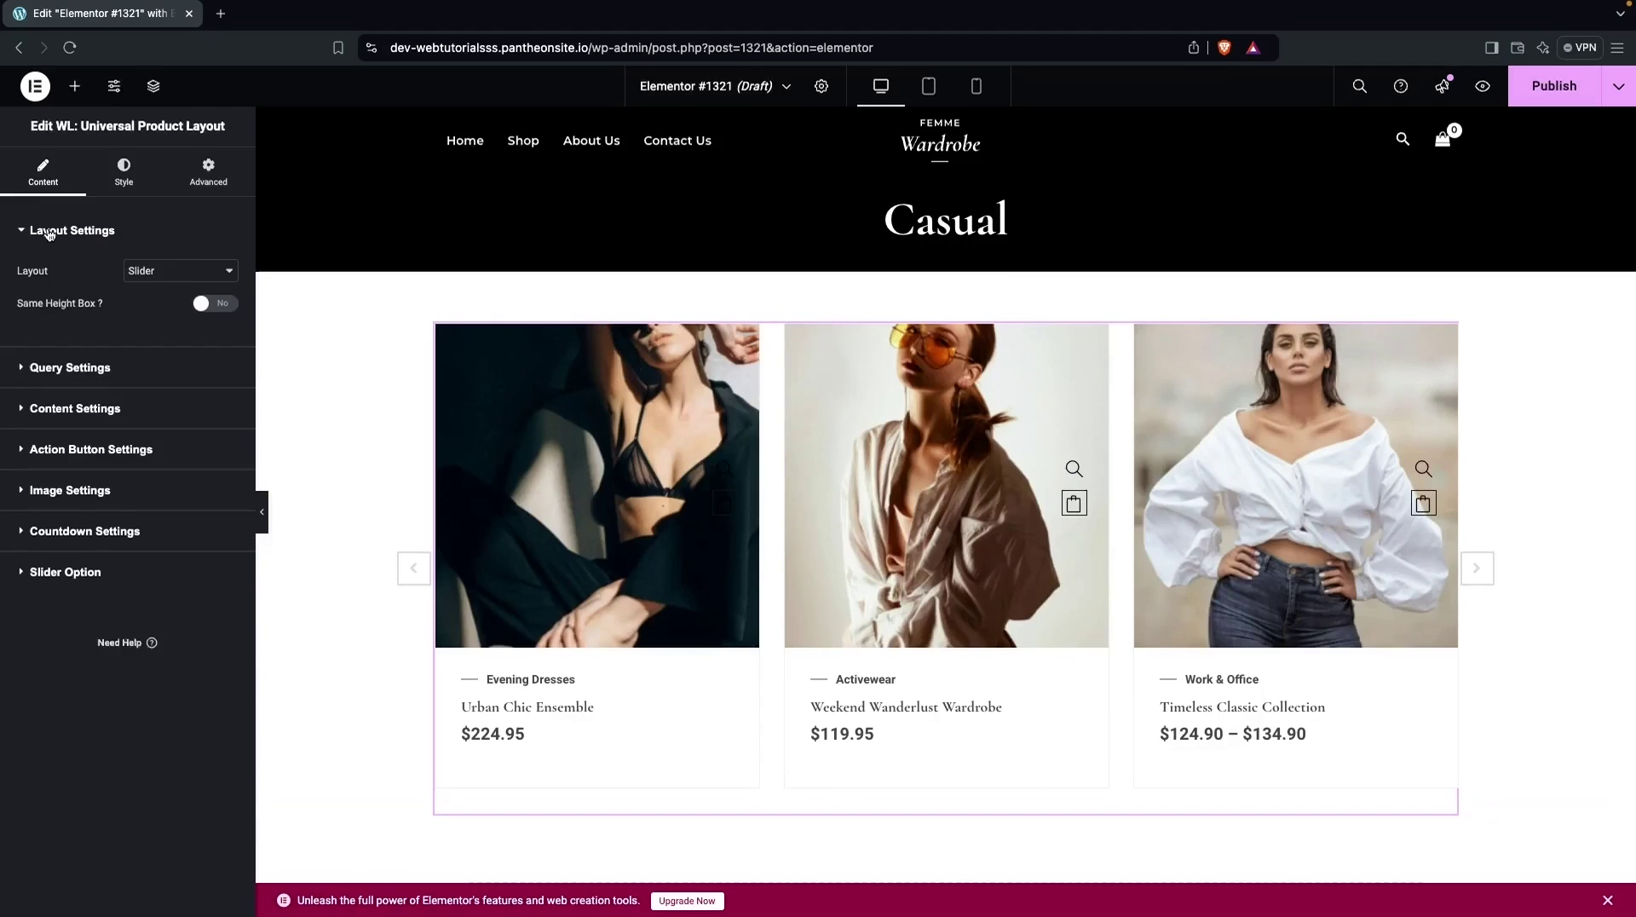
click(181, 275)
click(162, 289)
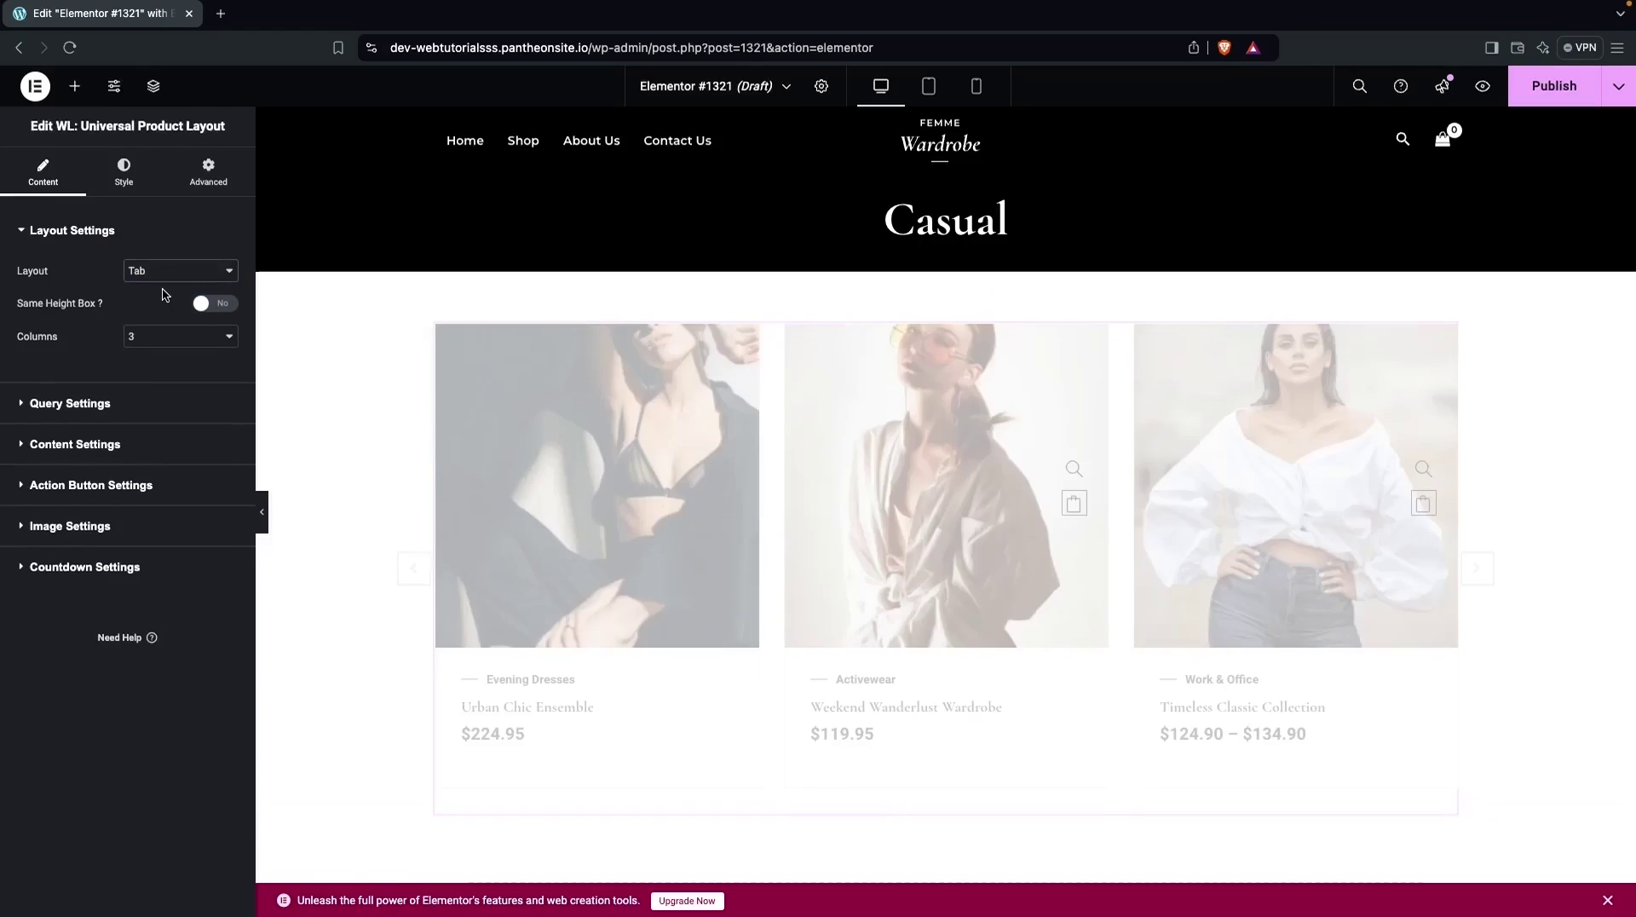
scroll(598, 610, down, 8)
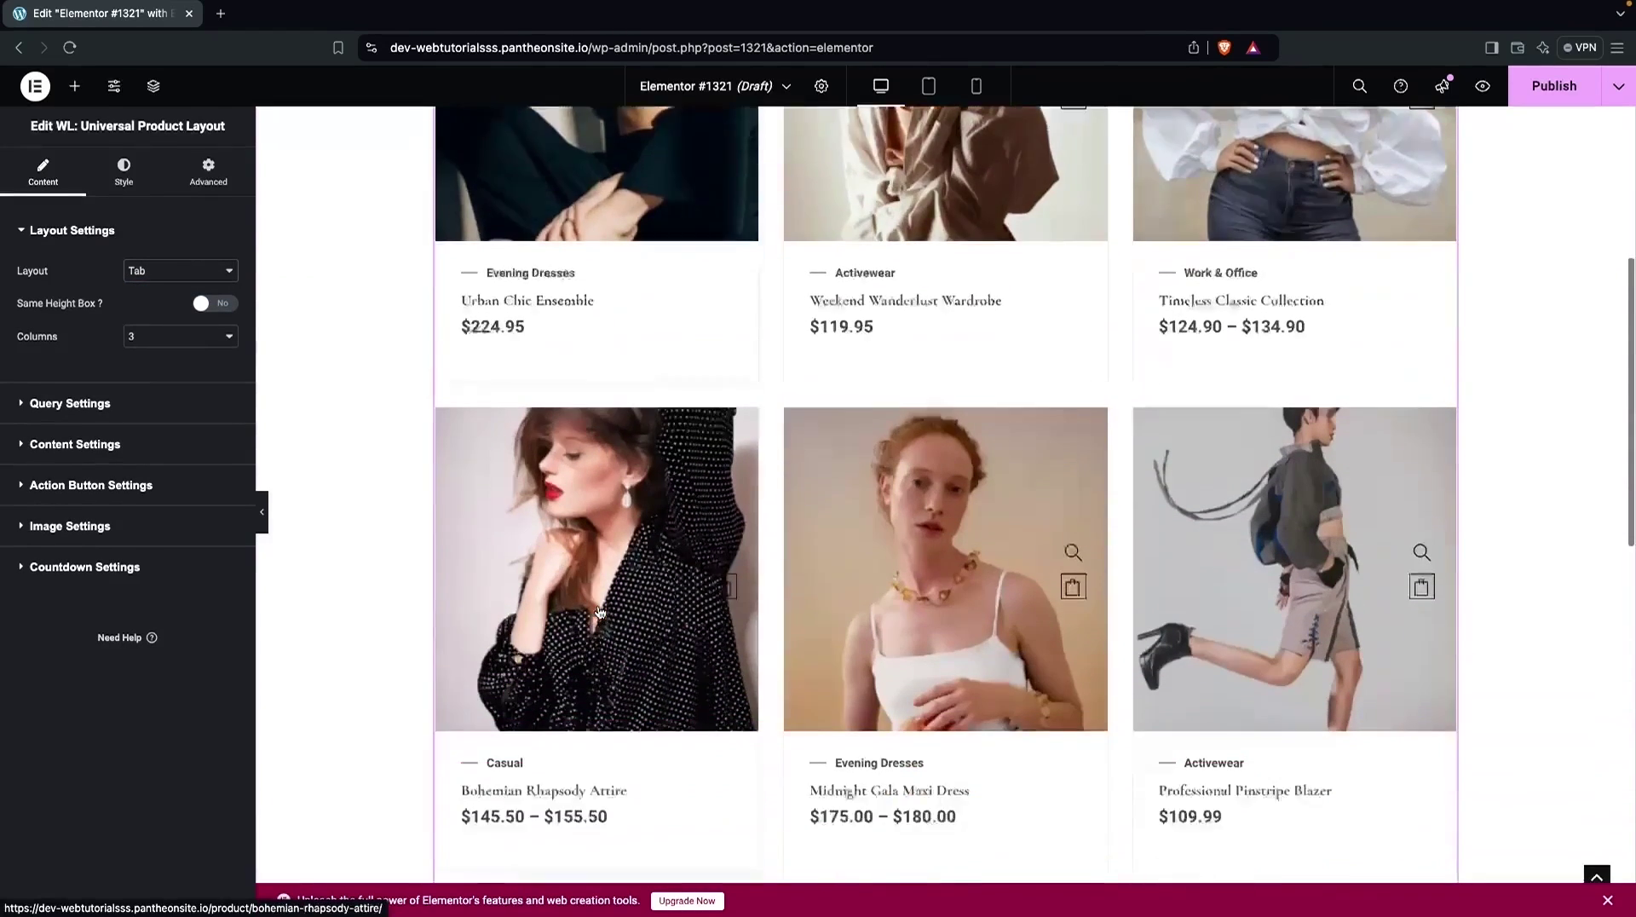
scroll(598, 610, down, 2)
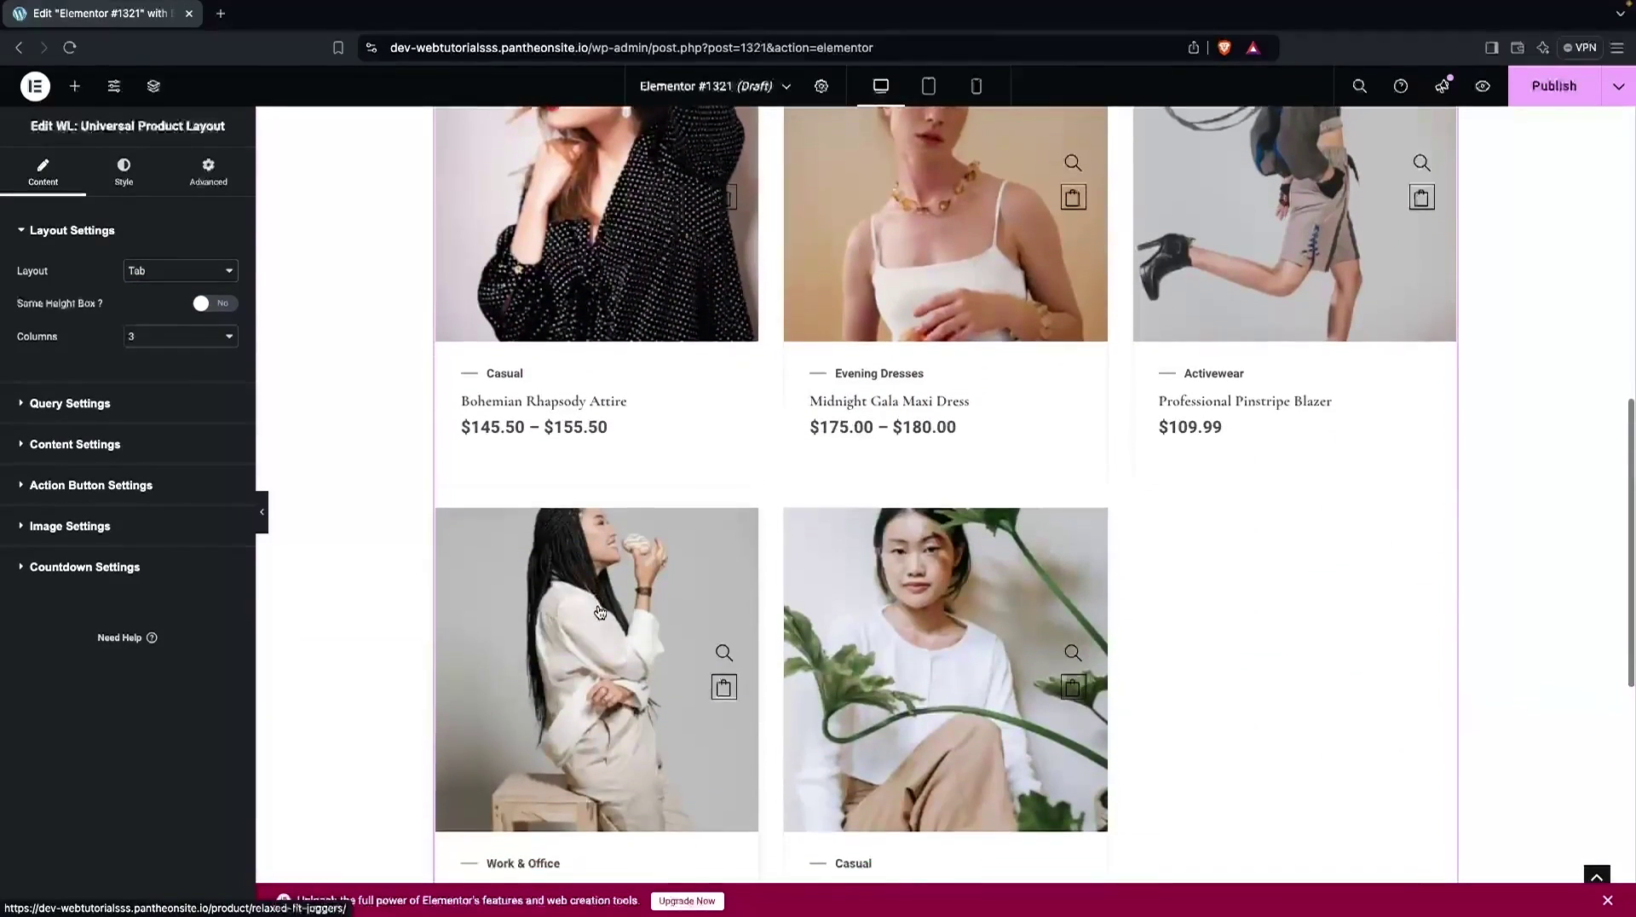
scroll(599, 612, up, 9)
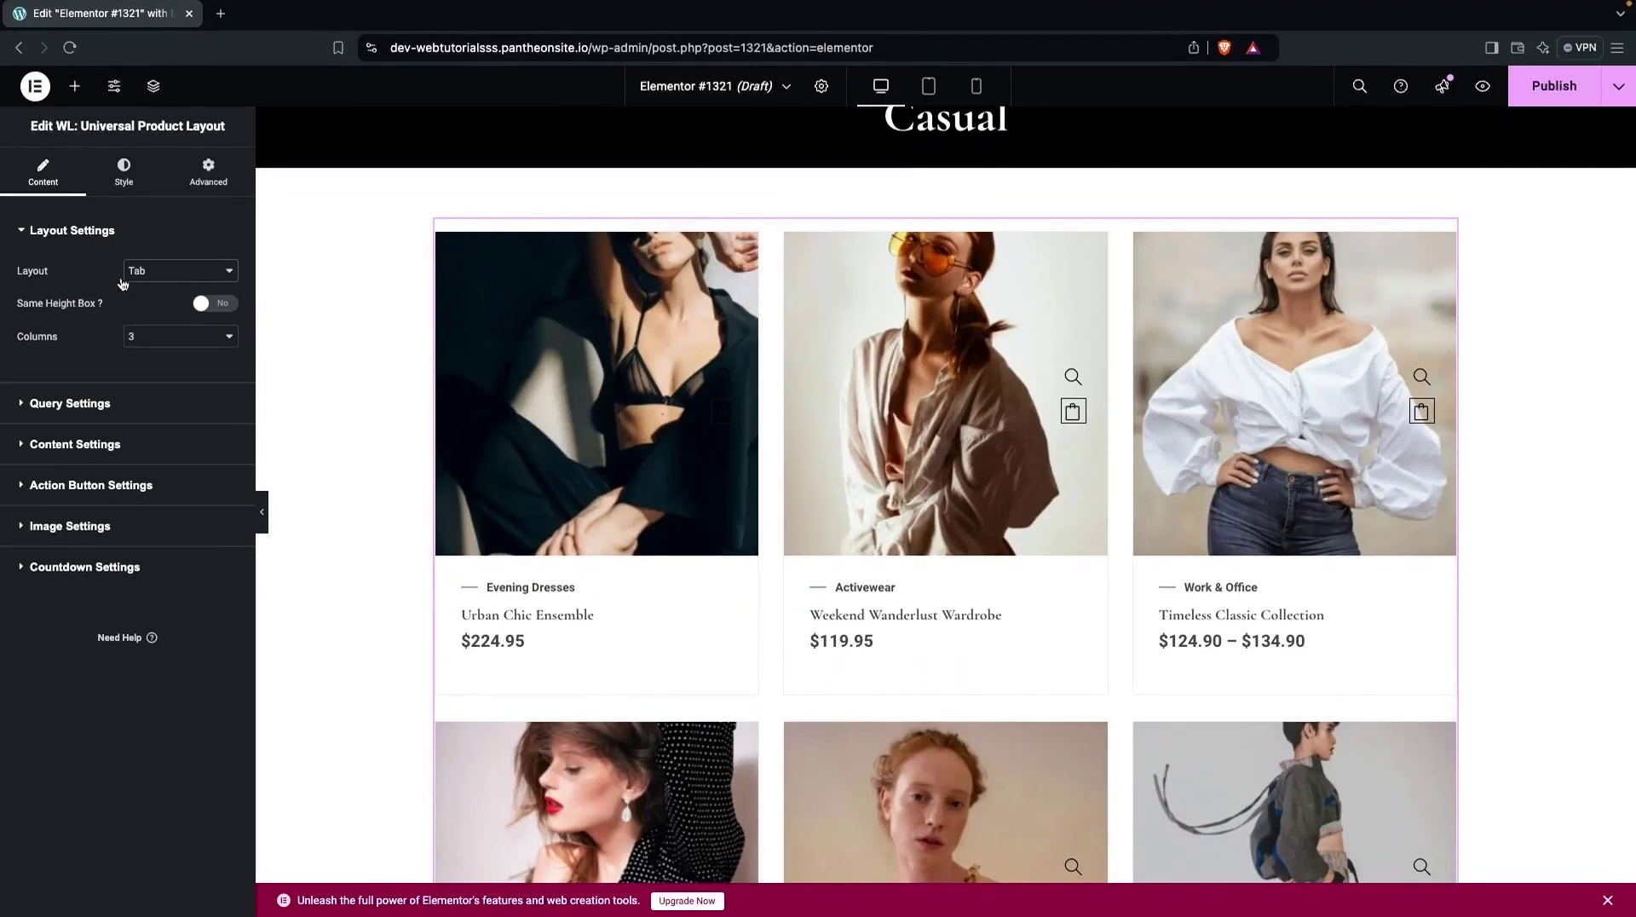
- Expand Query Settings and leave the Filter By option on Recent Products
click(13, 405)
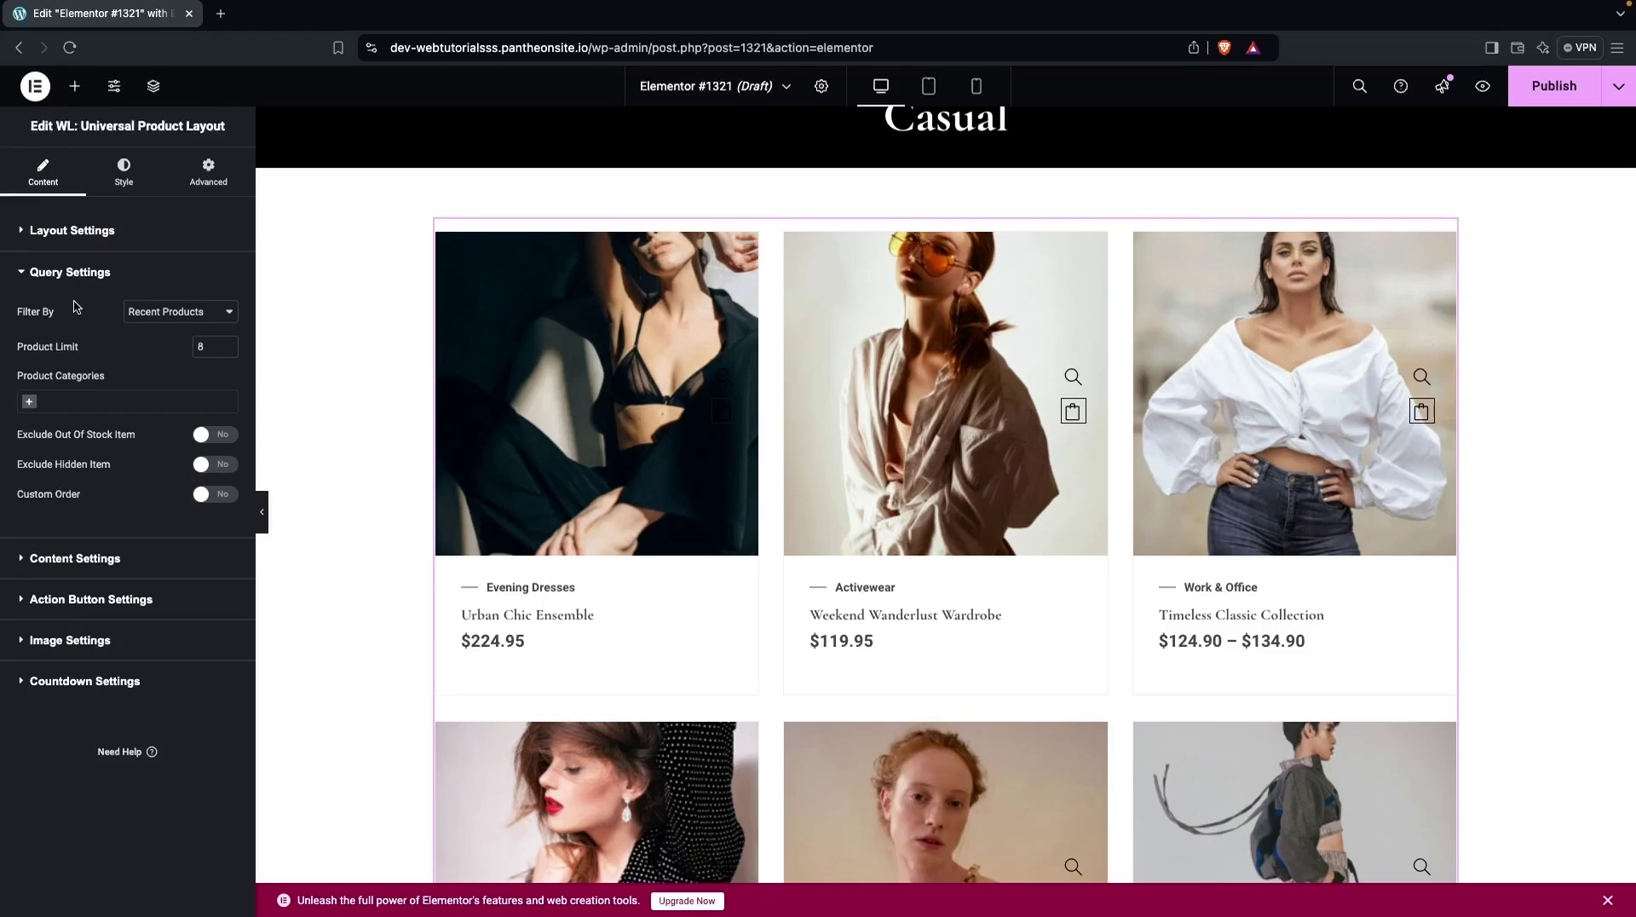
click(183, 315)
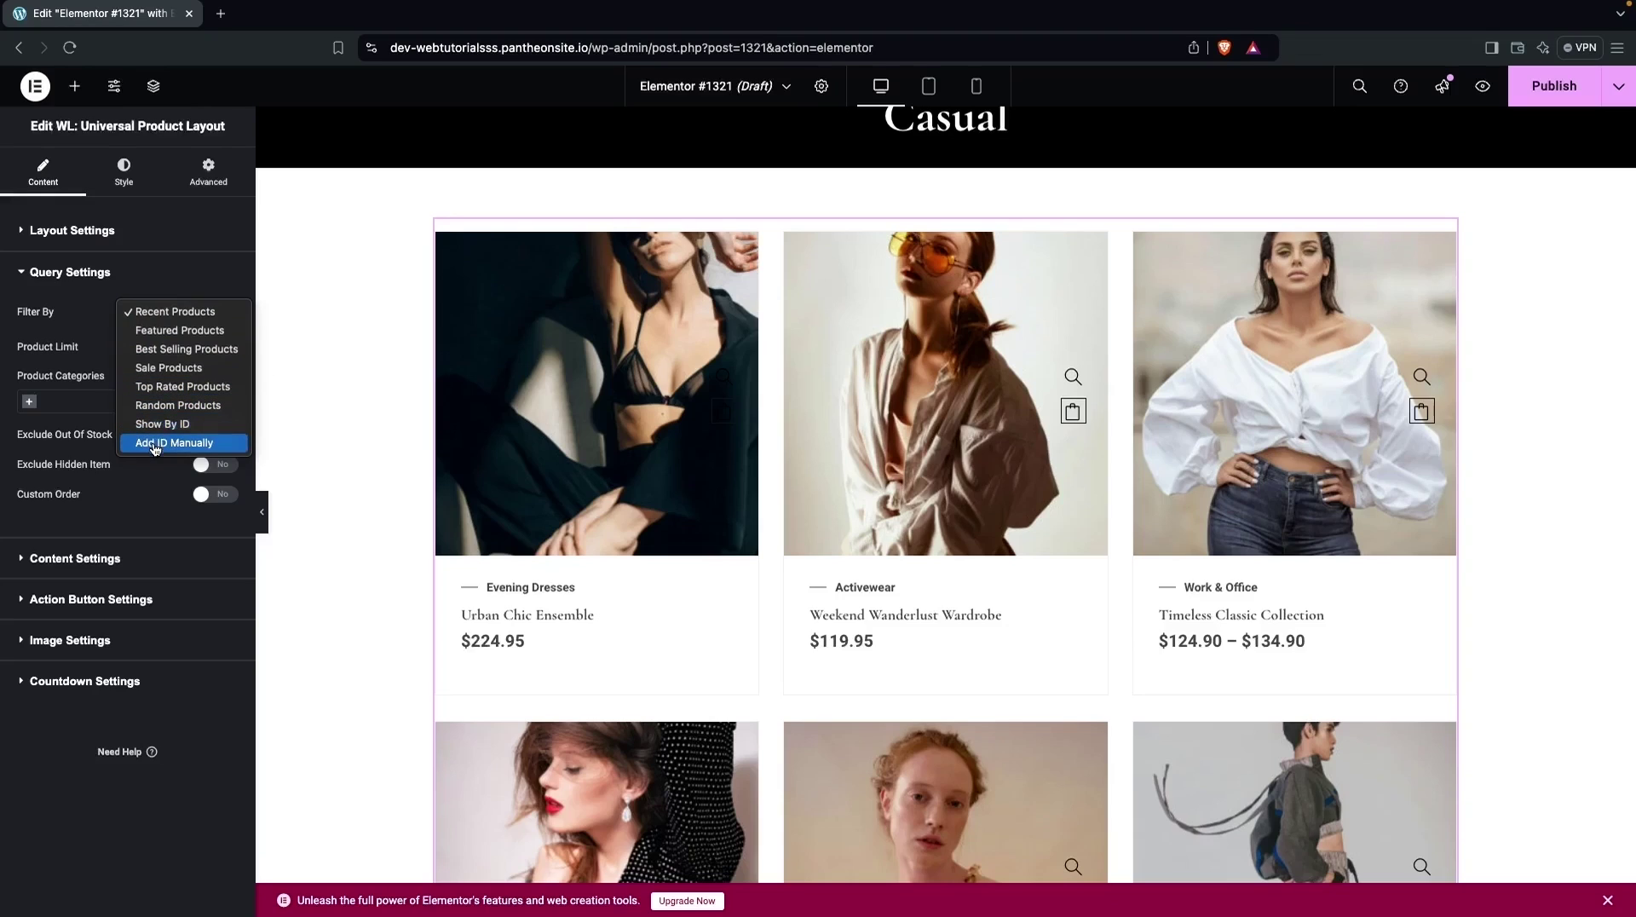
click(62, 339)
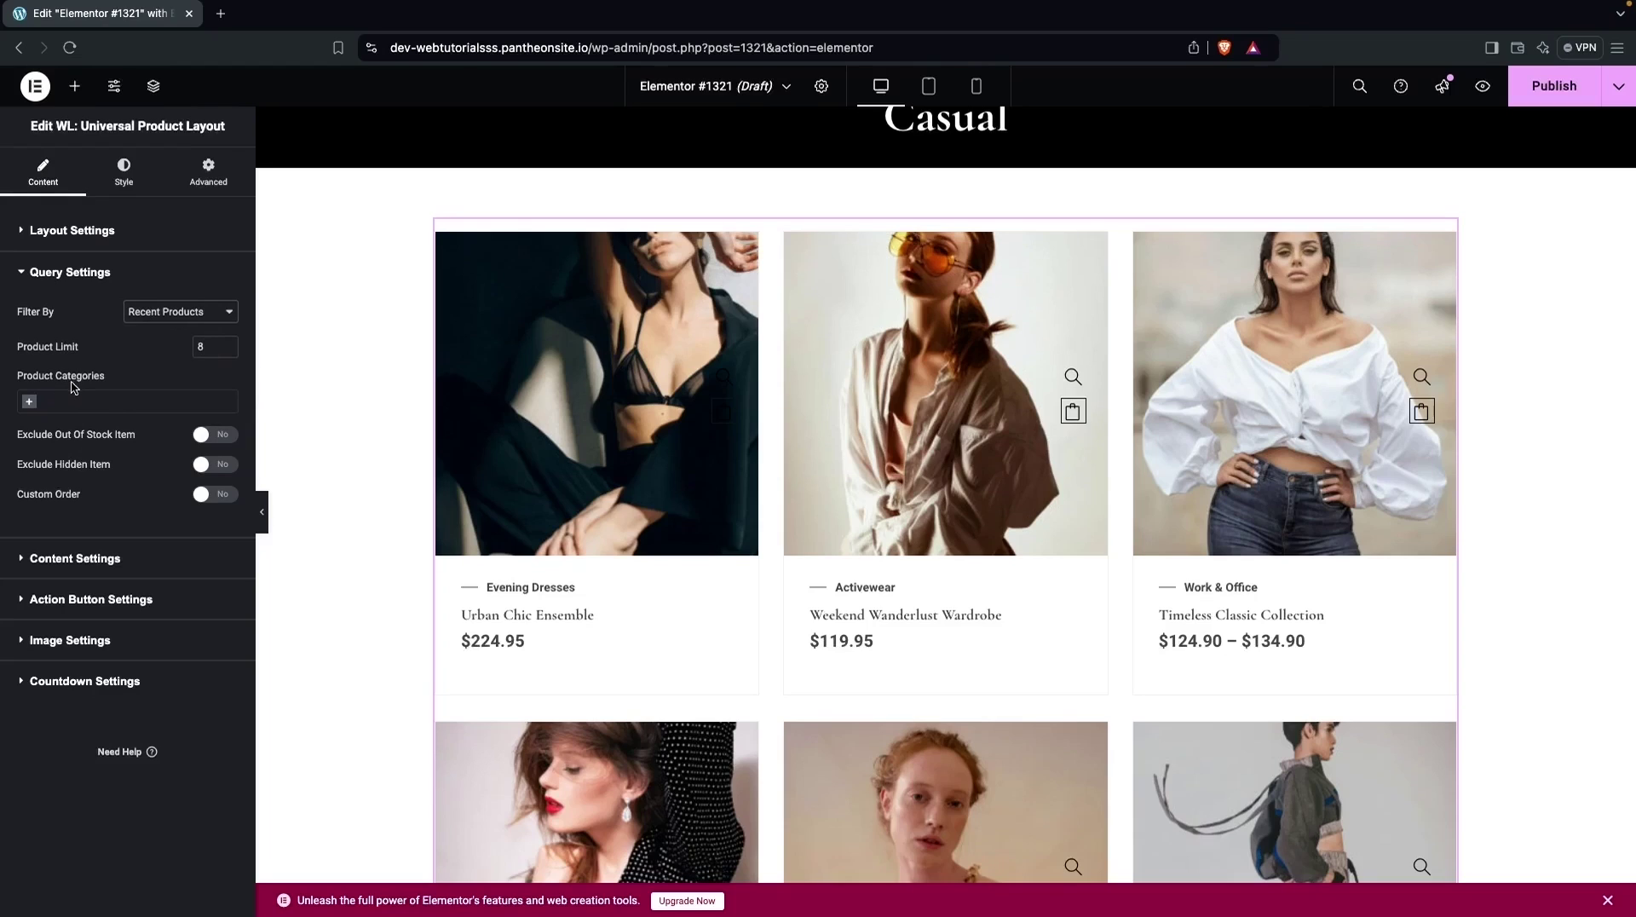
scroll(274, 330, up, 2)
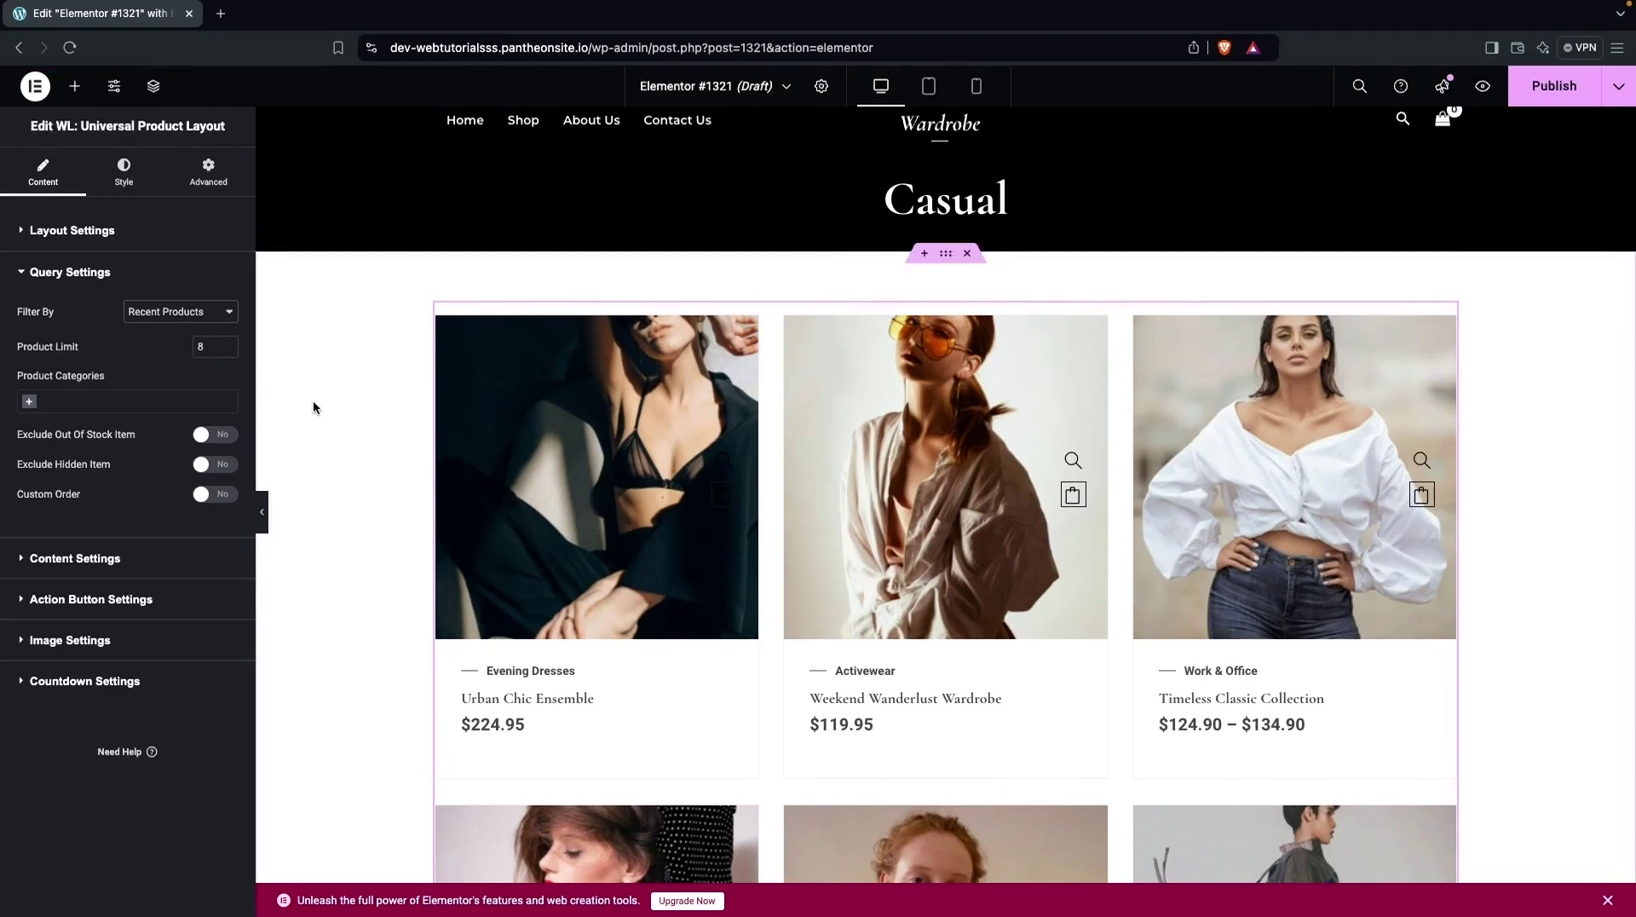
click(28, 403)
click(41, 444)
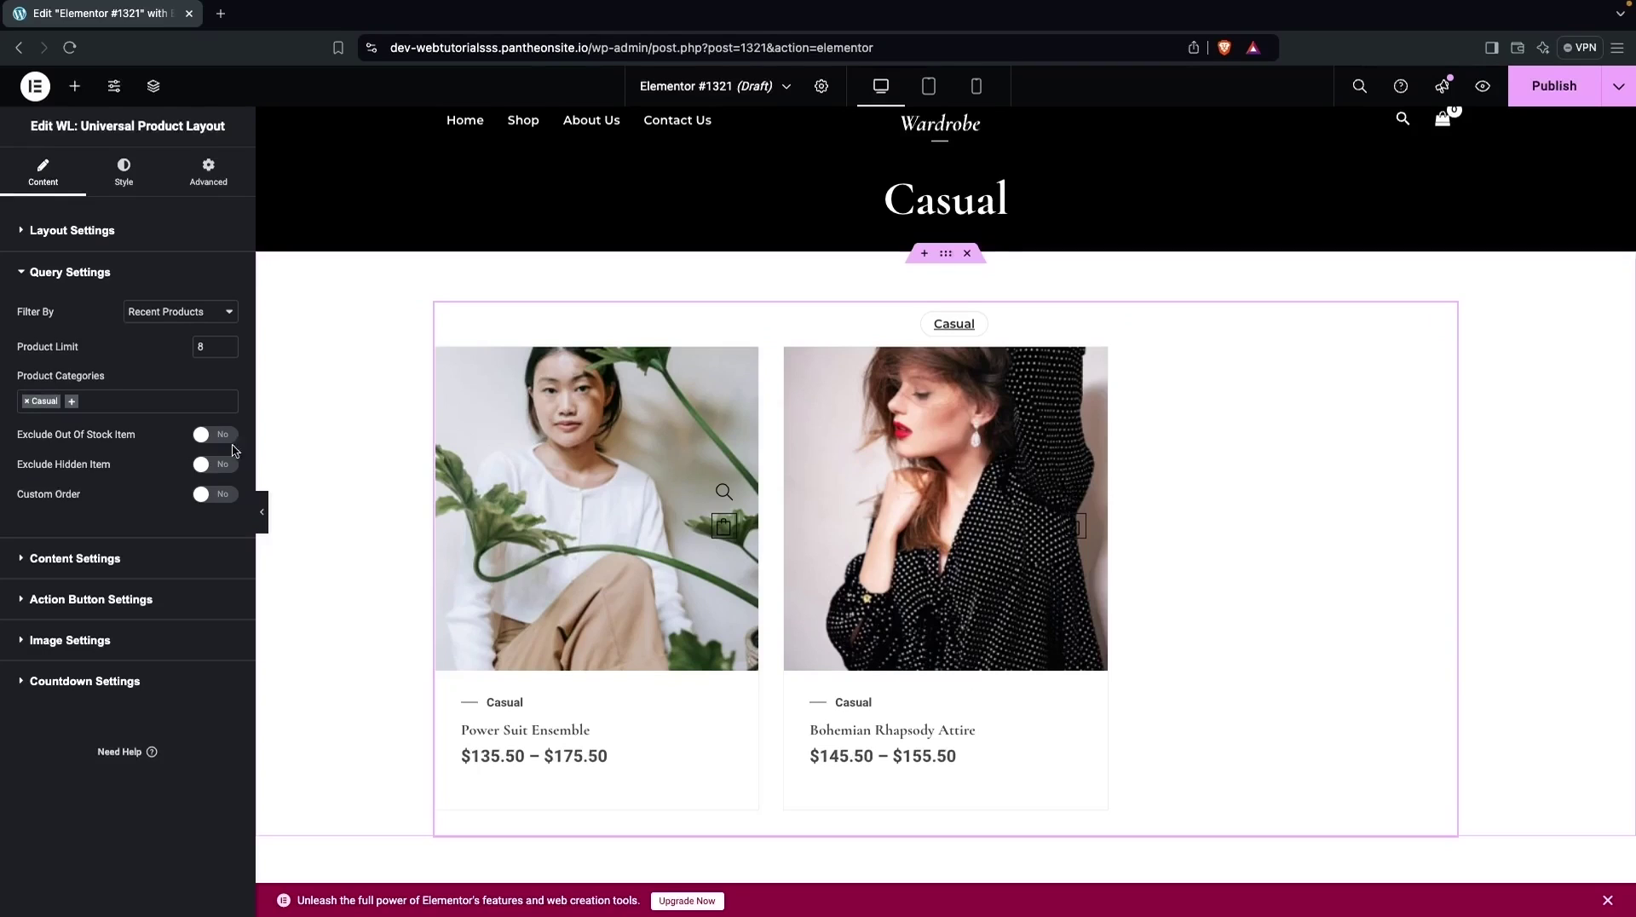
click(109, 397)
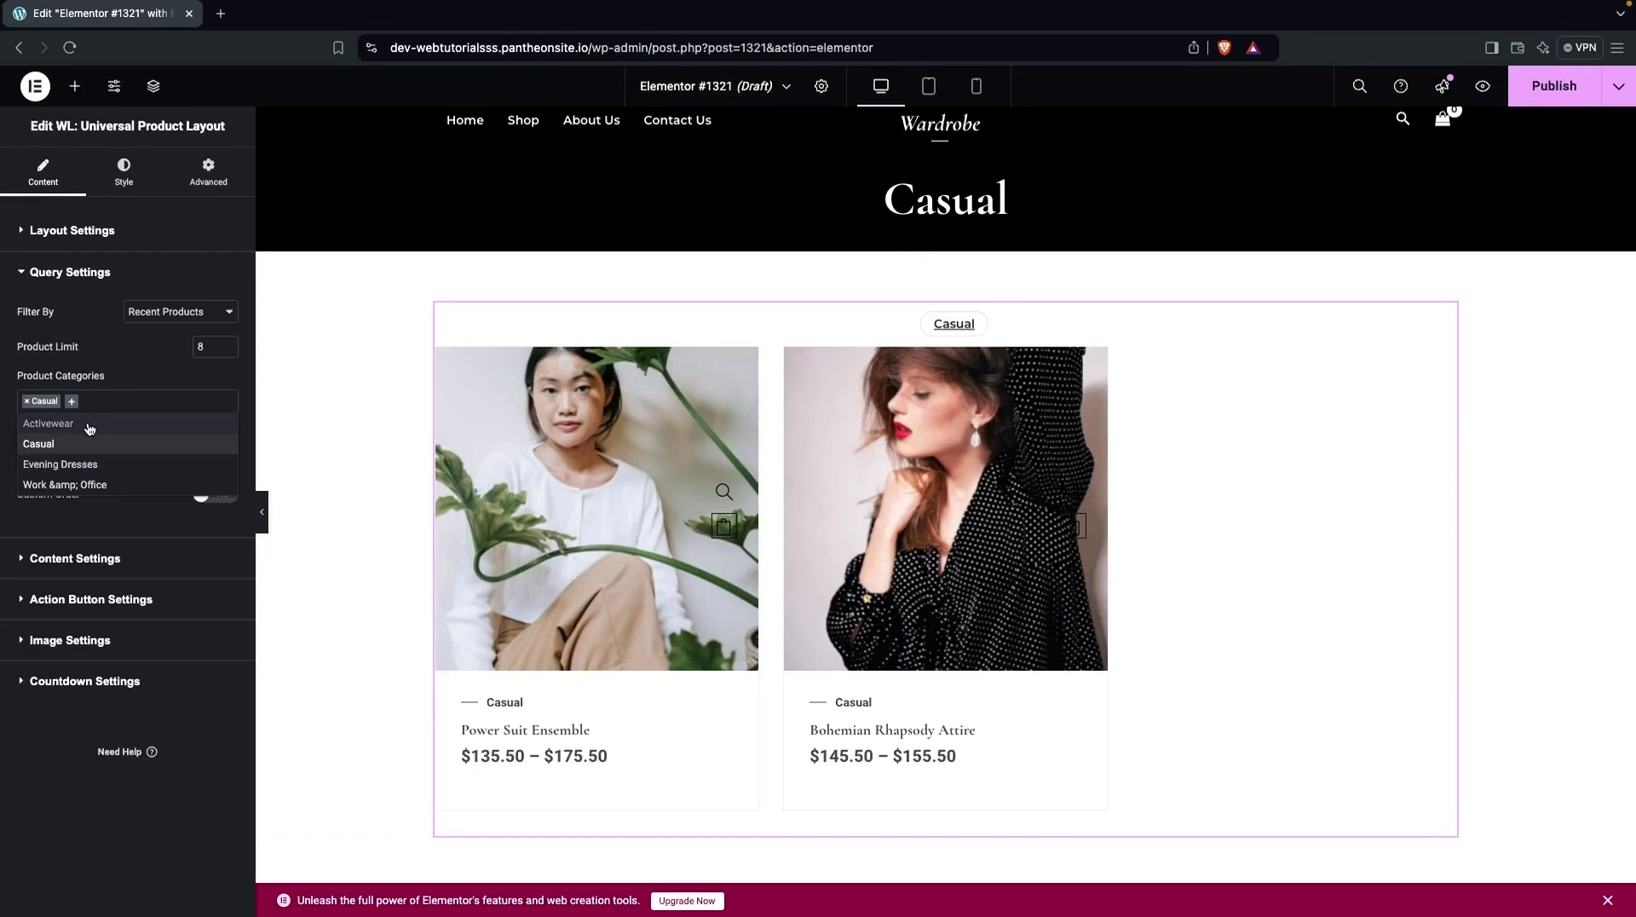
click(58, 426)
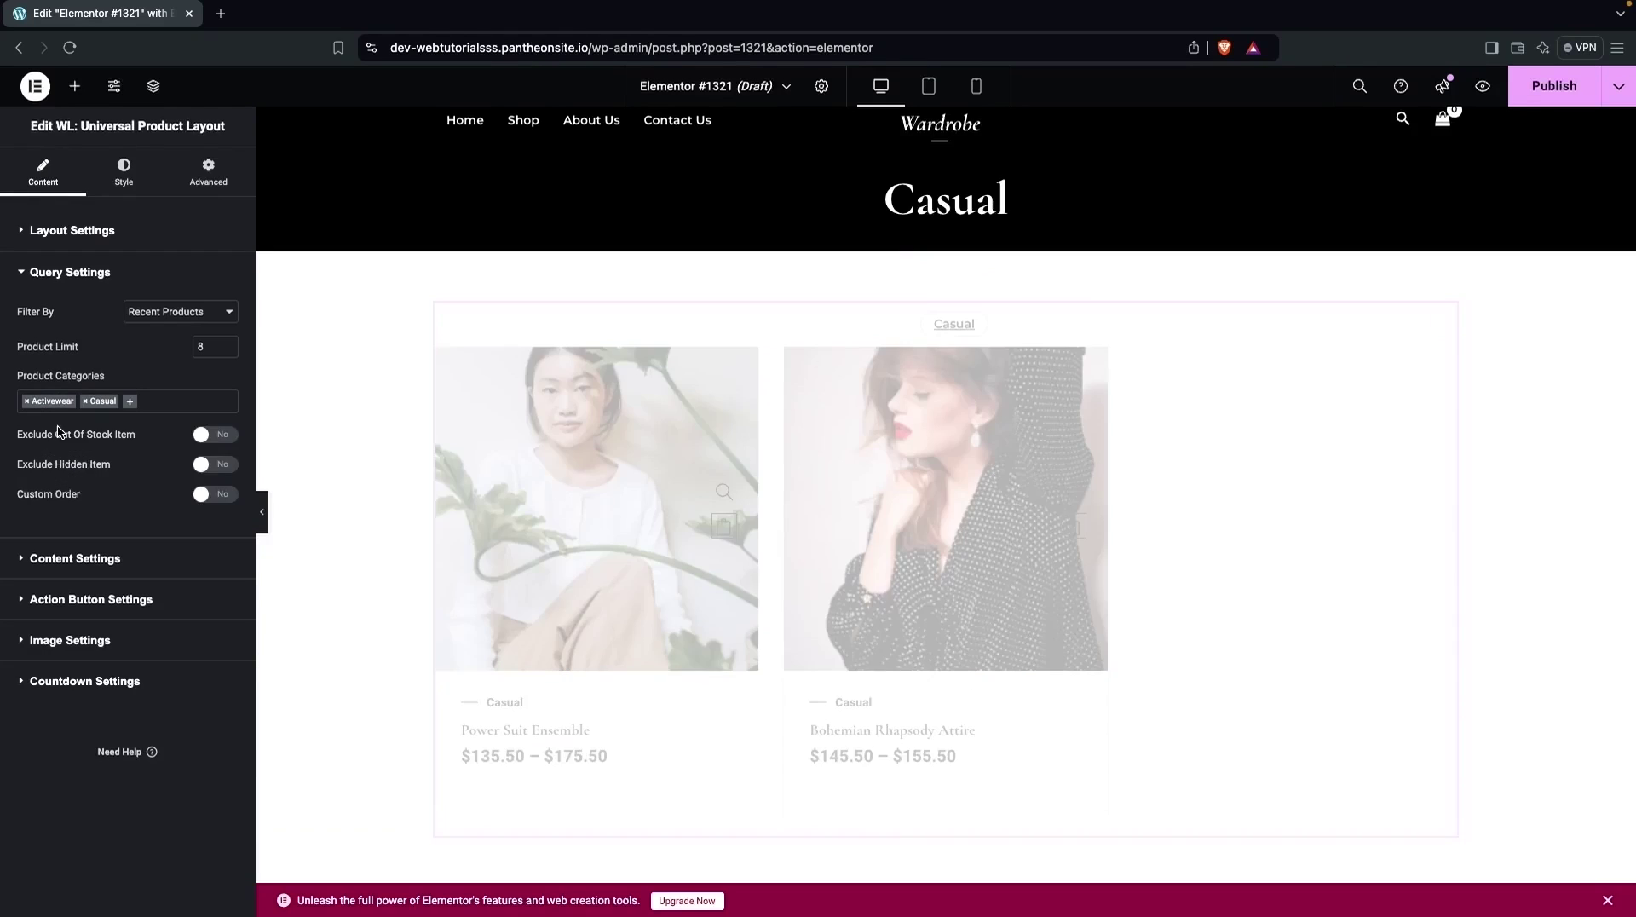
click(131, 402)
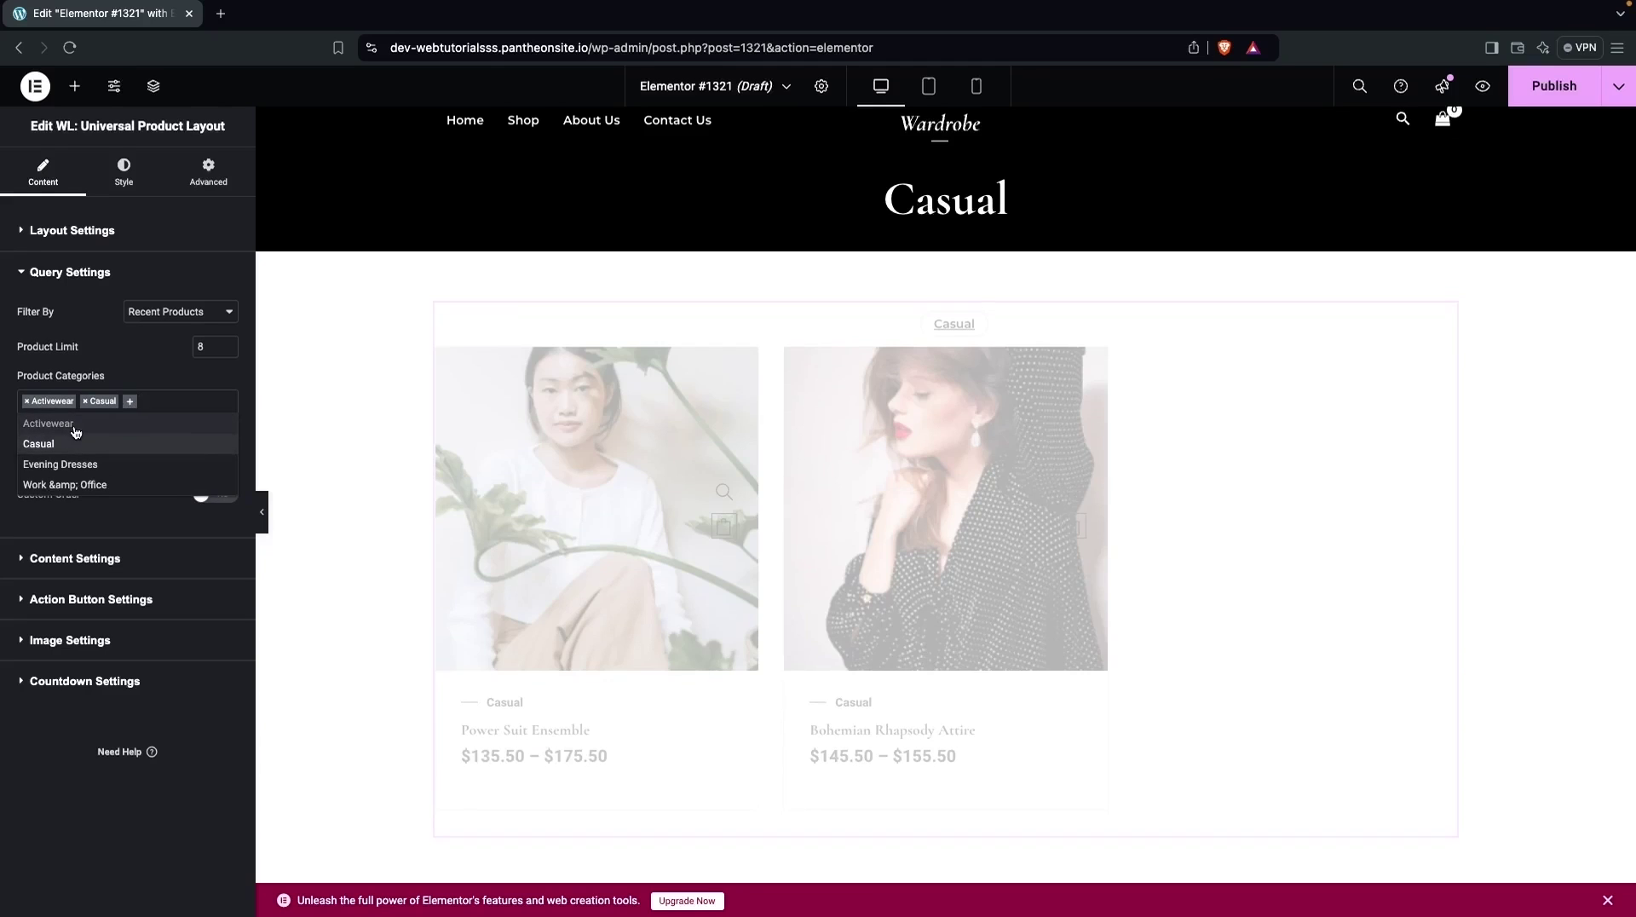
click(76, 464)
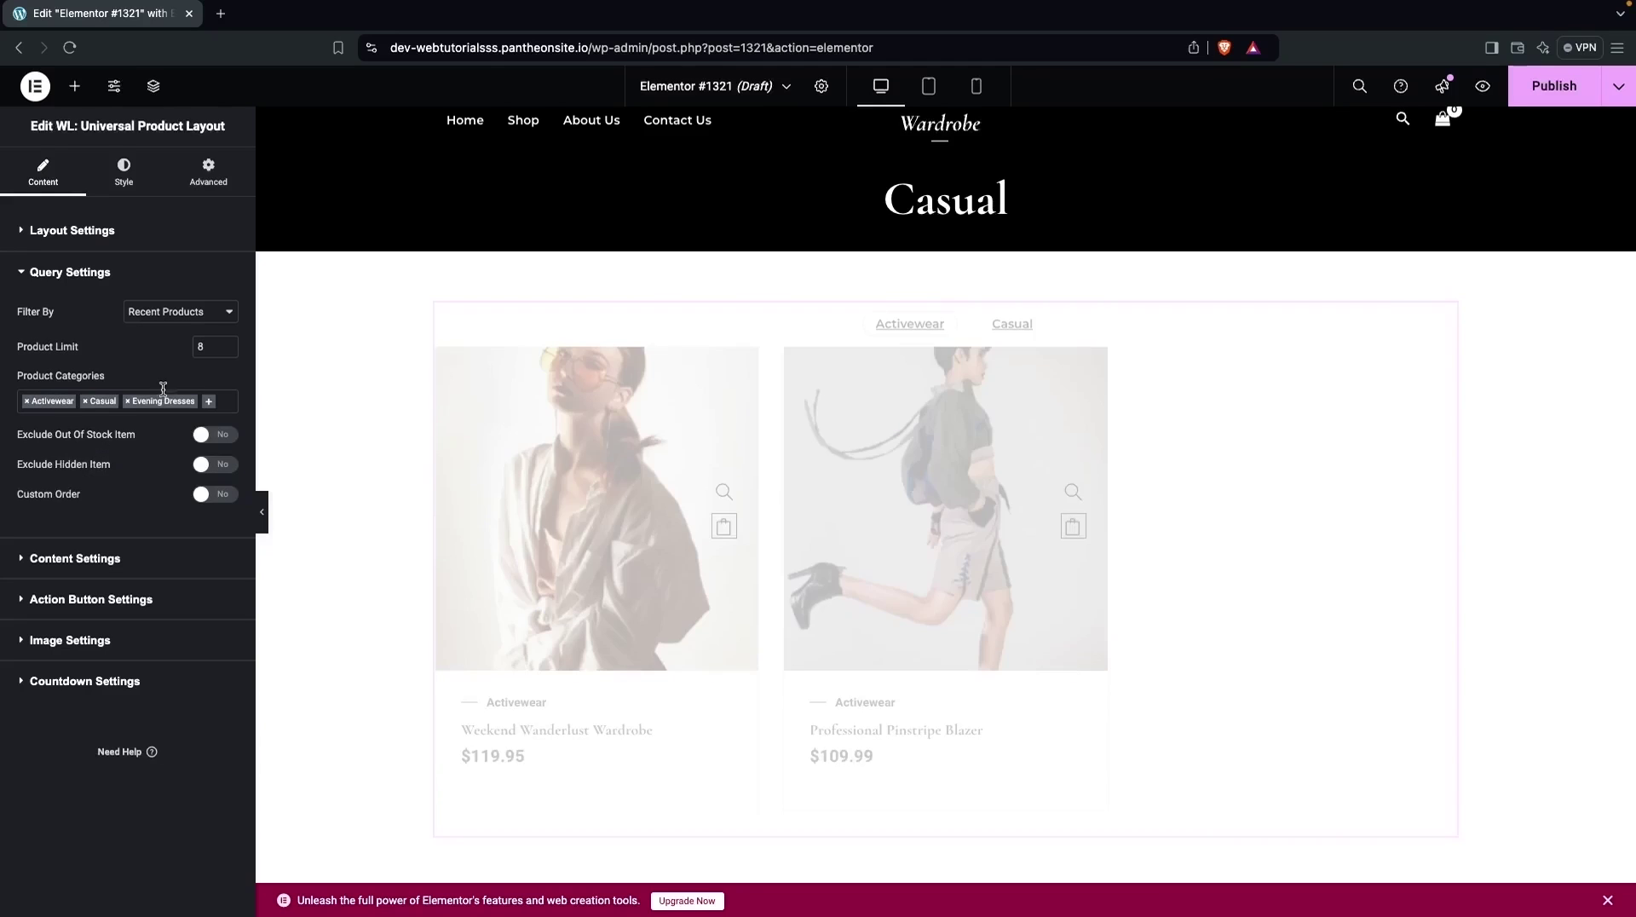
click(208, 401)
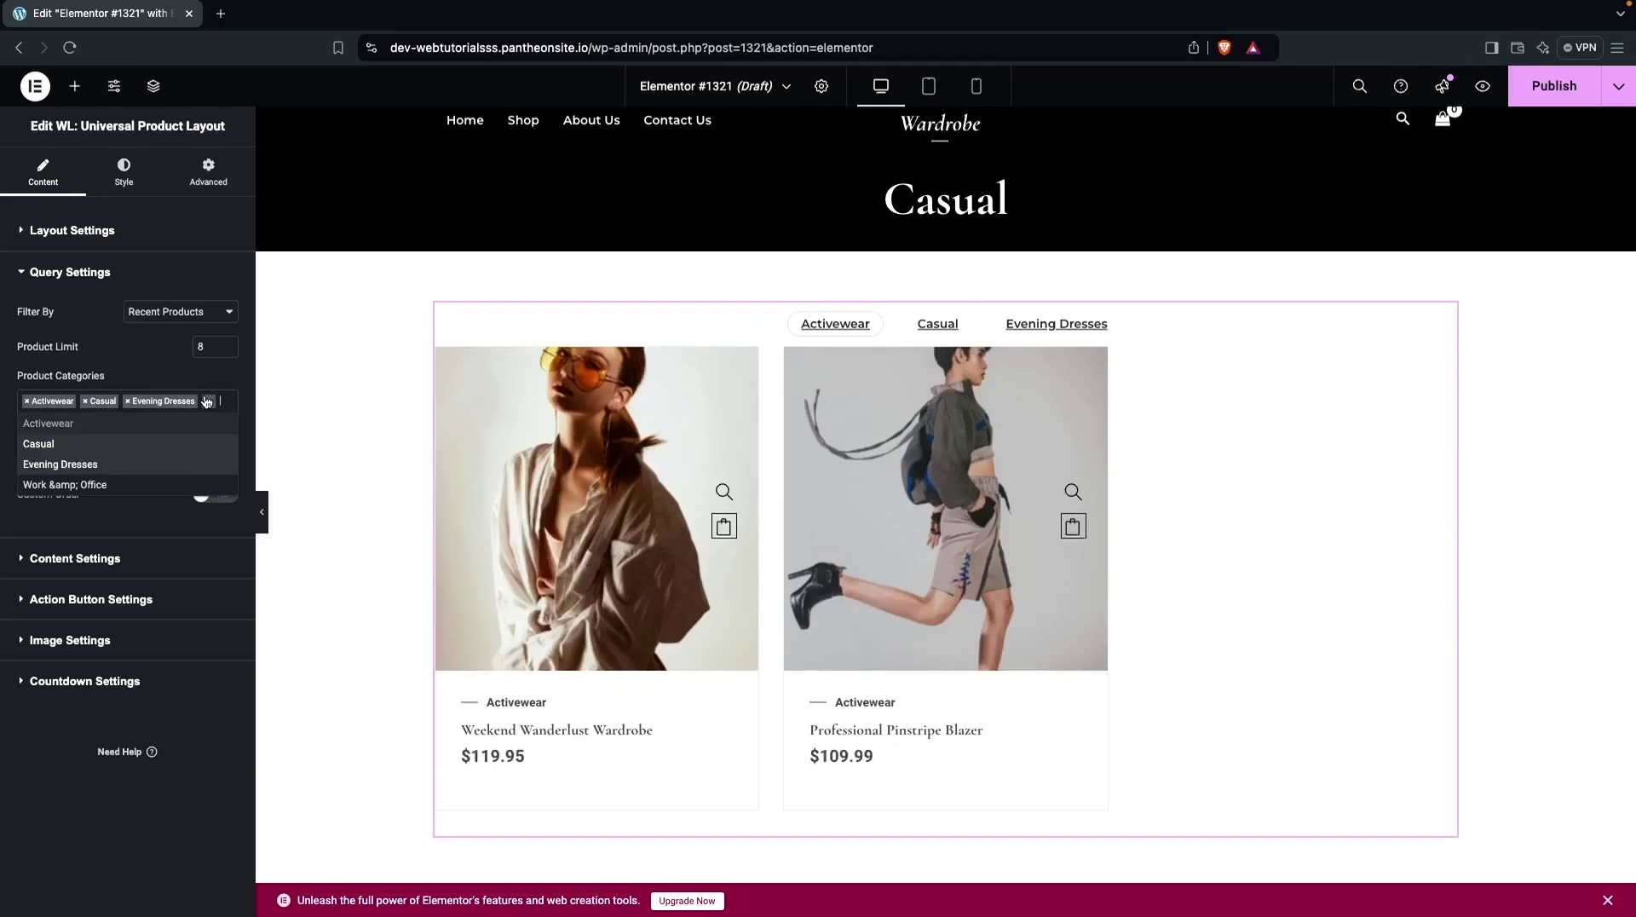
click(82, 485)
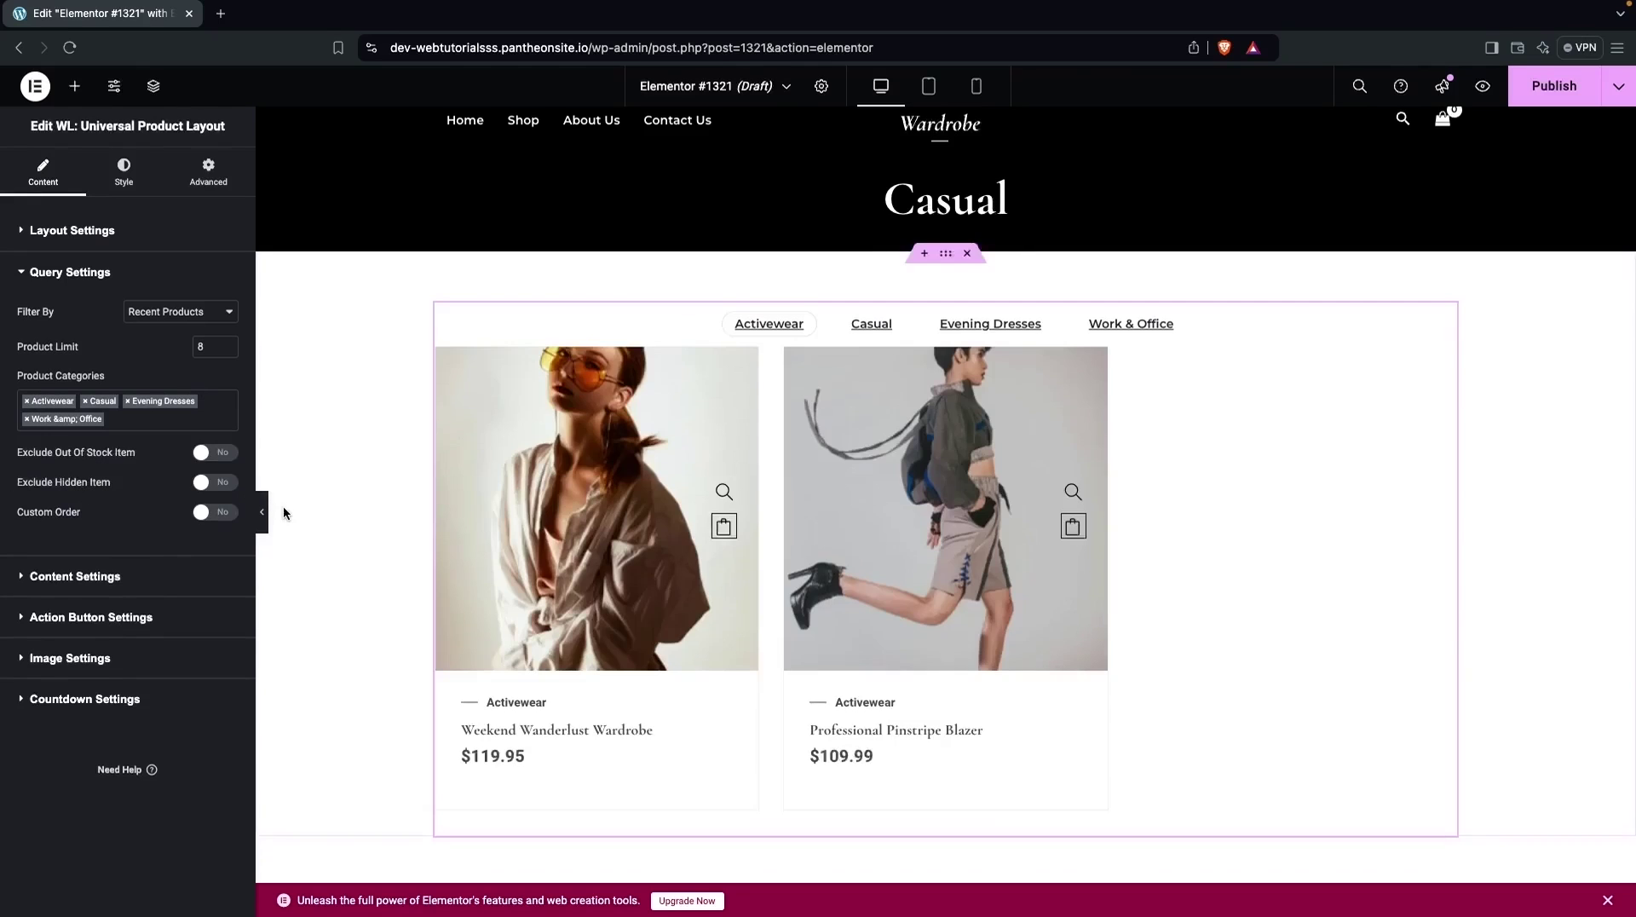
scroll(652, 509, down, 3)
scroll(651, 518, up, 3)
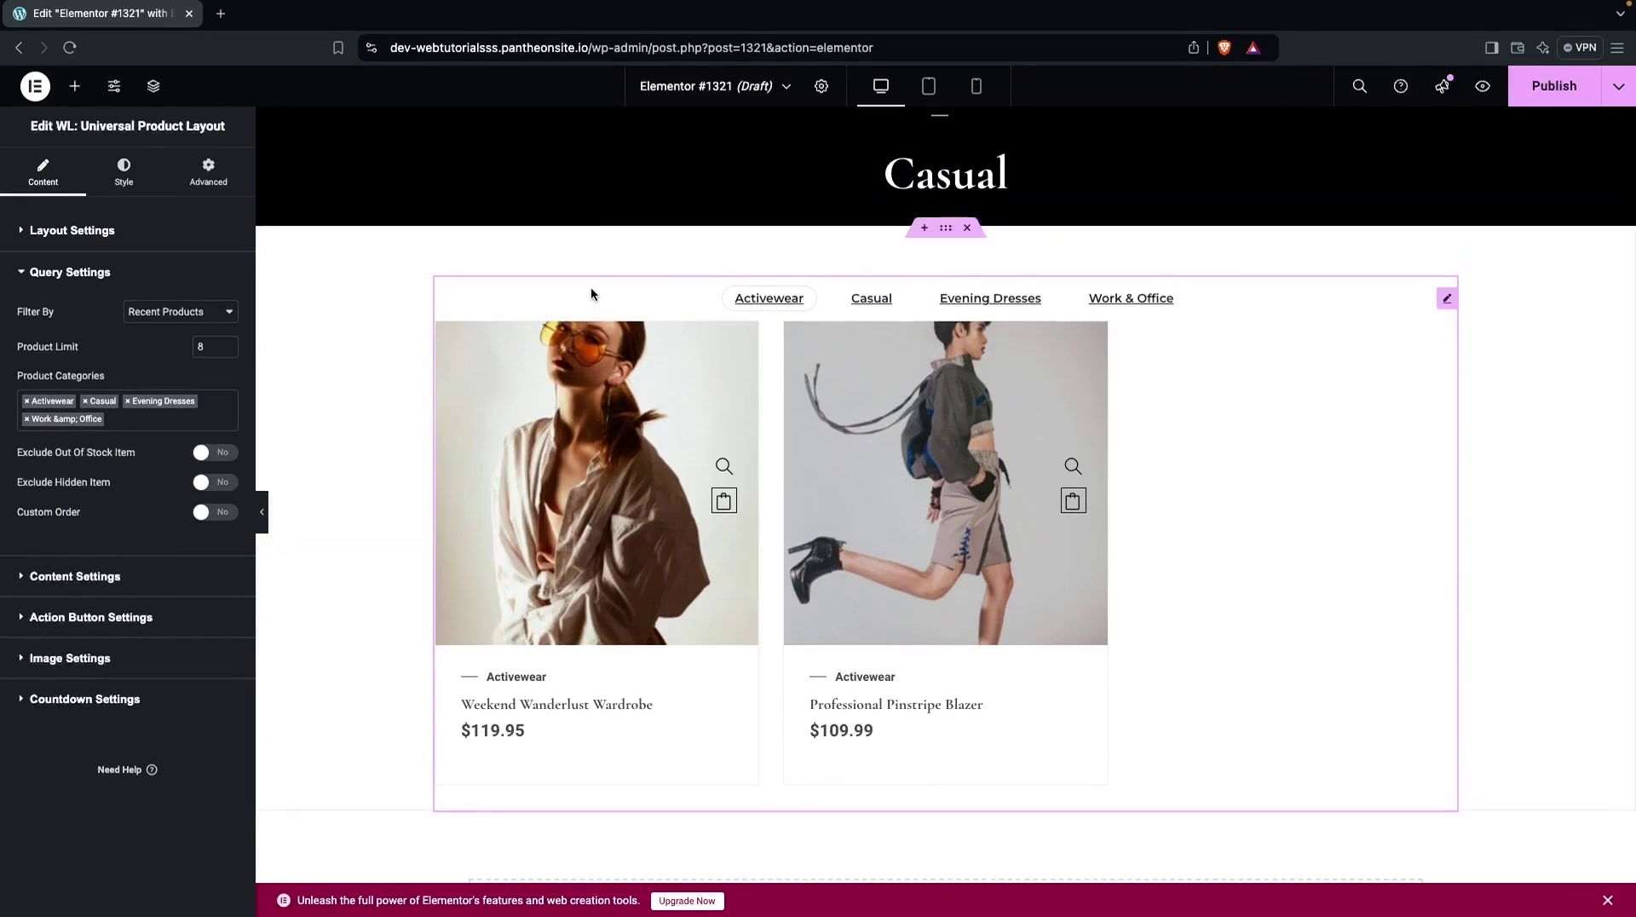
click(871, 305)
click(988, 300)
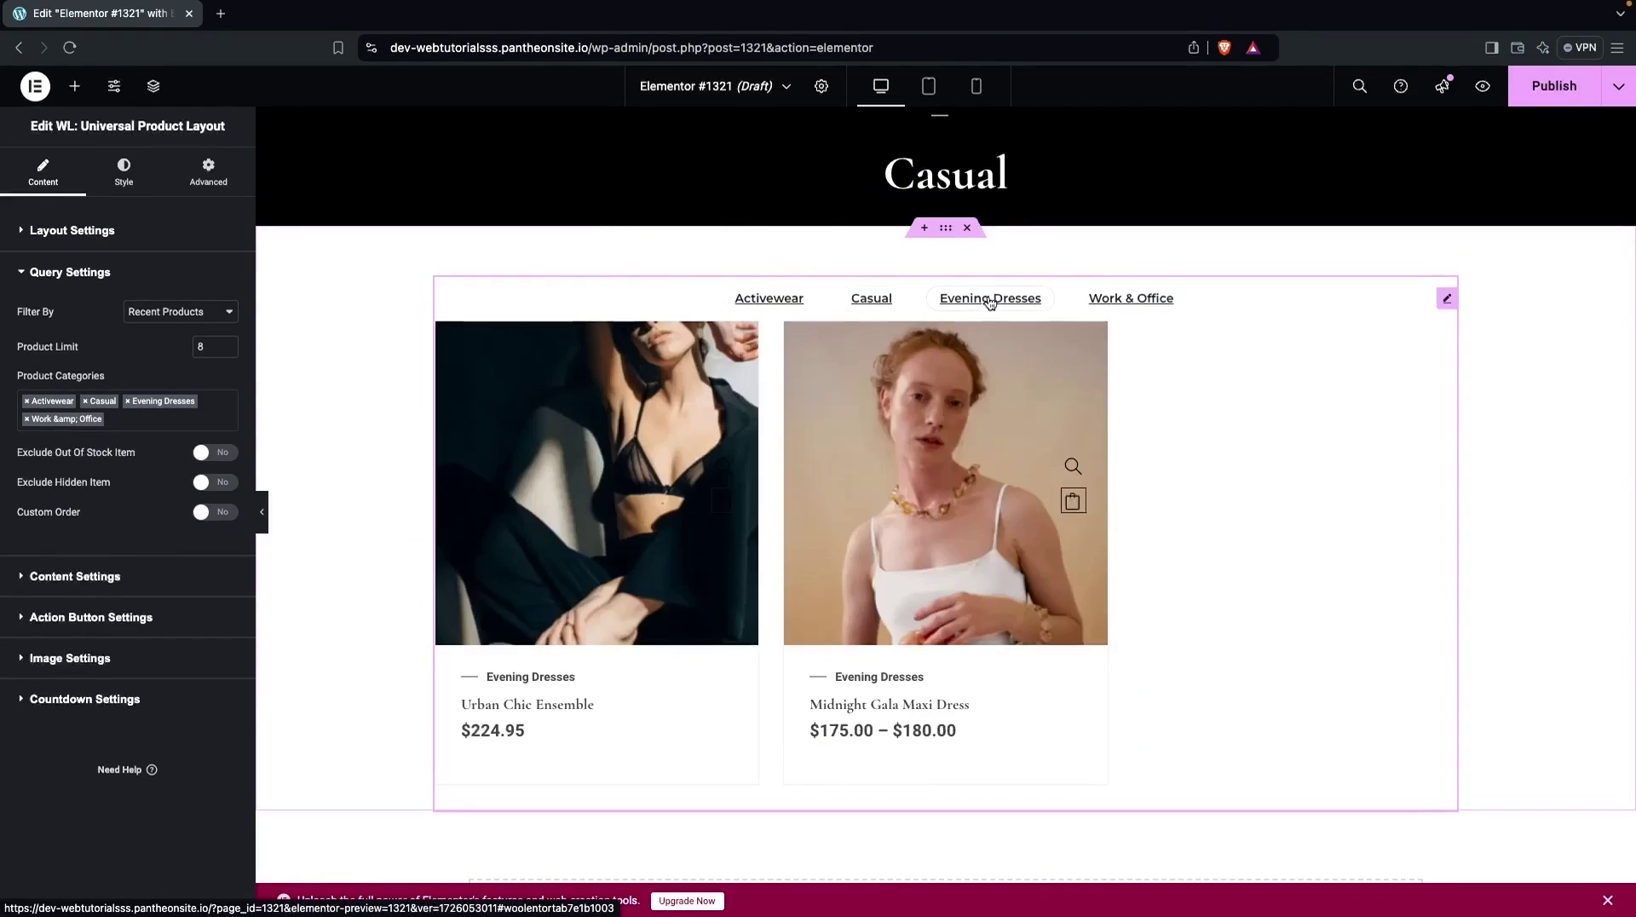
click(1132, 304)
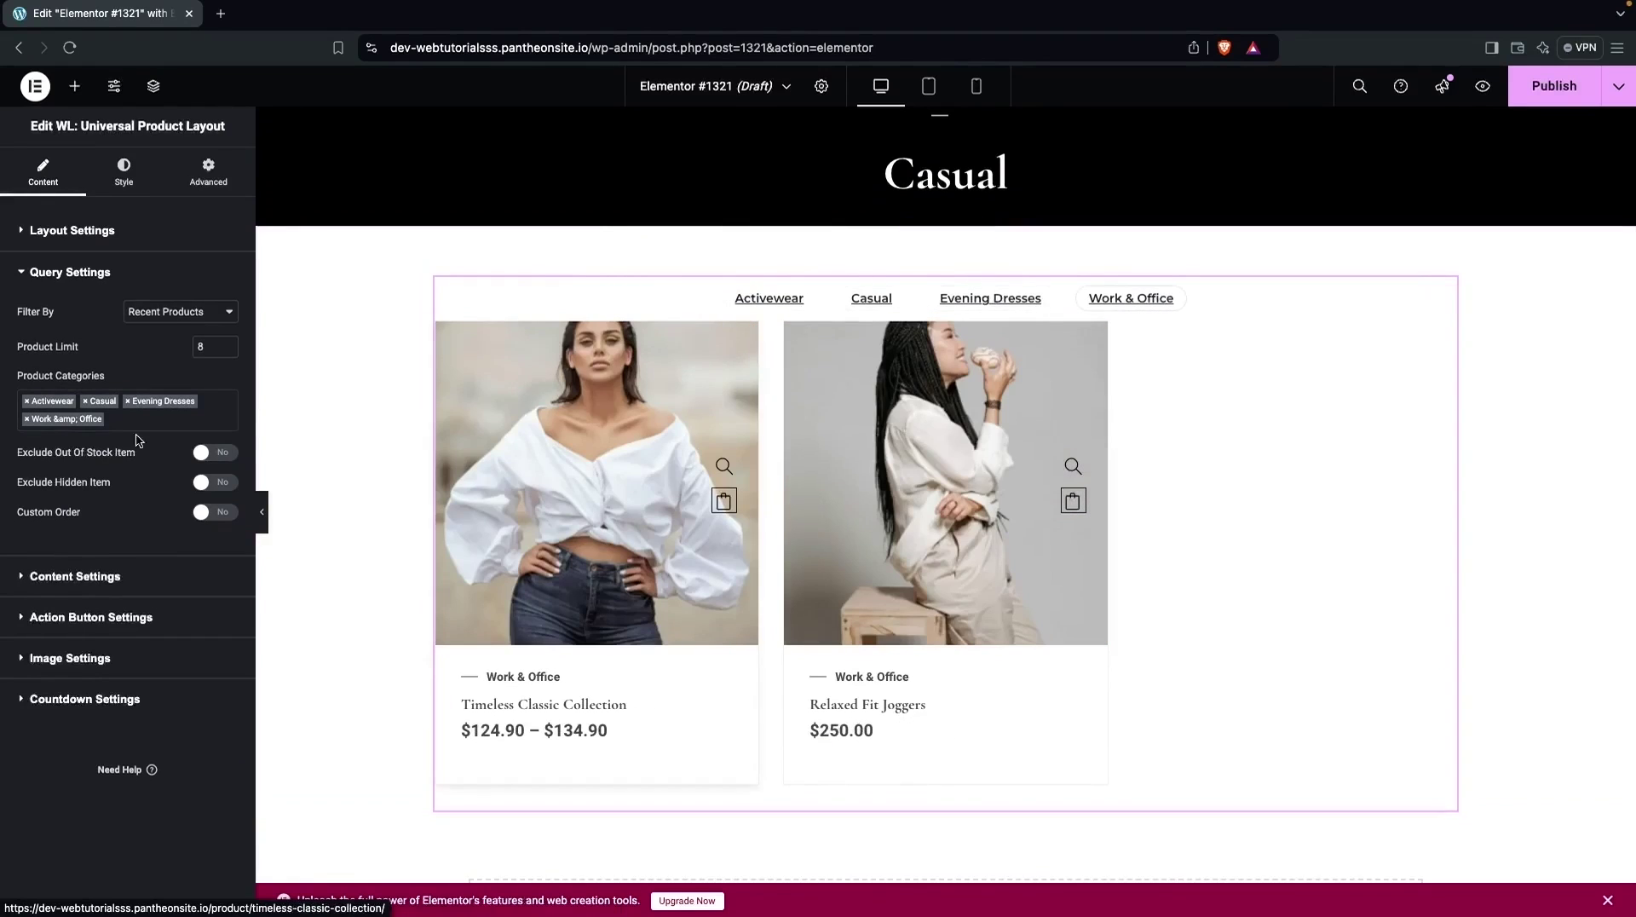
click(27, 402)
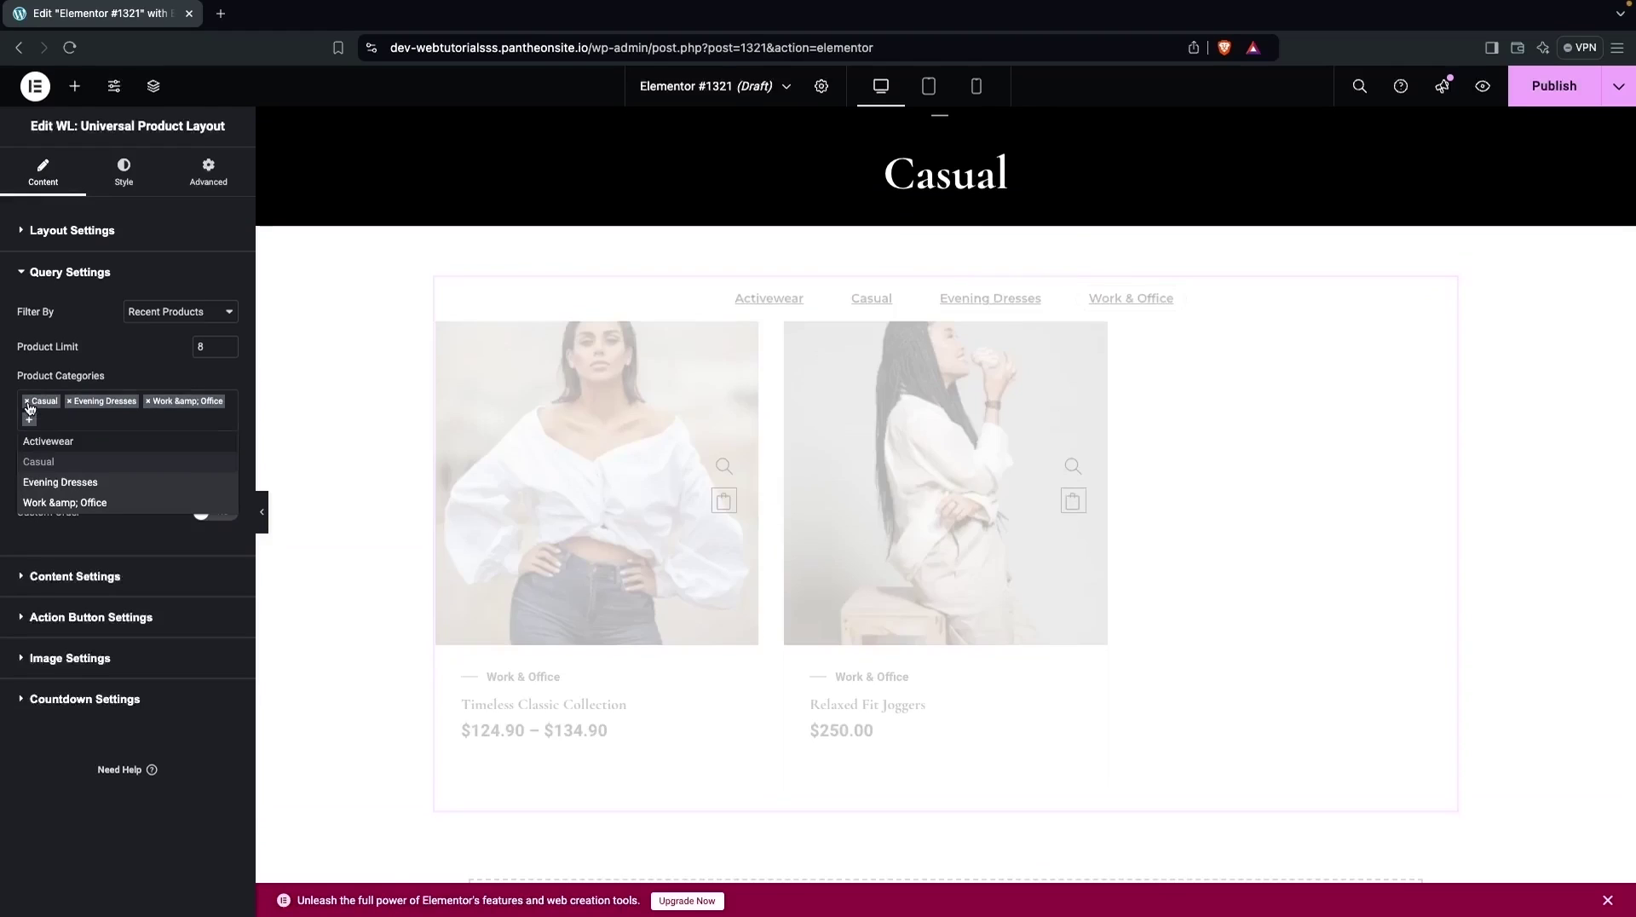
click(28, 402)
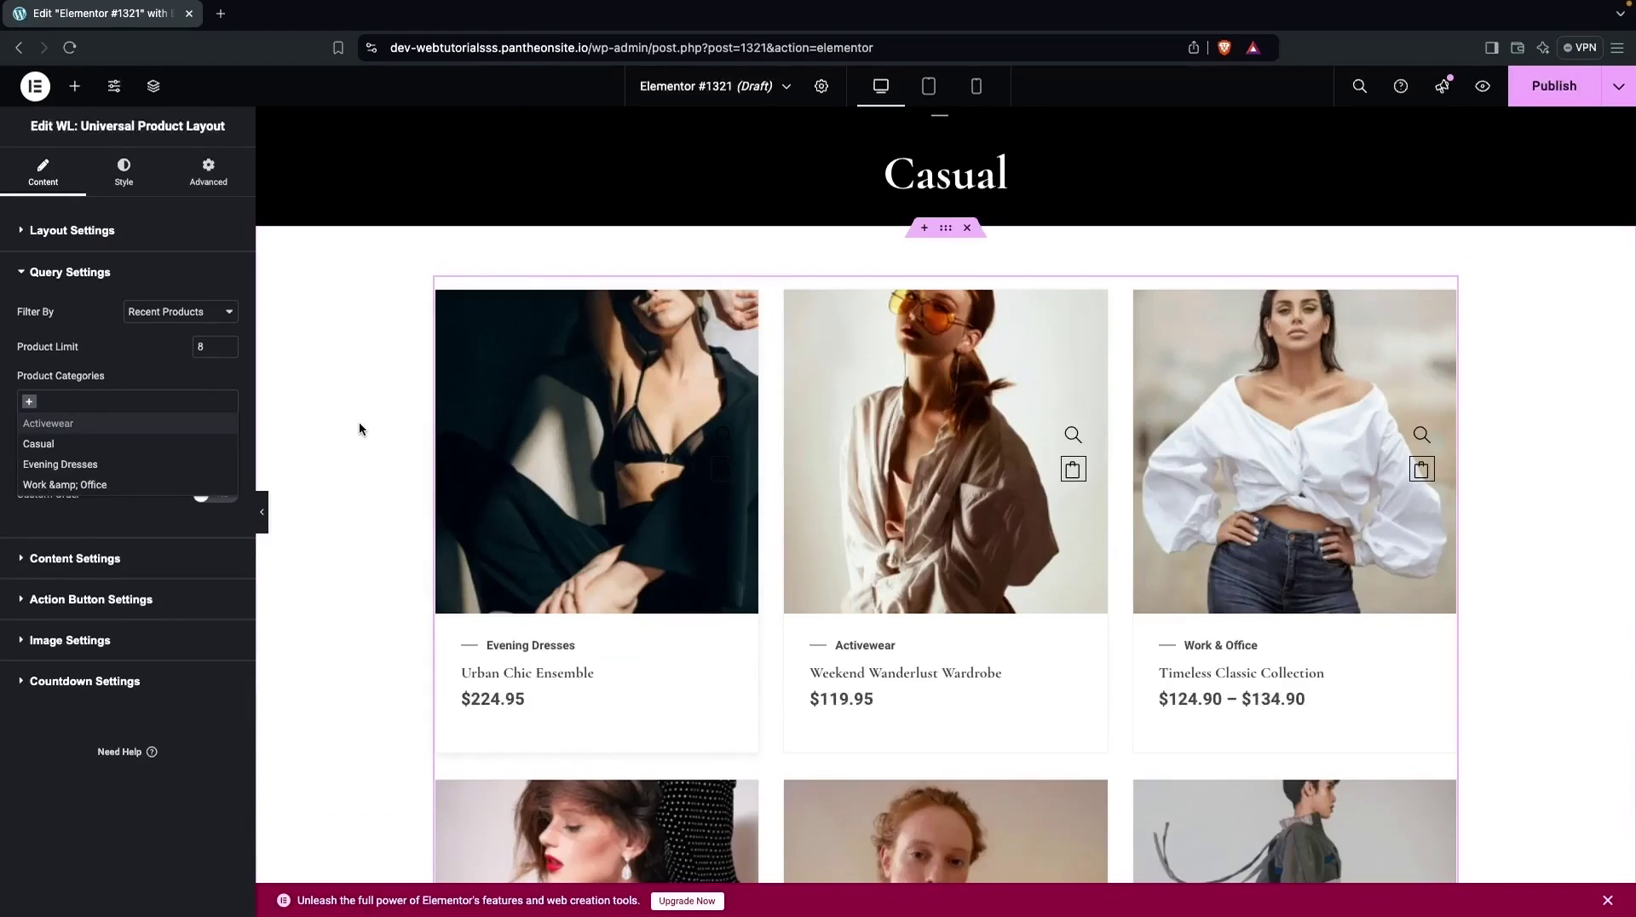
click(164, 376)
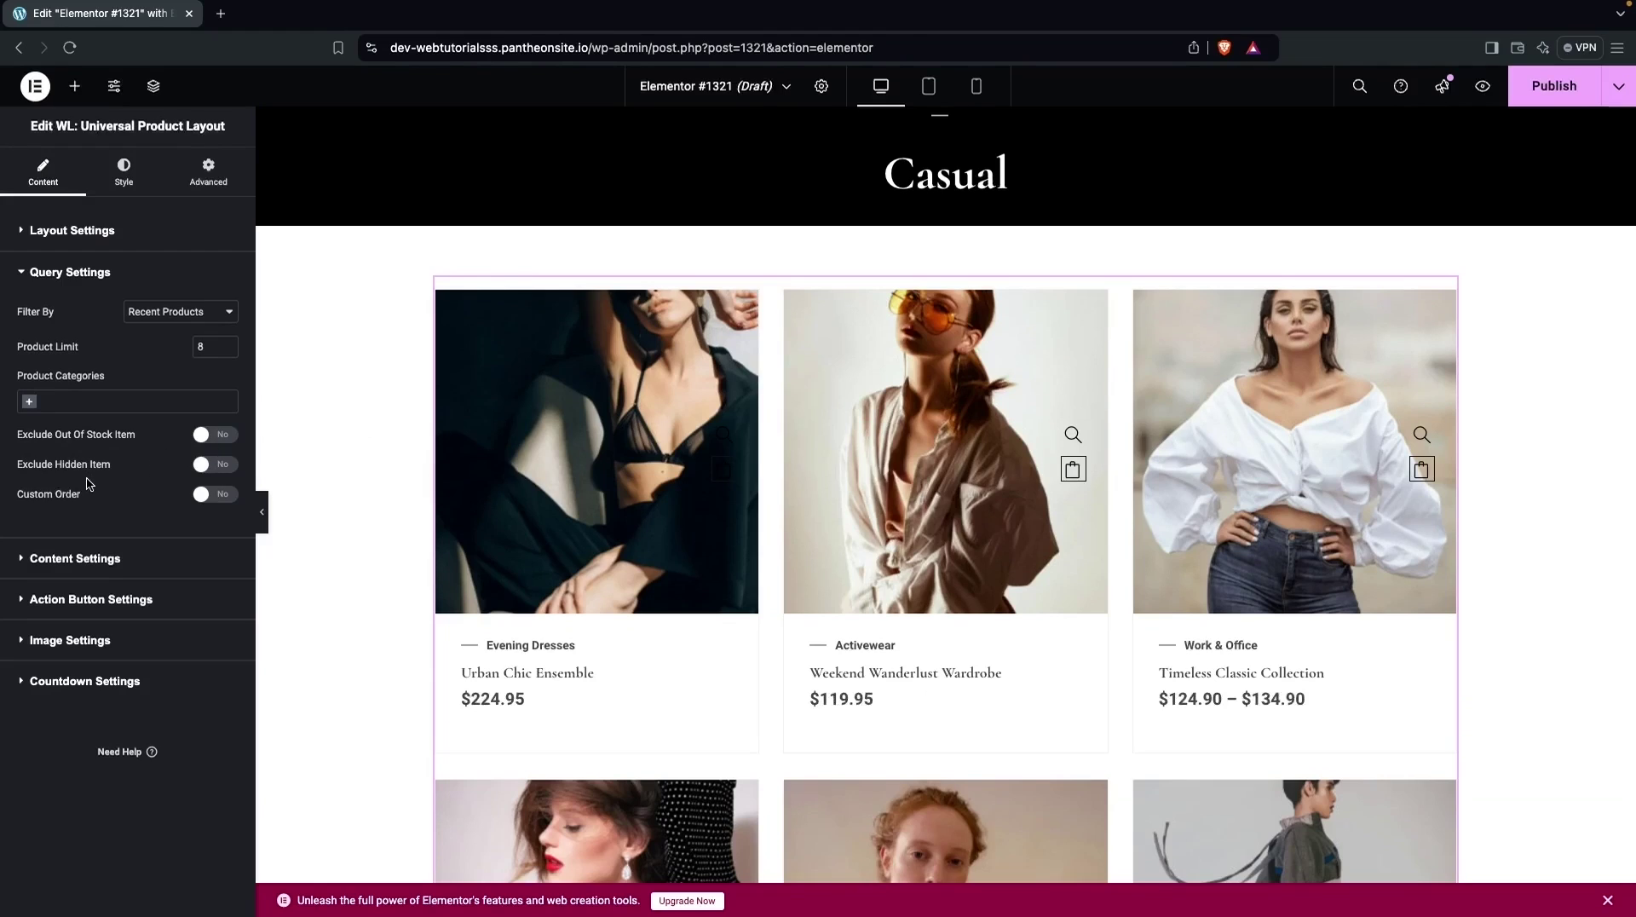
click(94, 558)
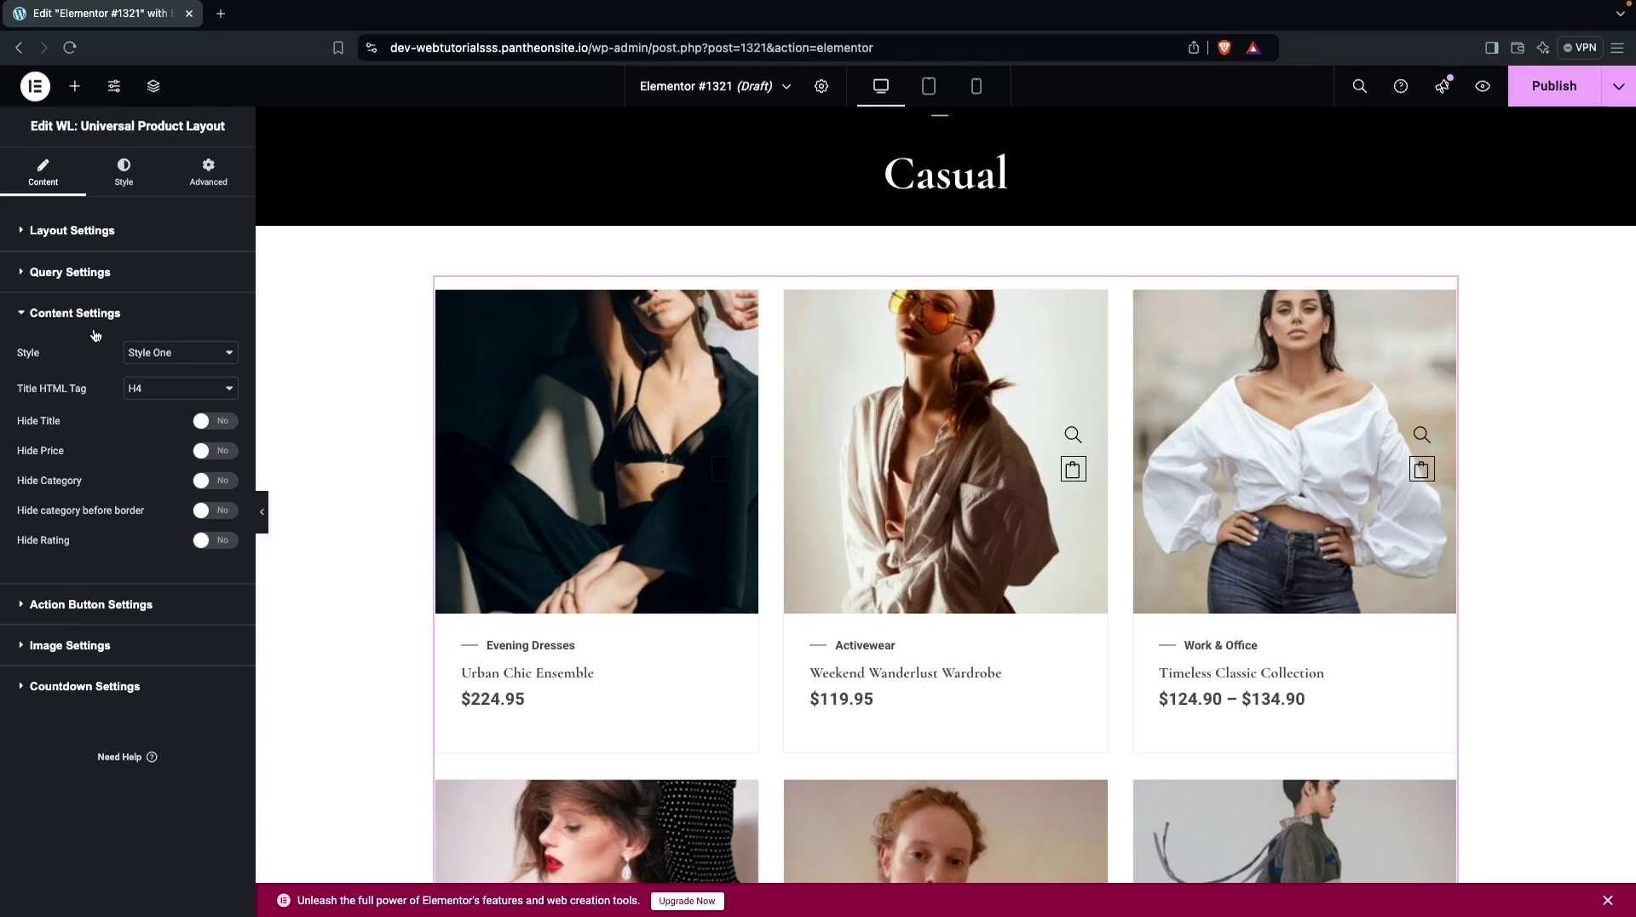
- Try card Styles Two and Three, settle on Style Four, and keep Title HTML Tag at H4
click(166, 352)
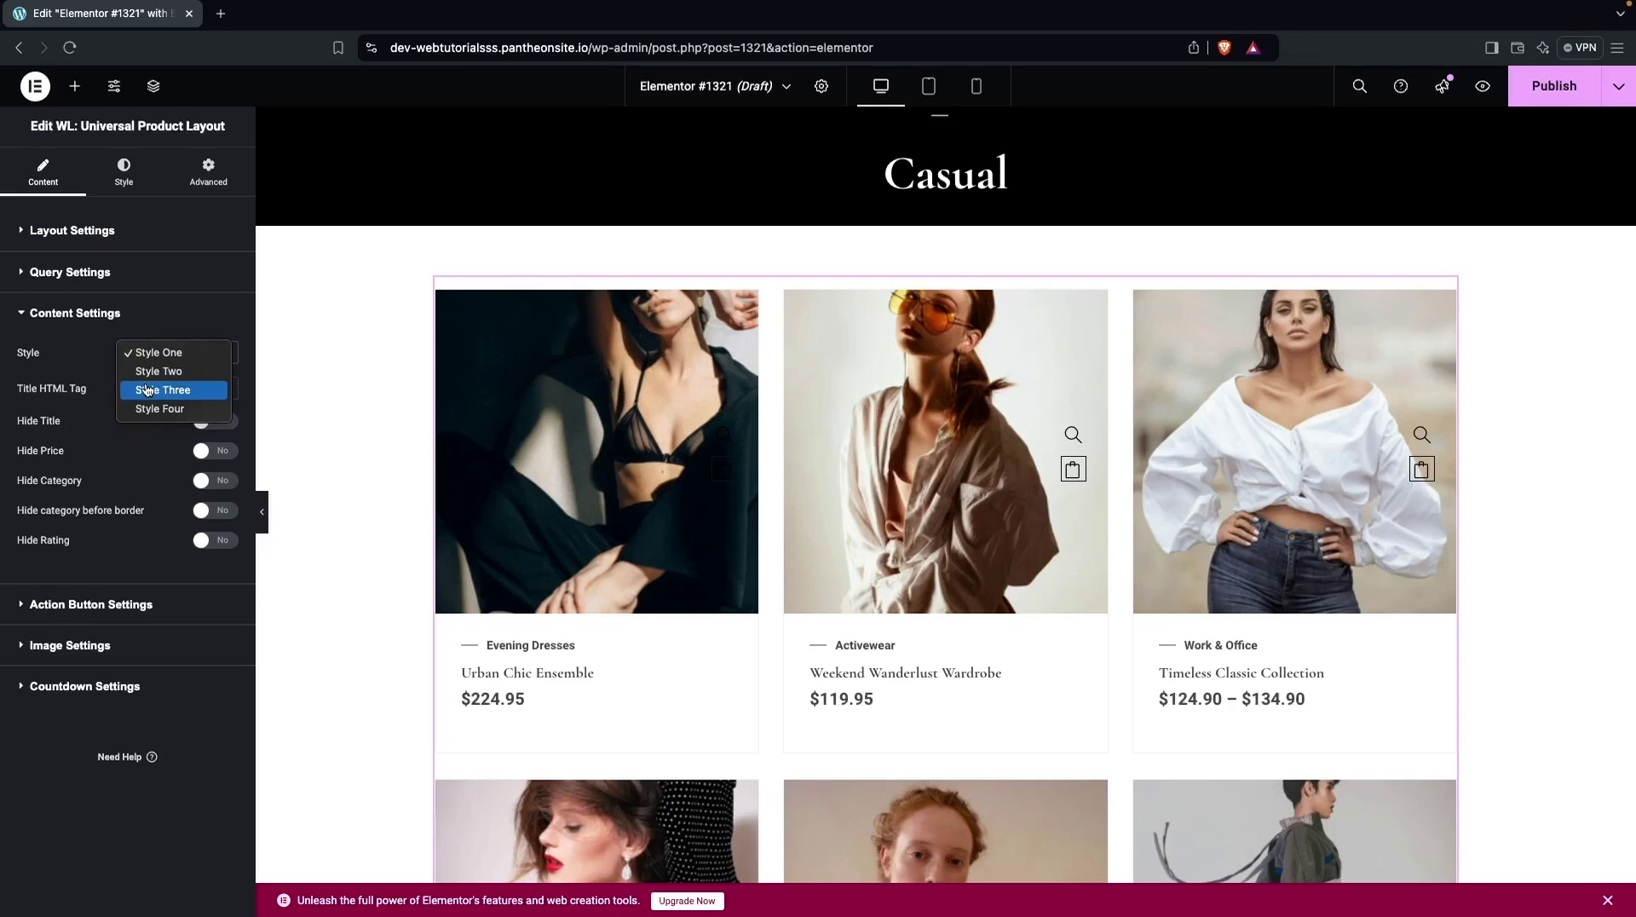
click(173, 370)
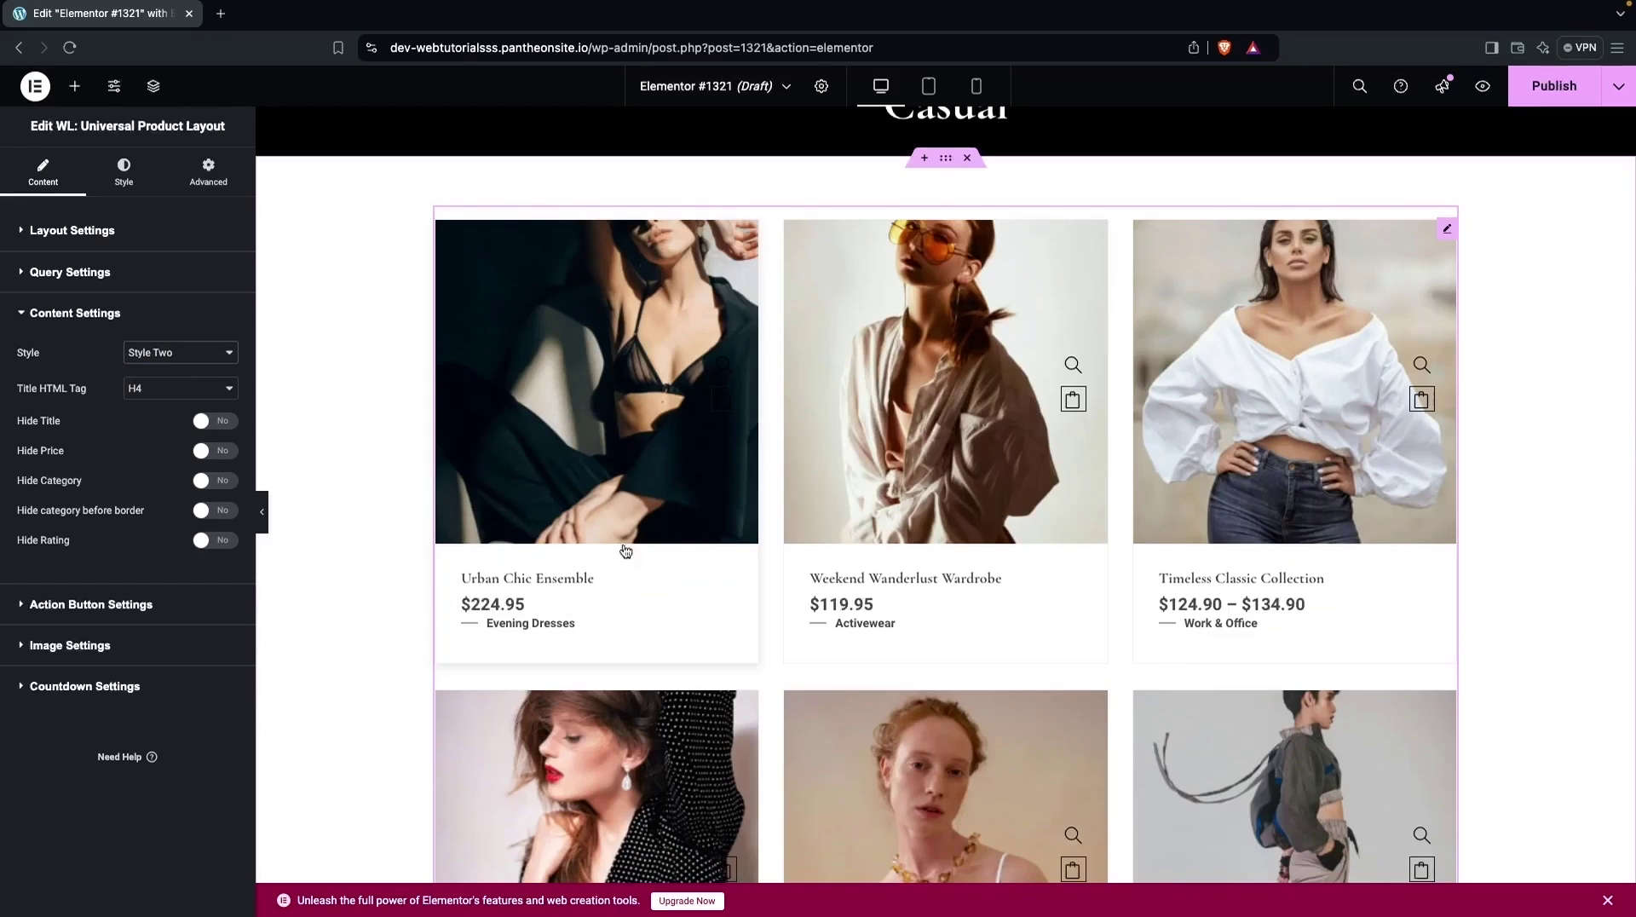
click(181, 353)
click(175, 371)
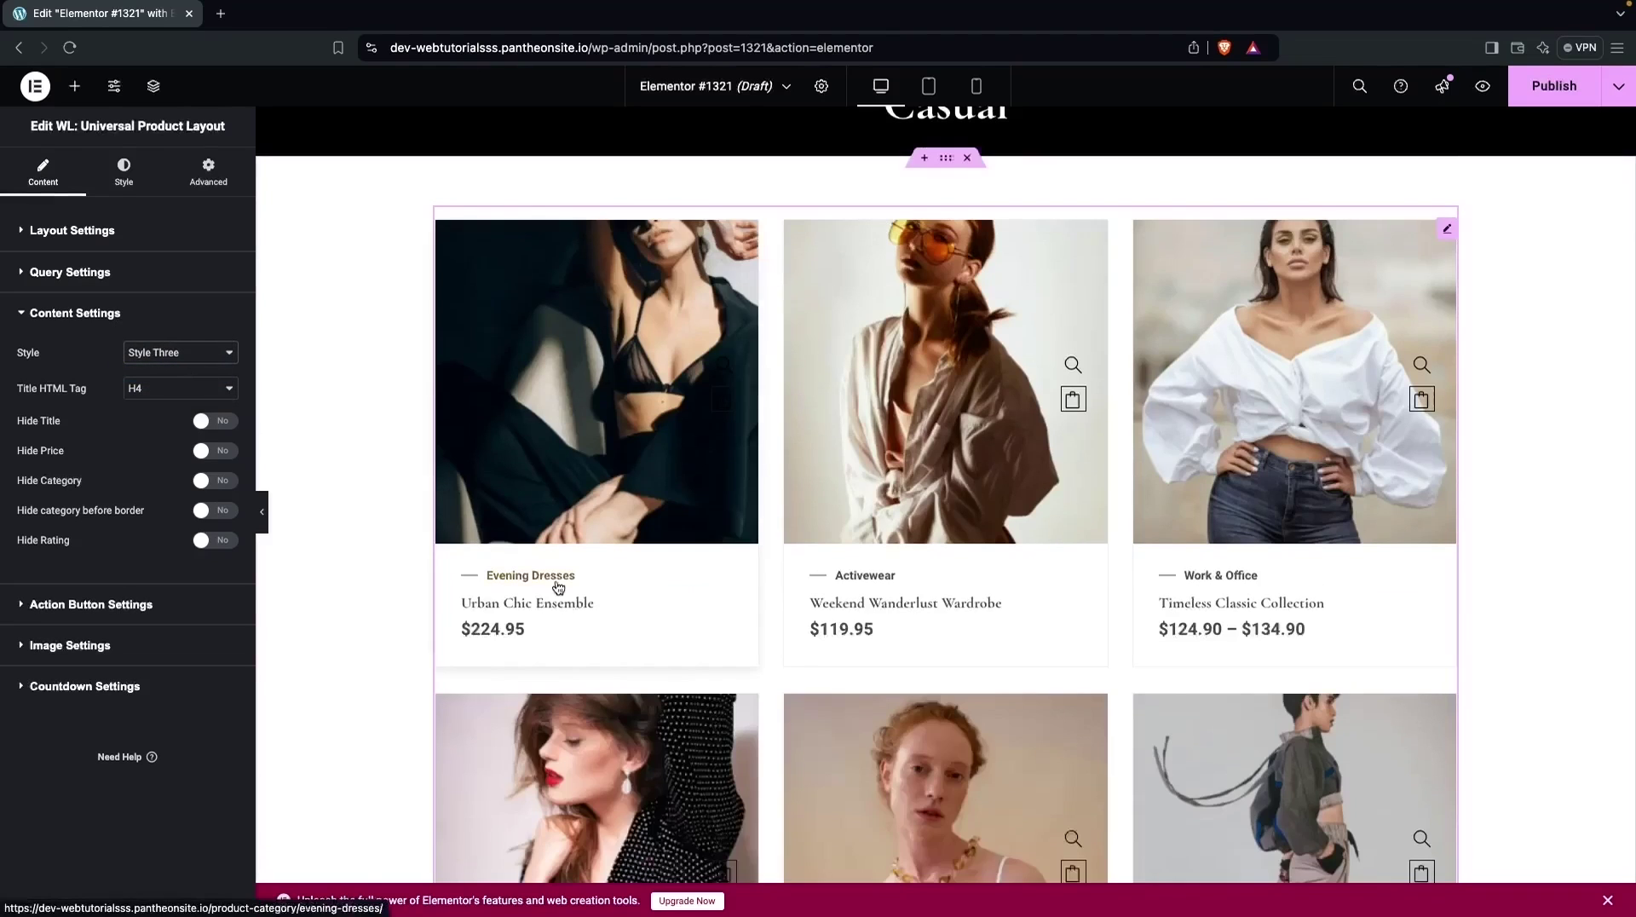
click(181, 353)
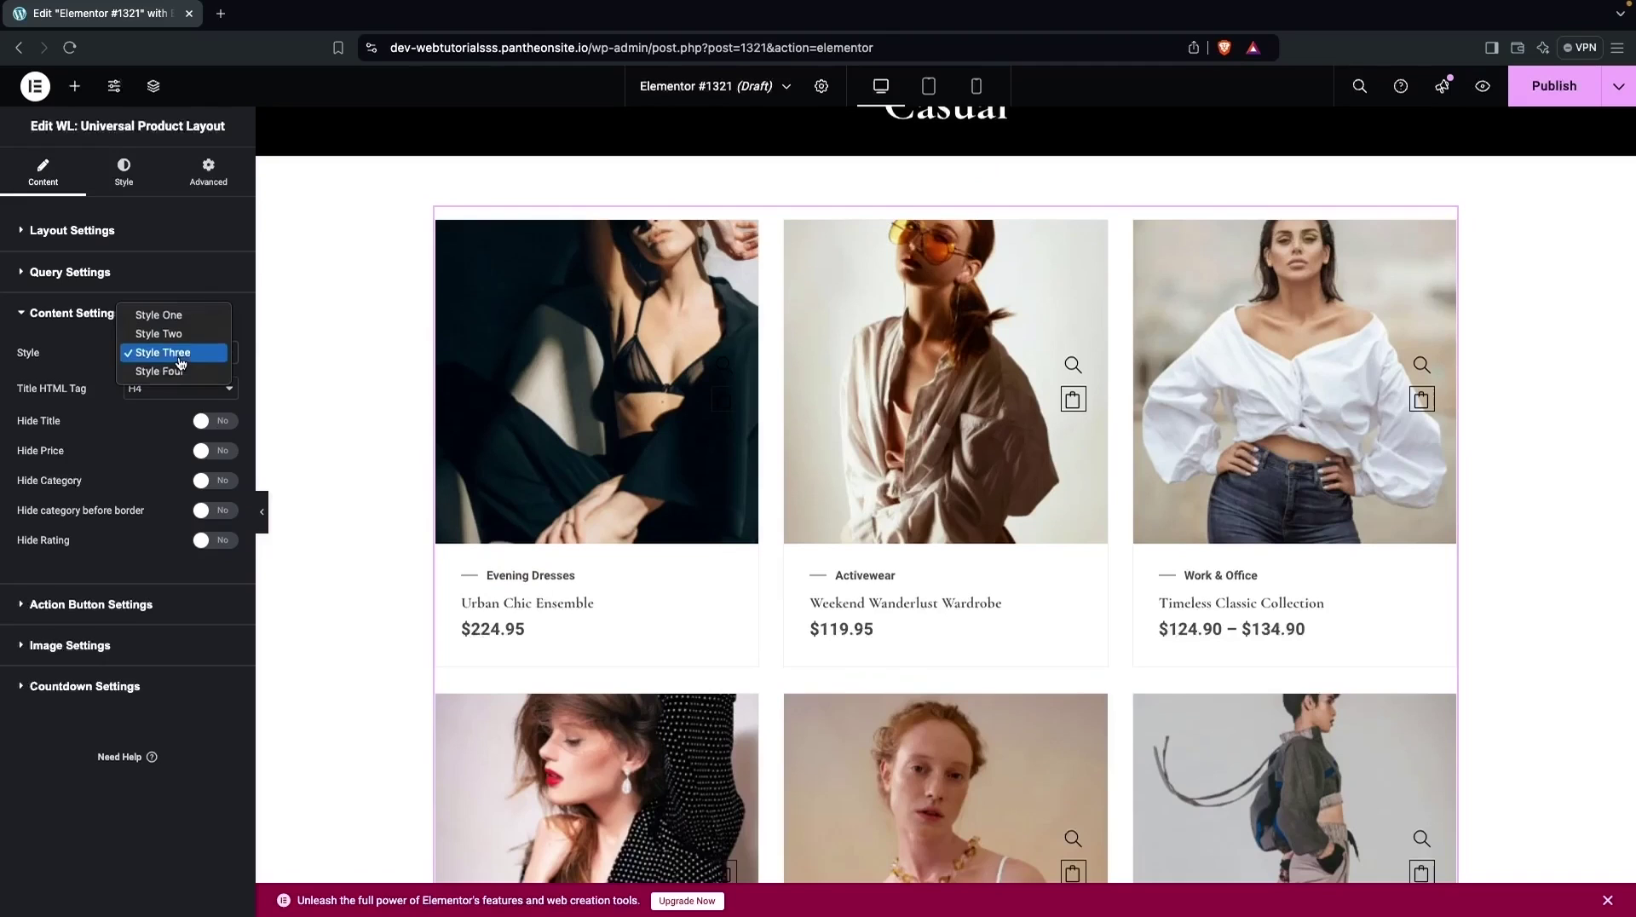
click(173, 372)
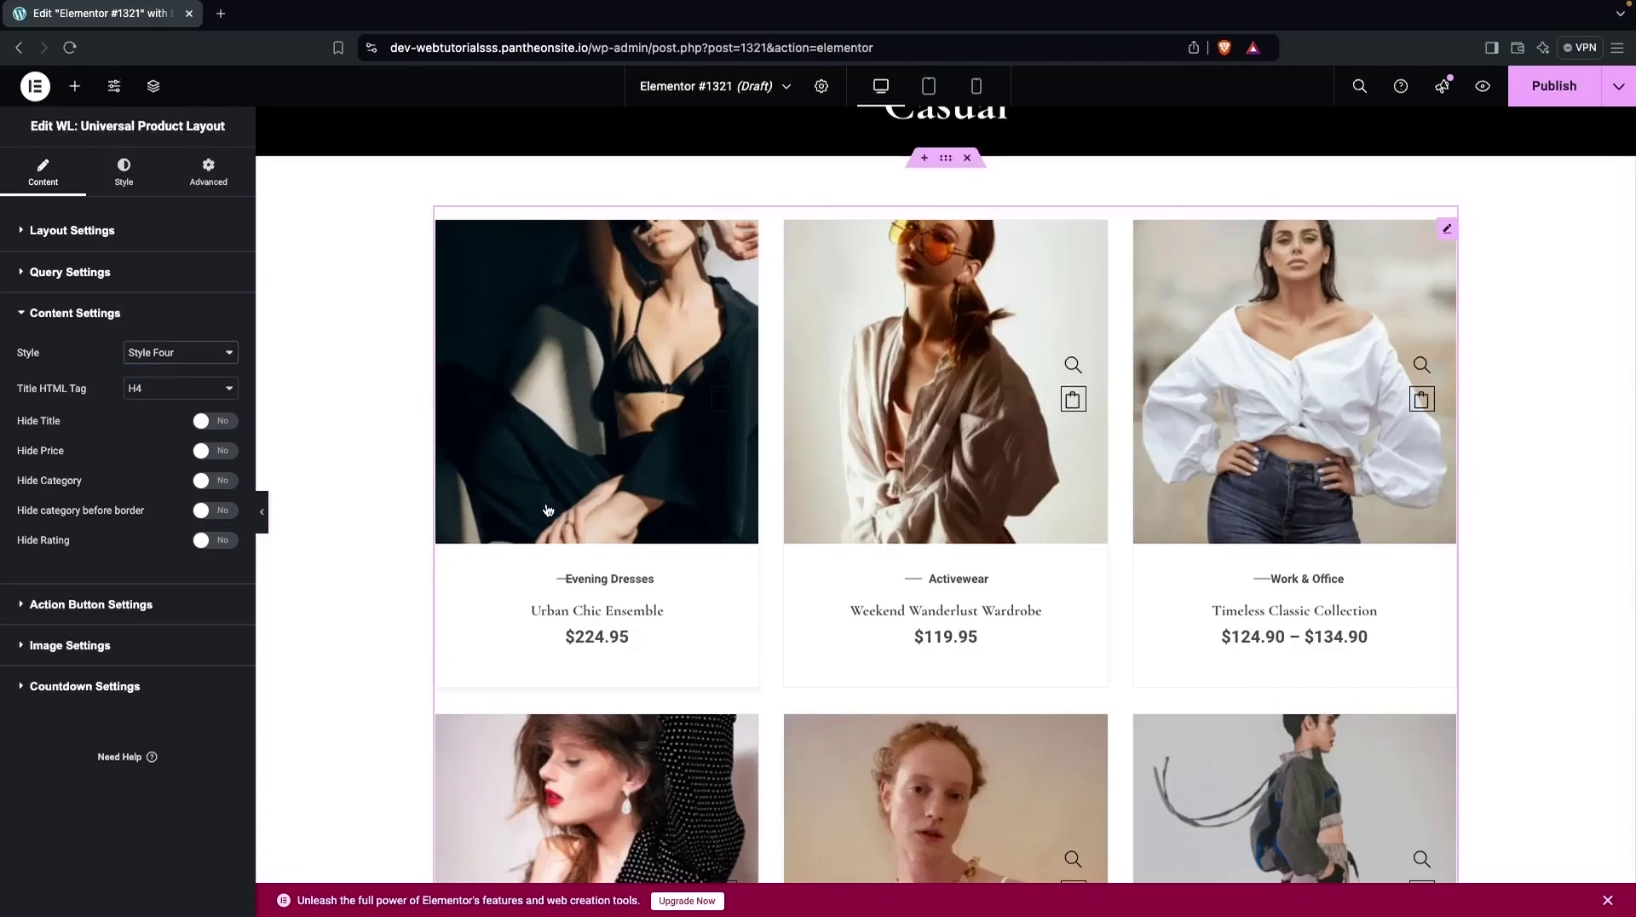
scroll(764, 770, down, 1)
scroll(763, 770, up, 2)
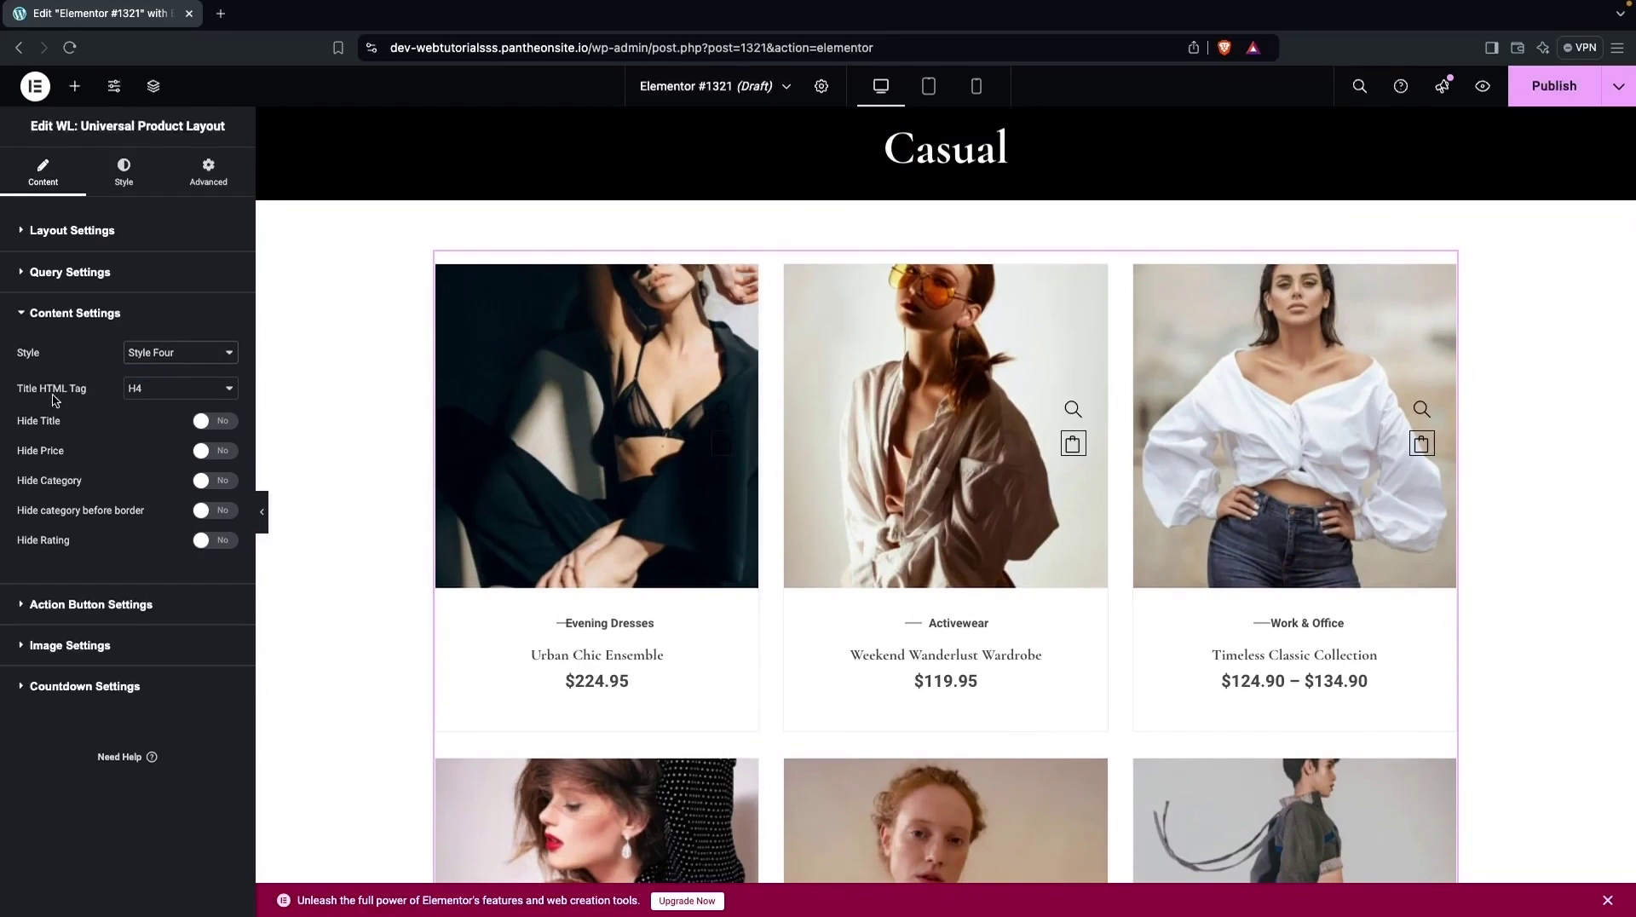
click(128, 389)
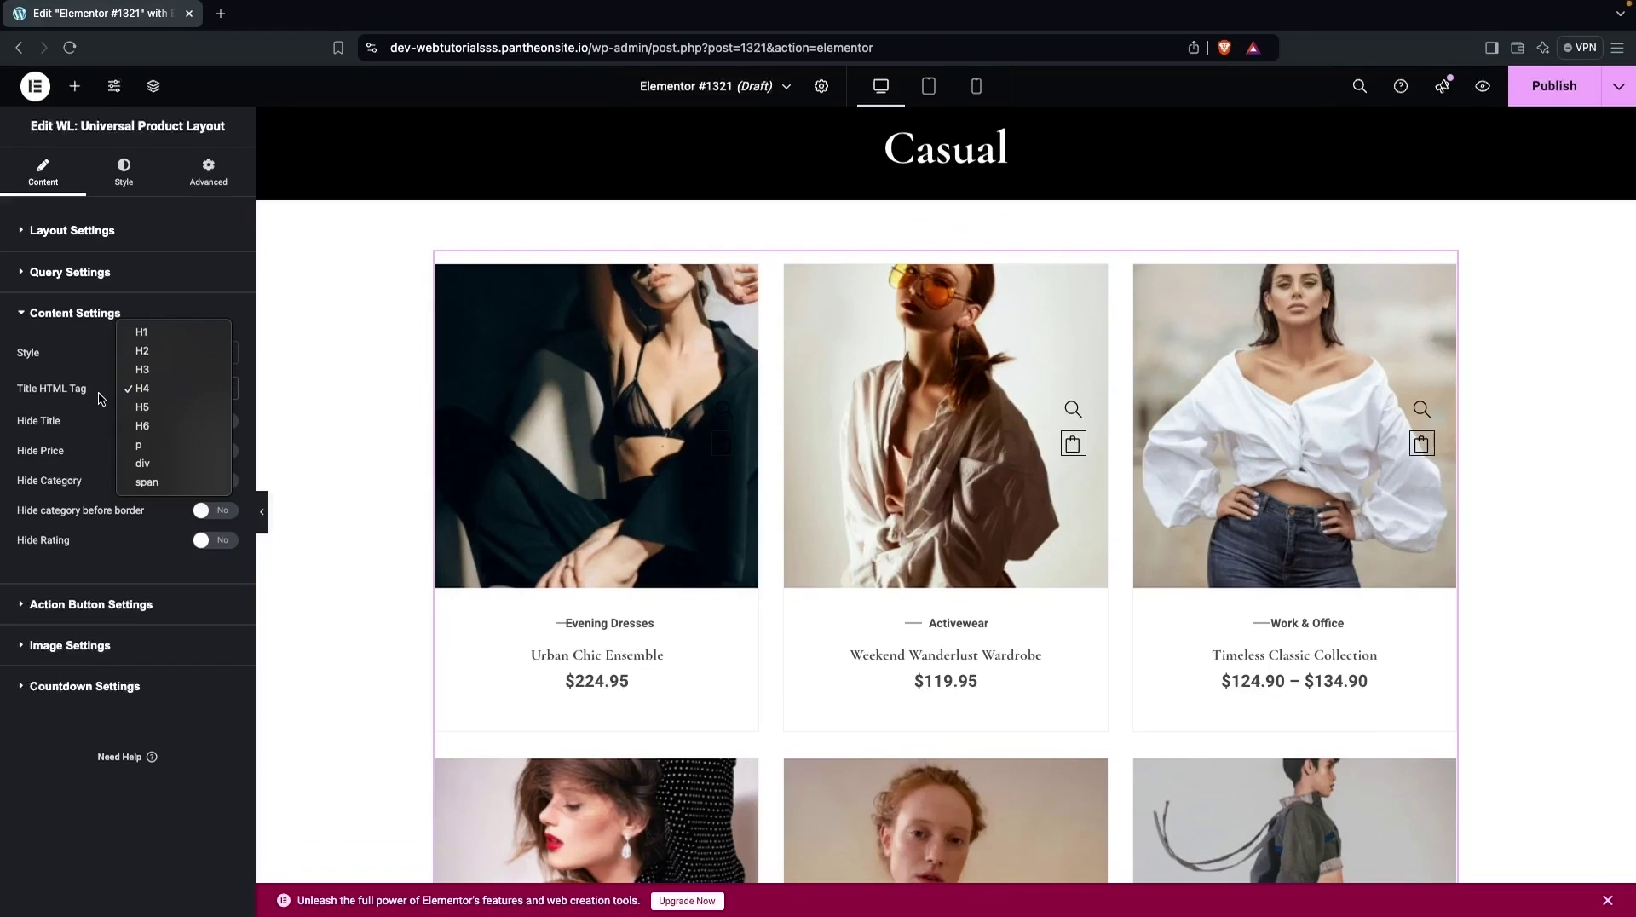
click(99, 399)
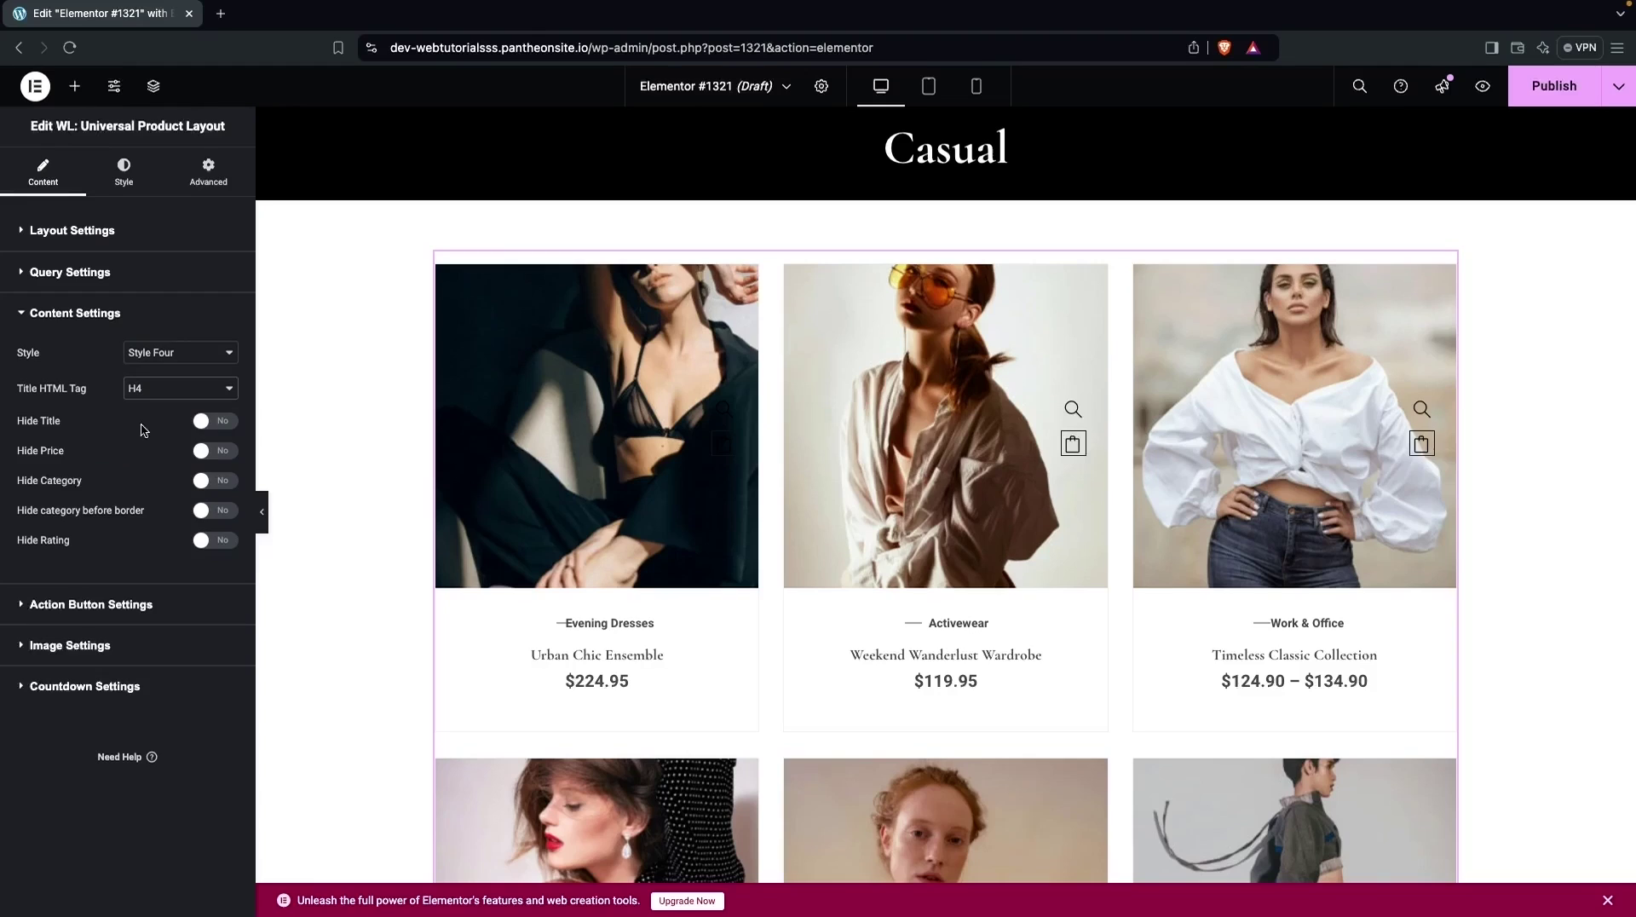
- Leave Hide Title off, switch Hide category before border to Yes, and expand Action Button Settings
click(217, 423)
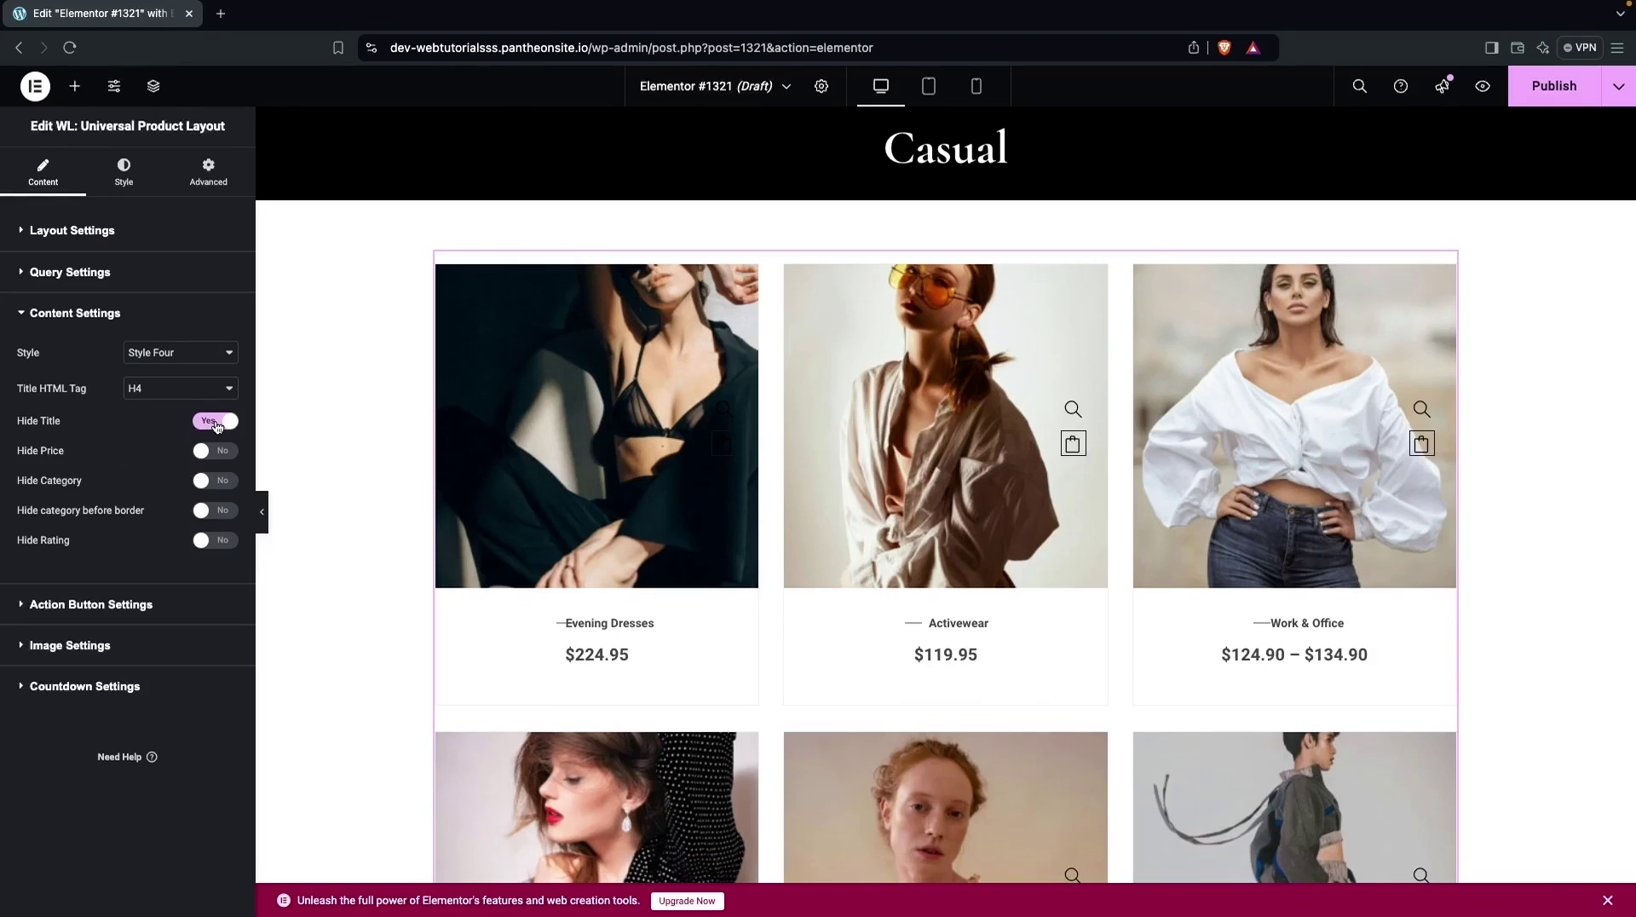
click(217, 423)
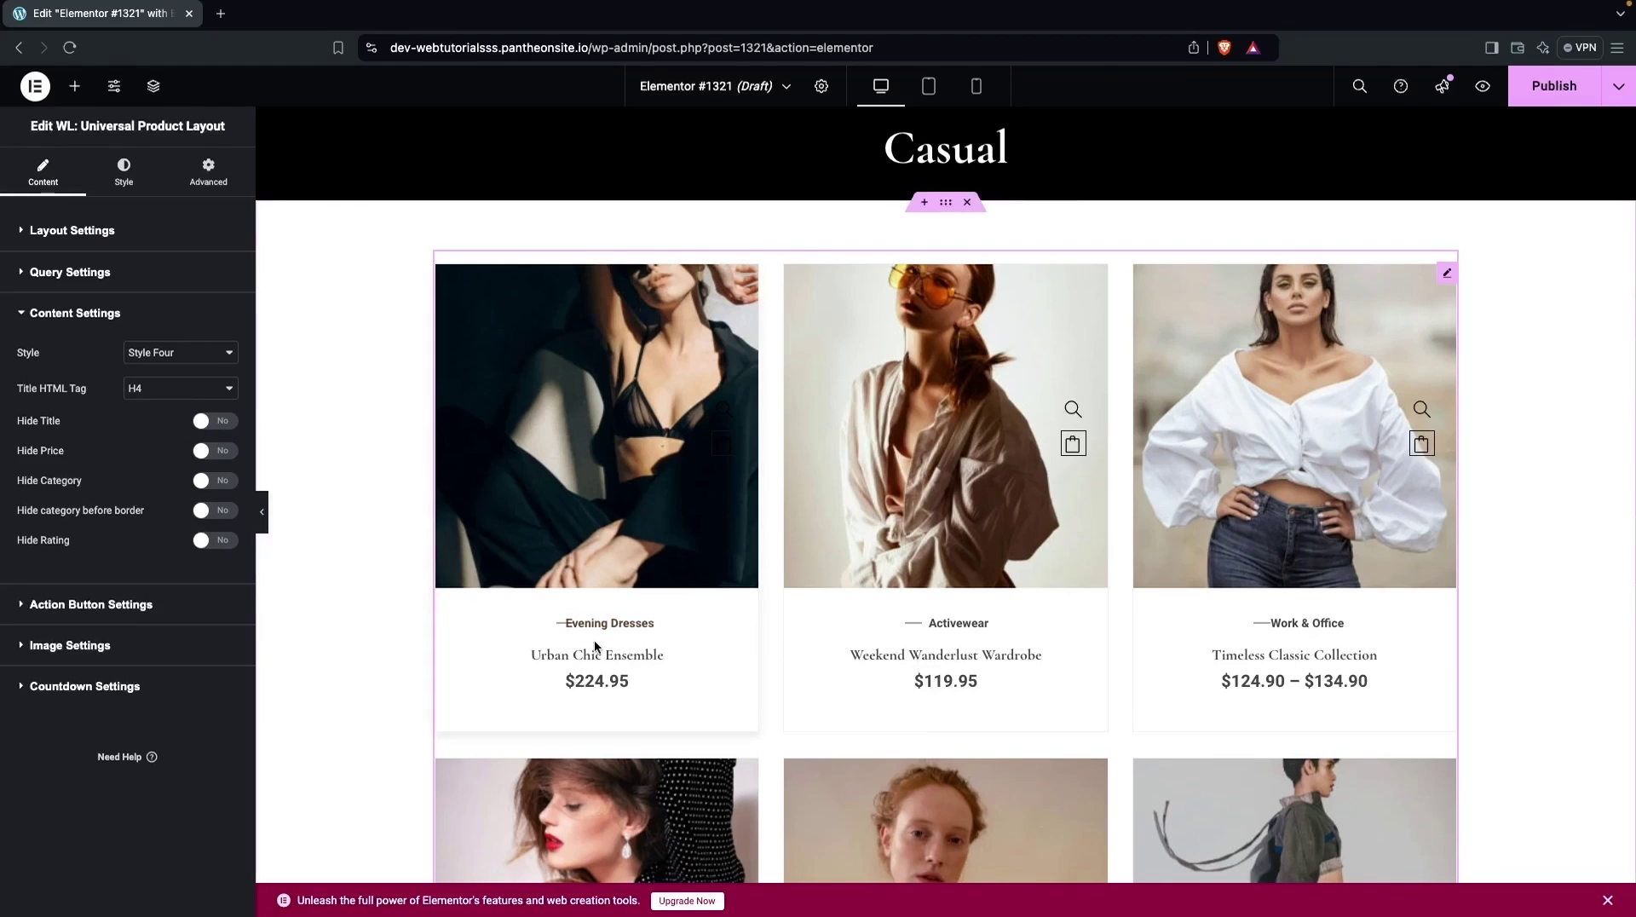
scroll(670, 694, down, 4)
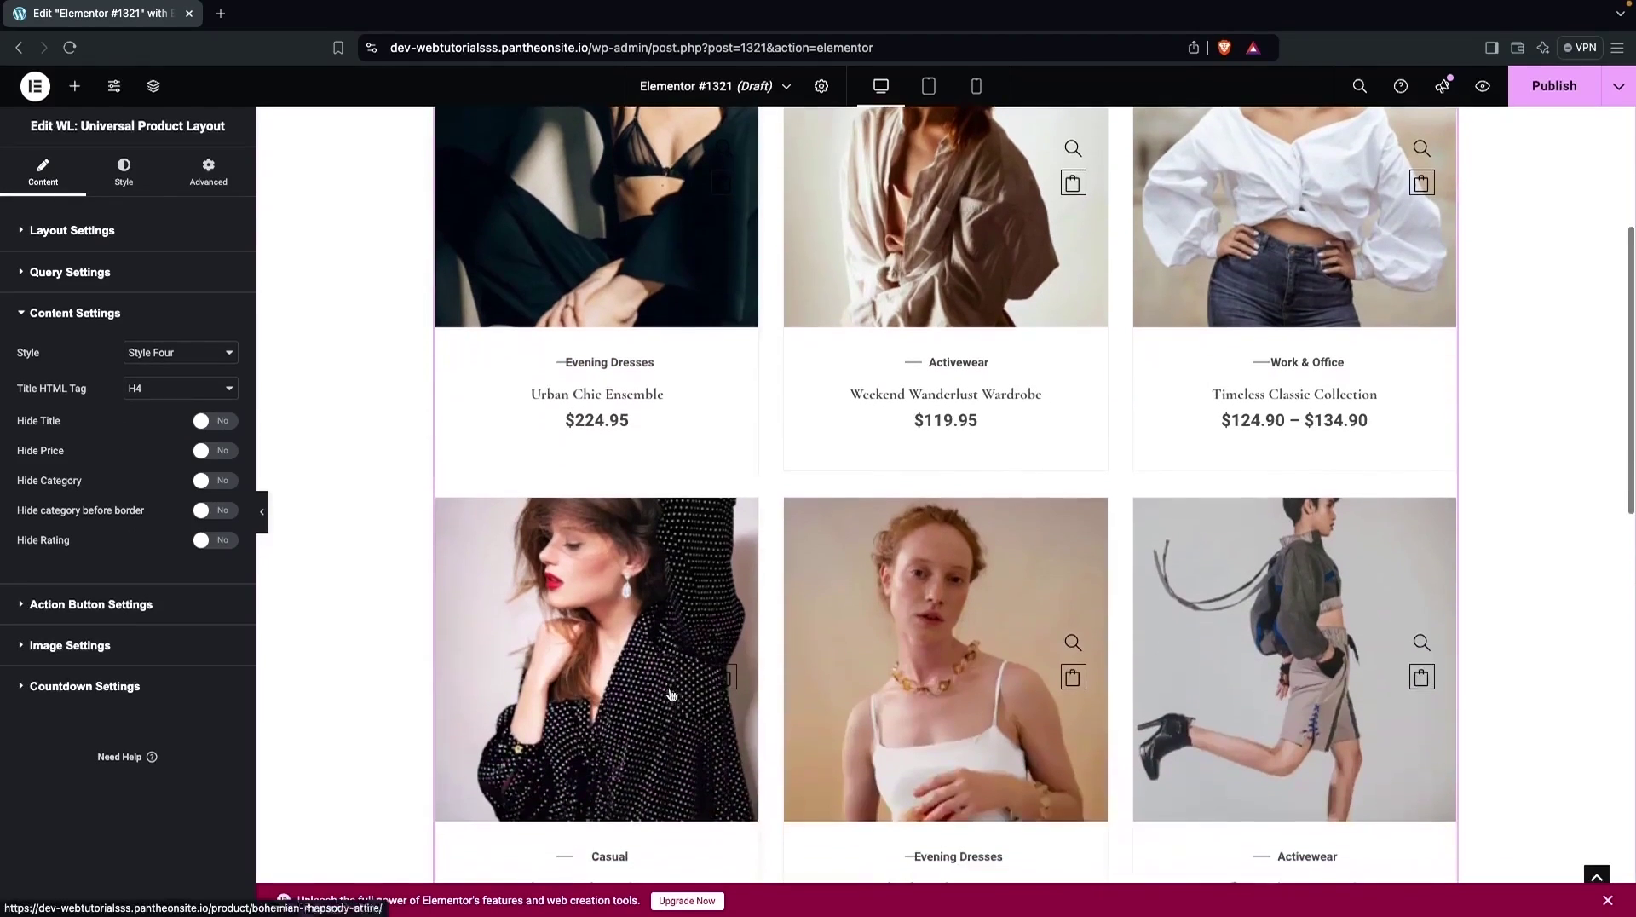
scroll(670, 694, up, 2)
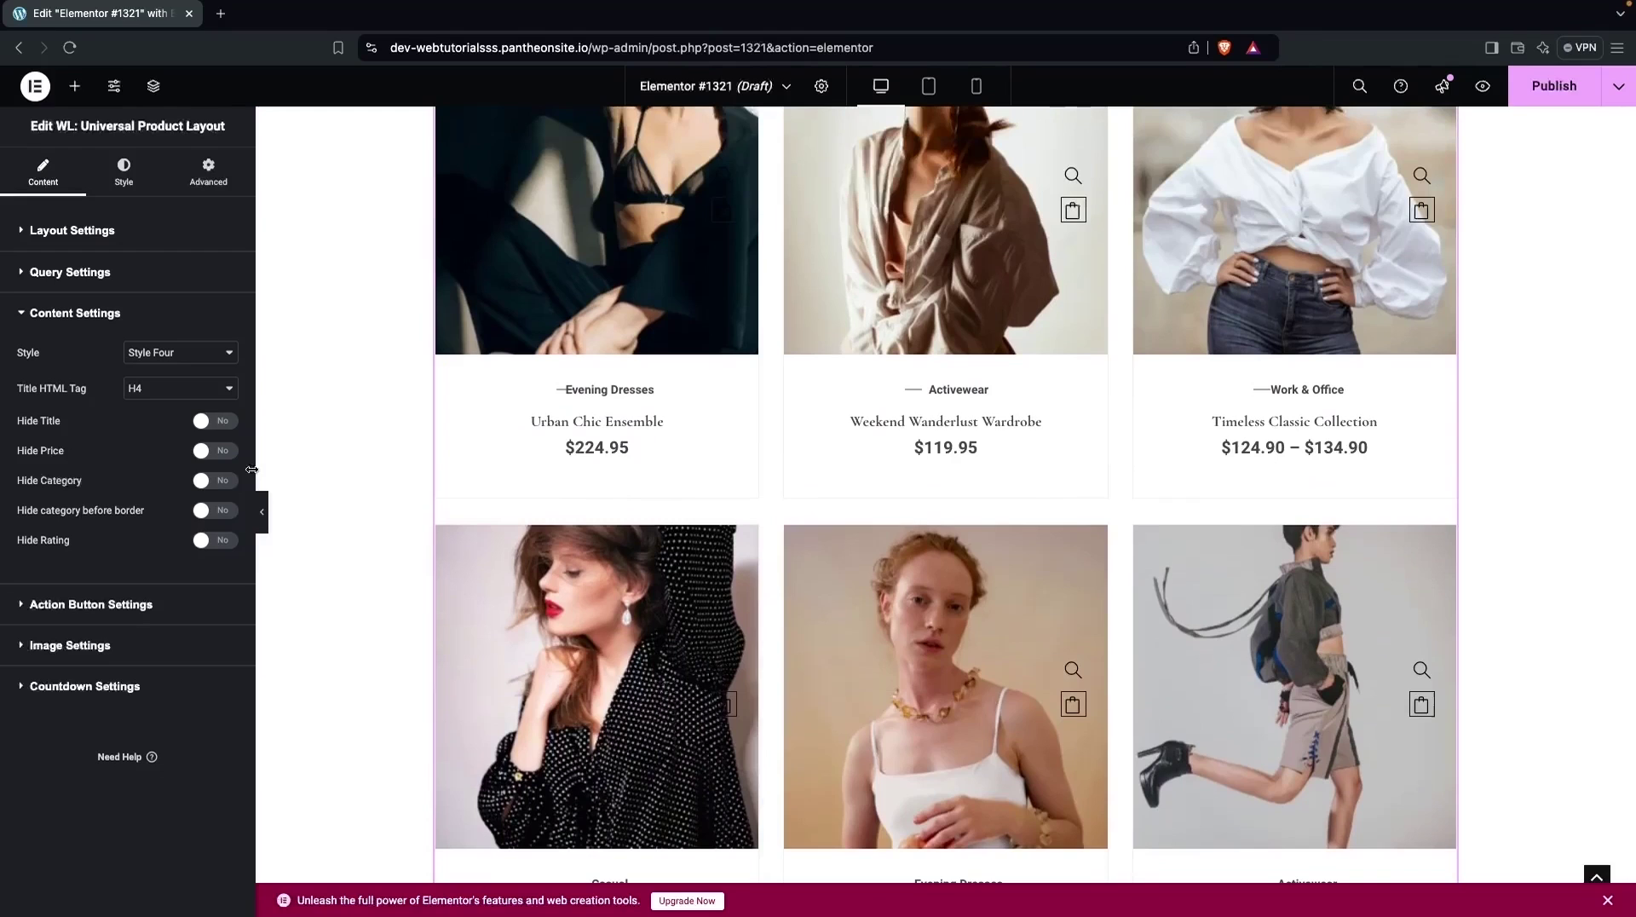
click(223, 511)
scroll(777, 533, down, 3)
scroll(777, 533, down, 5)
scroll(777, 533, up, 8)
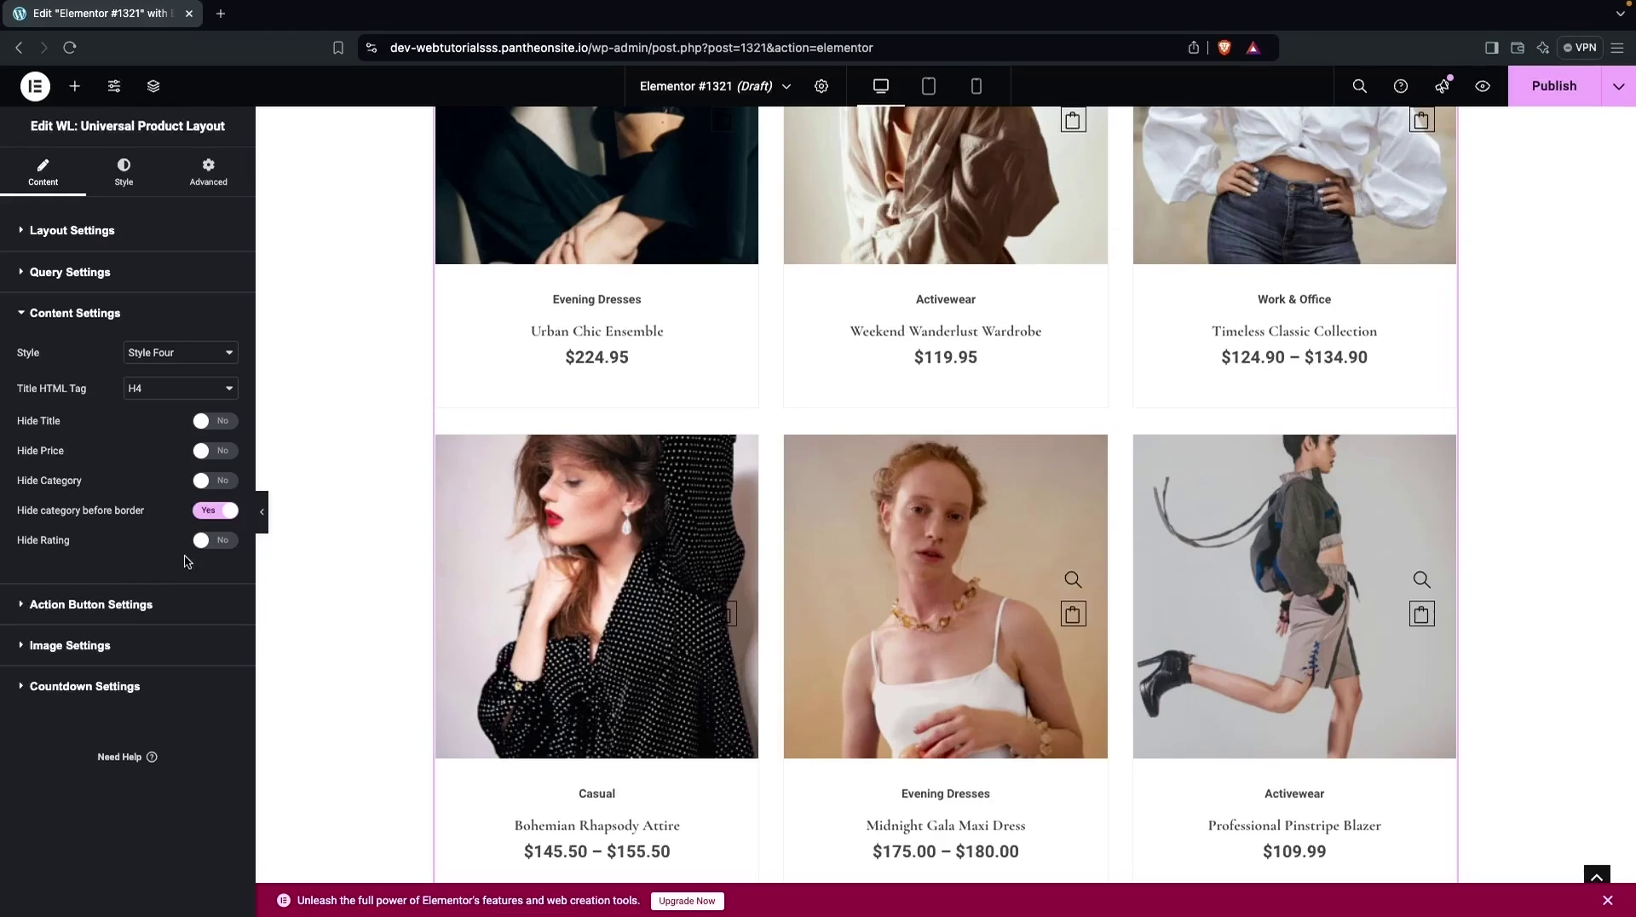
click(19, 606)
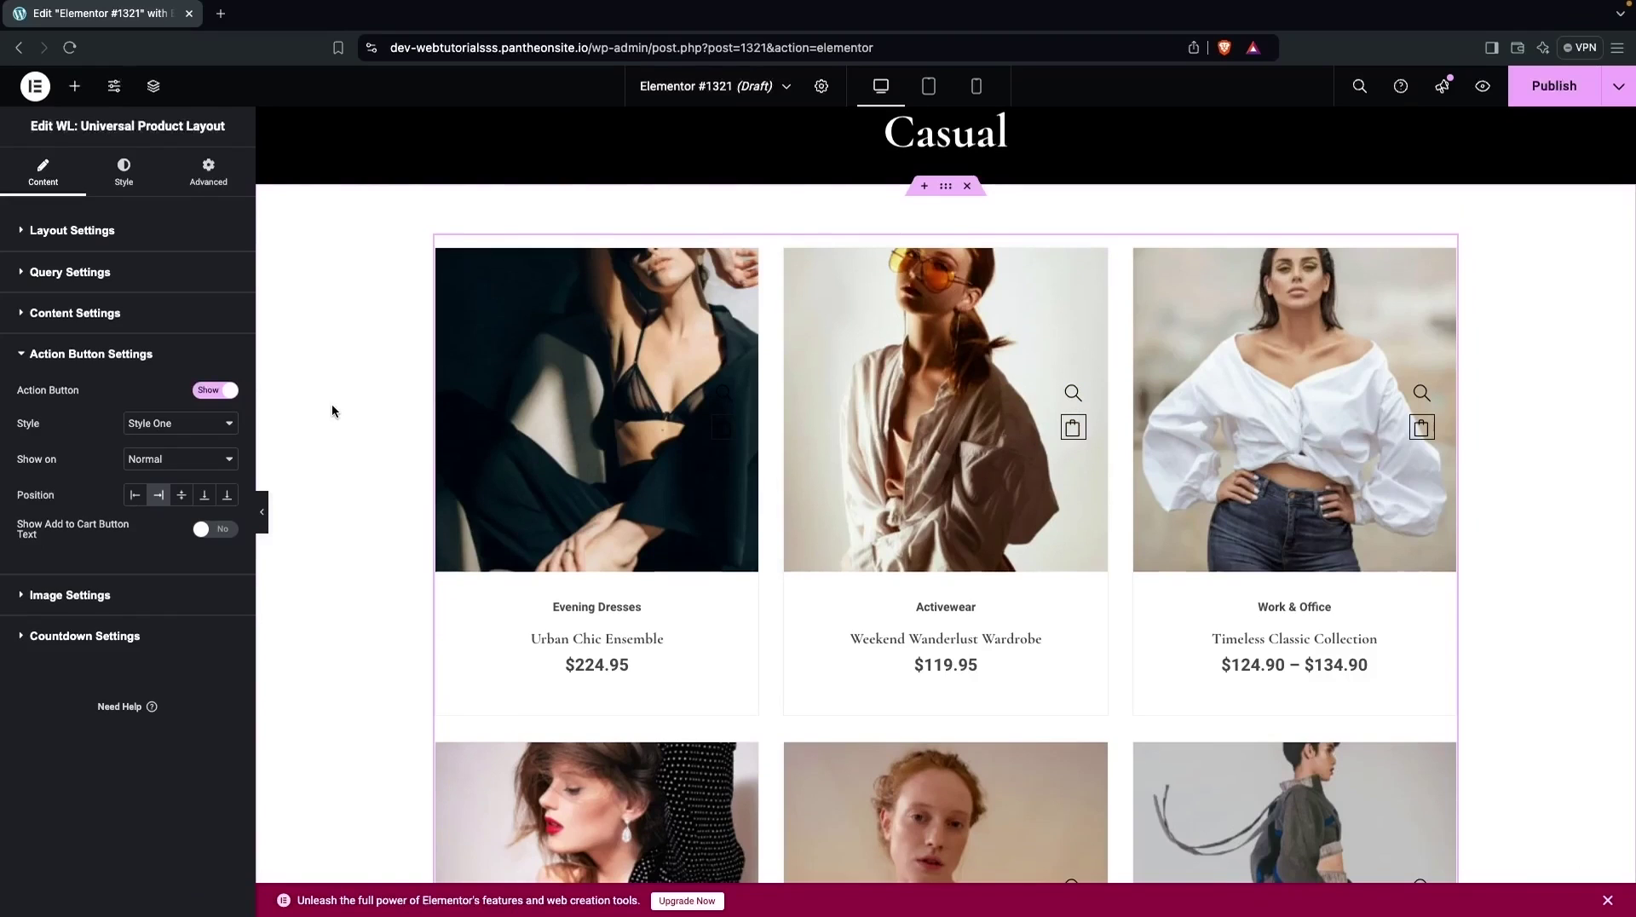
- Try the action button toggles and Styles Two and Three, settling on Style One
click(204, 390)
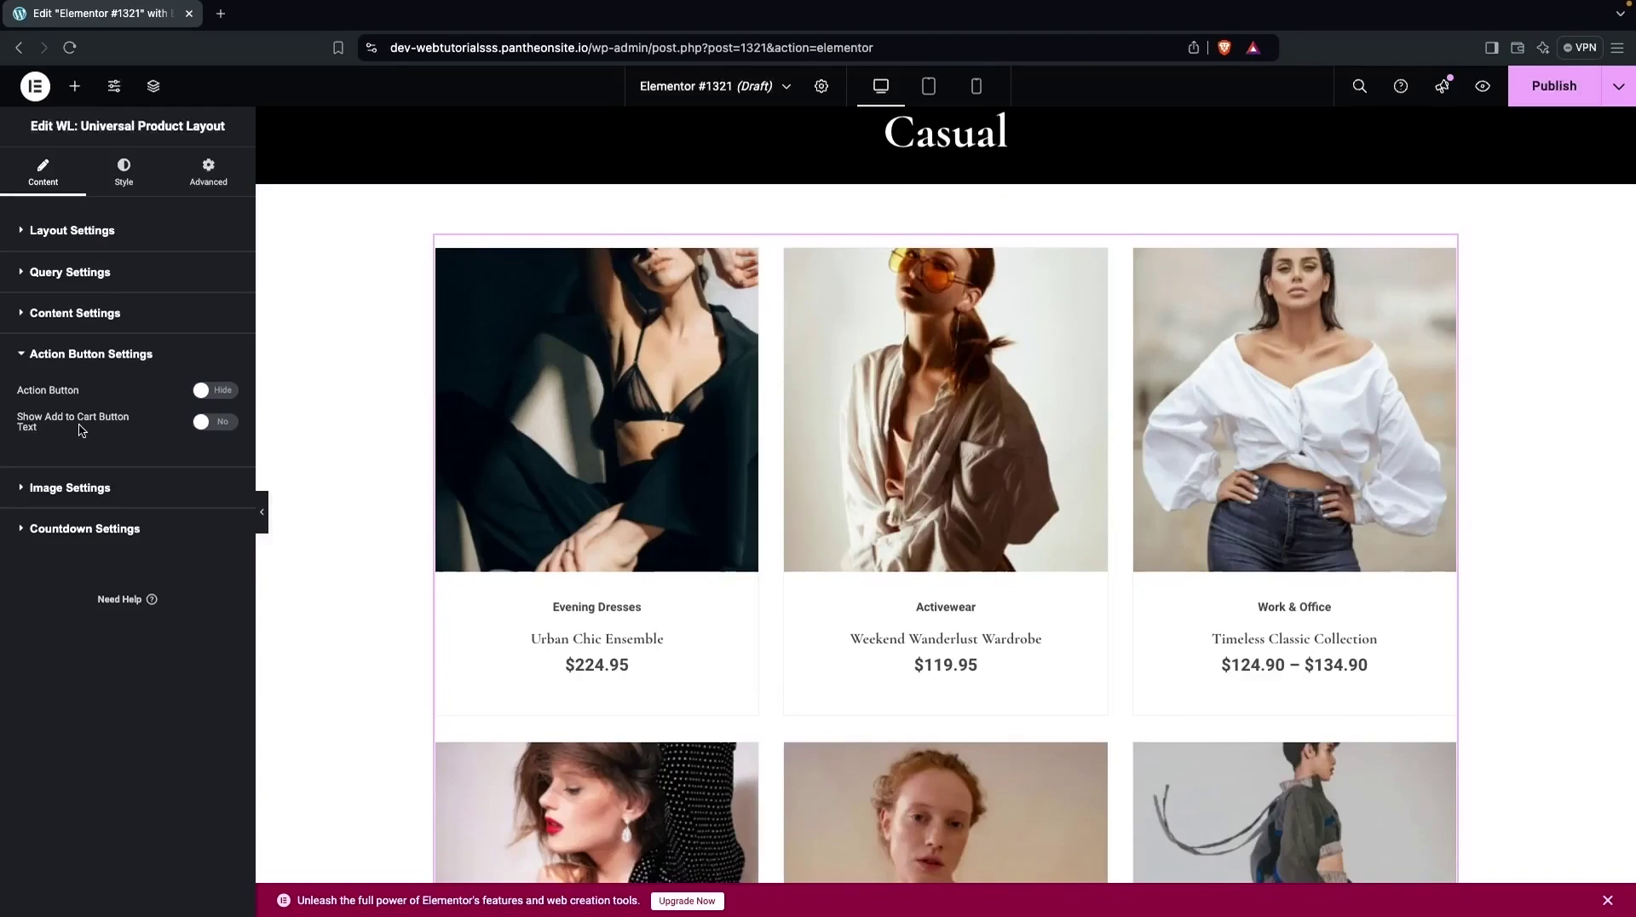
click(218, 423)
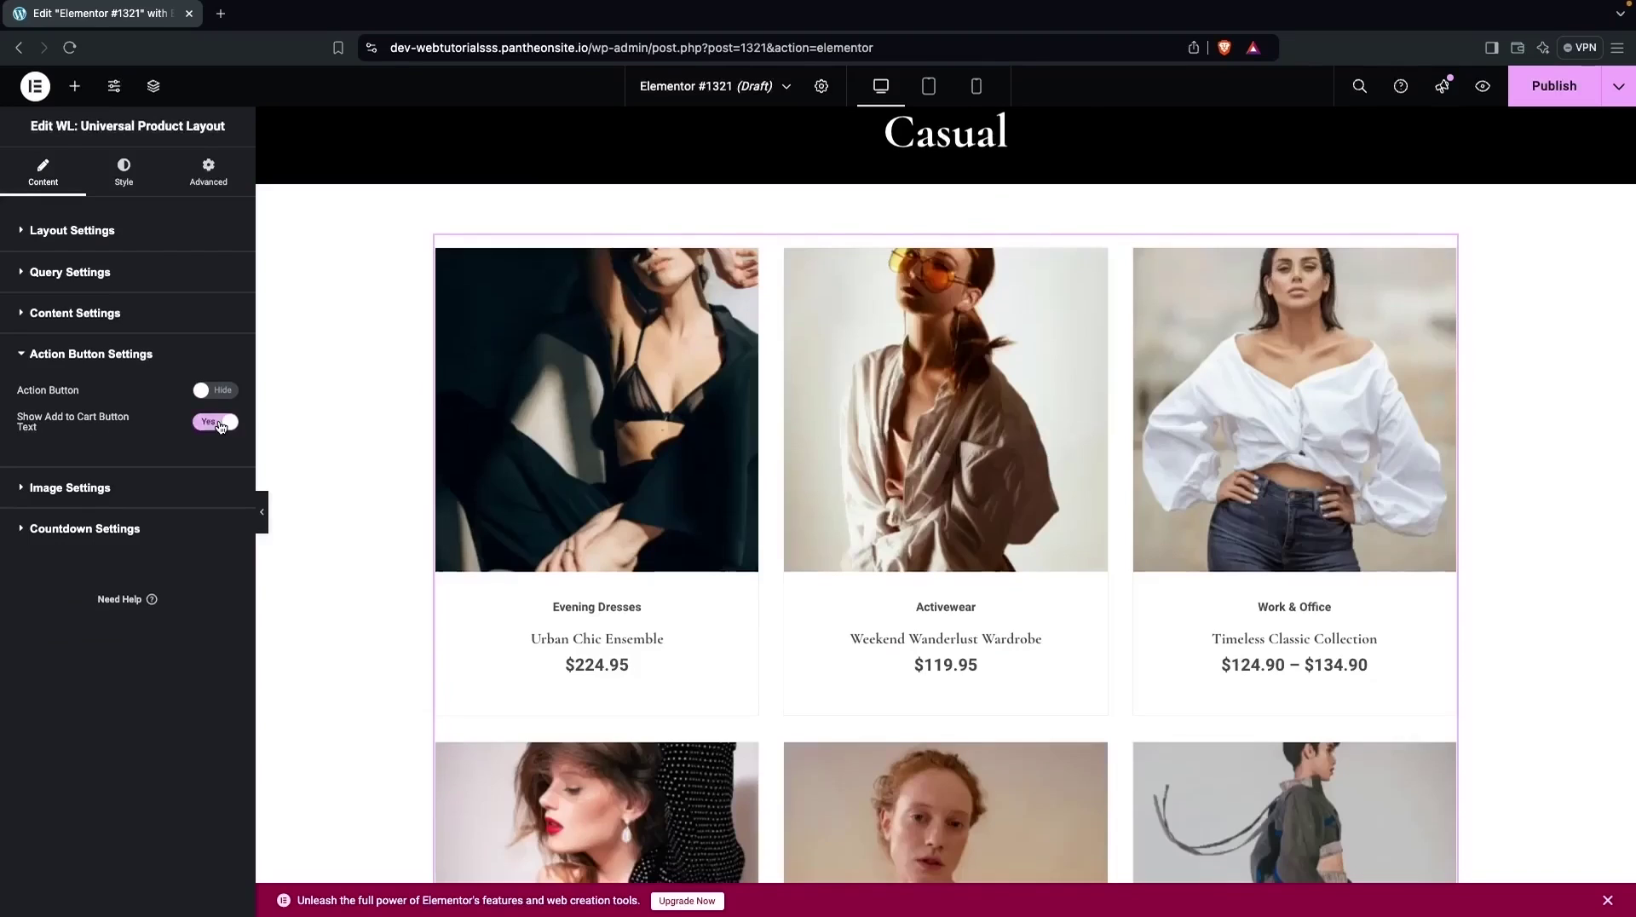
click(219, 423)
click(210, 393)
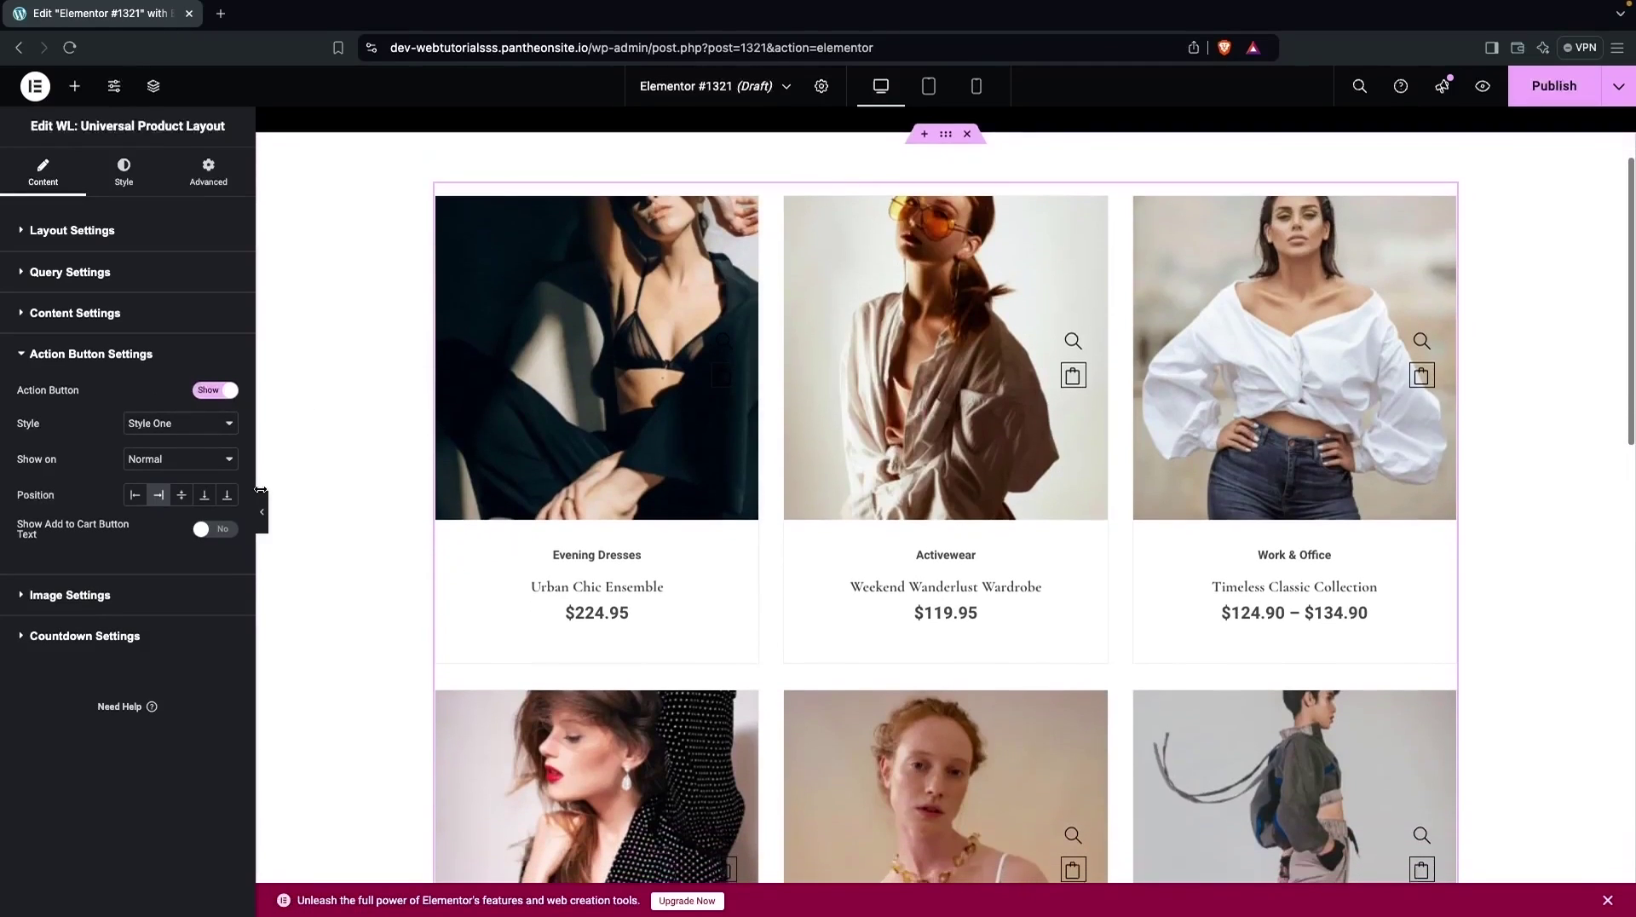
click(170, 426)
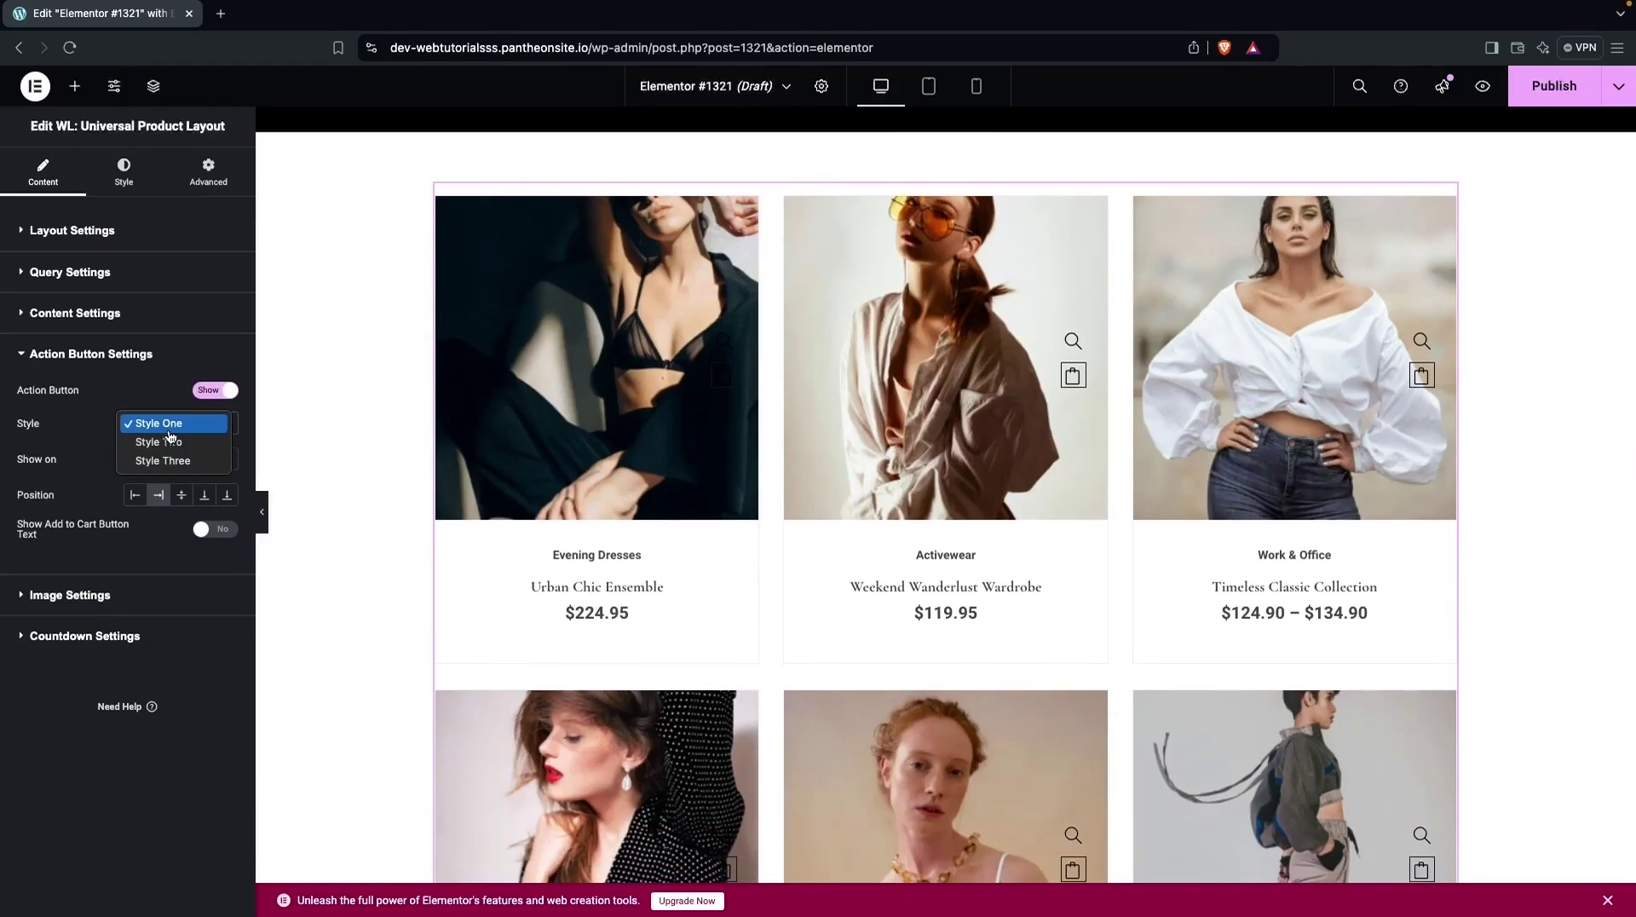
click(171, 441)
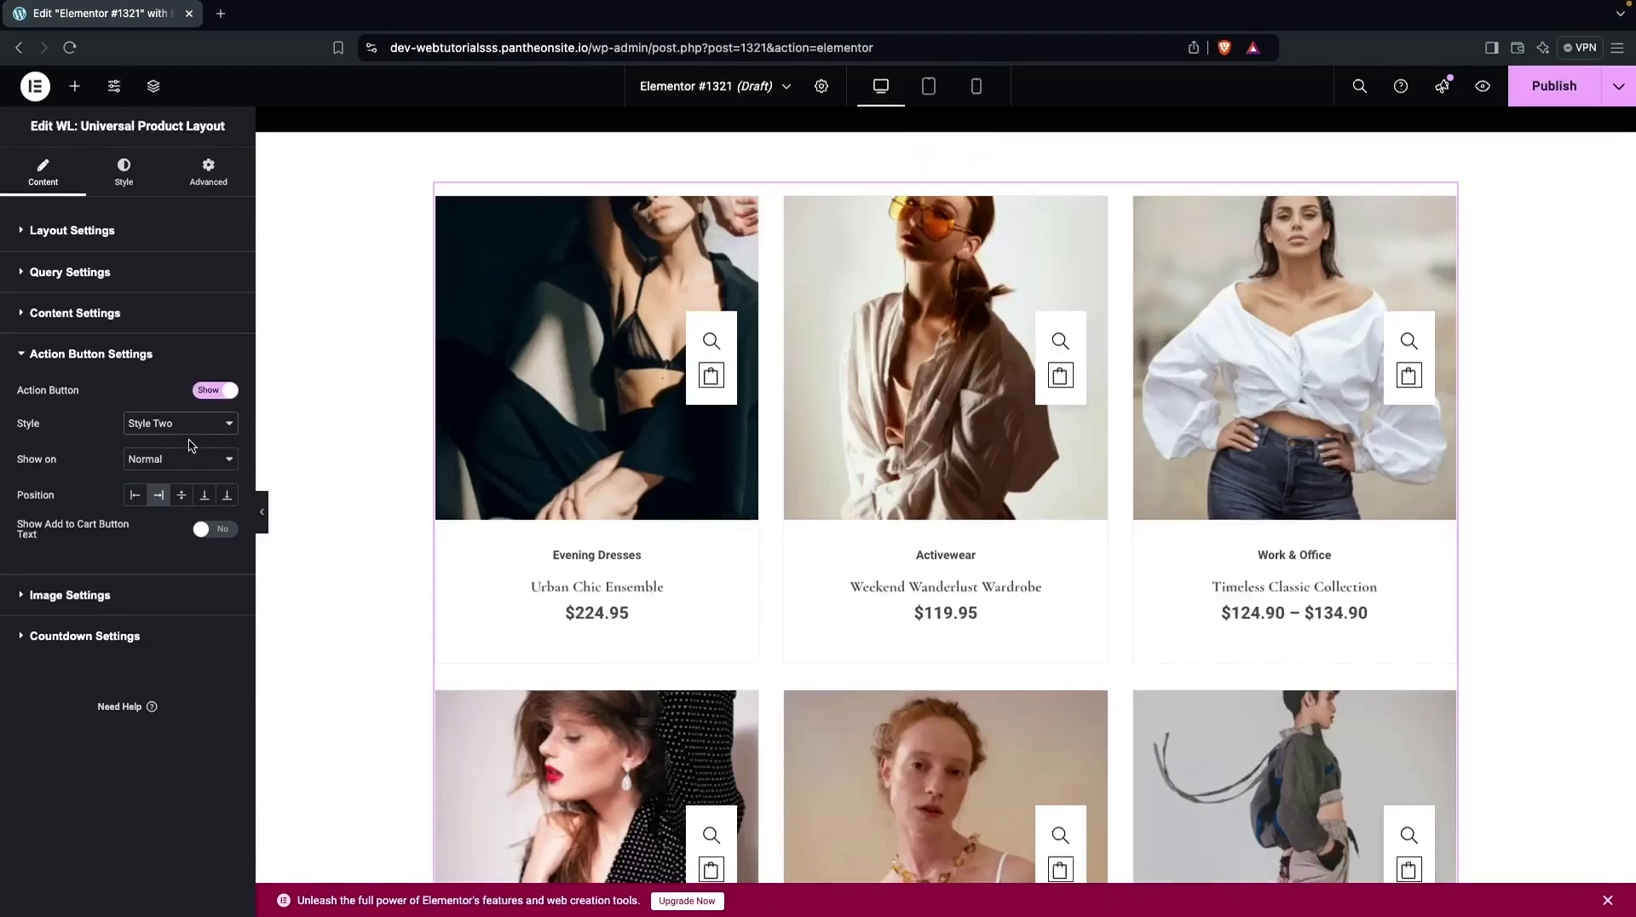
click(207, 424)
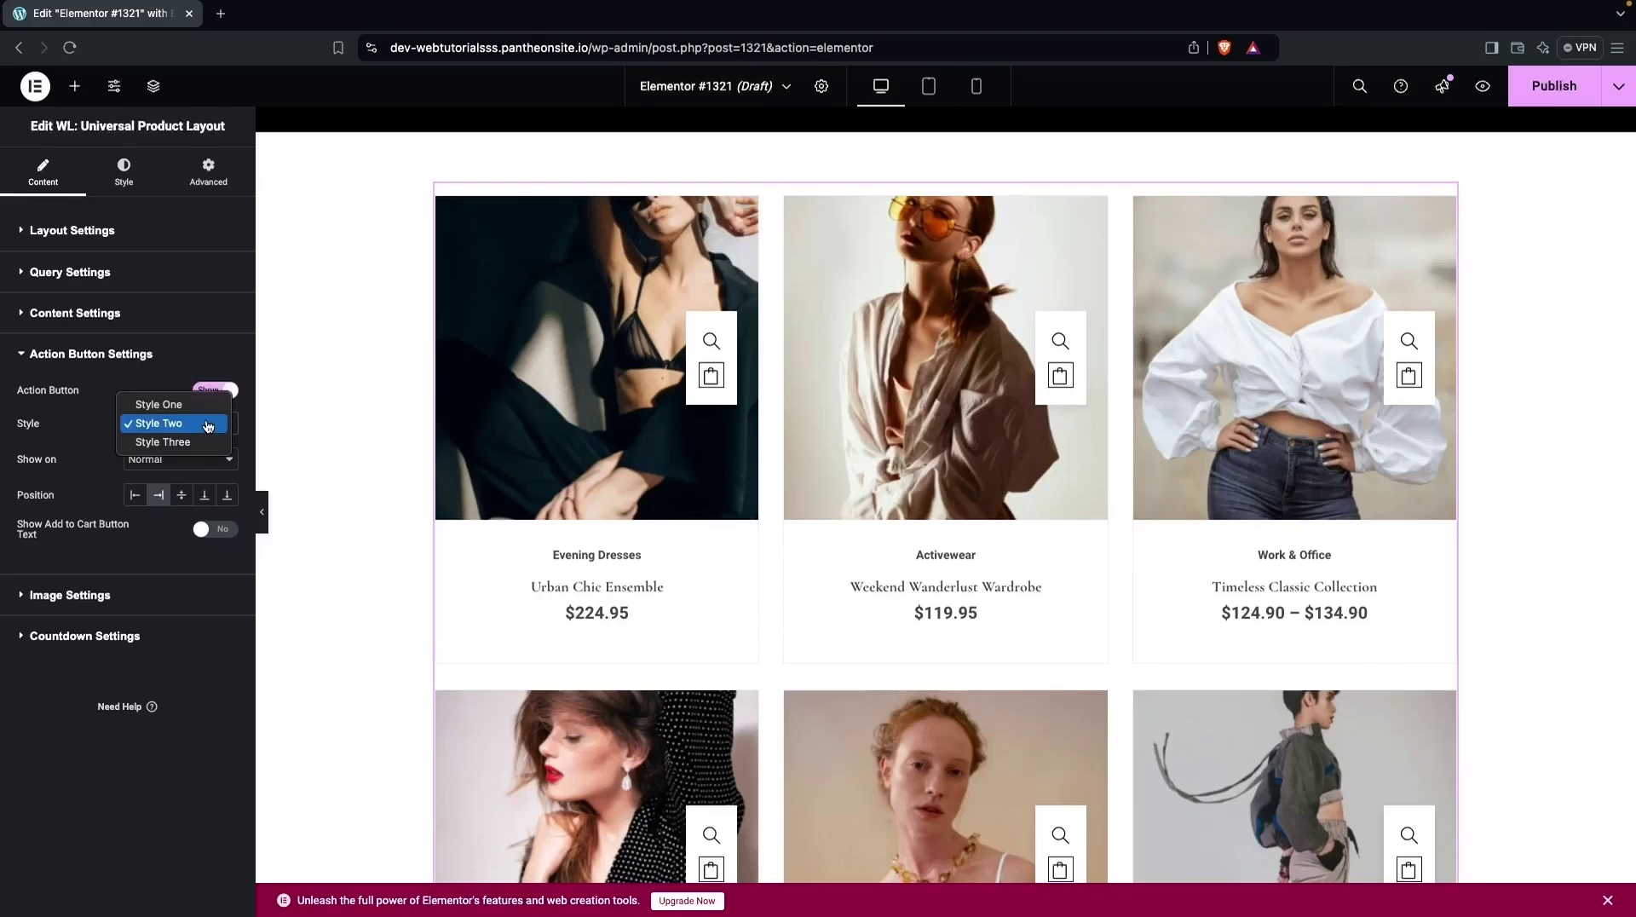
click(198, 441)
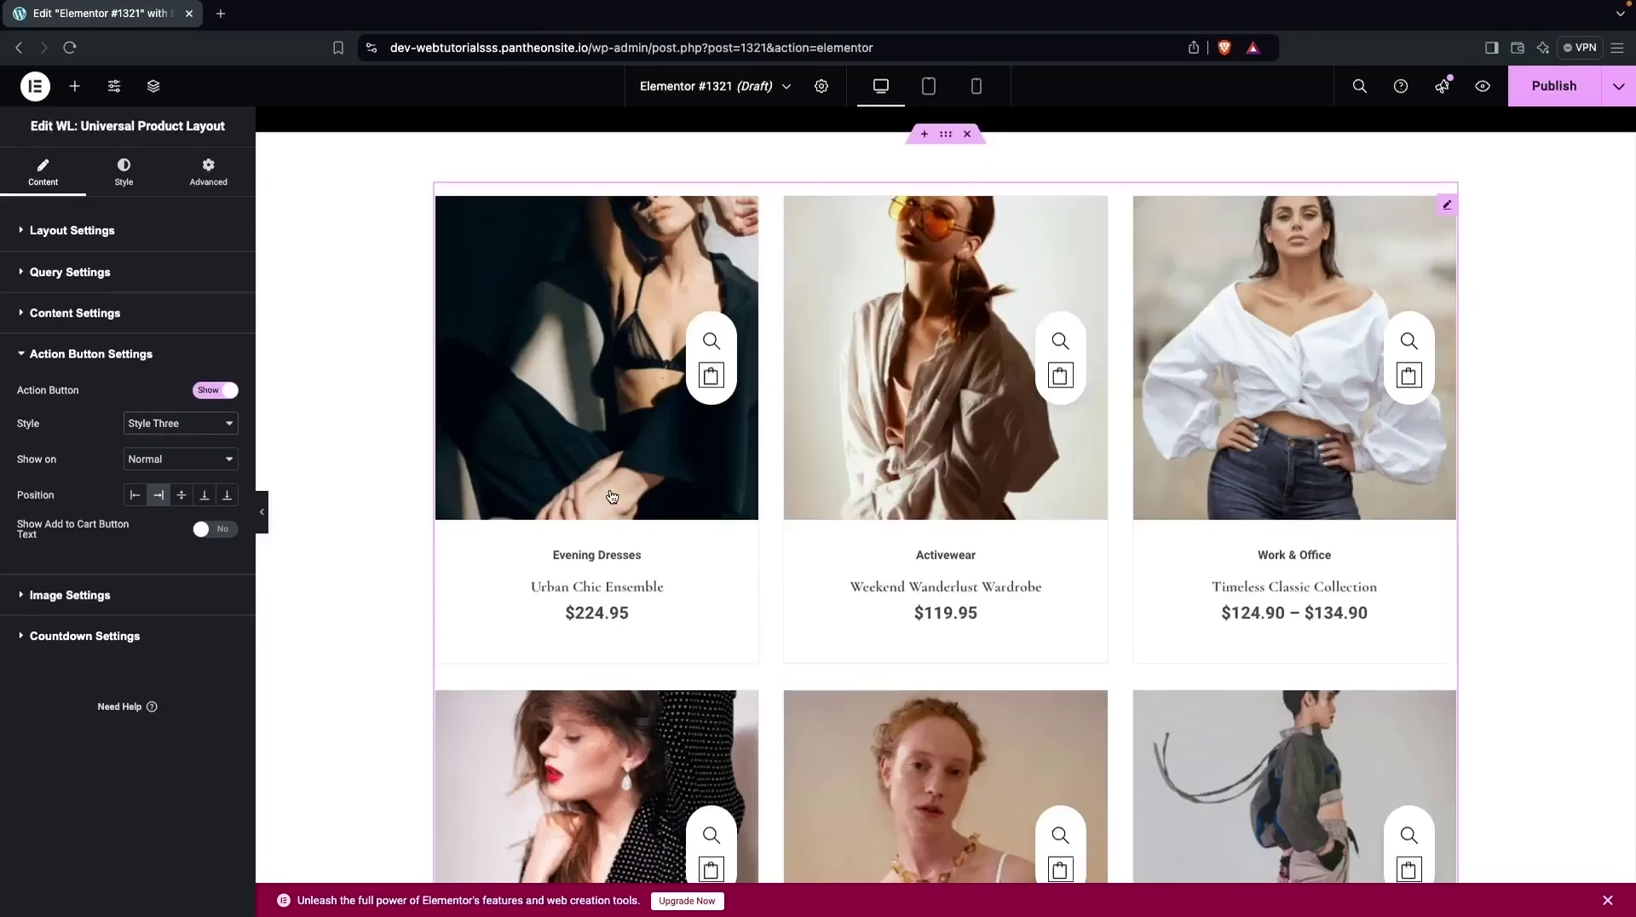
click(197, 425)
click(173, 394)
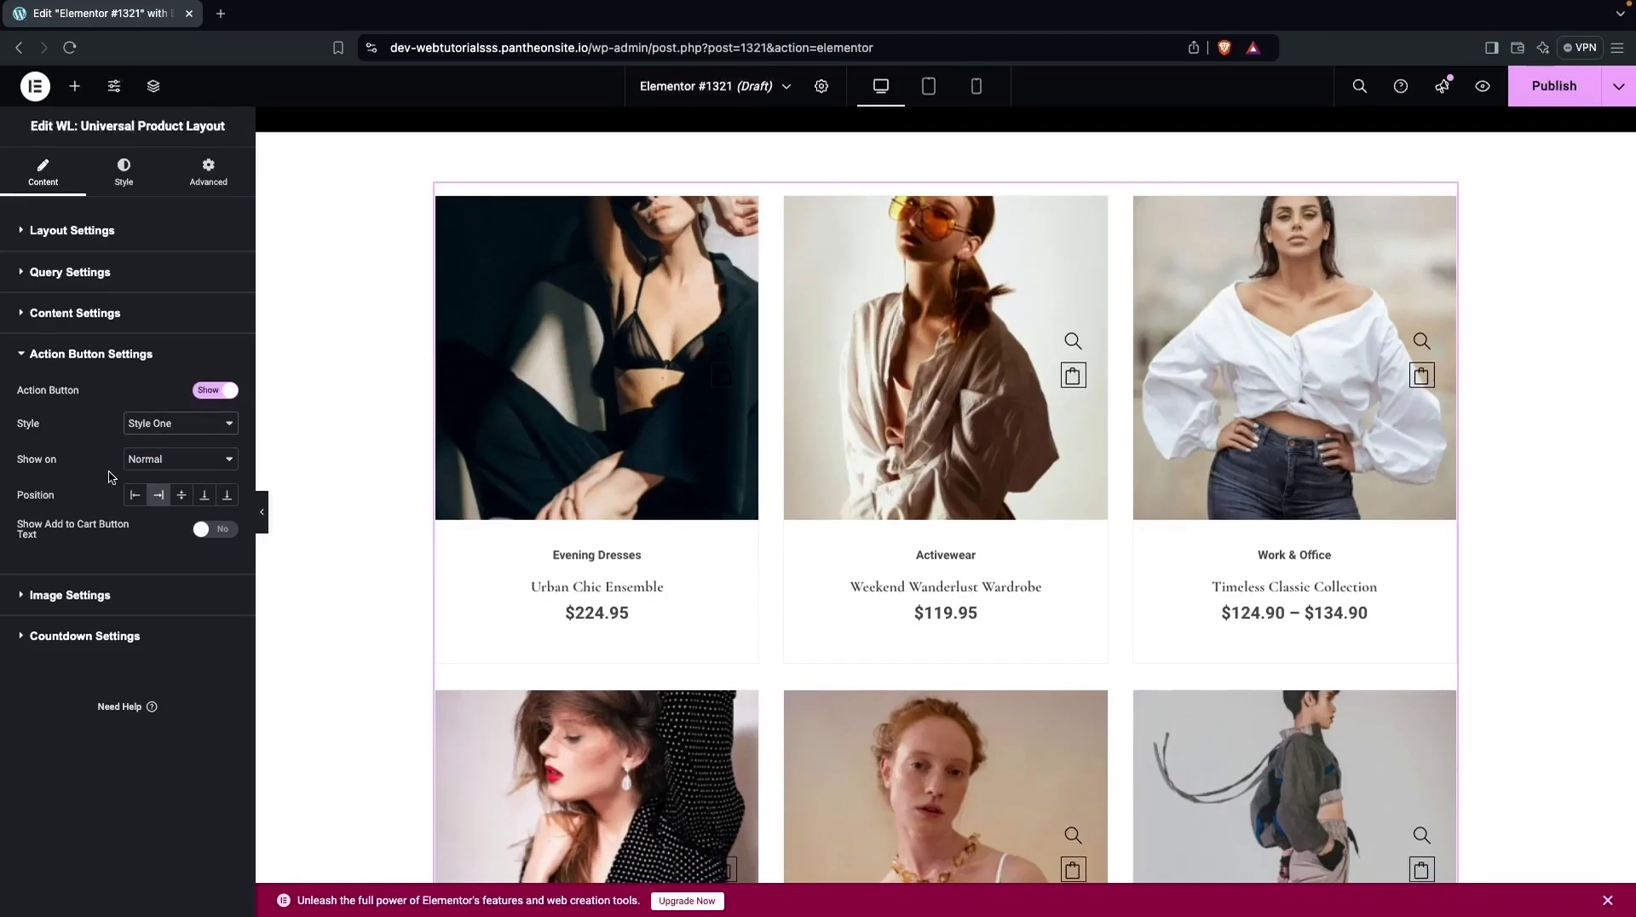
- Set the action buttons to Show on Hover, trying Bottom and Right positions
click(143, 466)
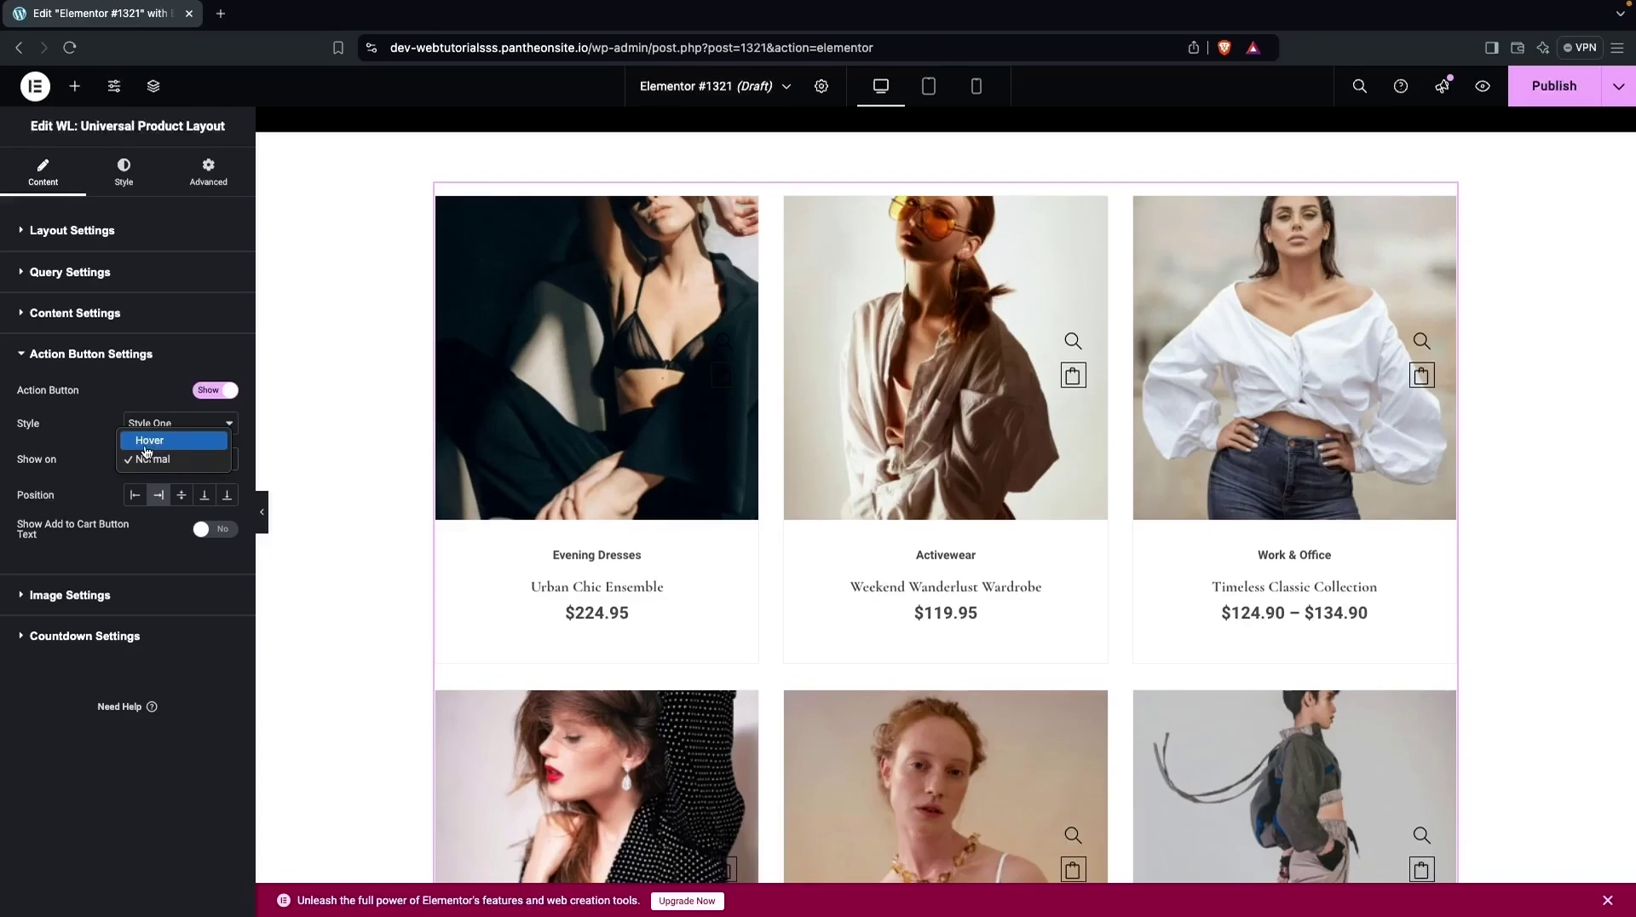
click(151, 441)
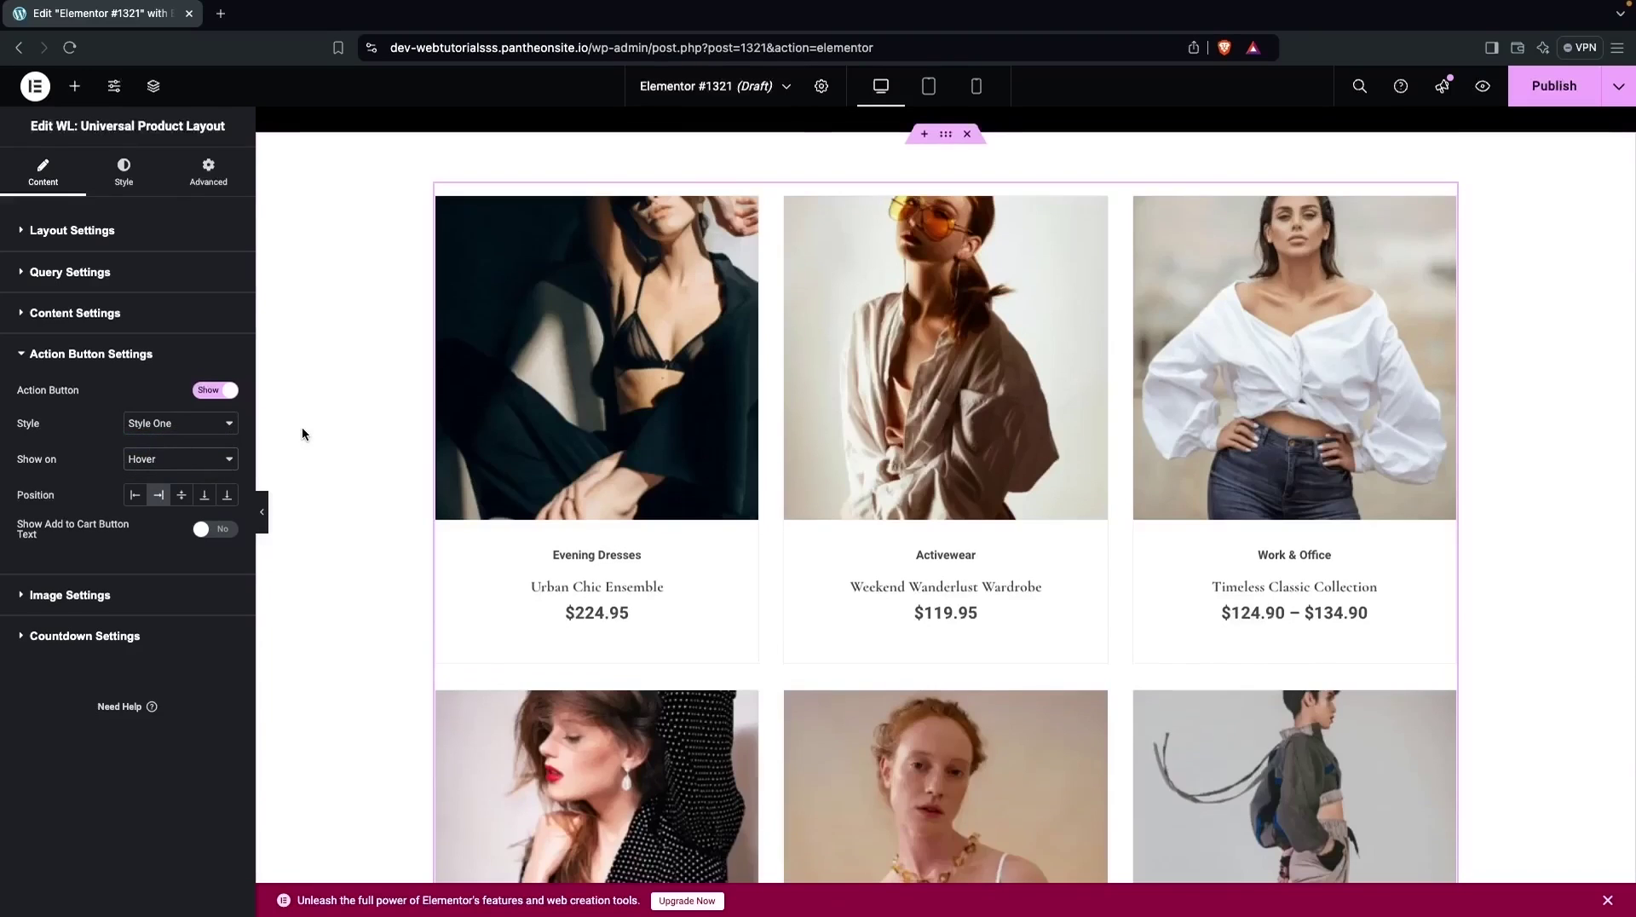
mouse_move(878, 567)
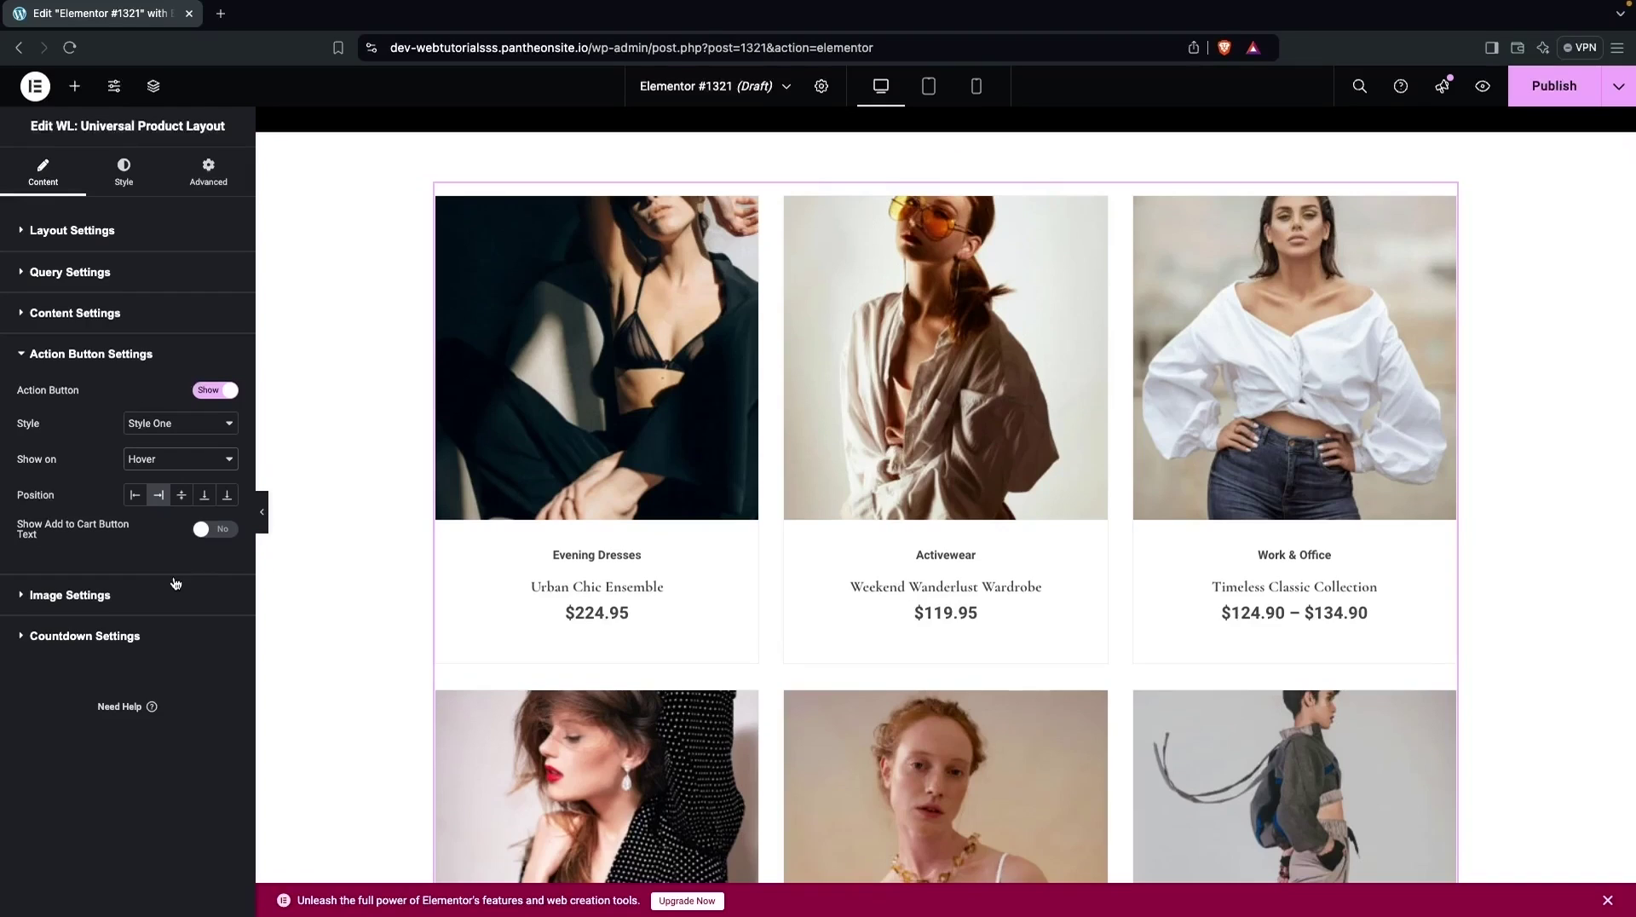
click(204, 496)
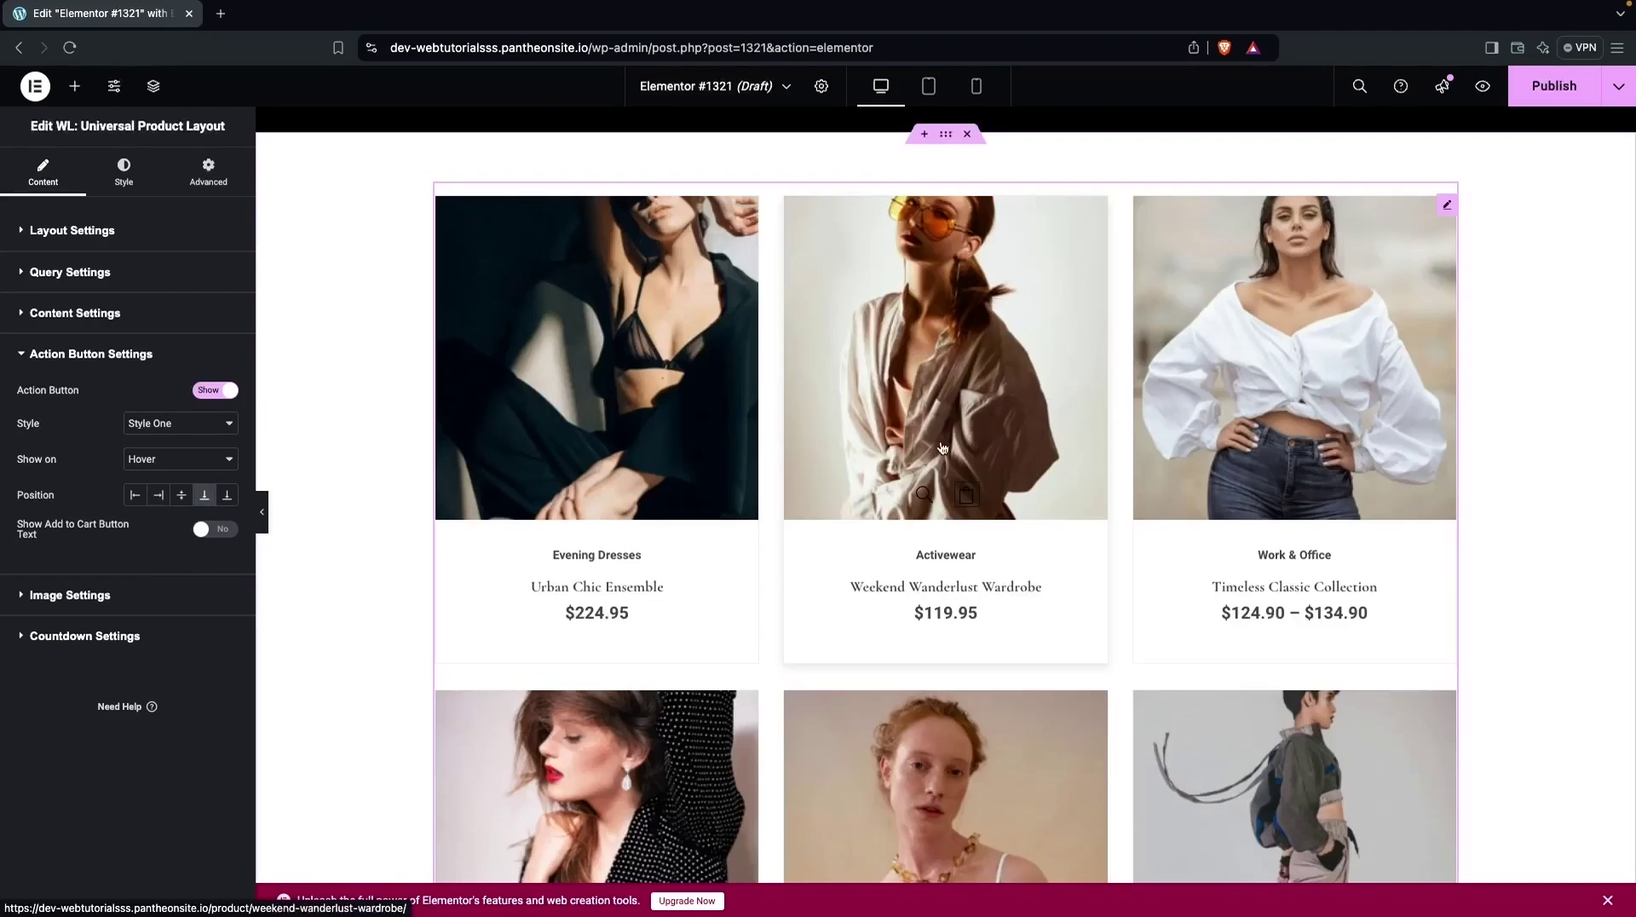
mouse_move(919, 499)
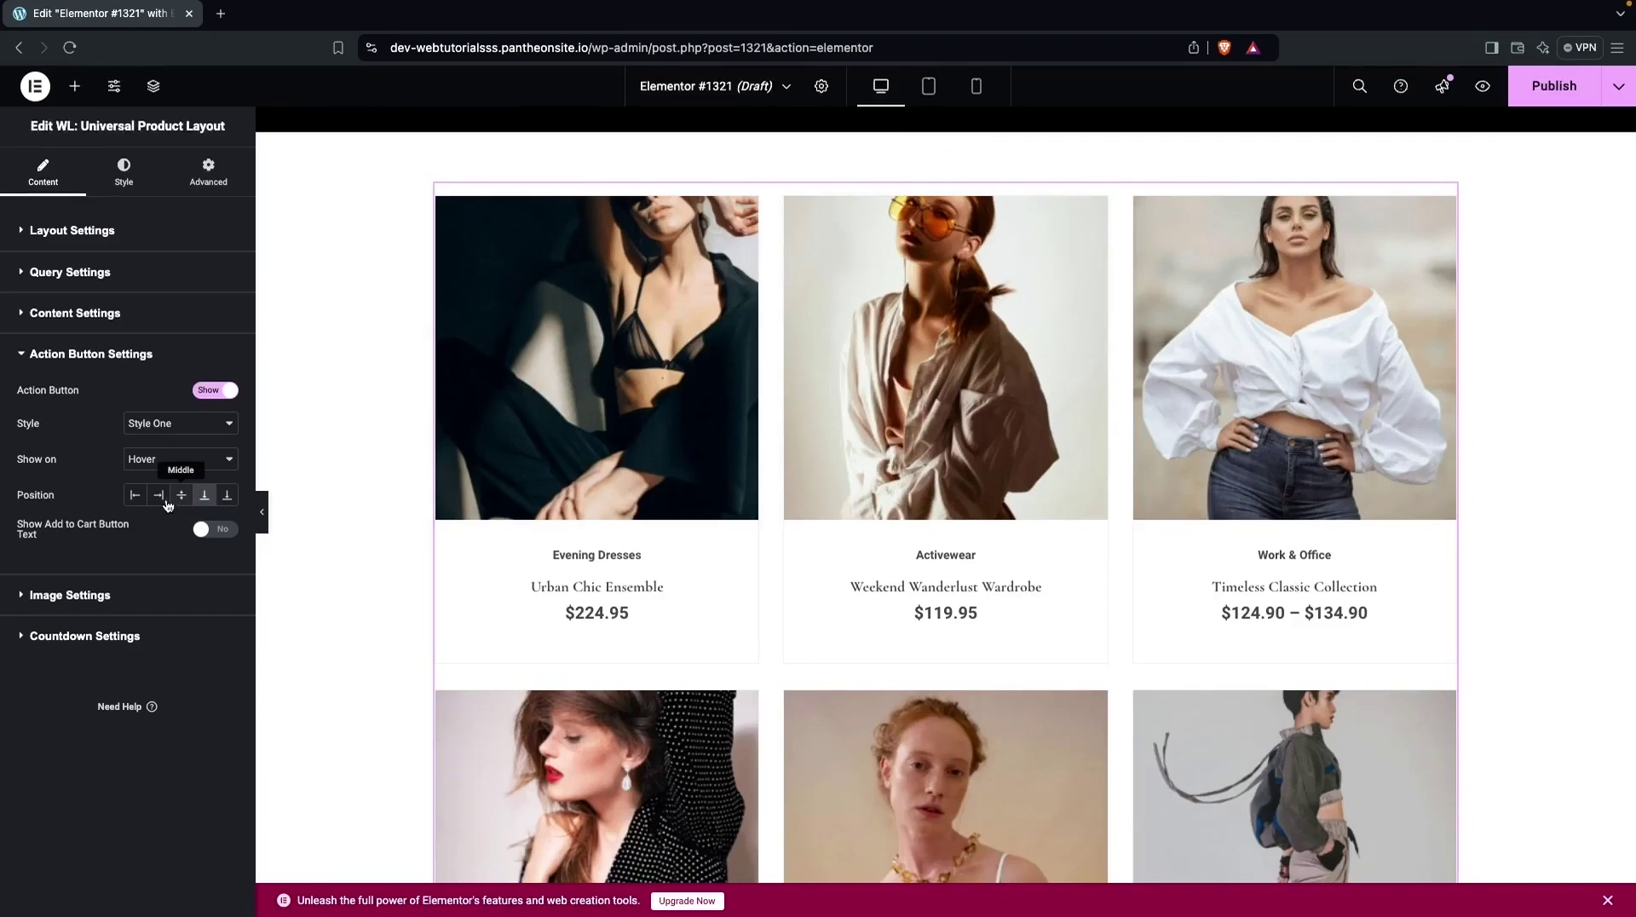
click(157, 496)
mouse_move(1071, 358)
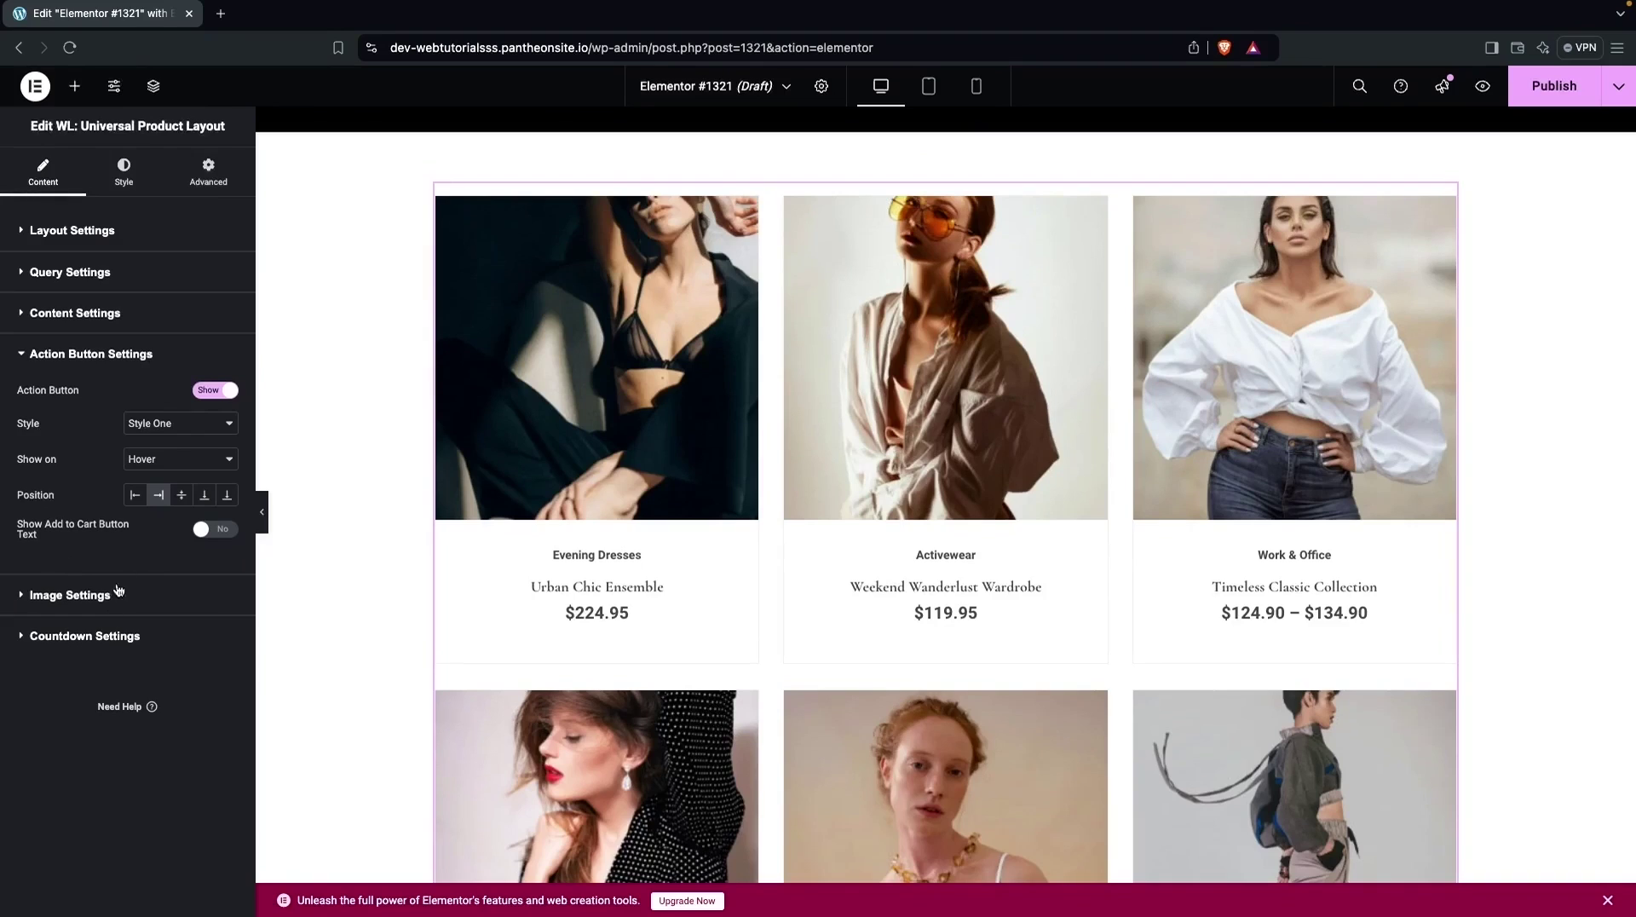
click(27, 599)
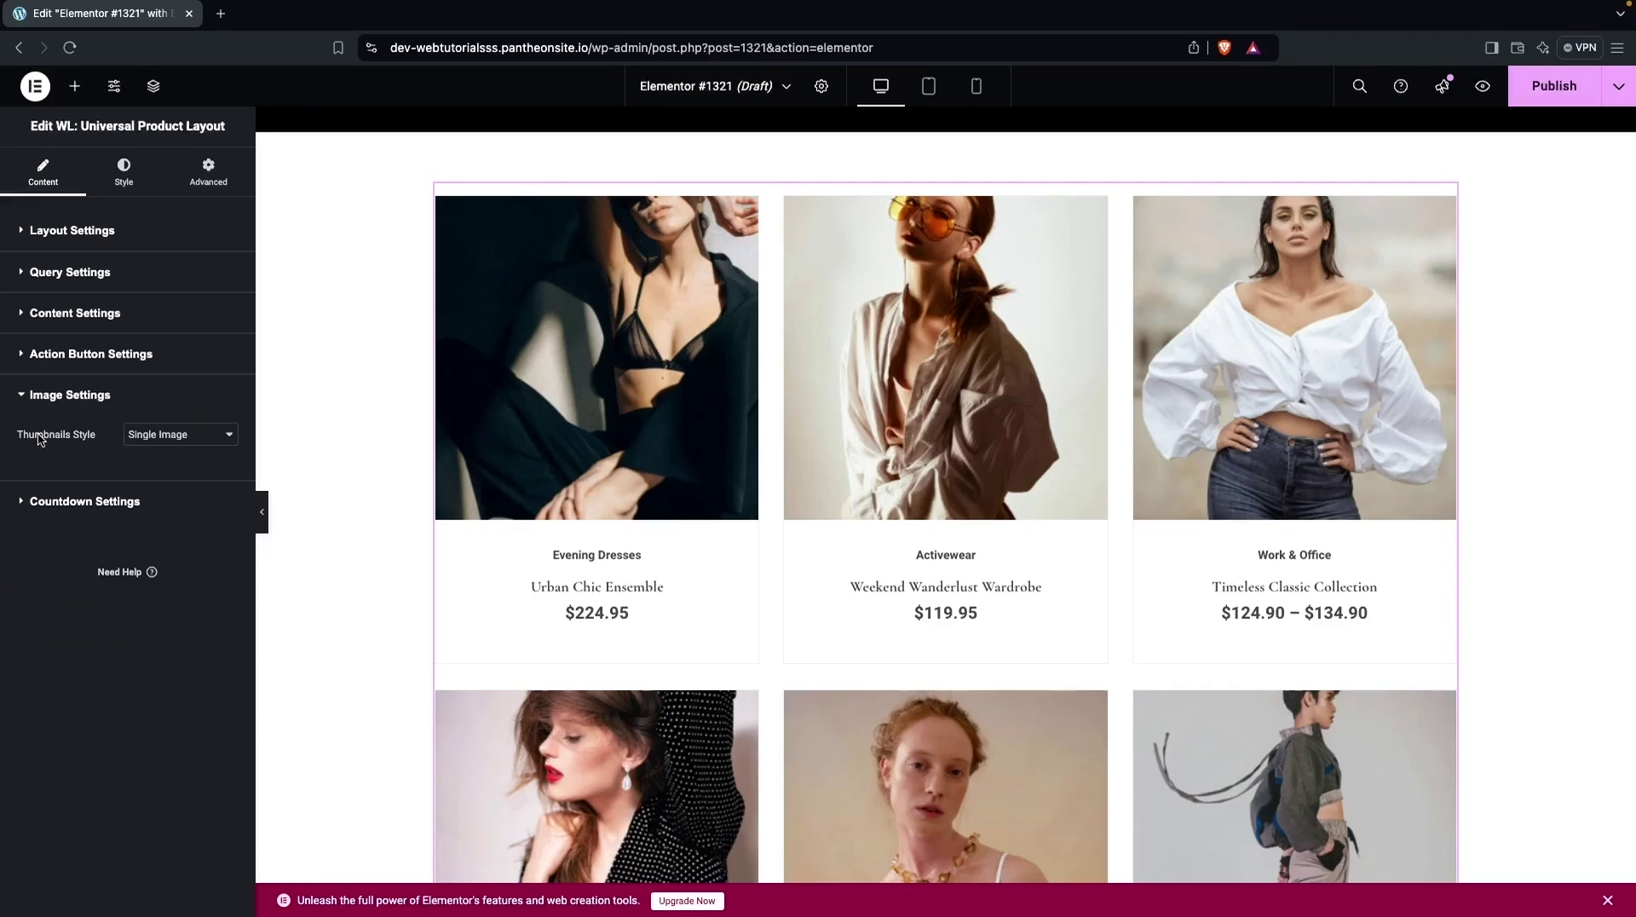
- Set Thumbnails Style to Image Slider and test an arrow on the Professional Pinstripe Blazer
click(158, 430)
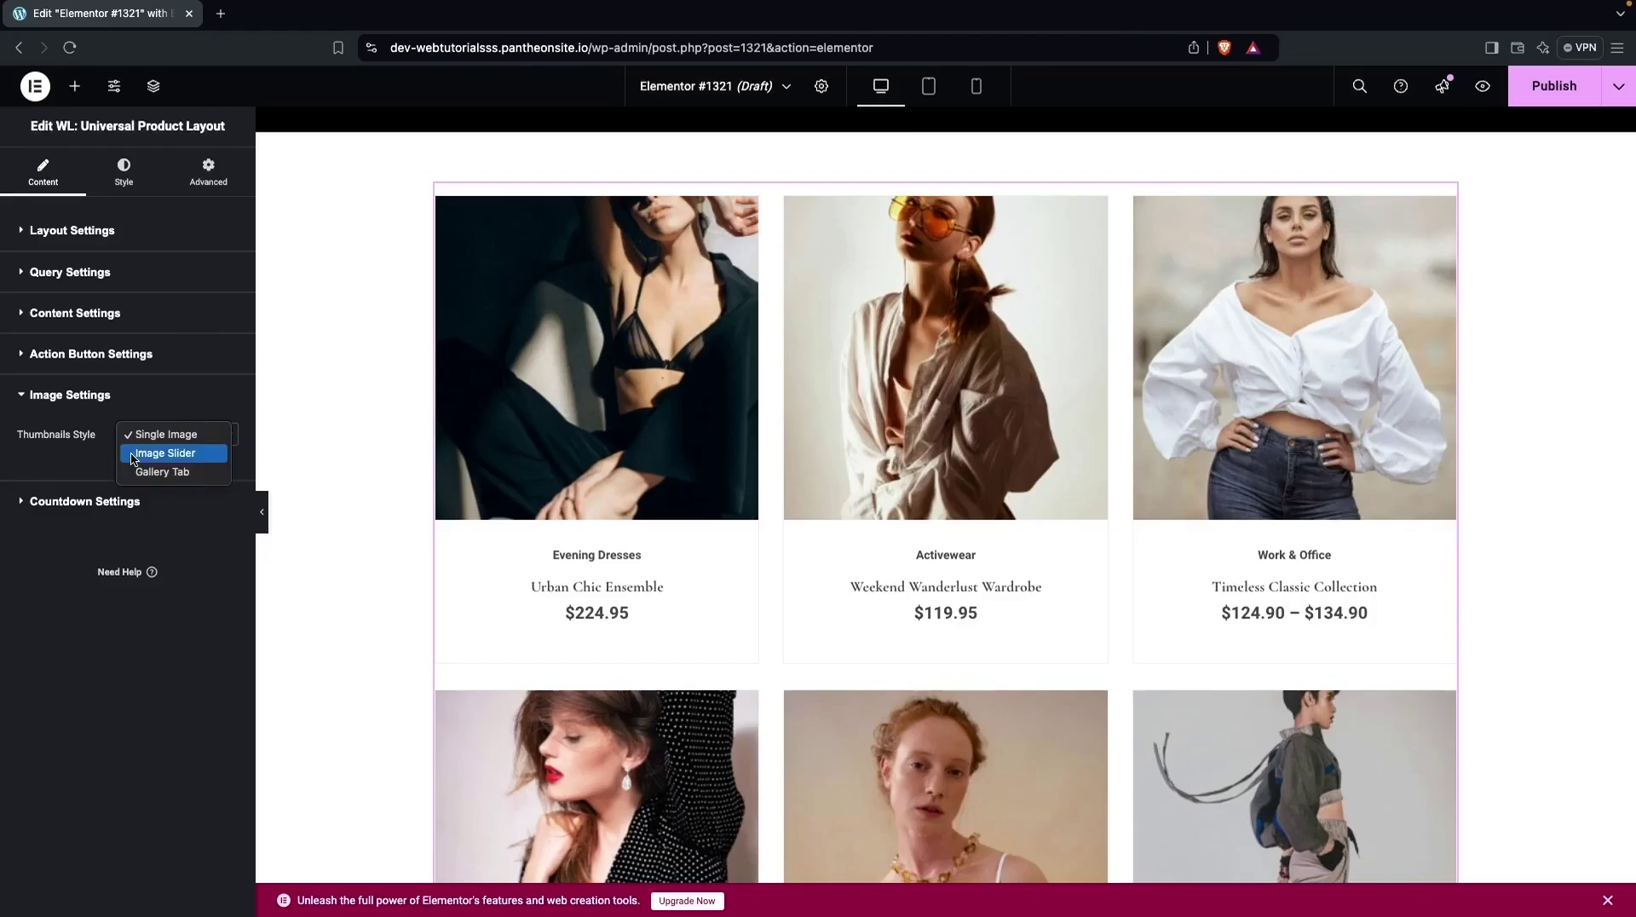
click(165, 453)
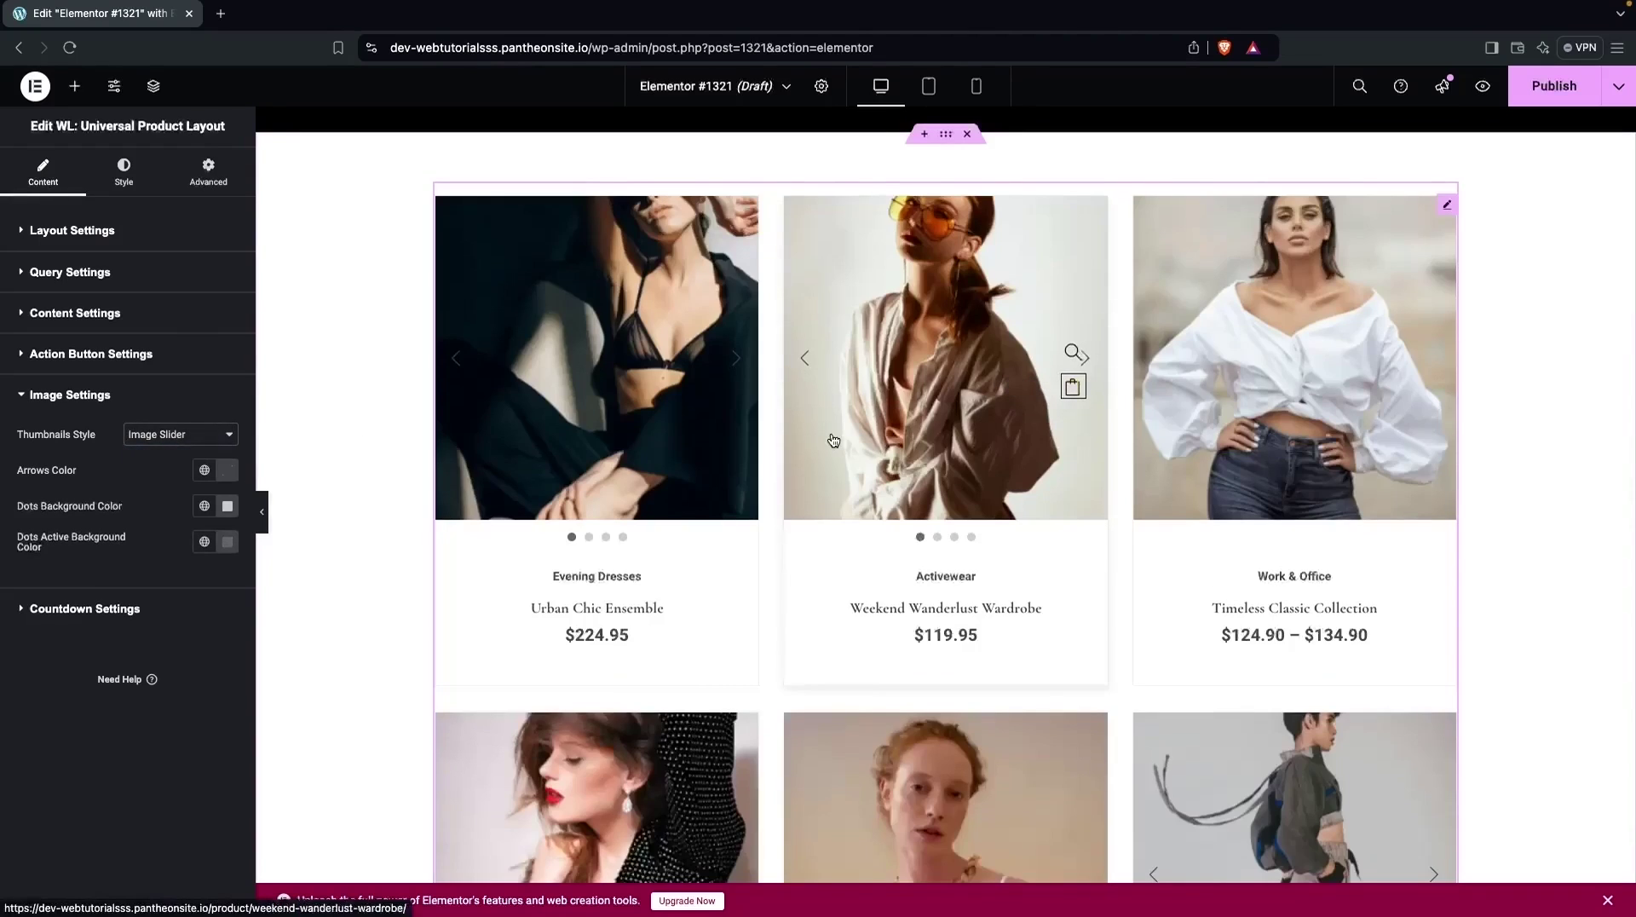
scroll(834, 440, down, 5)
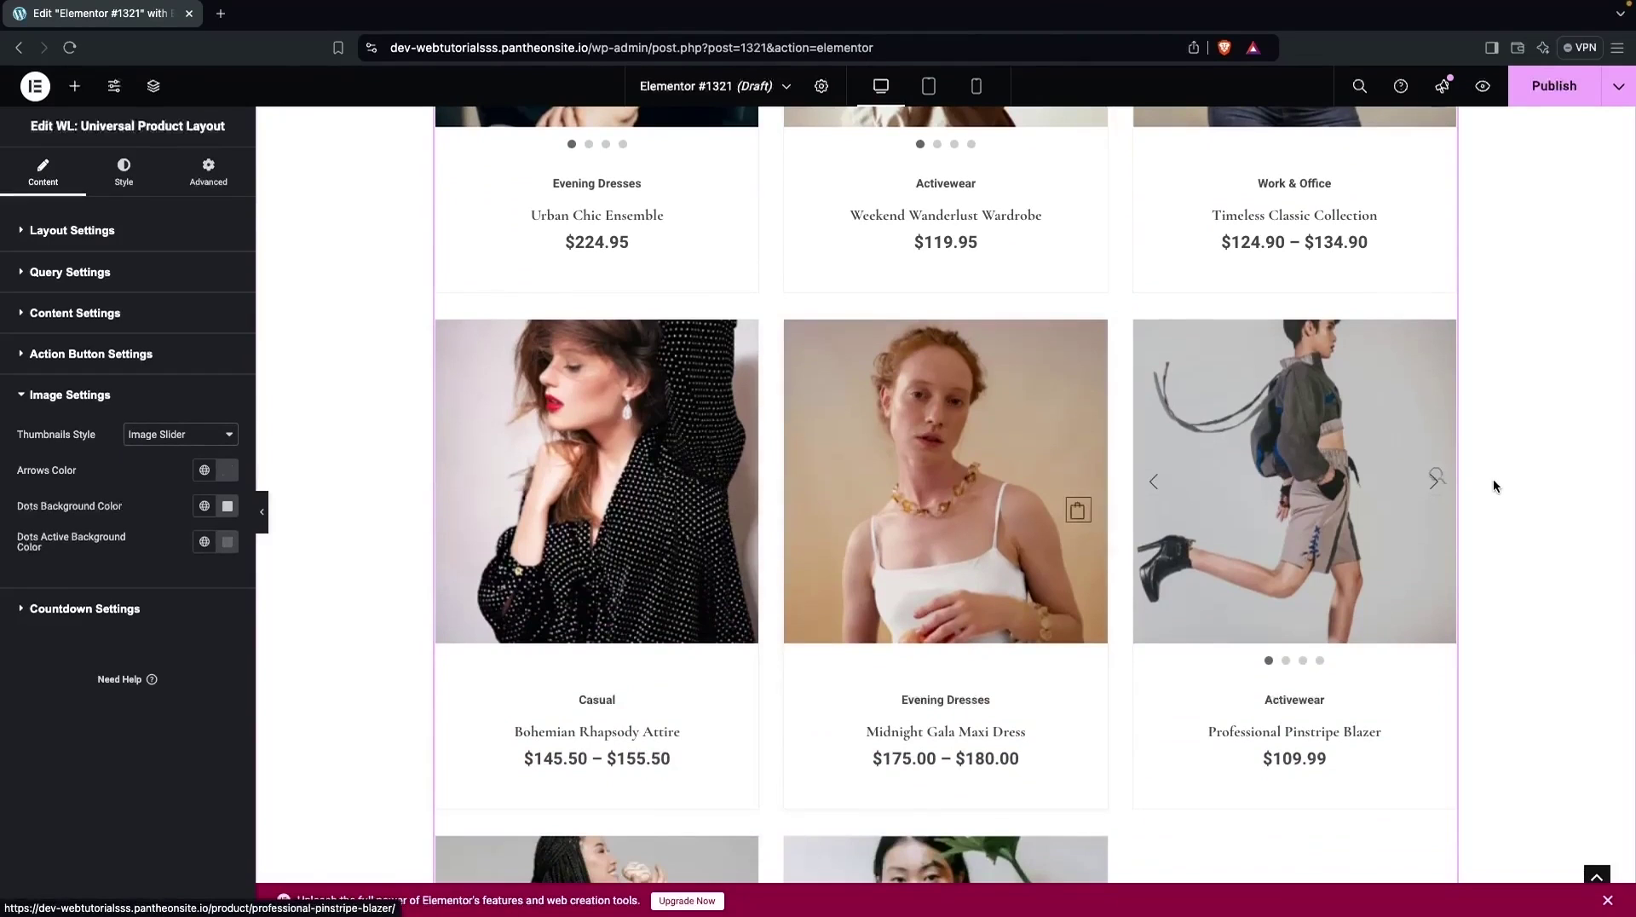
click(1152, 482)
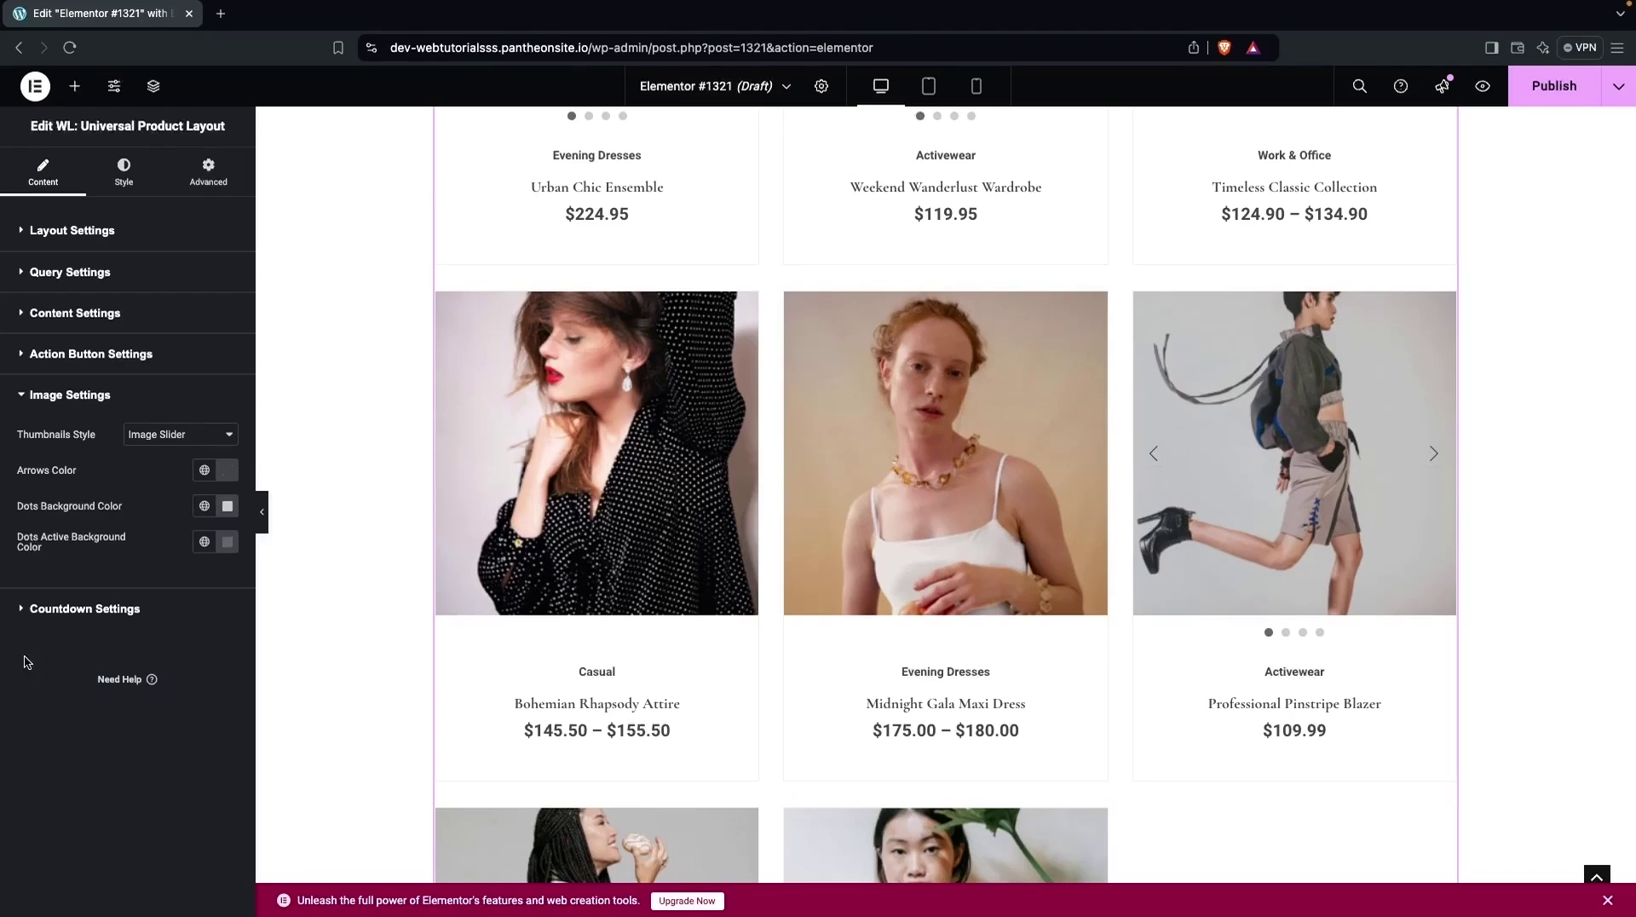
click(20, 610)
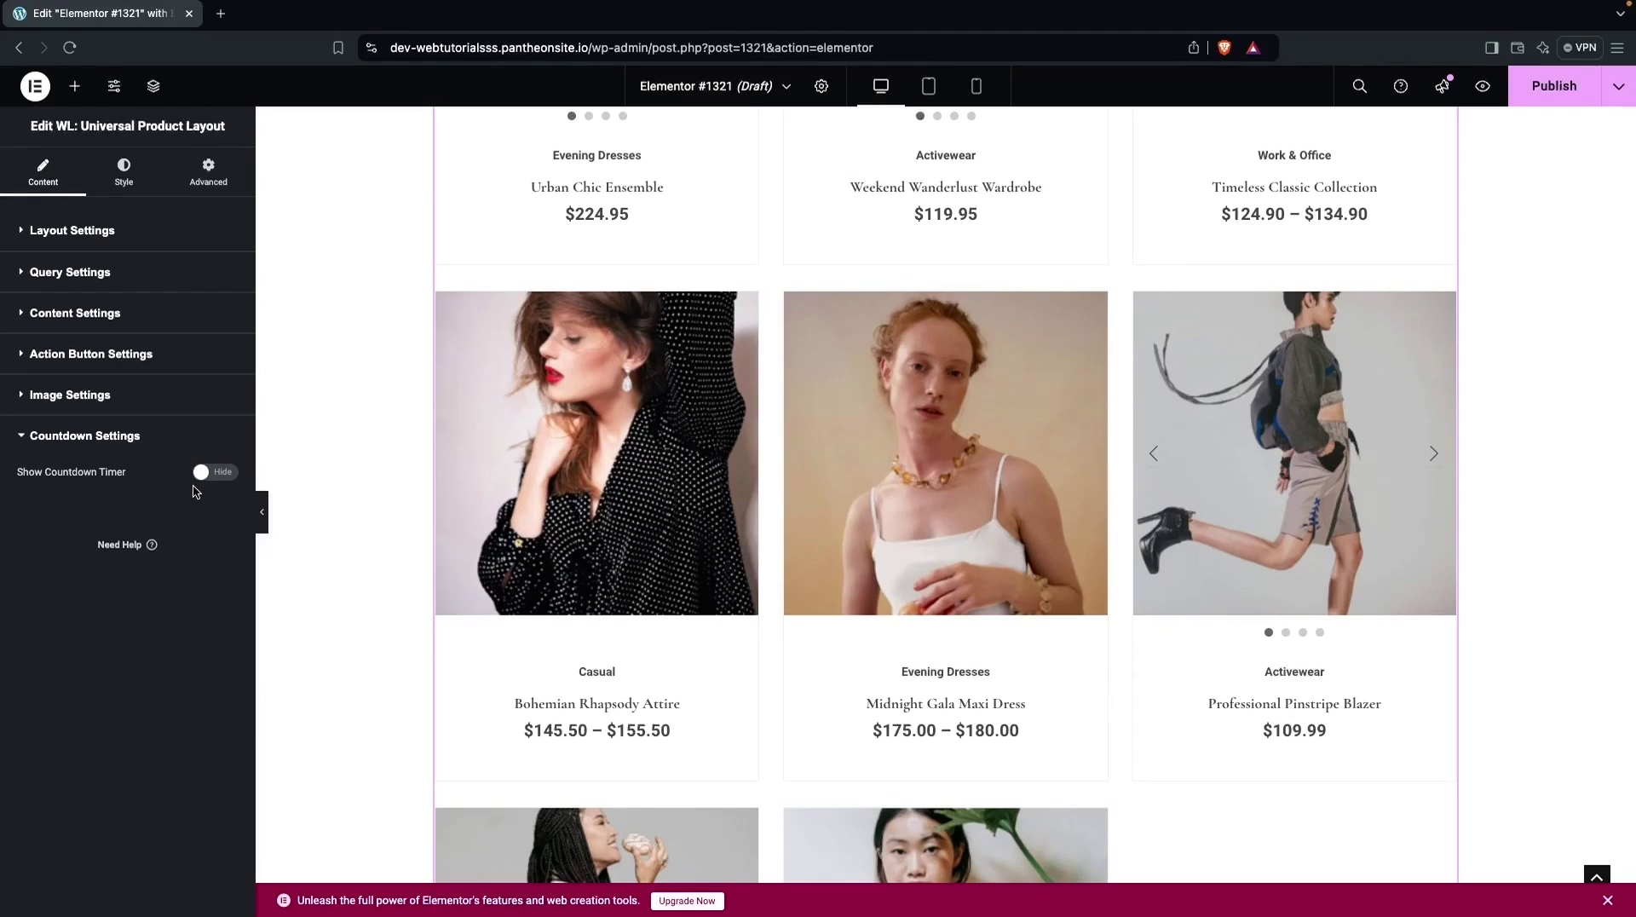
- In the Style tab, set the linked product card Padding to 30 px
click(111, 182)
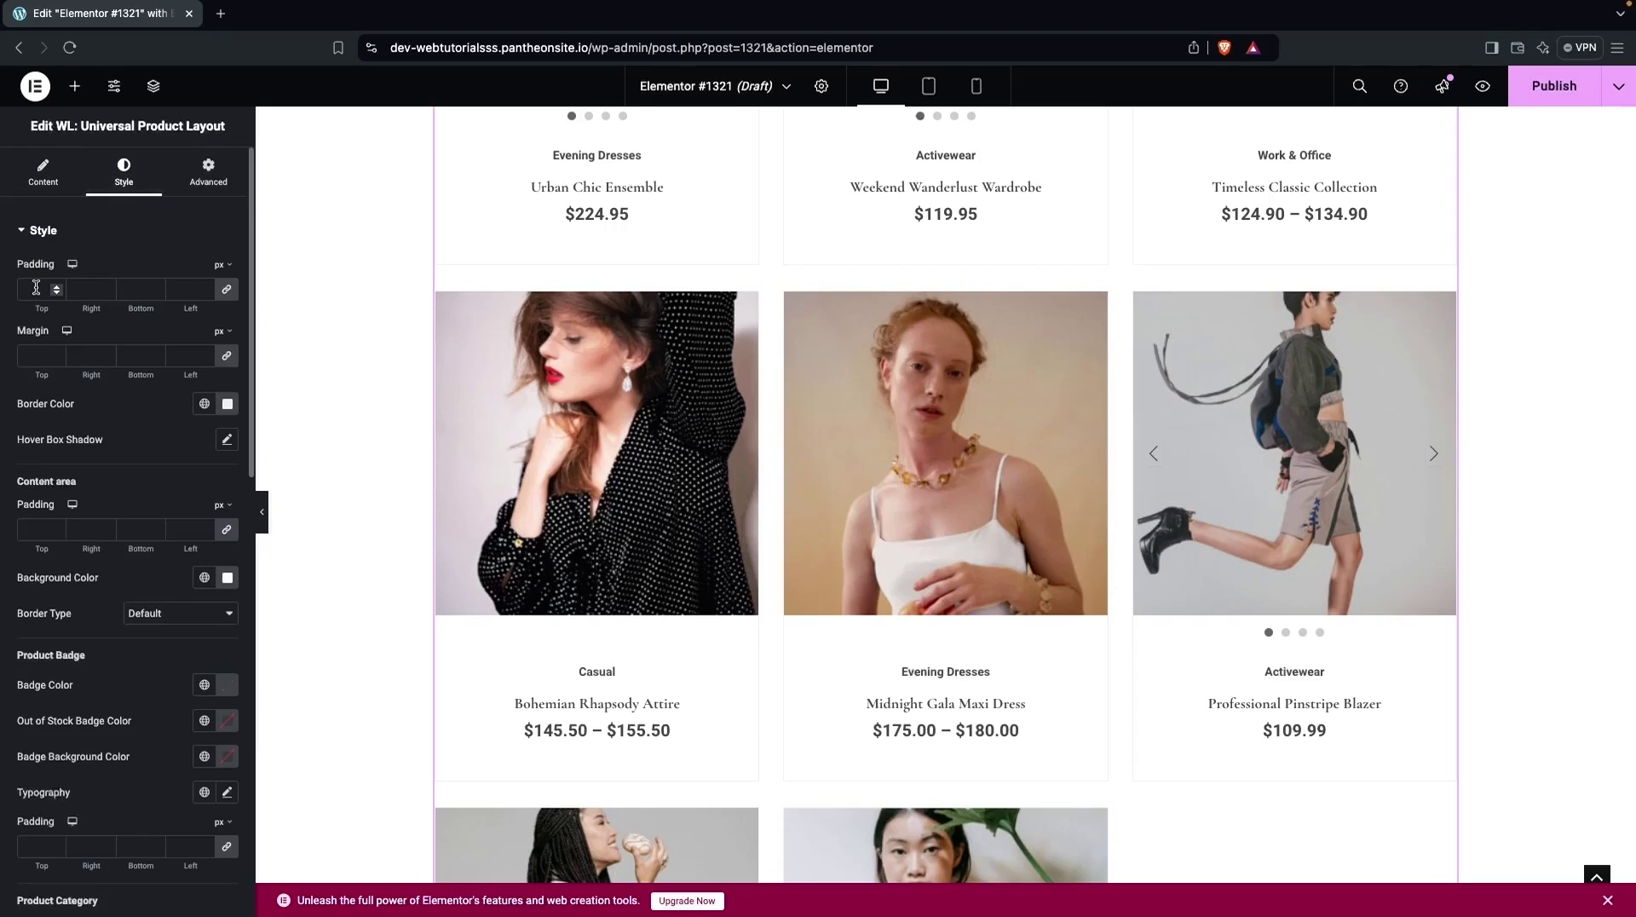
scroll(644, 468, up, 6)
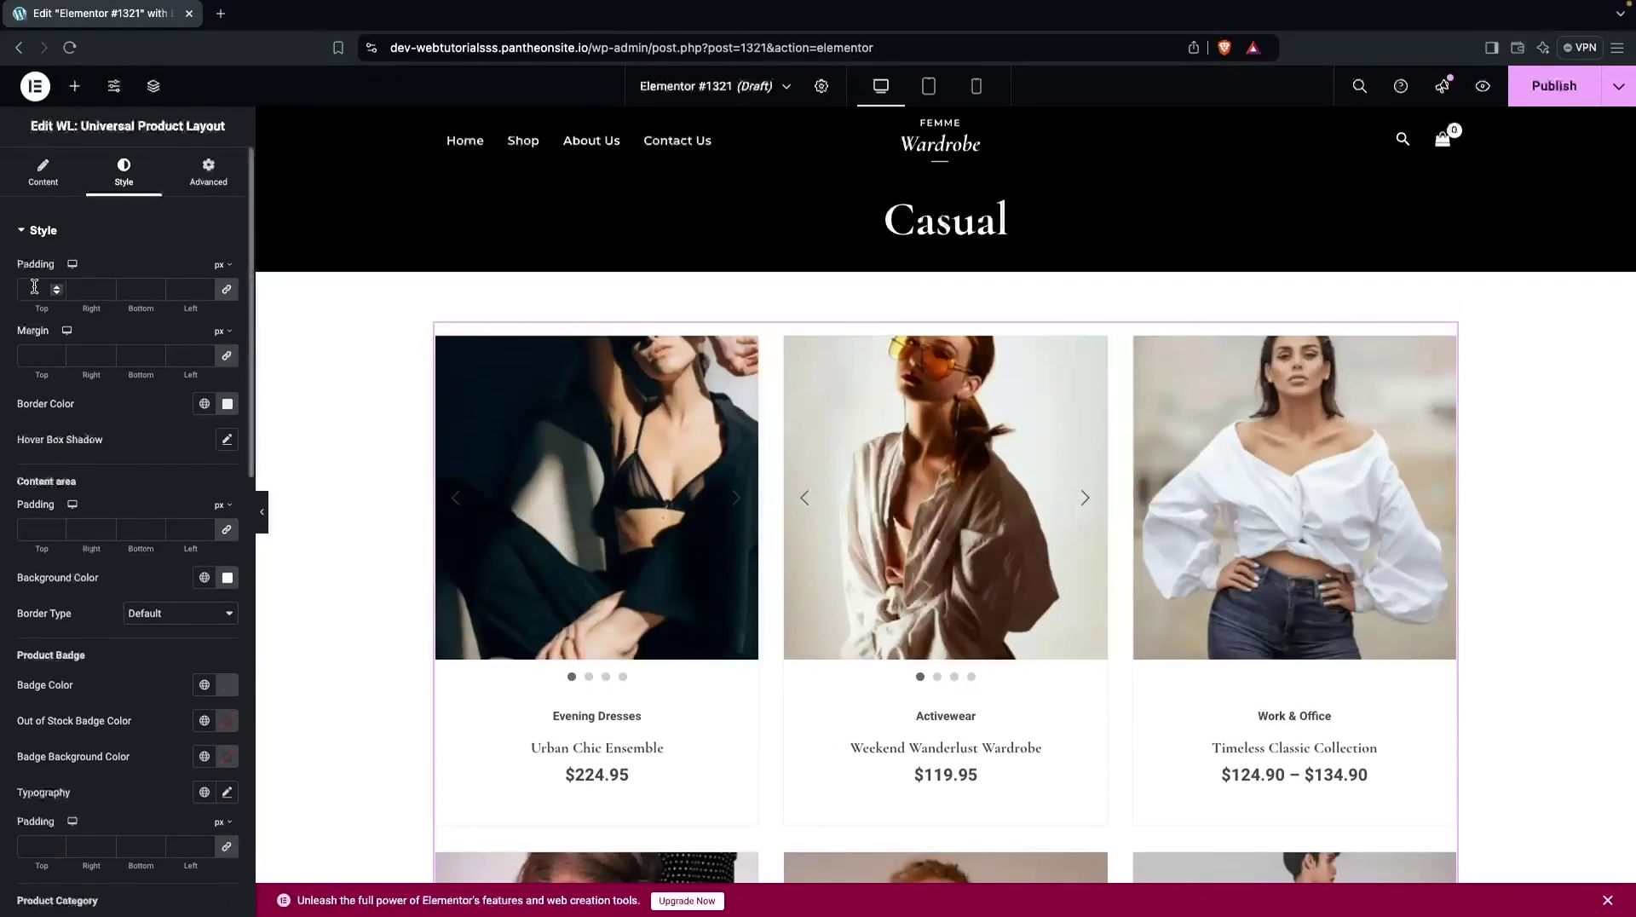
click(34, 287)
text(20)
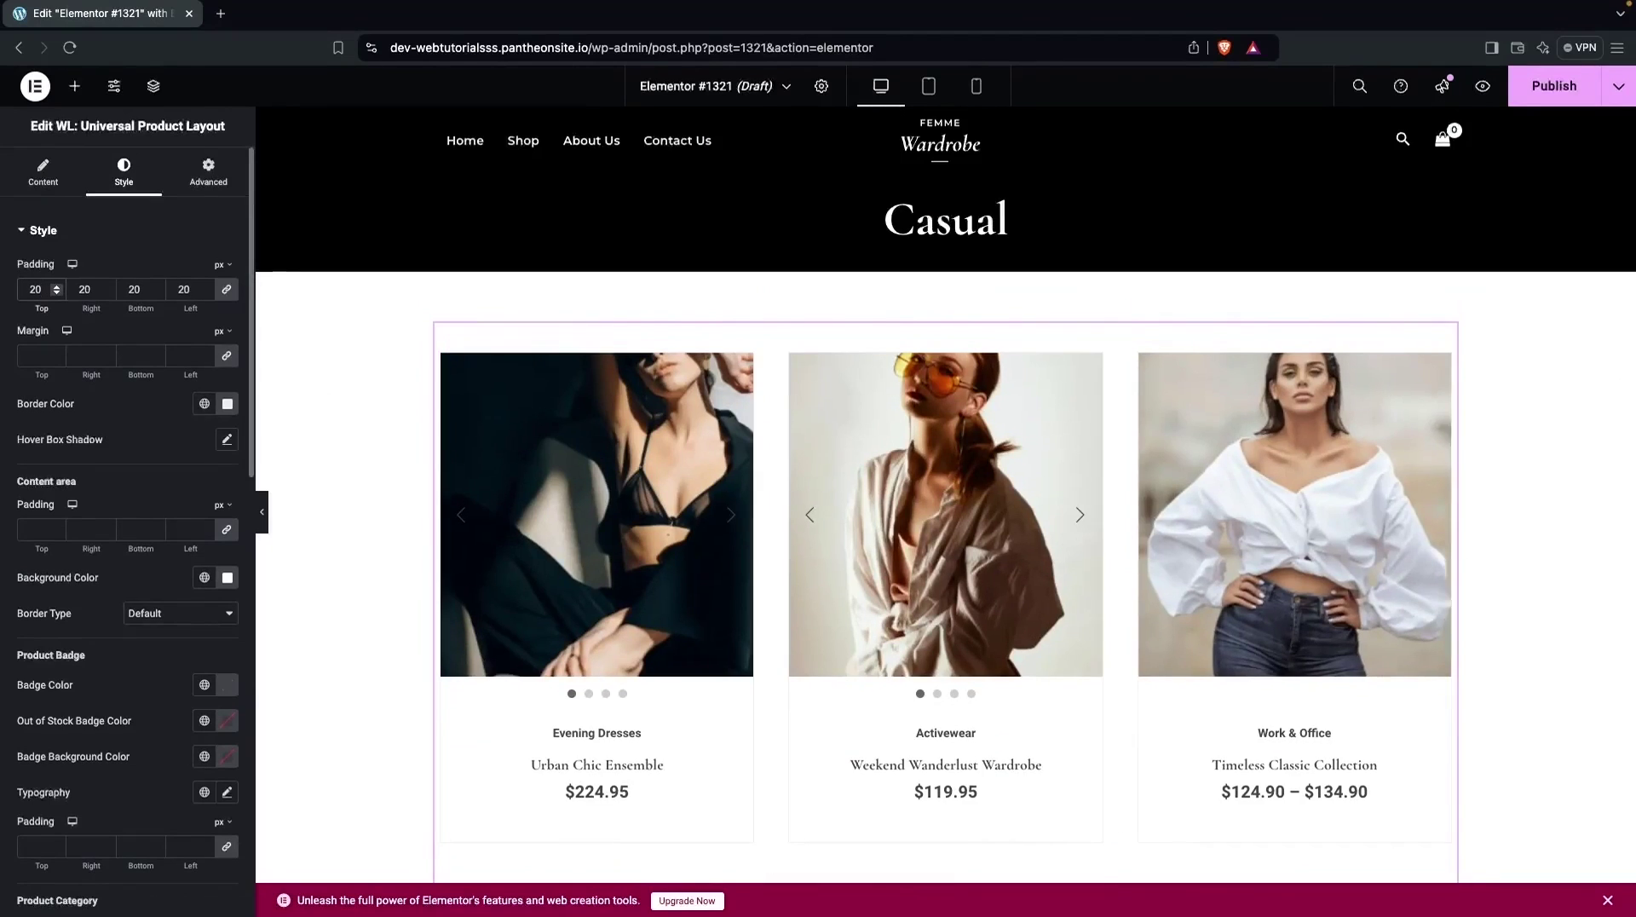
key(BackSpace)
key(BackSpace)
text(30)
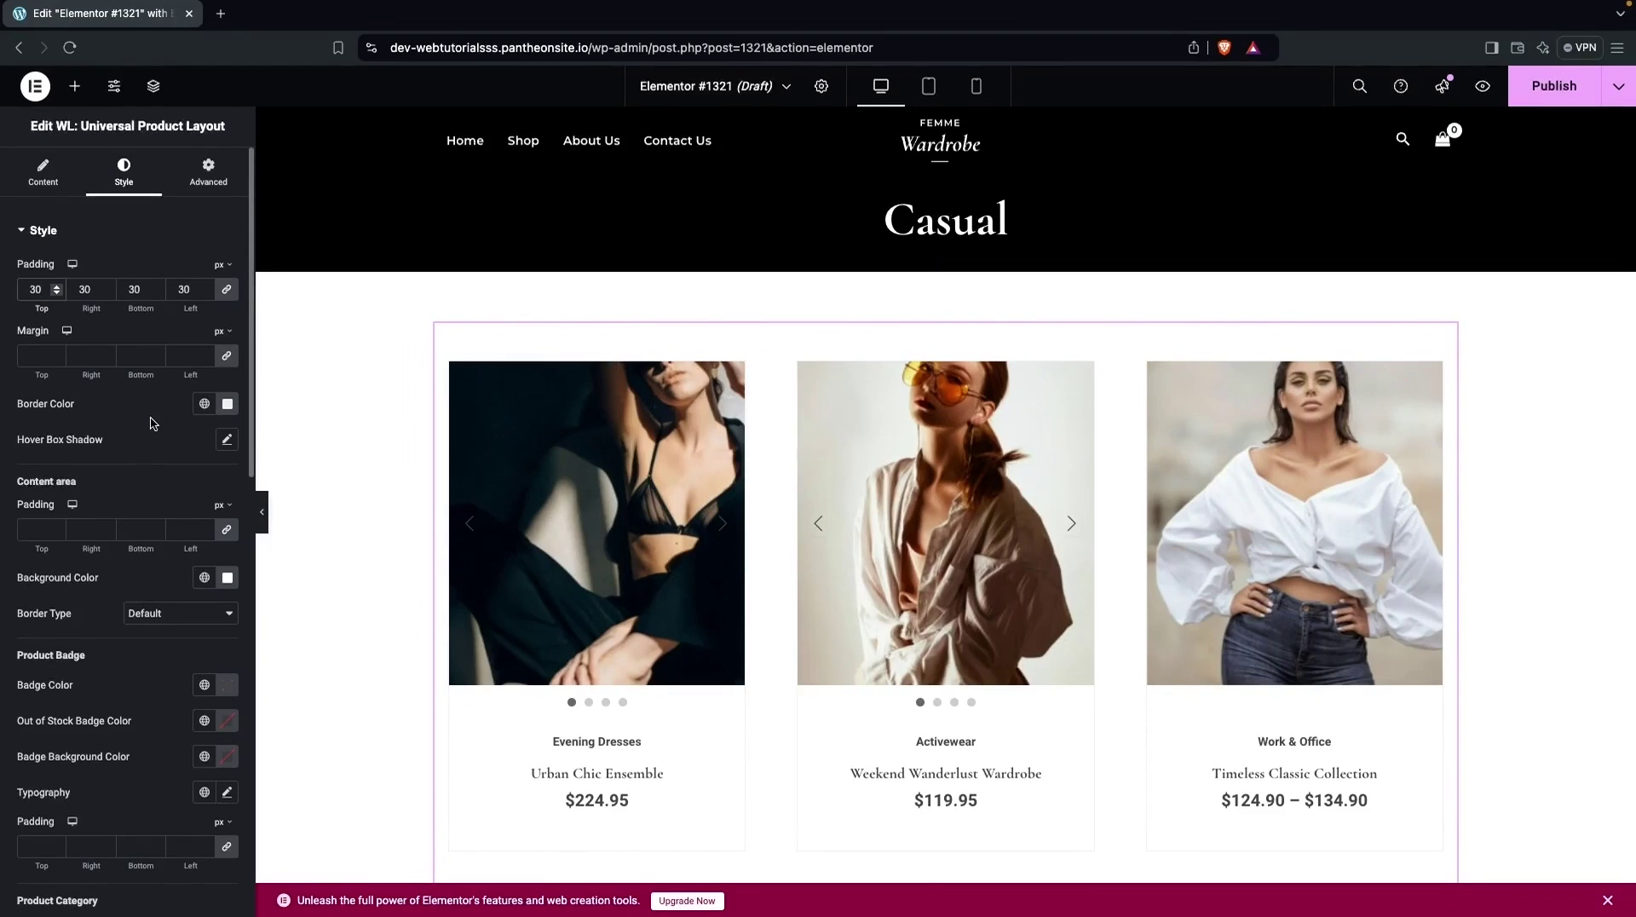
- Scroll through the category, title, price and rating style sections
scroll(153, 439, down, 3)
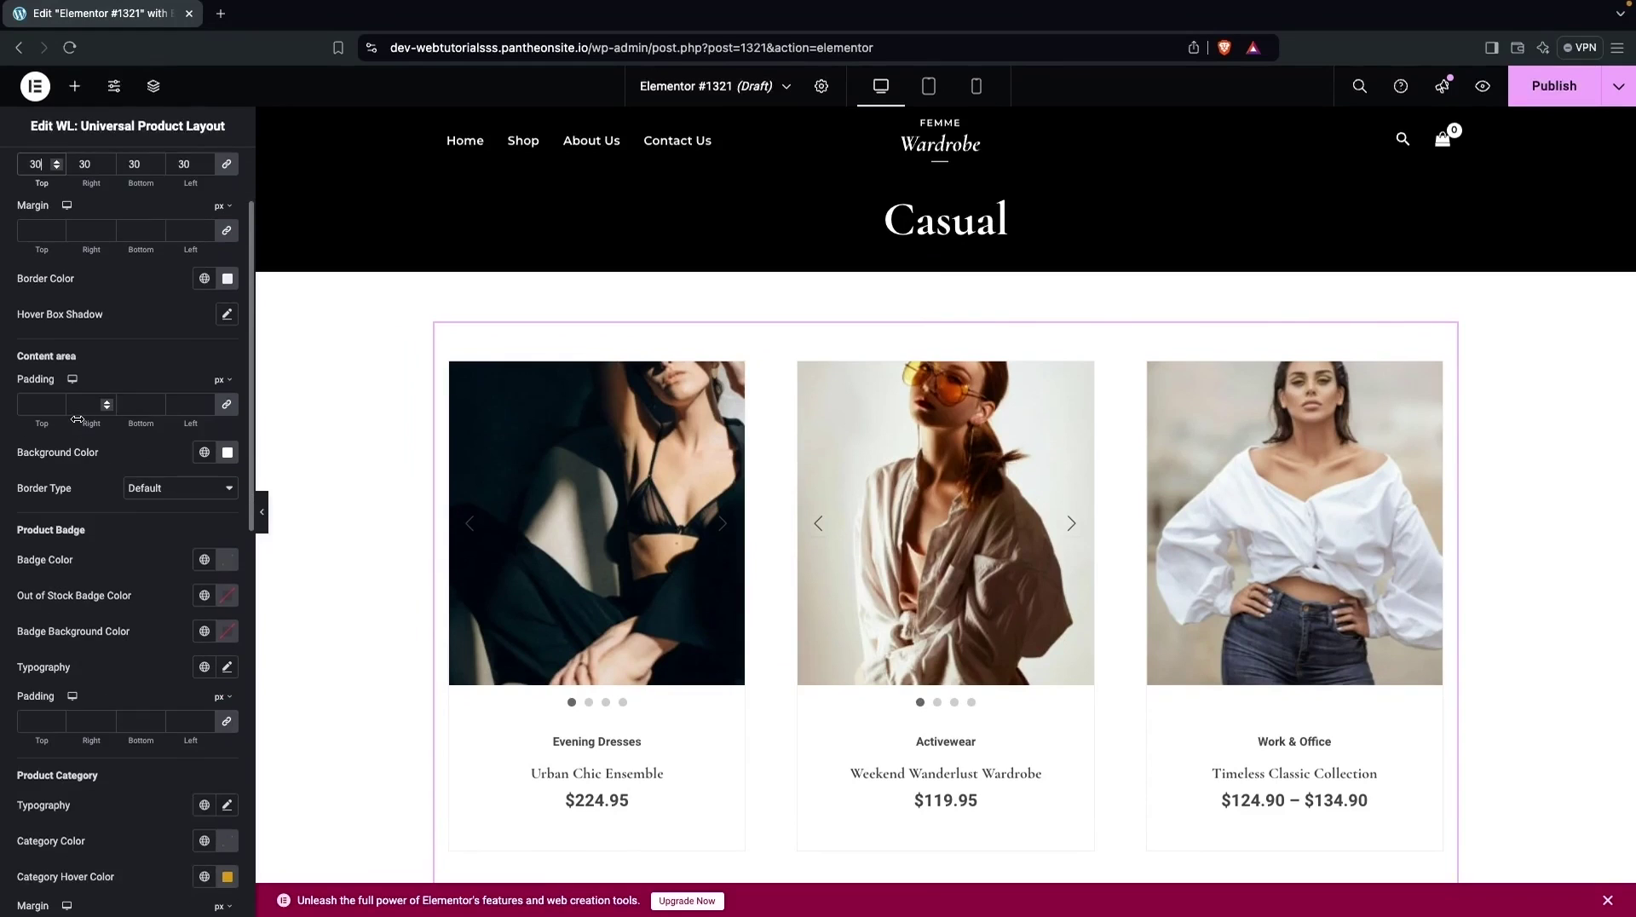
scroll(53, 379, down, 2)
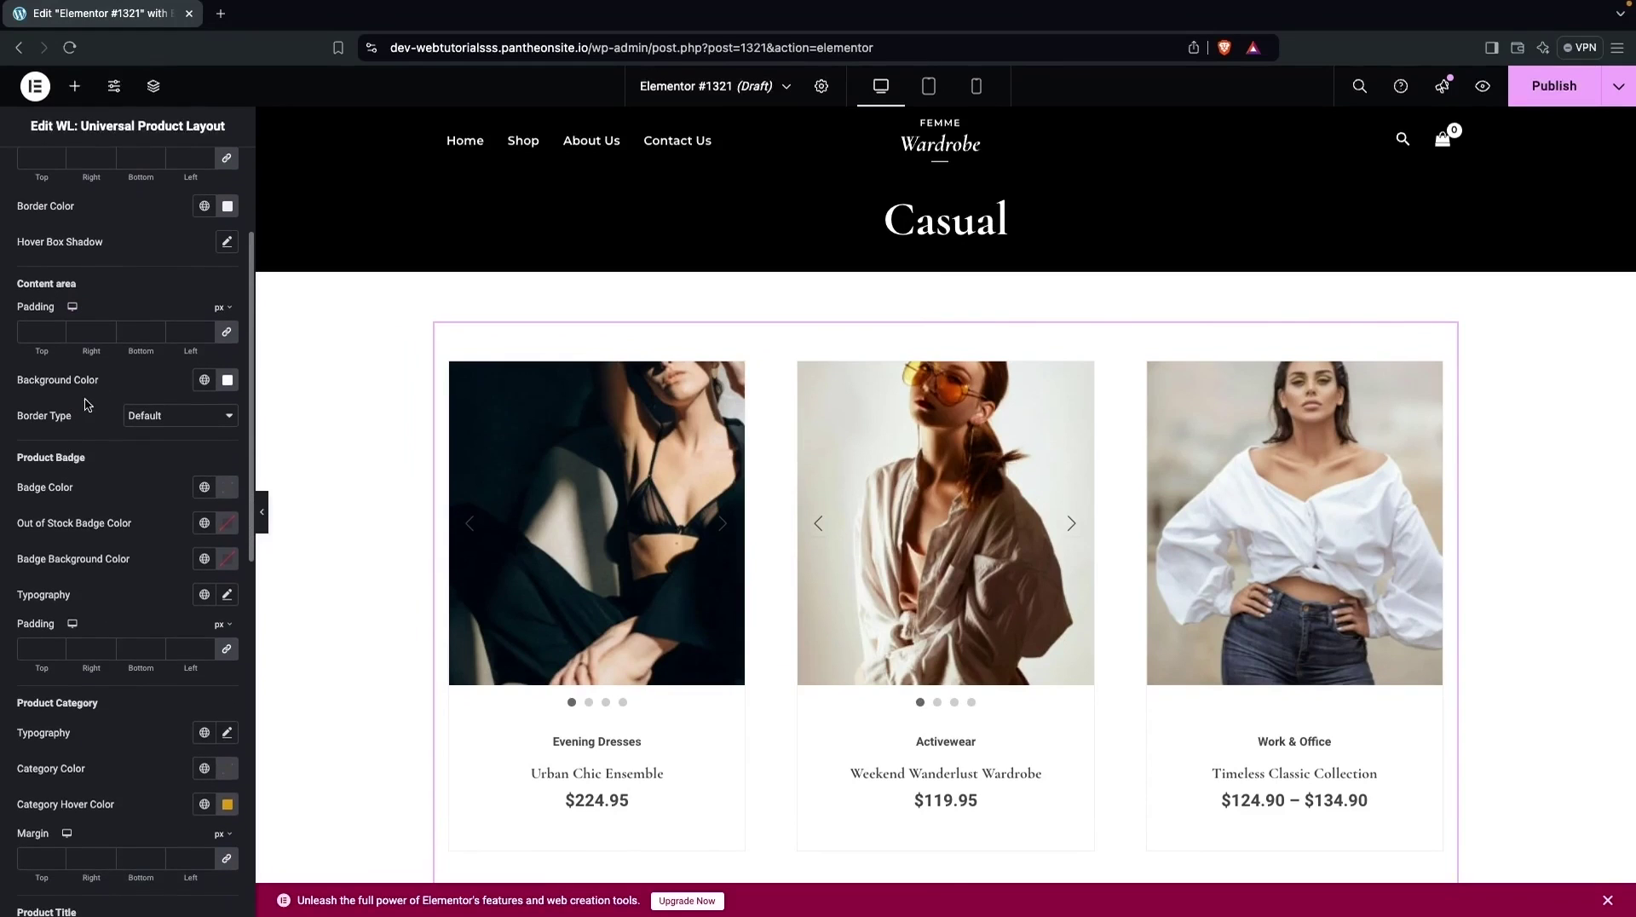
scroll(126, 393, down, 2)
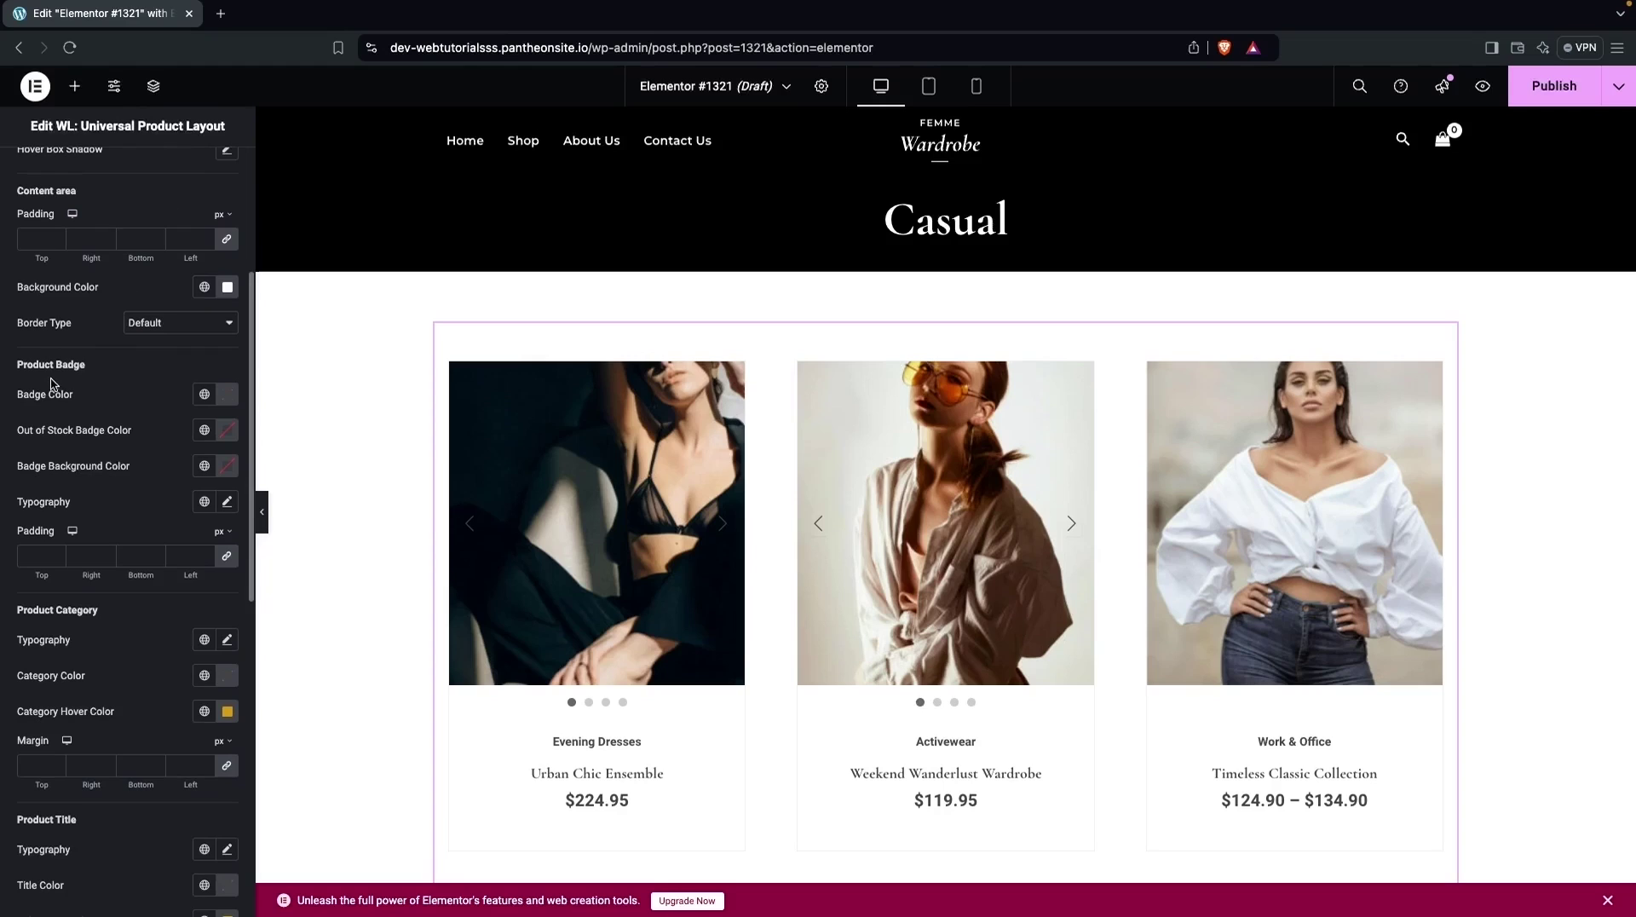
scroll(85, 443, down, 1)
scroll(85, 443, down, 2)
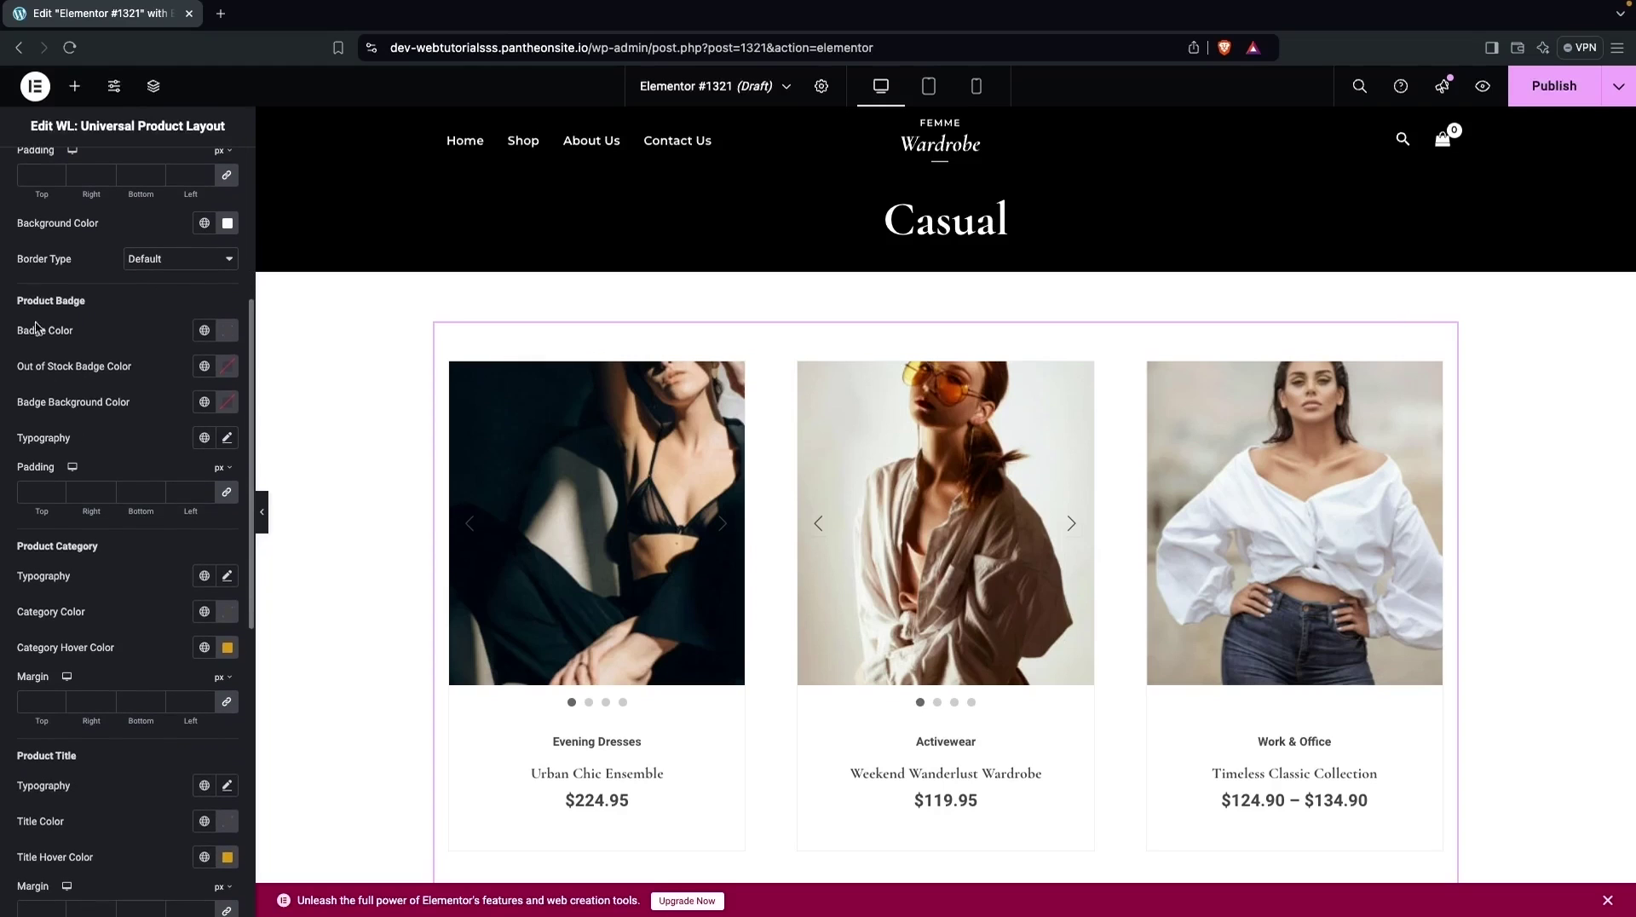
scroll(35, 382, down, 1)
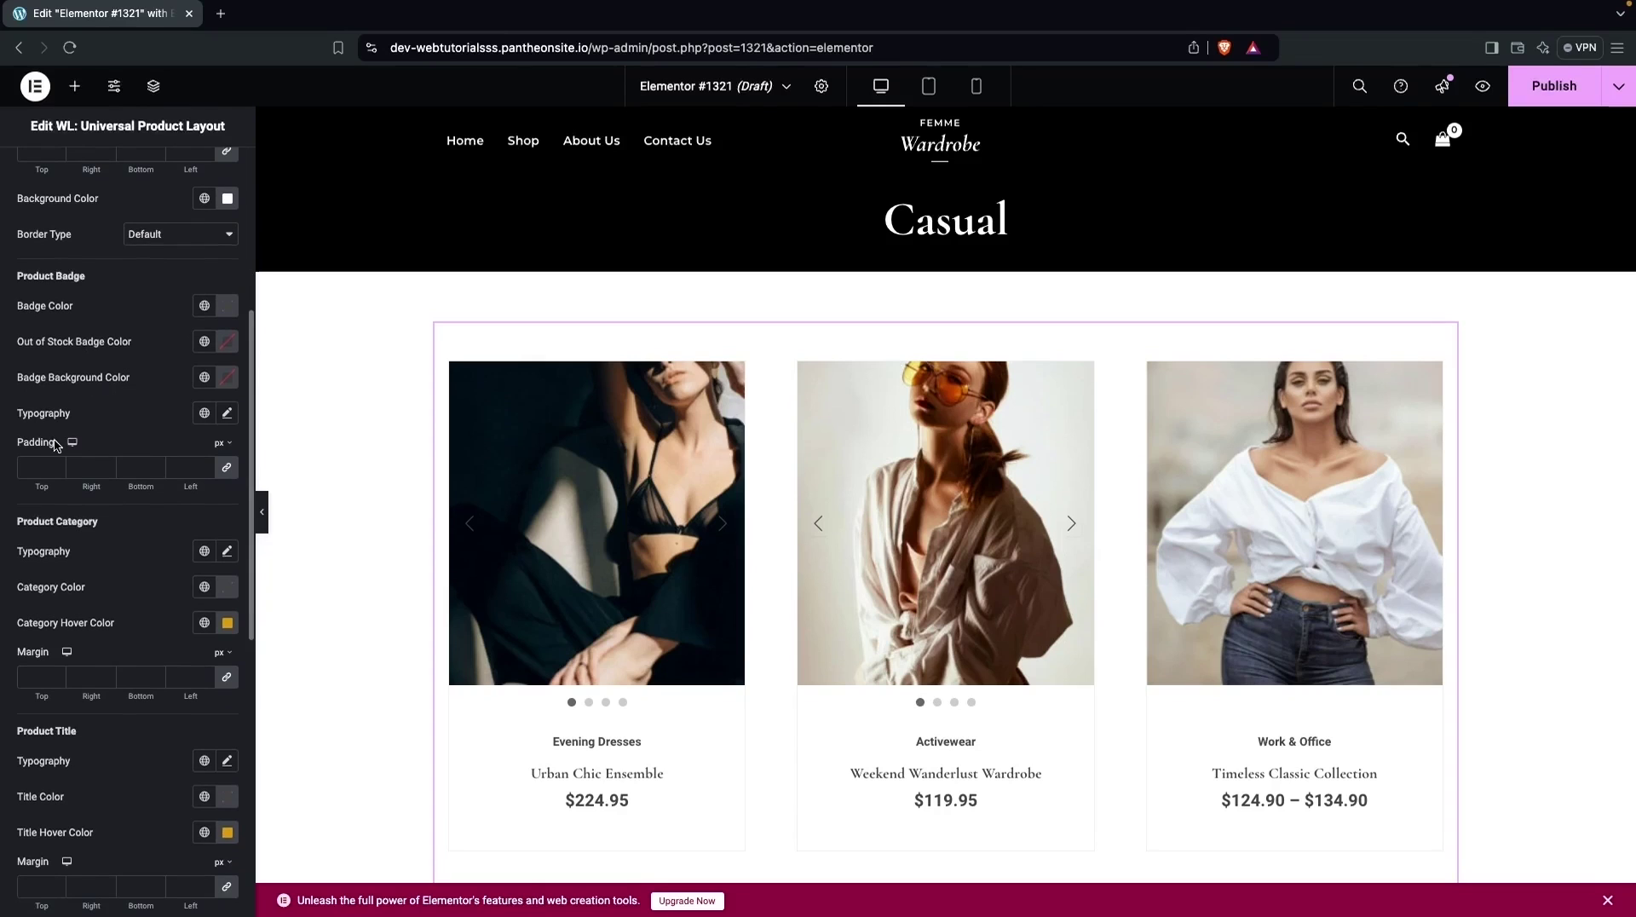
scroll(120, 430, down, 3)
scroll(120, 435, down, 2)
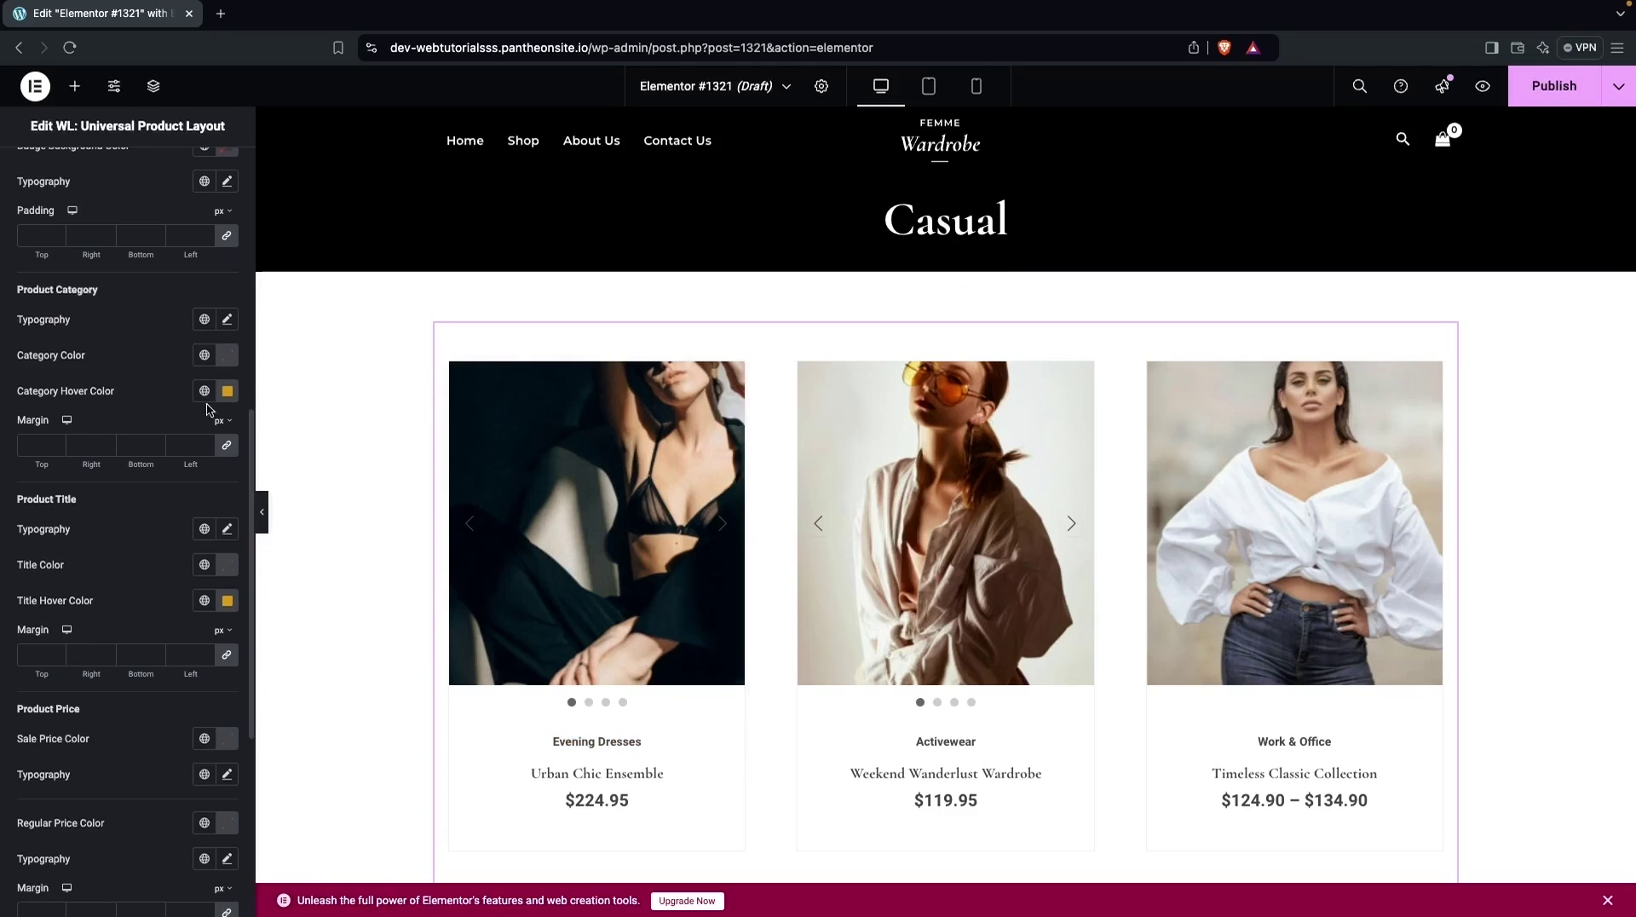
scroll(138, 540, down, 4)
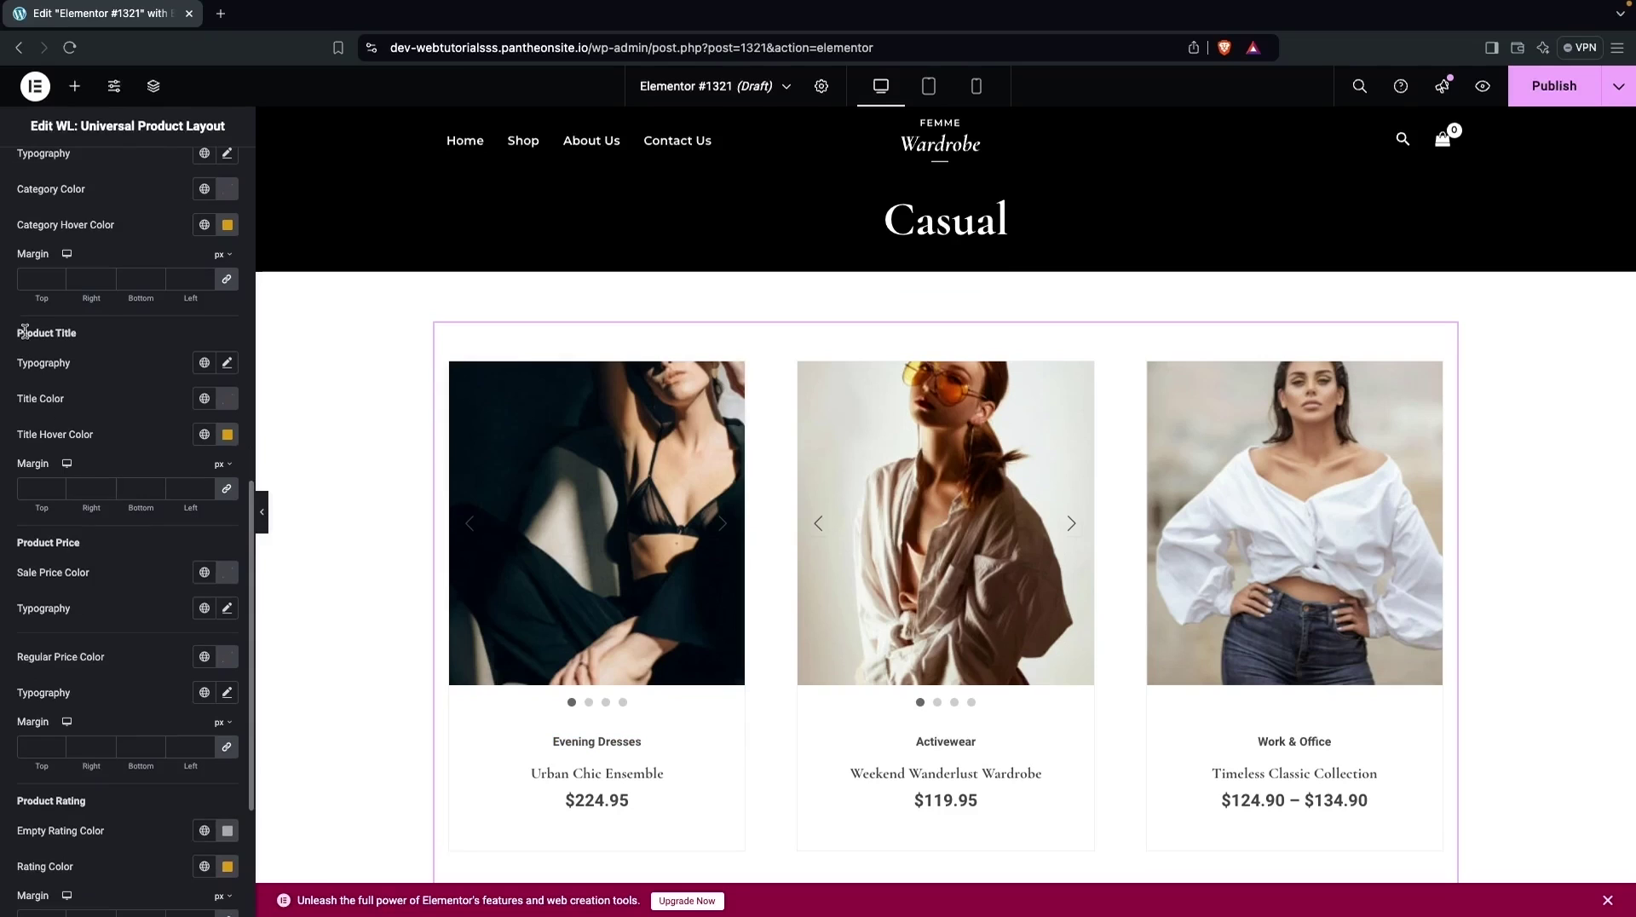
scroll(81, 346, down, 3)
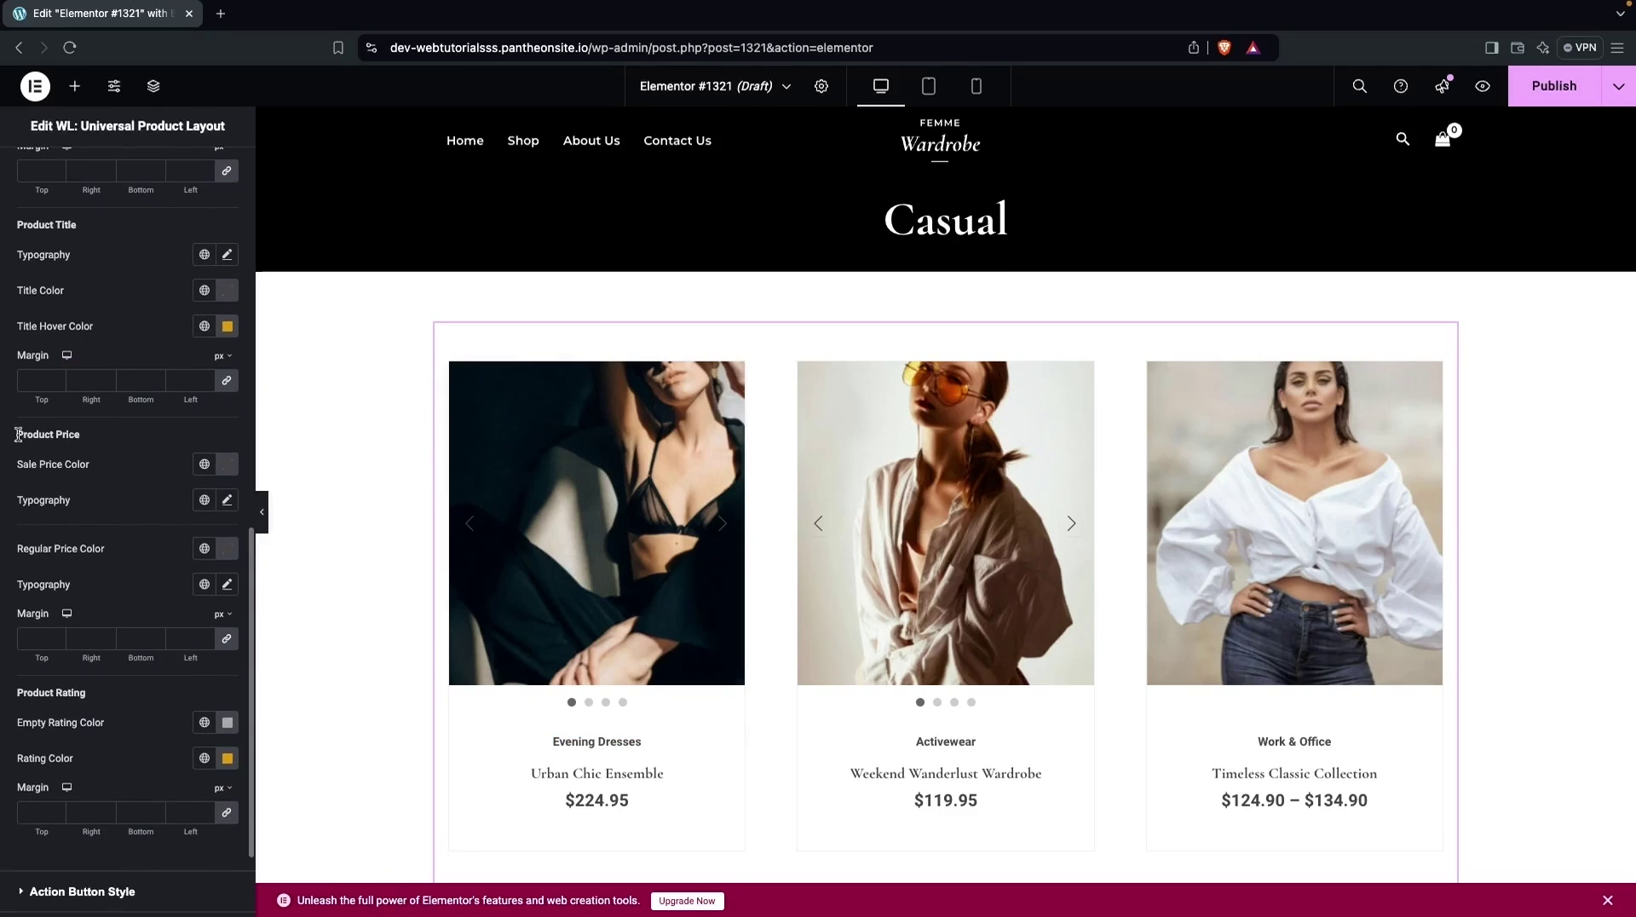
scroll(54, 434, down, 4)
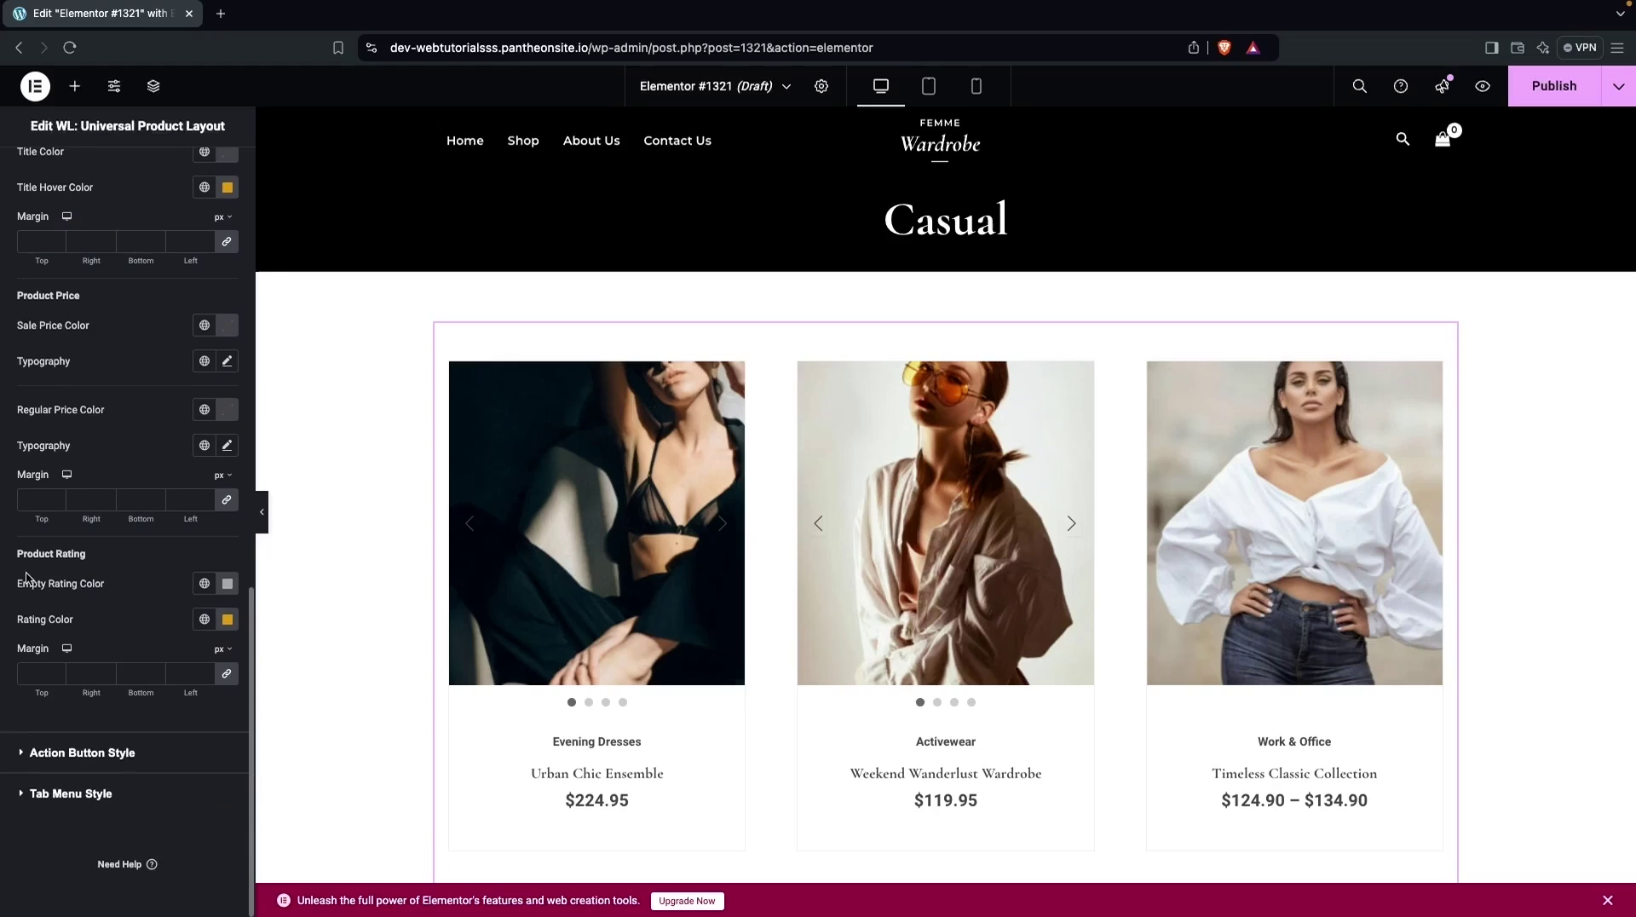
- Review the Action Button Style tooltip settings without changing them
click(25, 755)
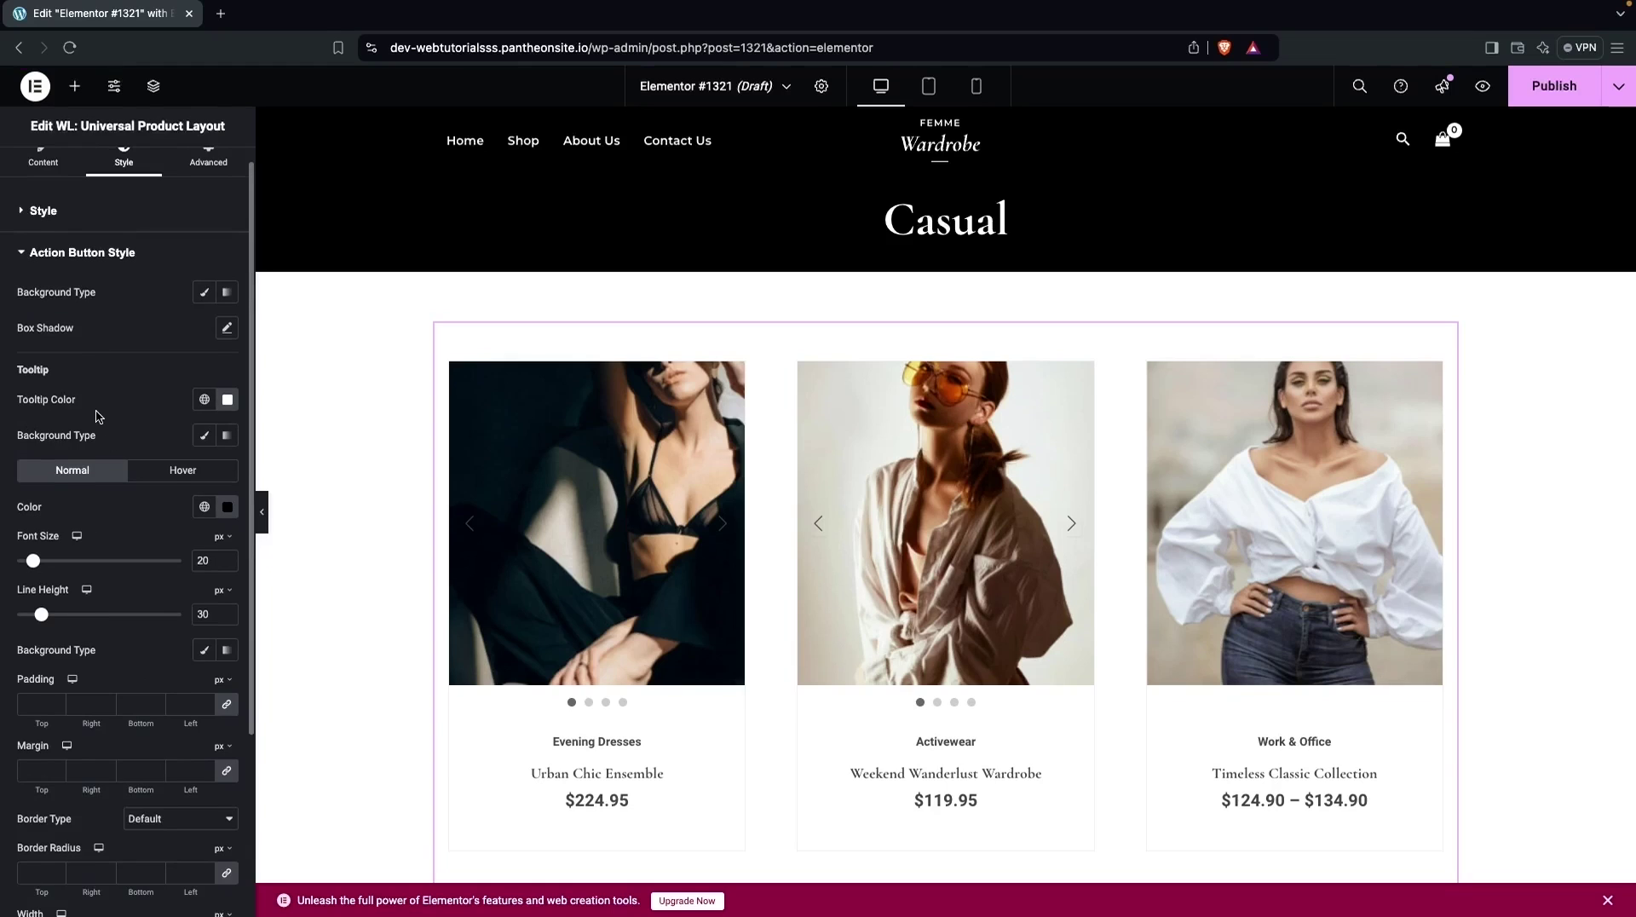
scroll(96, 415, down, 1)
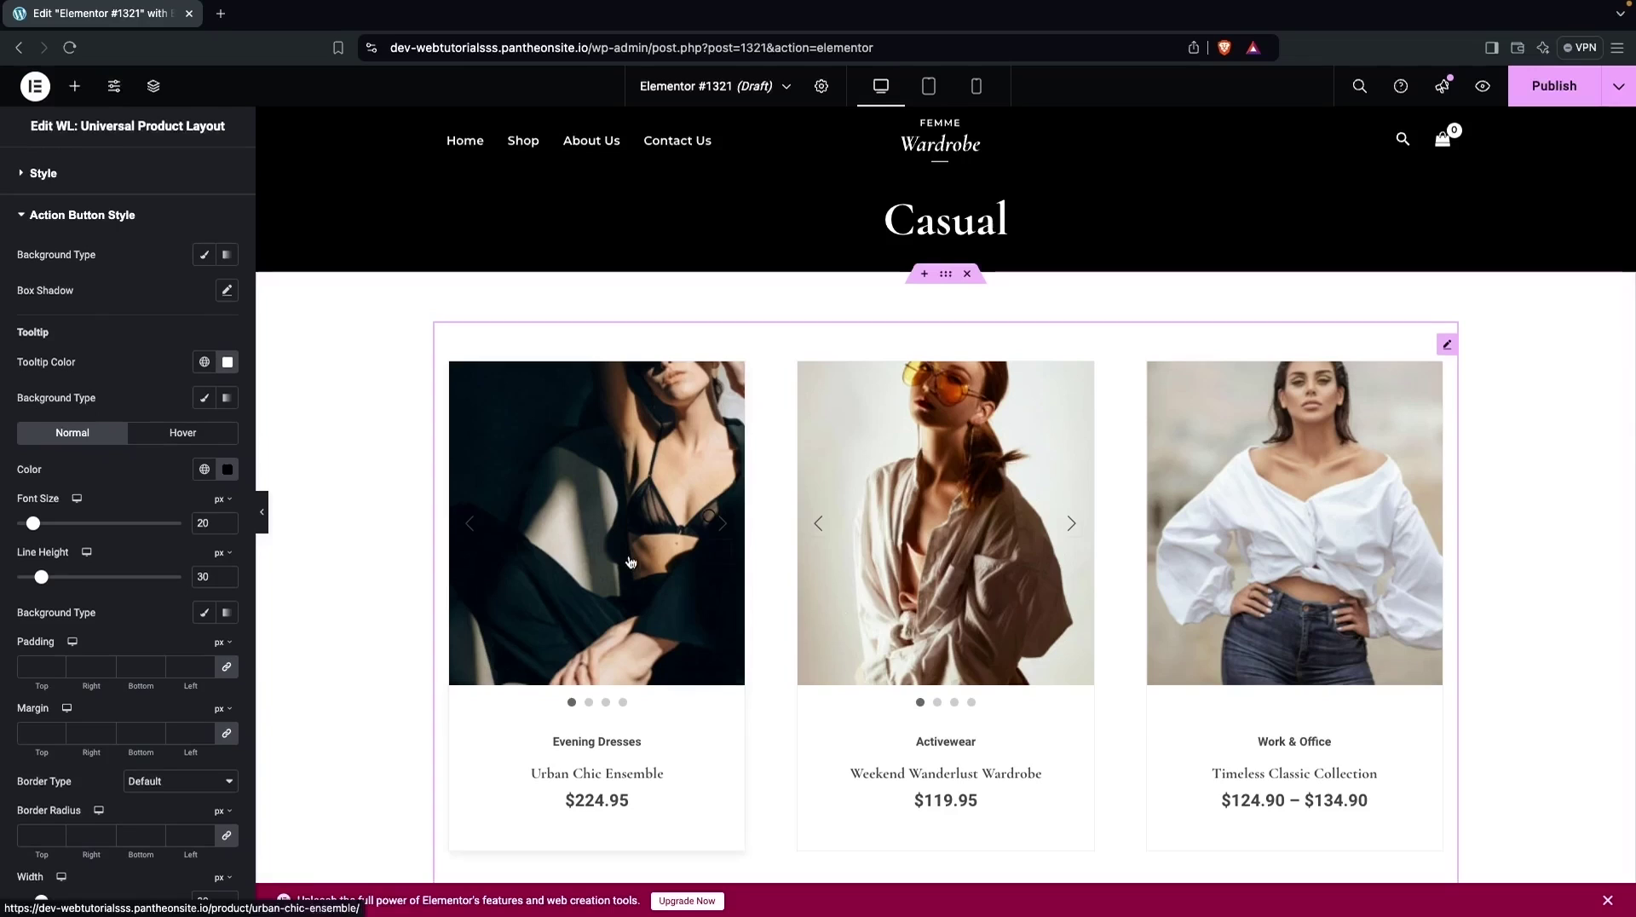
mouse_move(1063, 562)
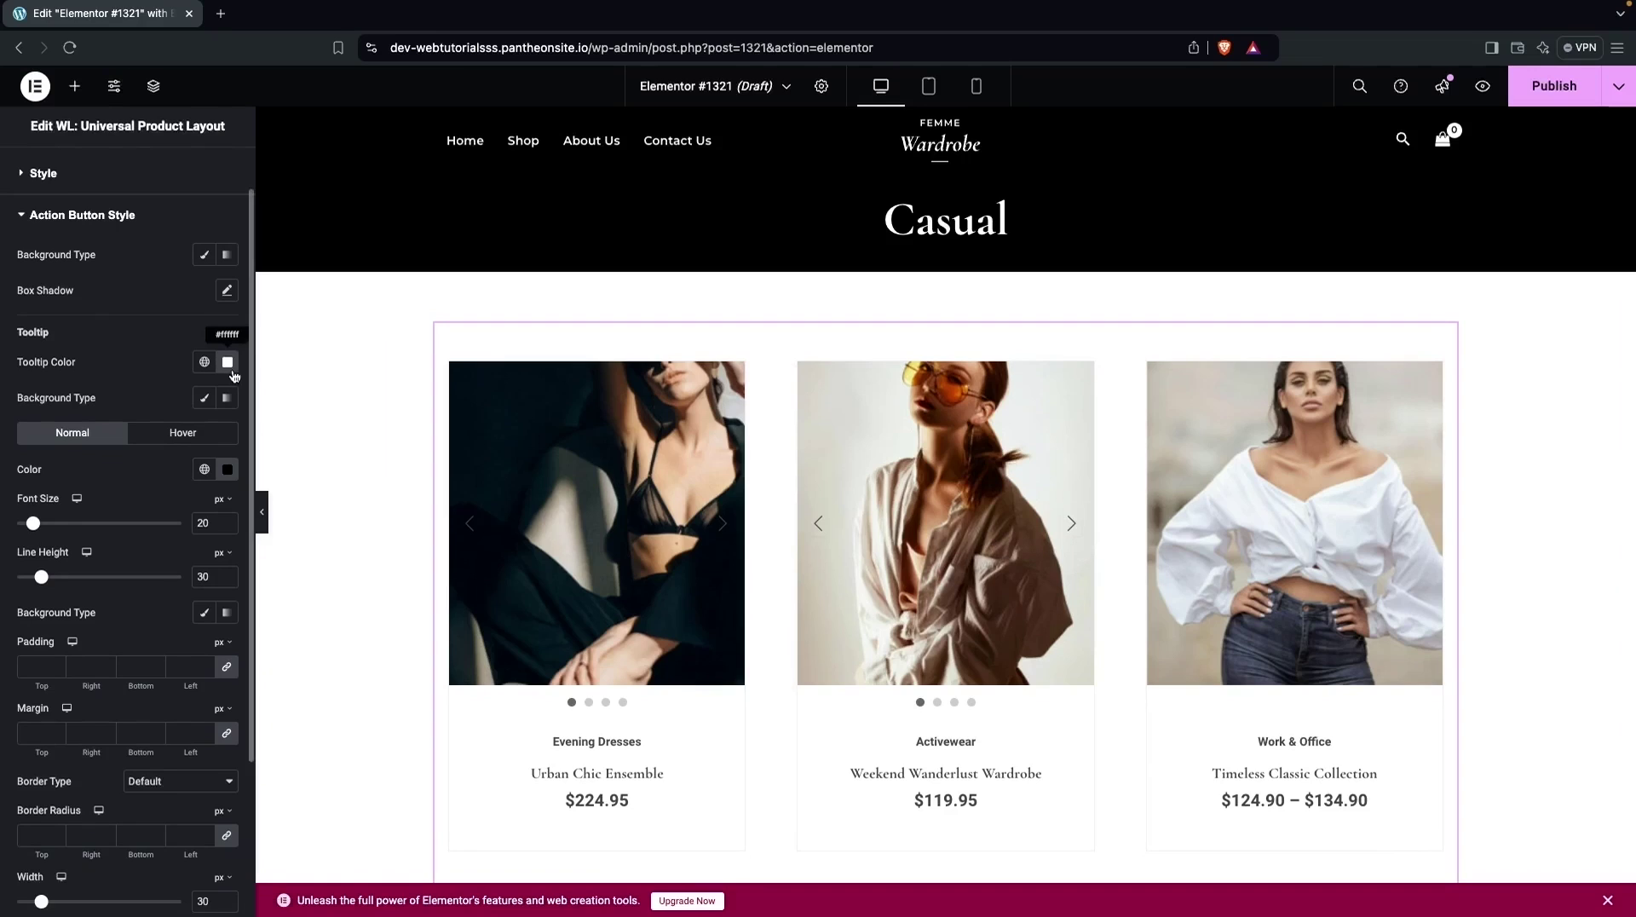
scroll(68, 605, down, 3)
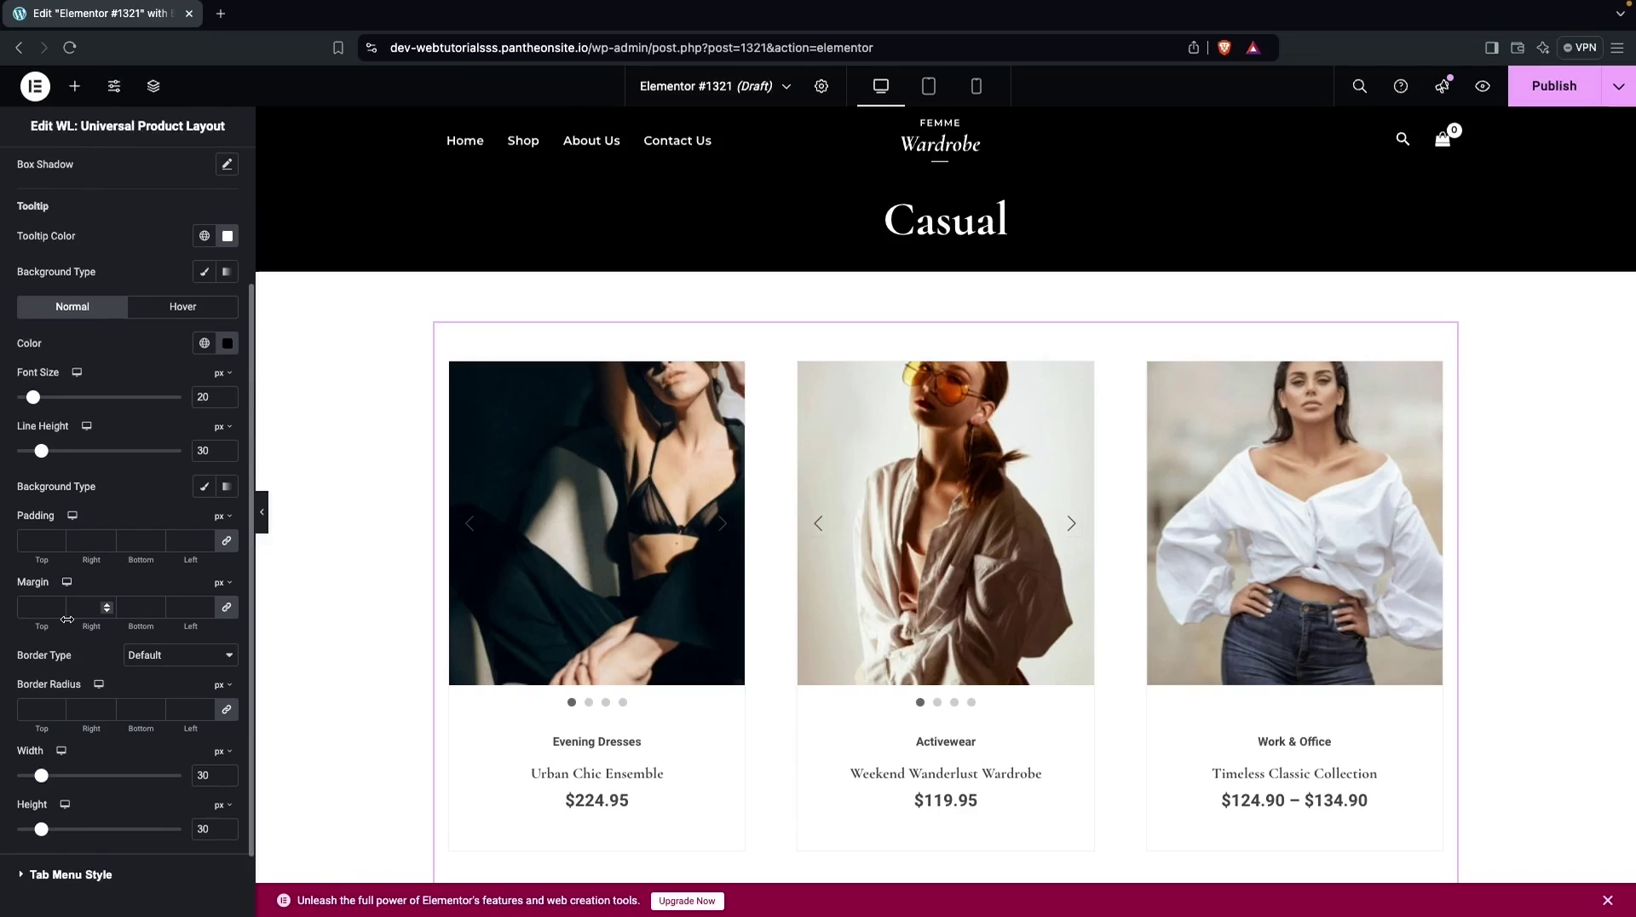
scroll(67, 619, down, 2)
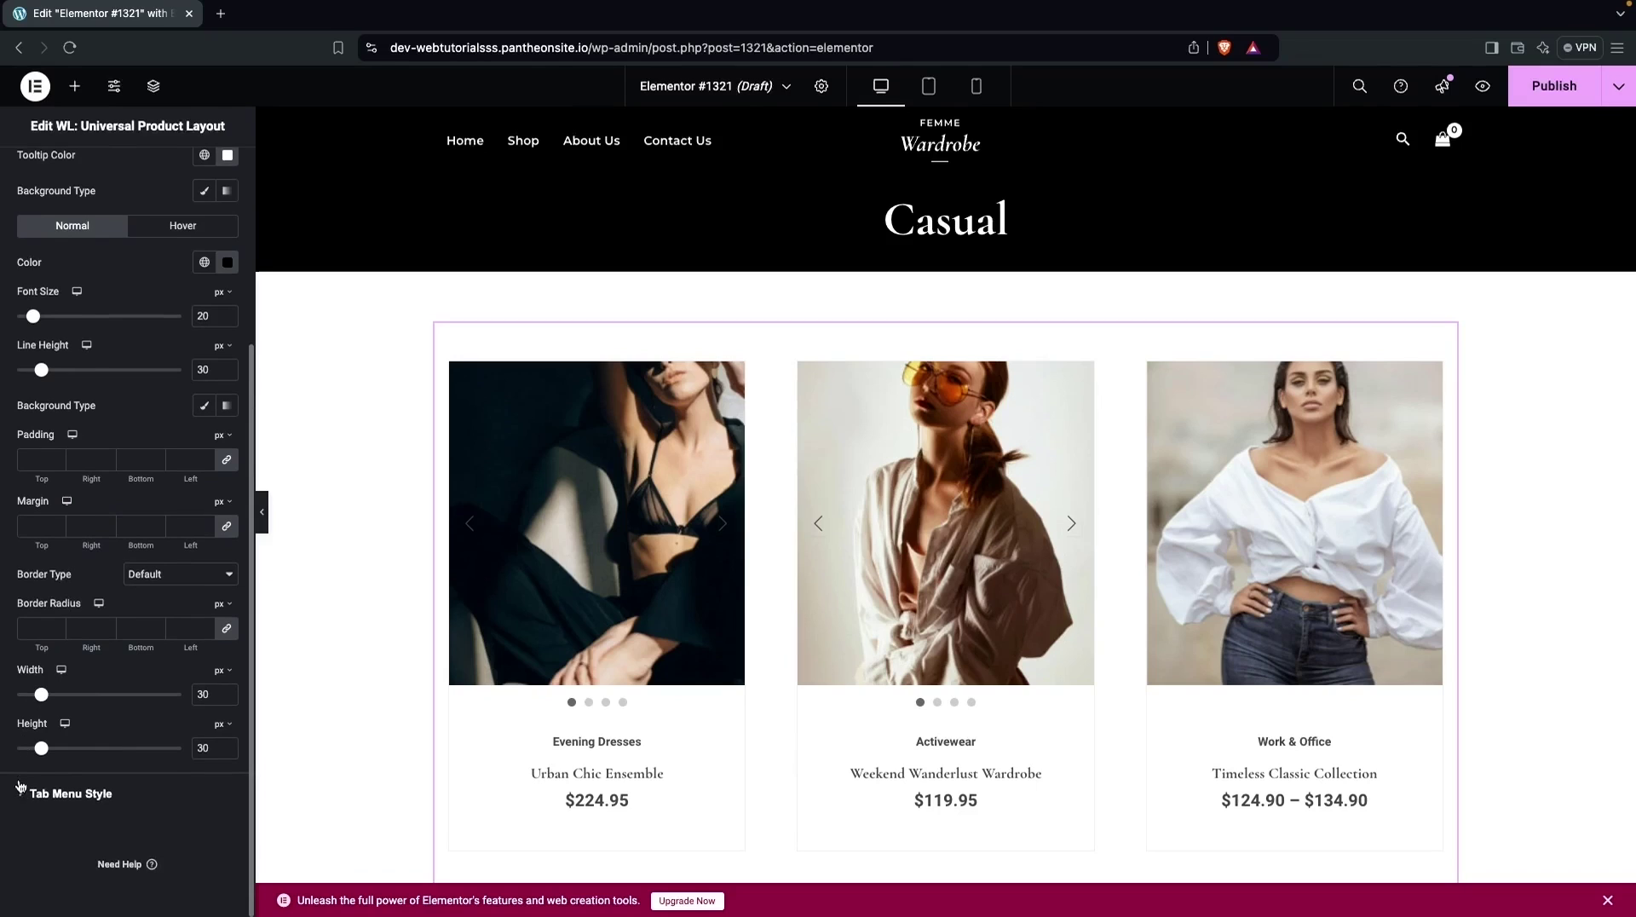
- Expand Tab Menu Style and scroll the canvas preview
click(21, 799)
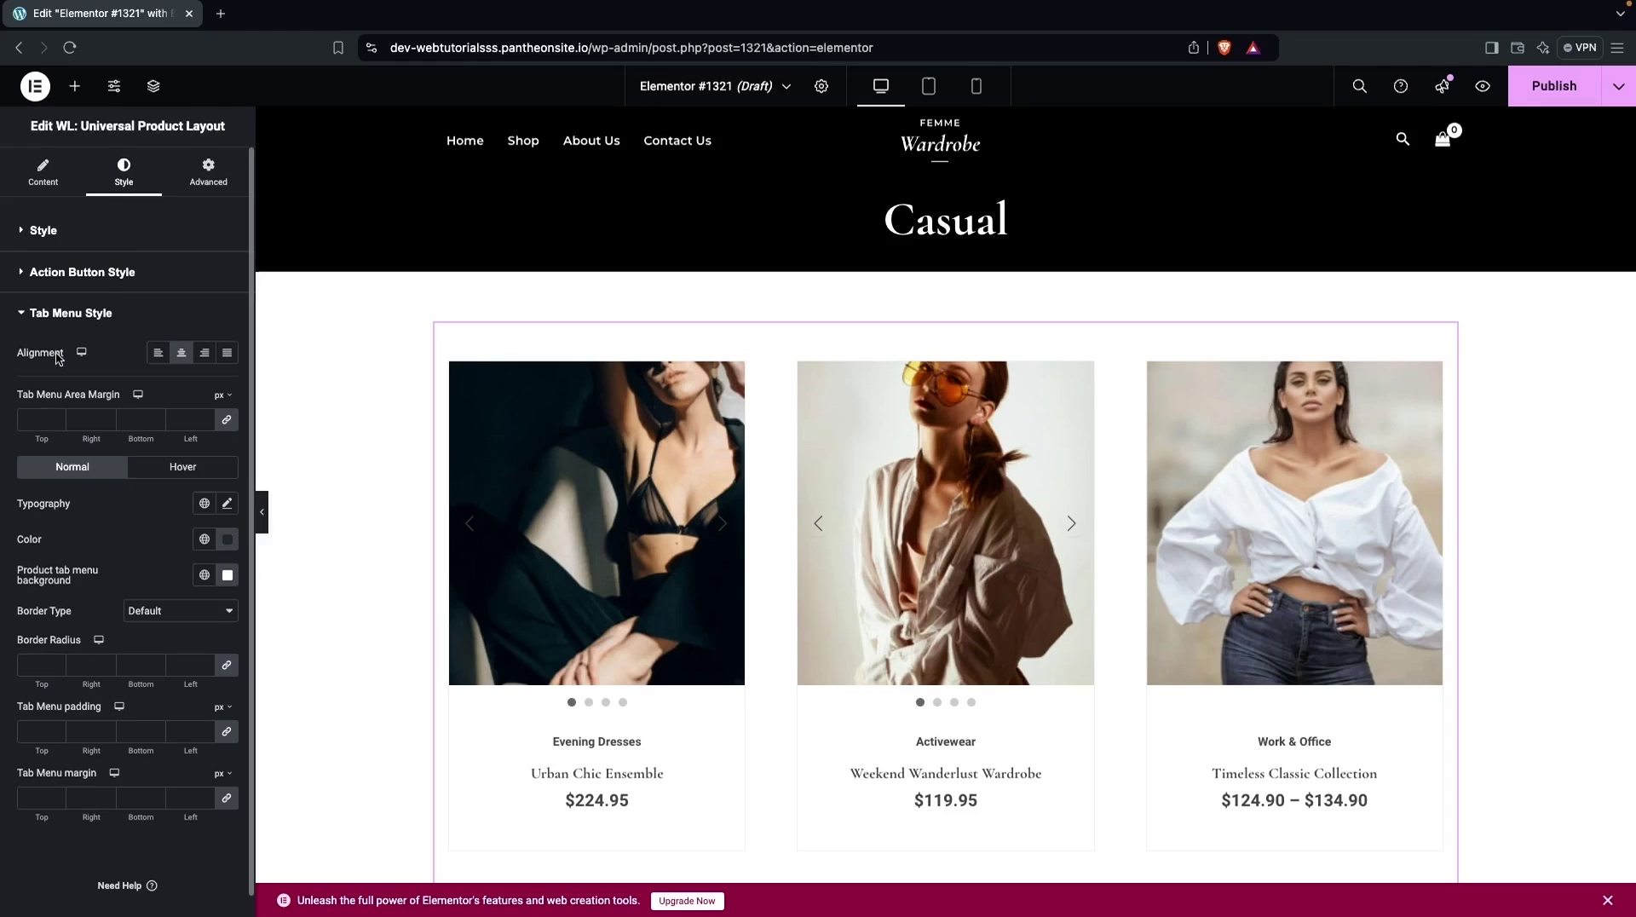
scroll(545, 577, down, 10)
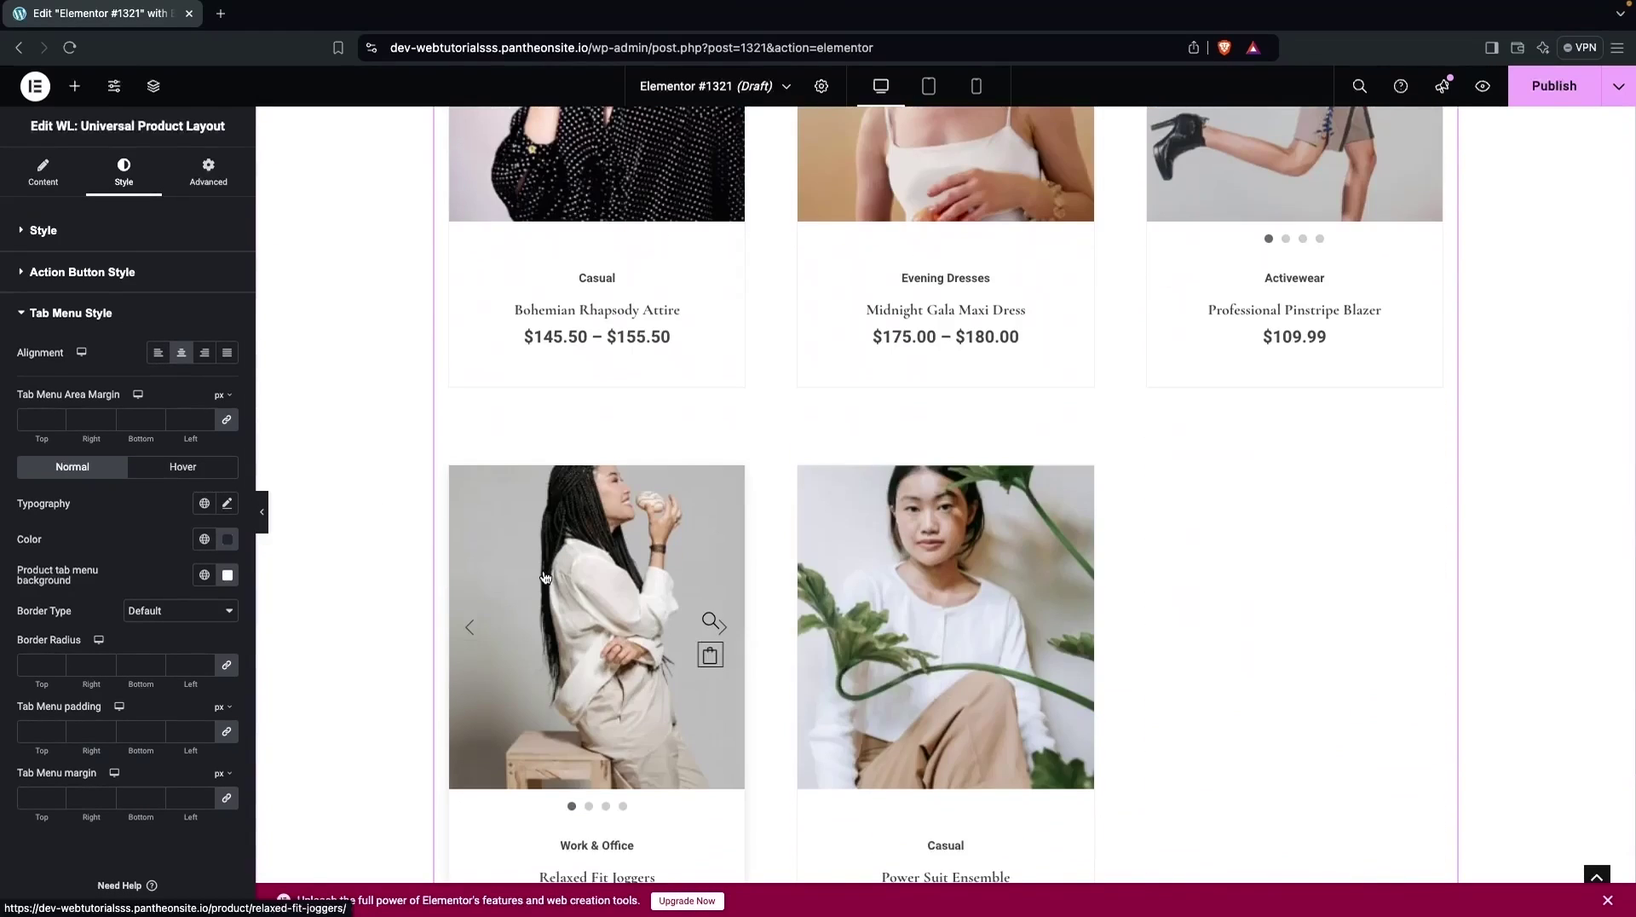
scroll(545, 577, up, 1)
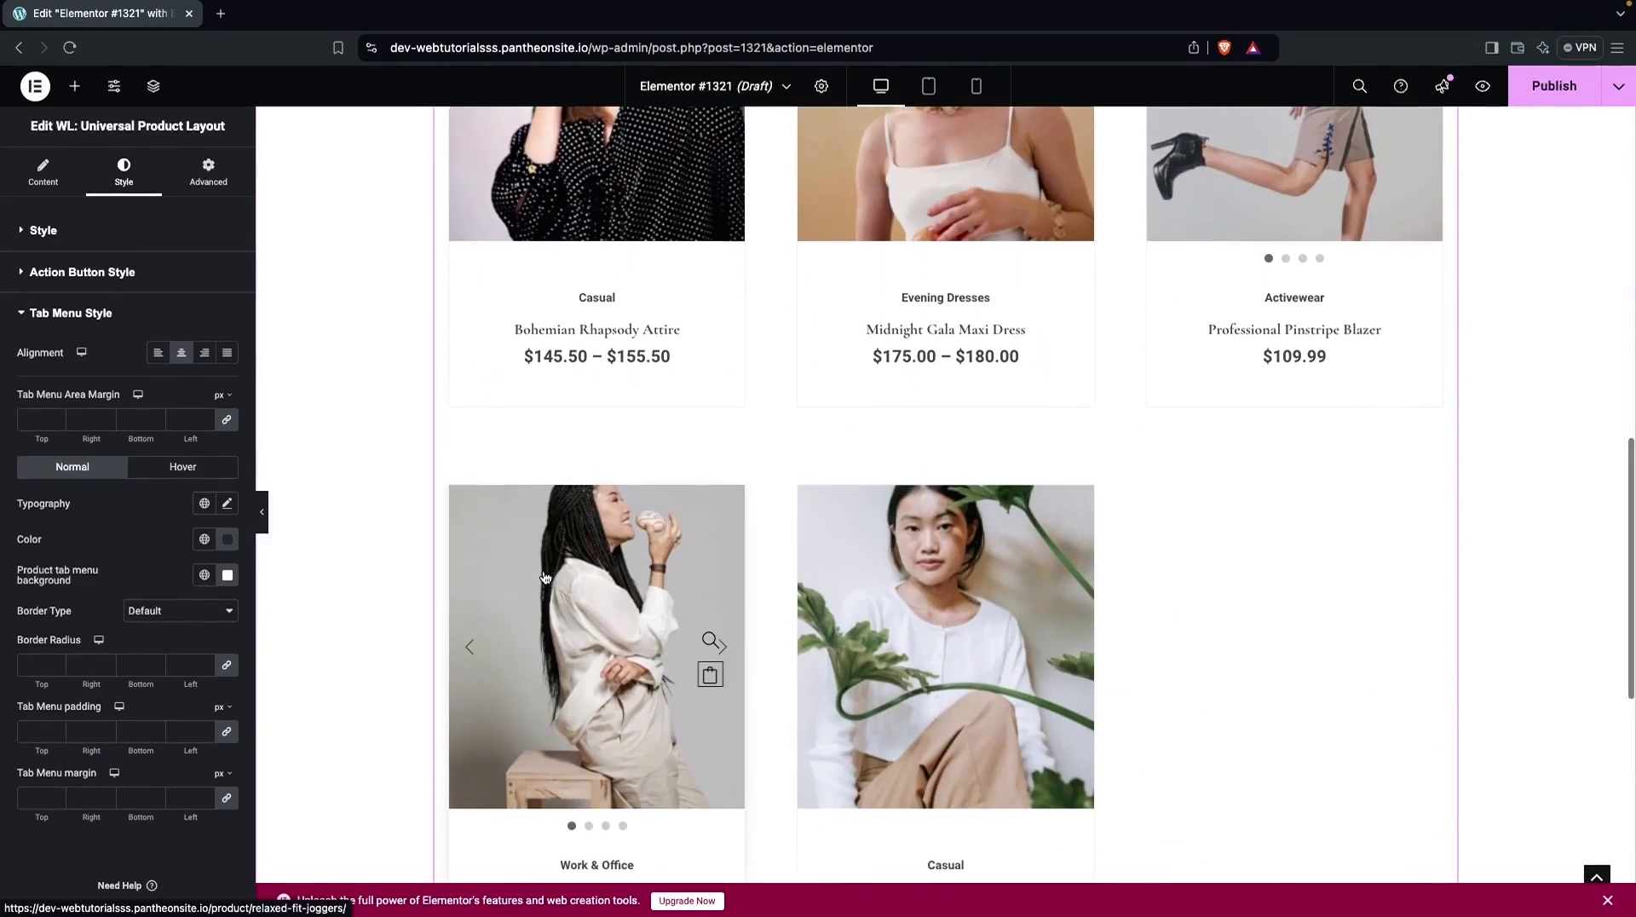
- Publish the Casual page and scroll through its live view in a new tab
click(1548, 99)
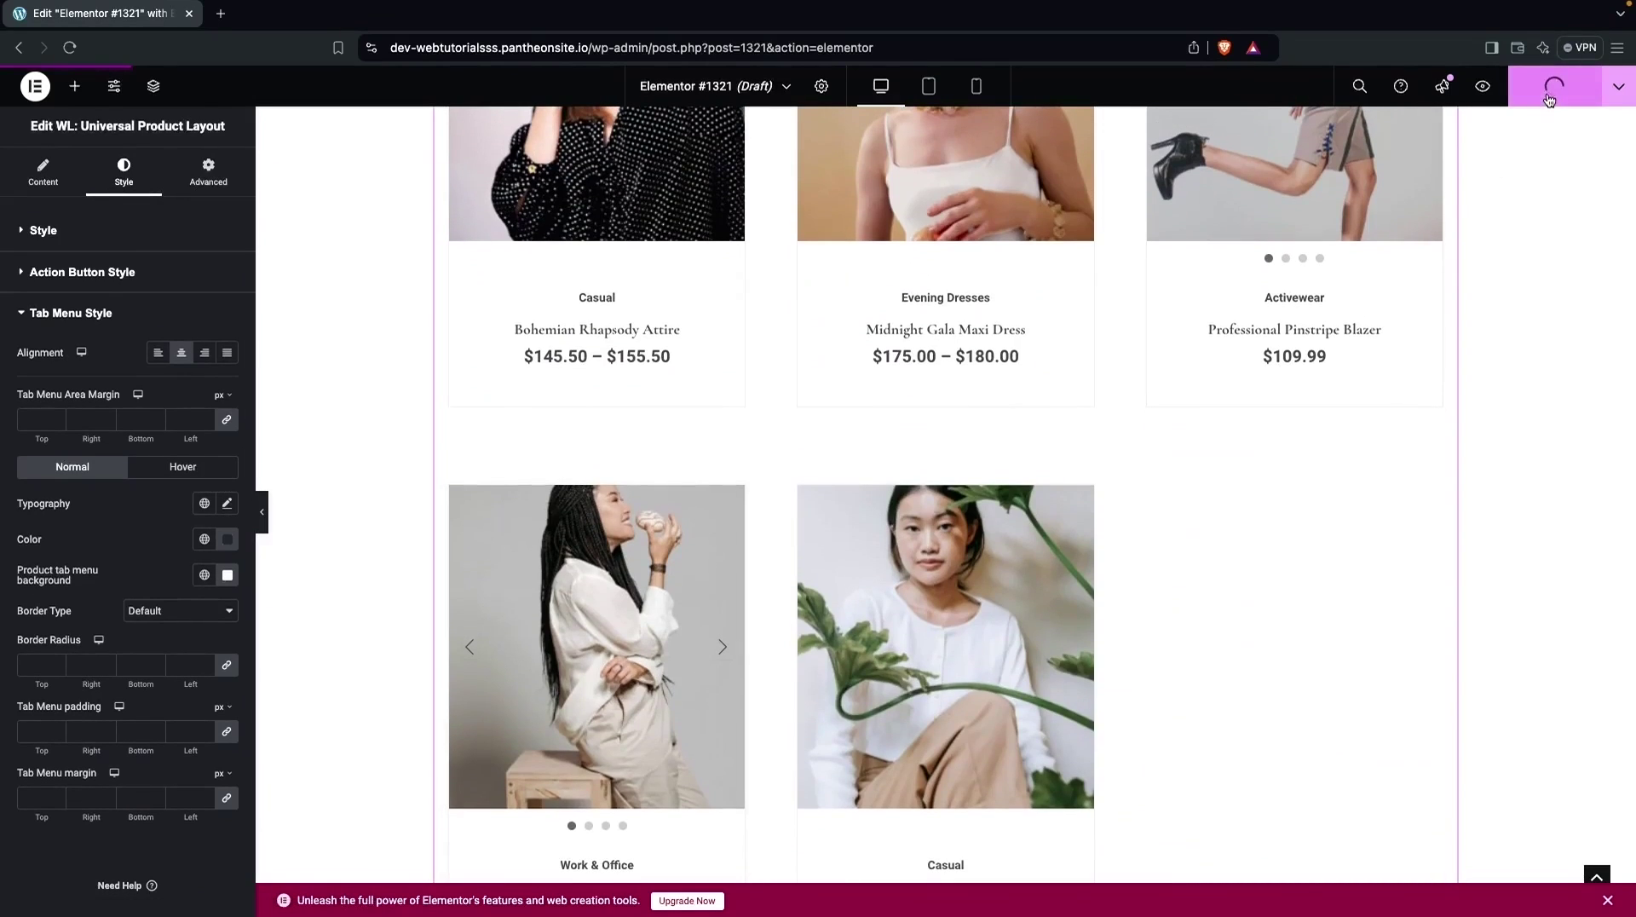
click(198, 891)
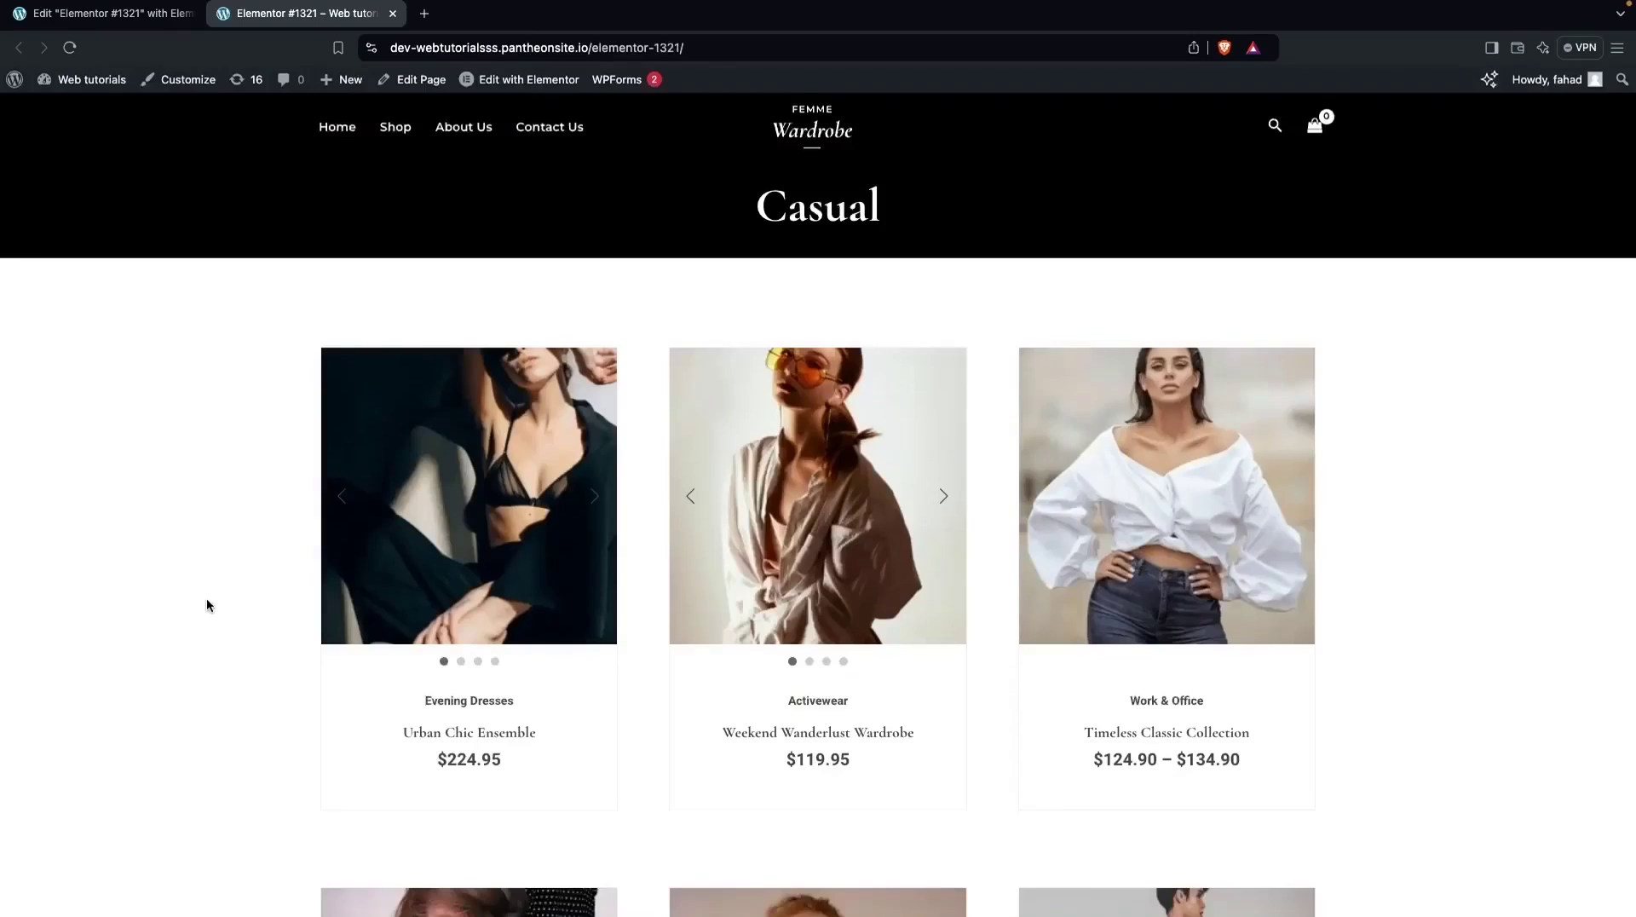
scroll(206, 597, down, 6)
scroll(206, 605, down, 5)
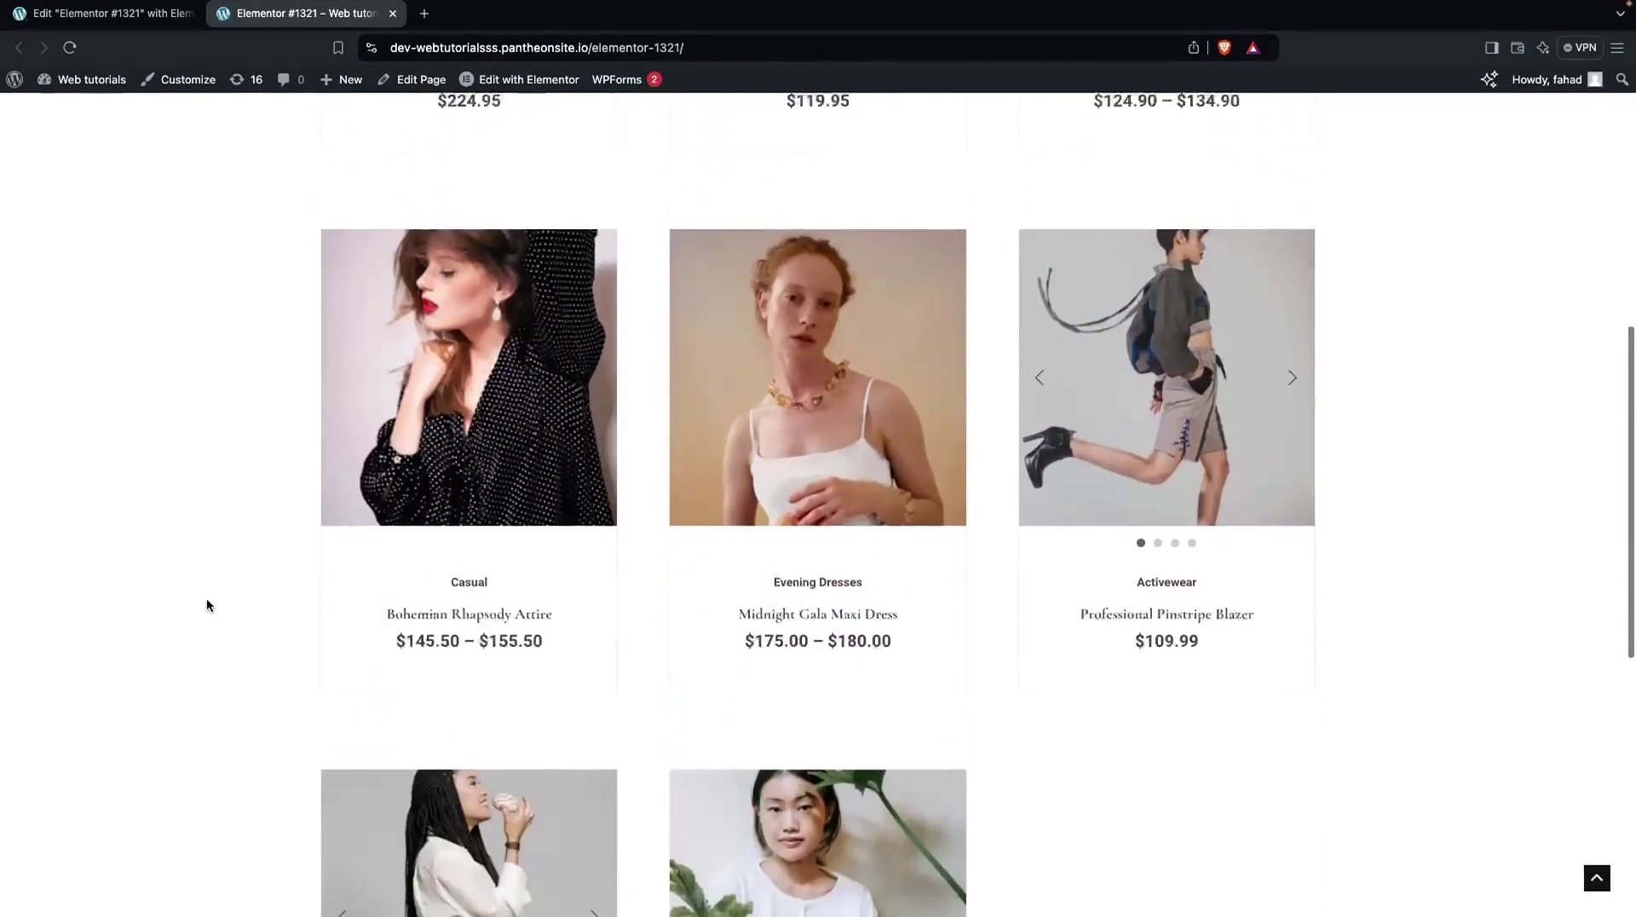
scroll(206, 605, down, 4)
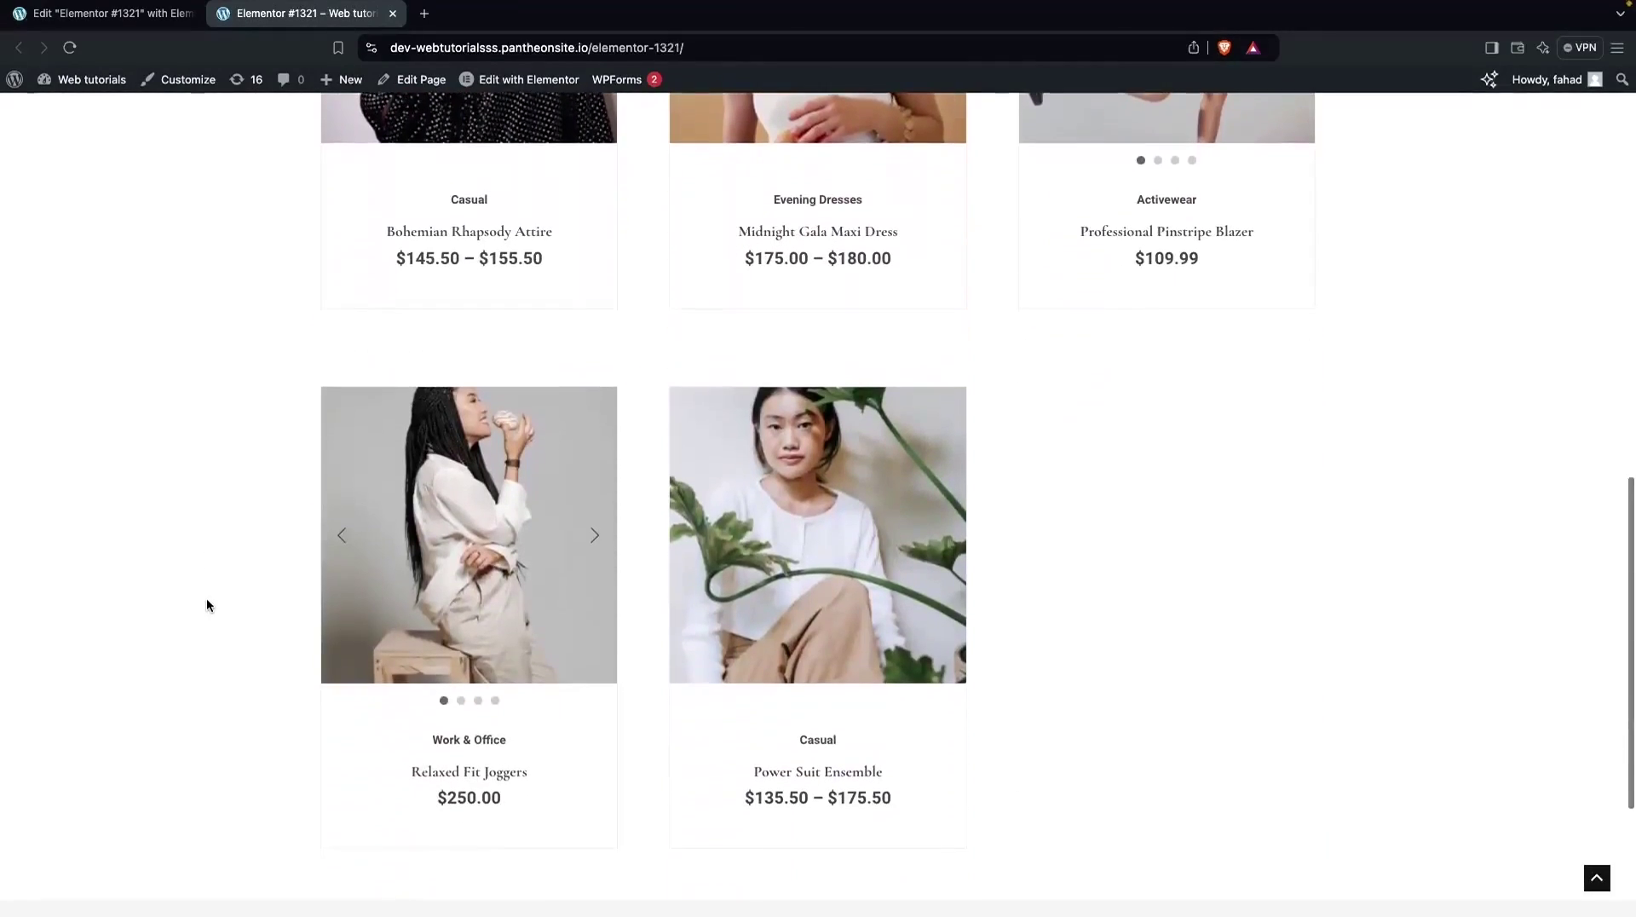
scroll(206, 605, up, 7)
scroll(207, 605, up, 9)
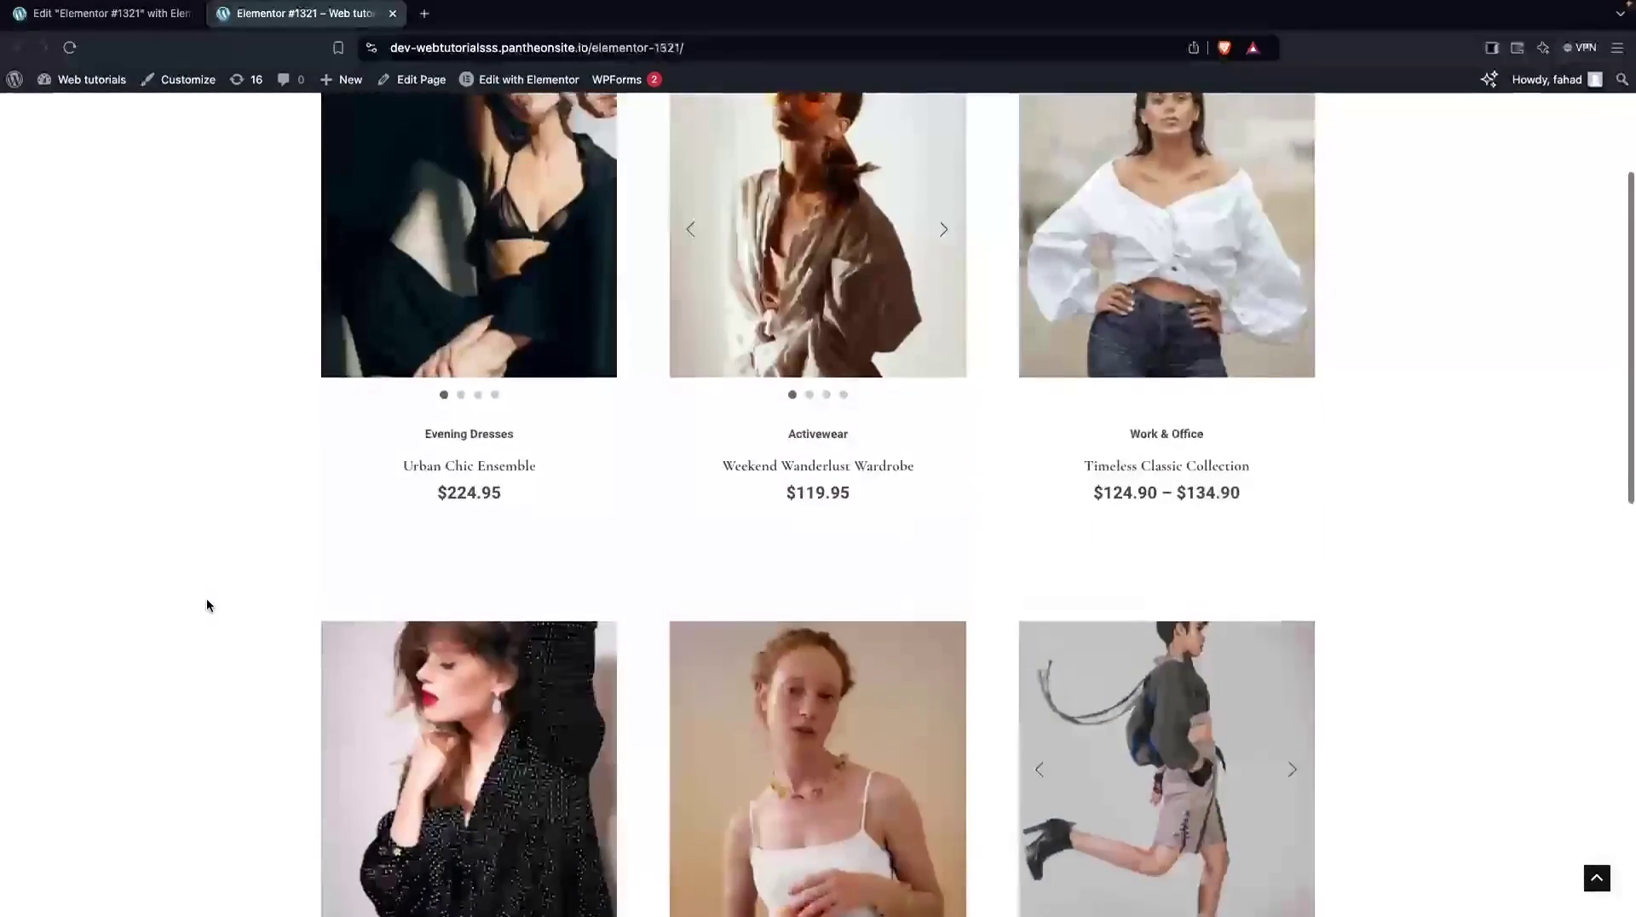
scroll(206, 605, down, 5)
scroll(206, 605, up, 5)
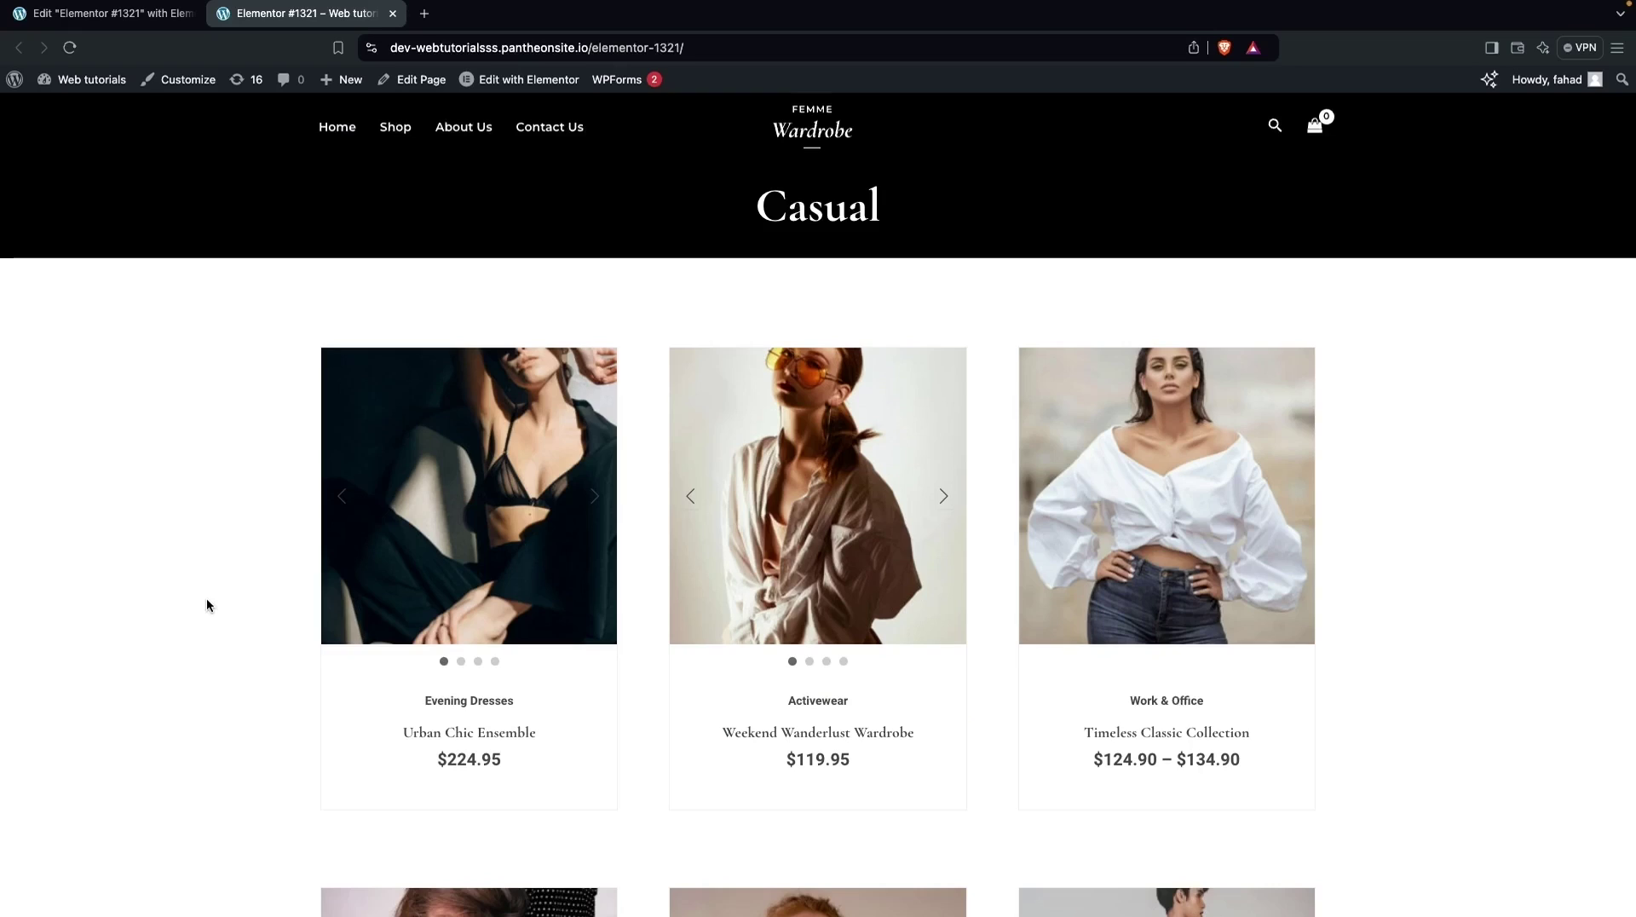